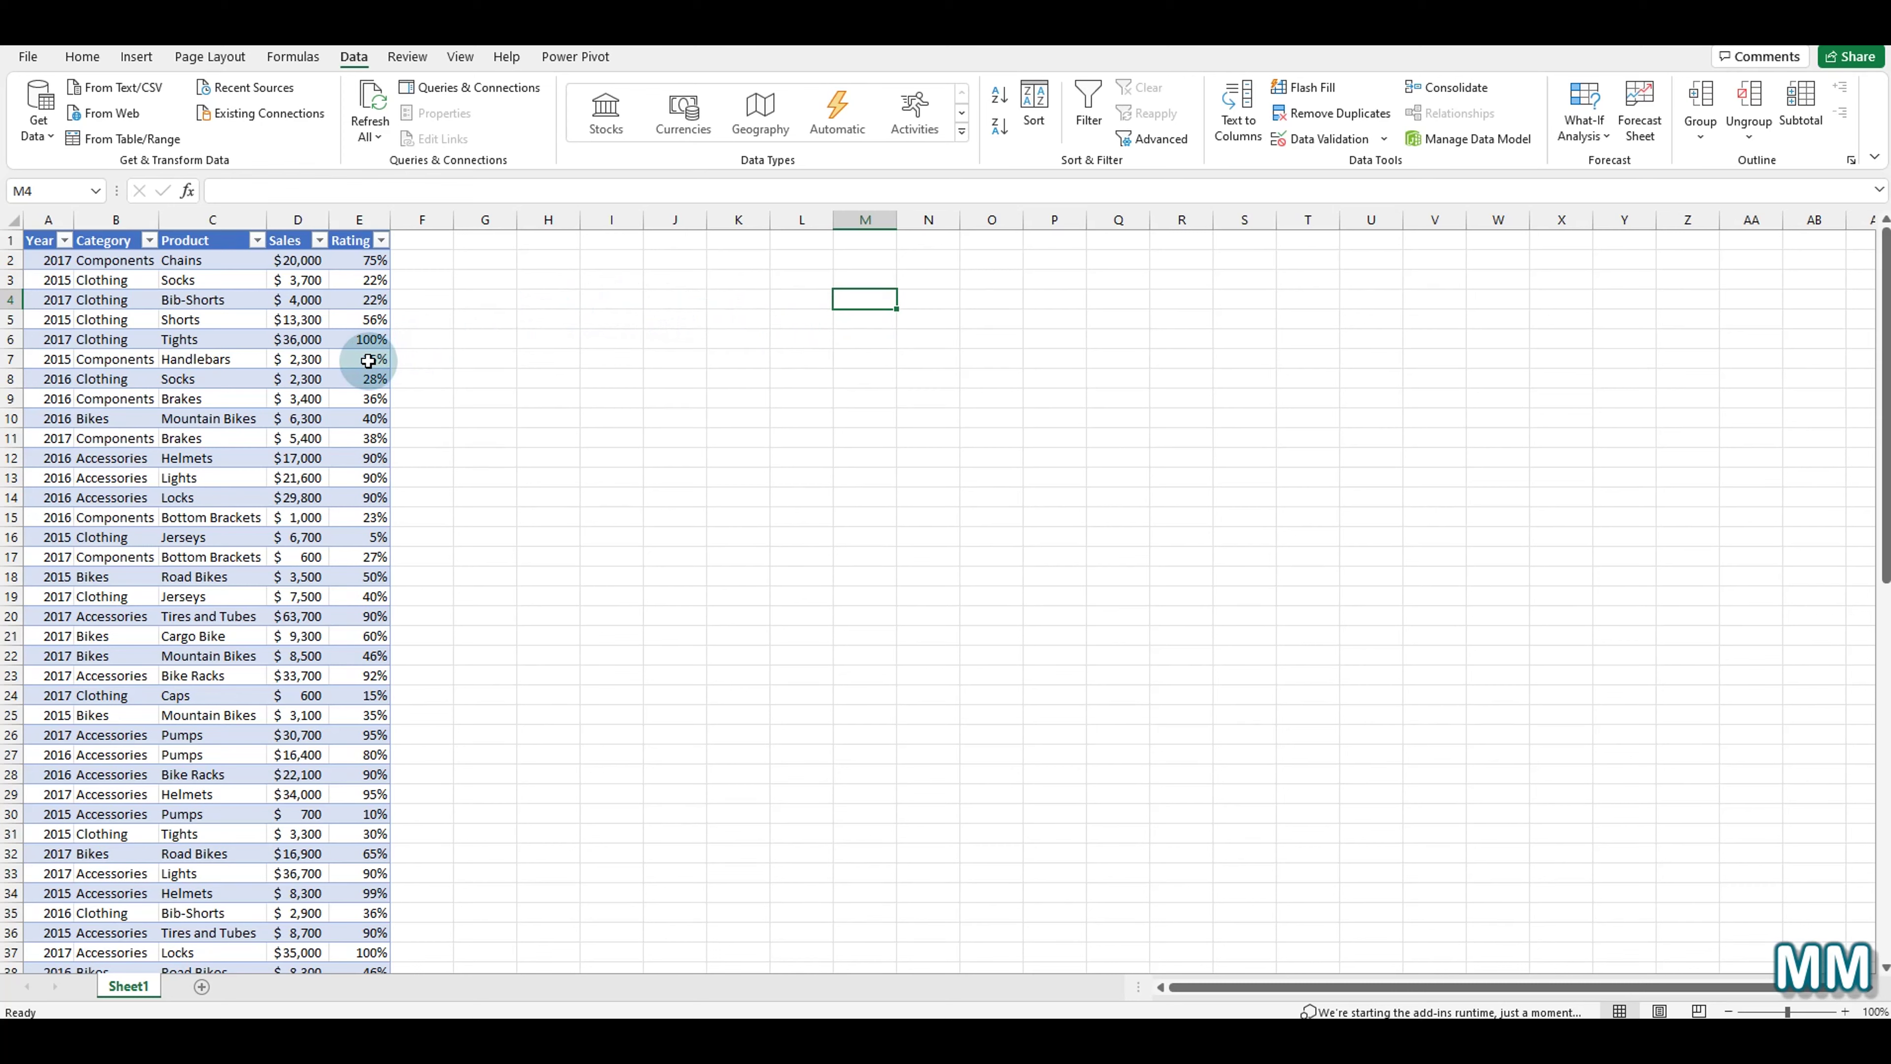
Check the Analyze Data insights for the sales table, then close the insights pane.
{"action": "left_click", "coordinate": [289, 346]}
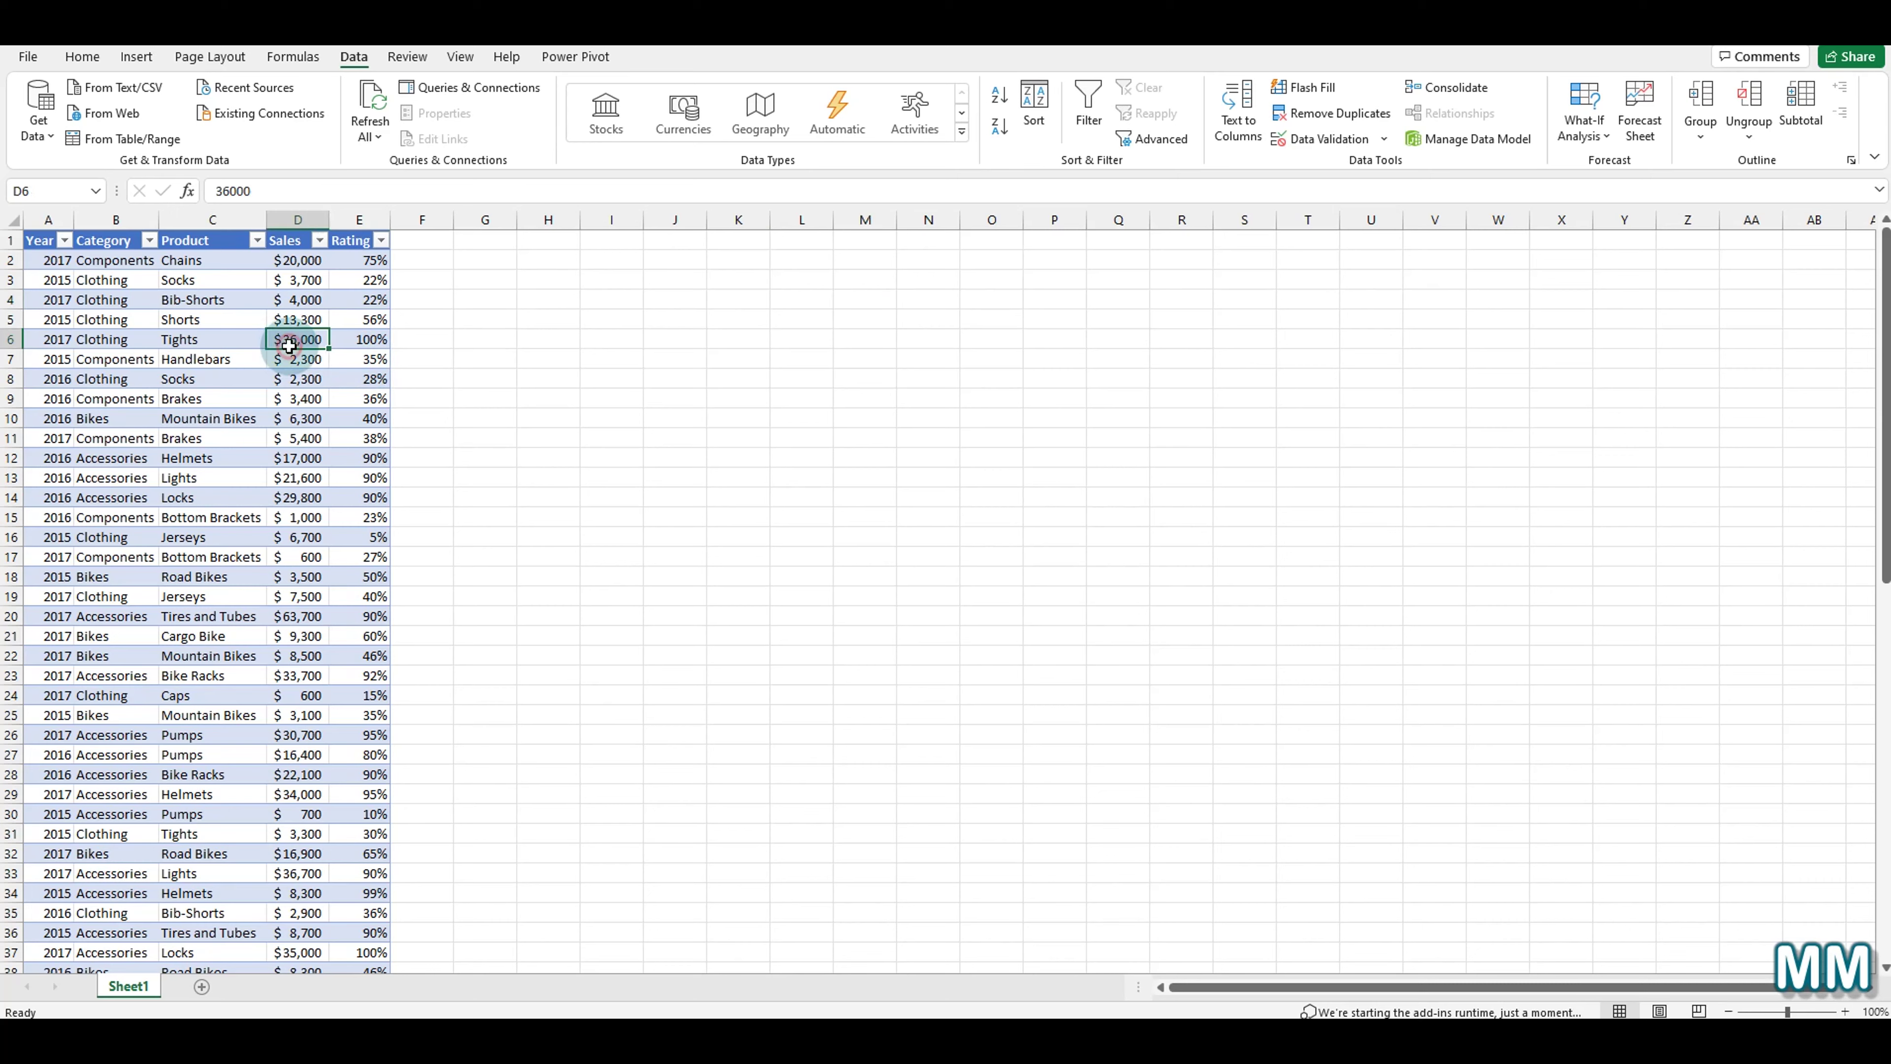
{"action": "left_click", "coordinate": [82, 56]}
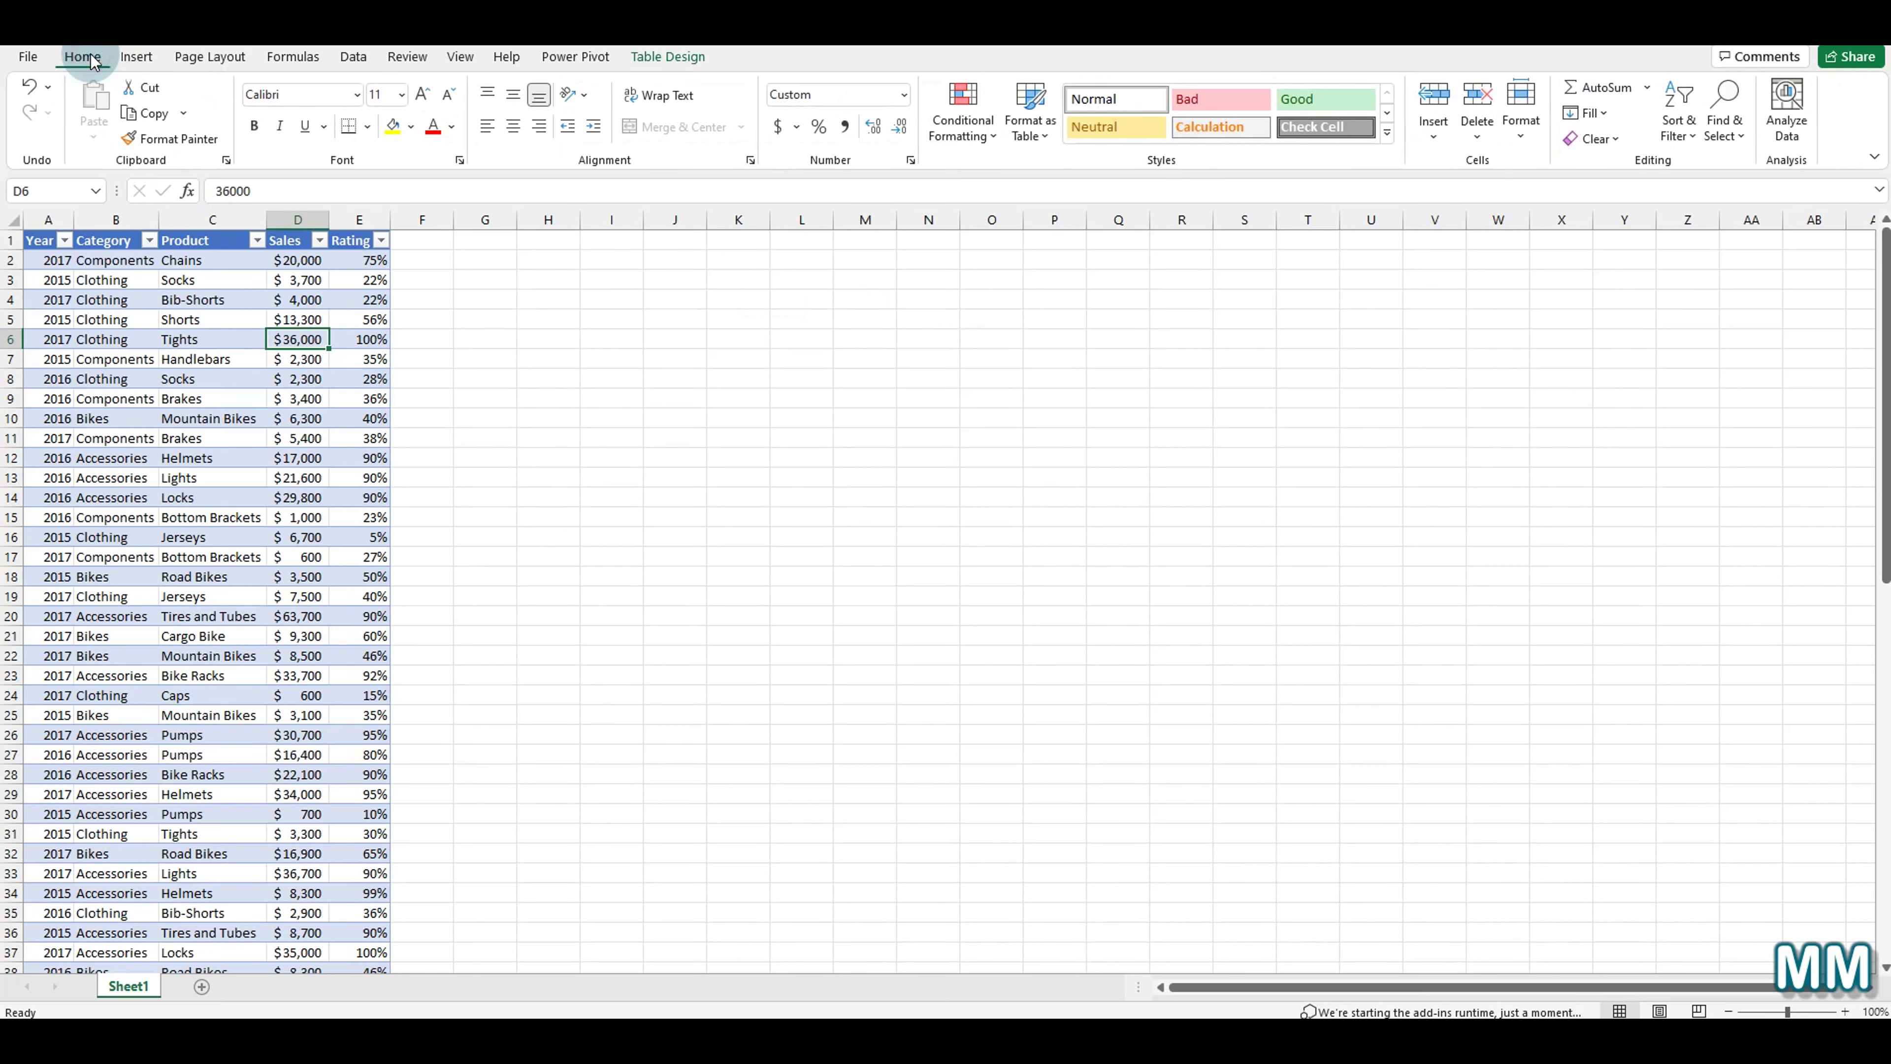
{"action": "left_click", "coordinate": [1817, 115]}
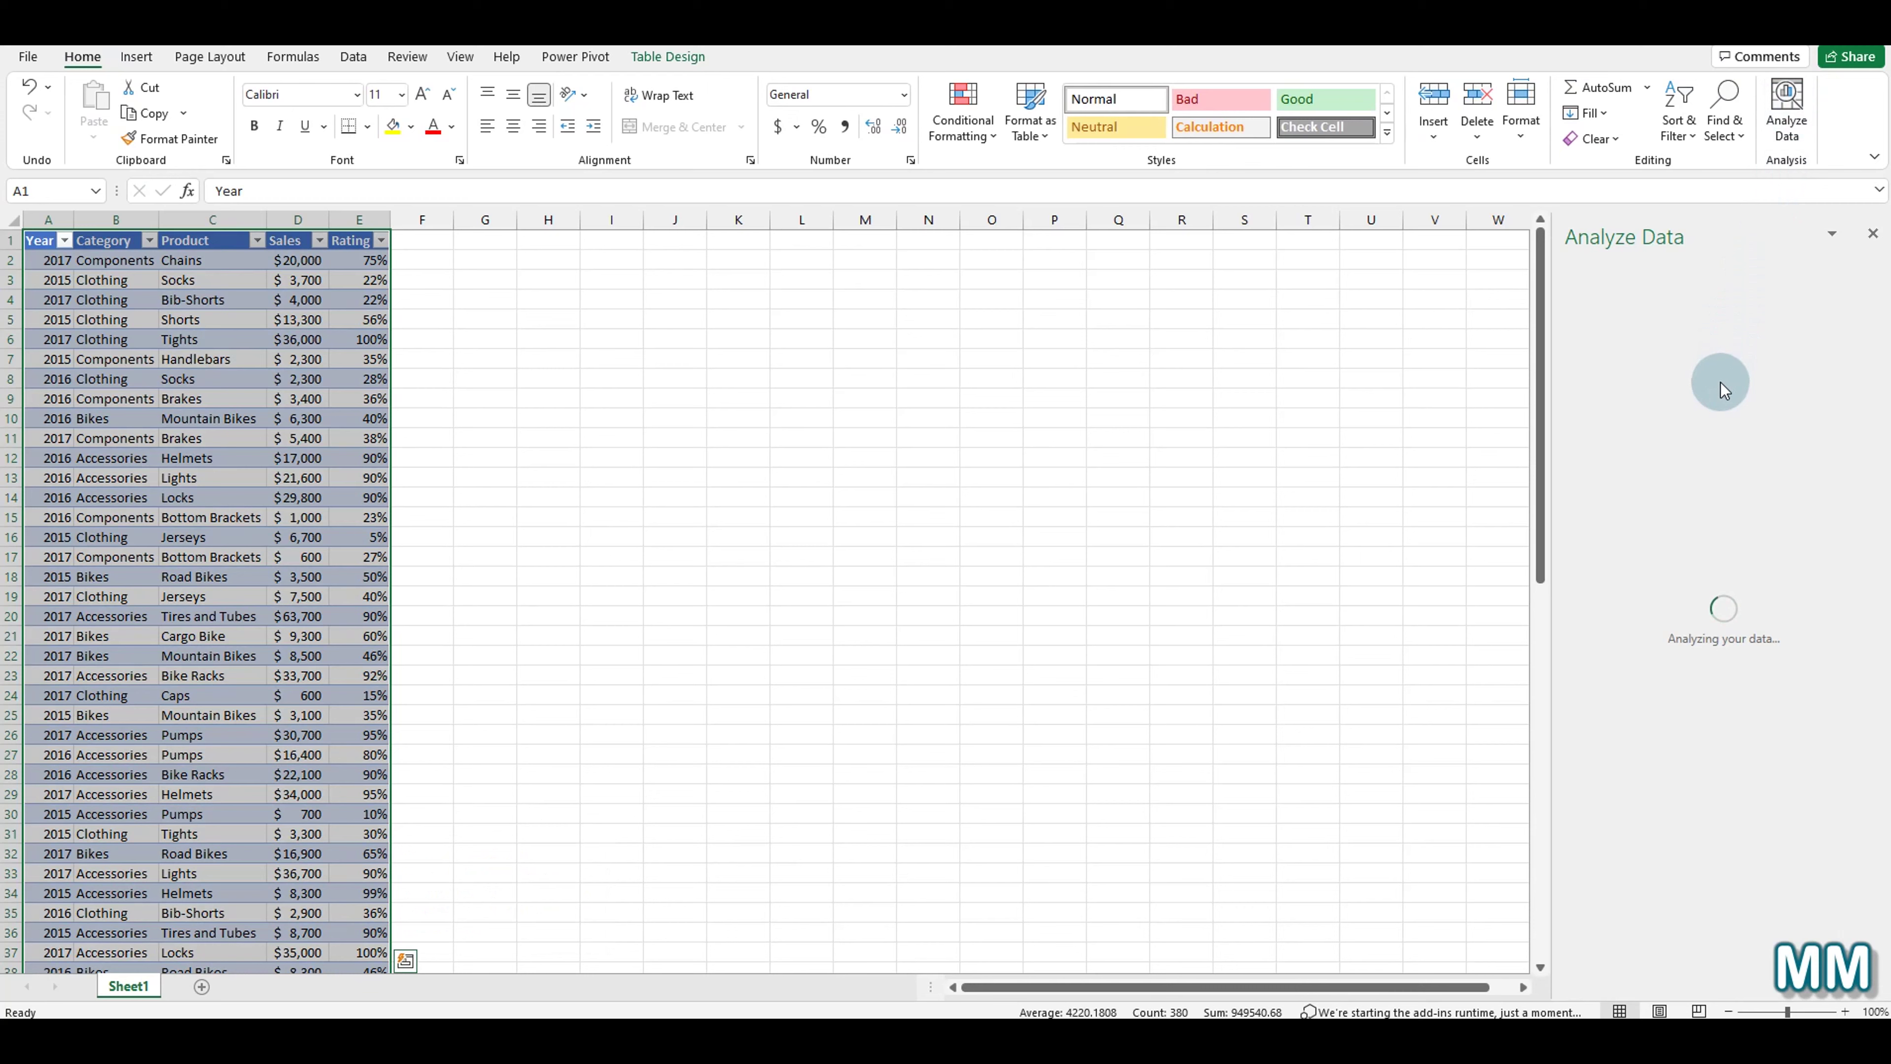
{"action": "left_click", "coordinate": [1873, 234]}
Review the Data tab's Forecast Sheet and Get Data tools from the Rating column.
{"action": "left_click", "coordinate": [340, 438]}
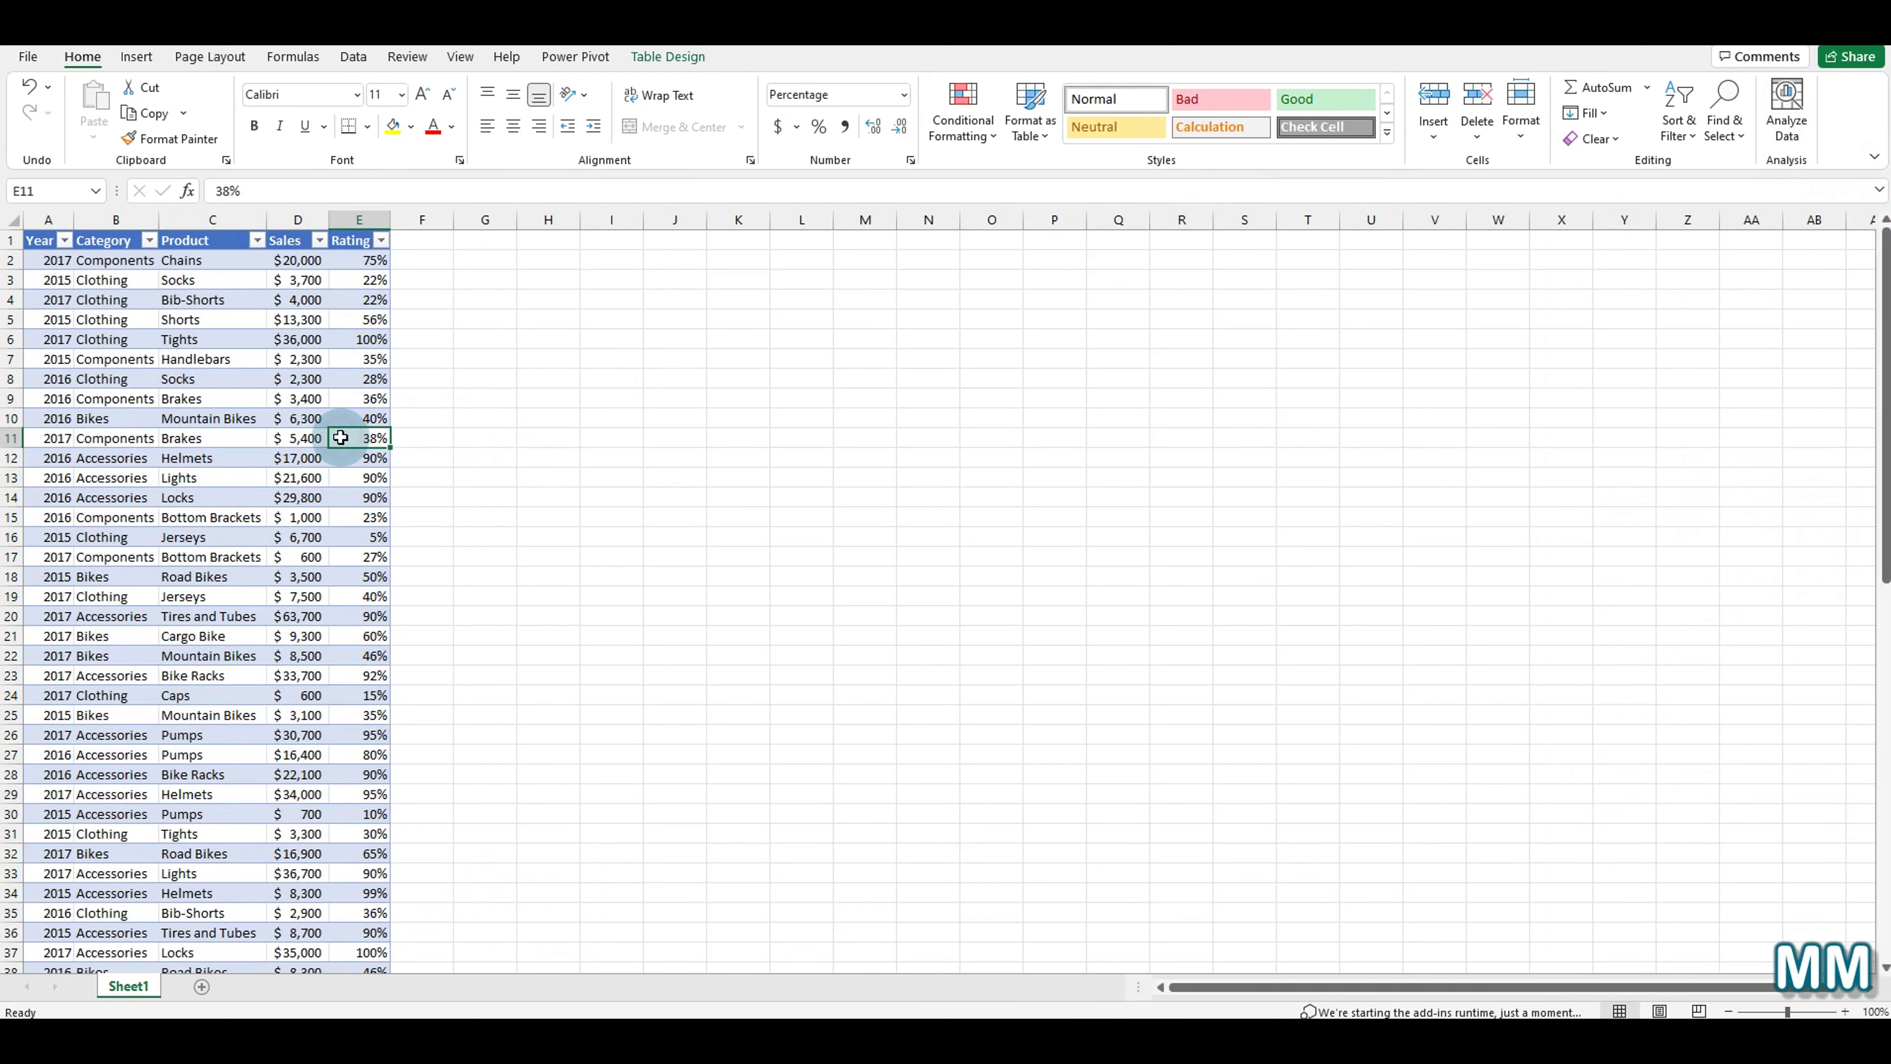
{"action": "left_click", "coordinate": [344, 61]}
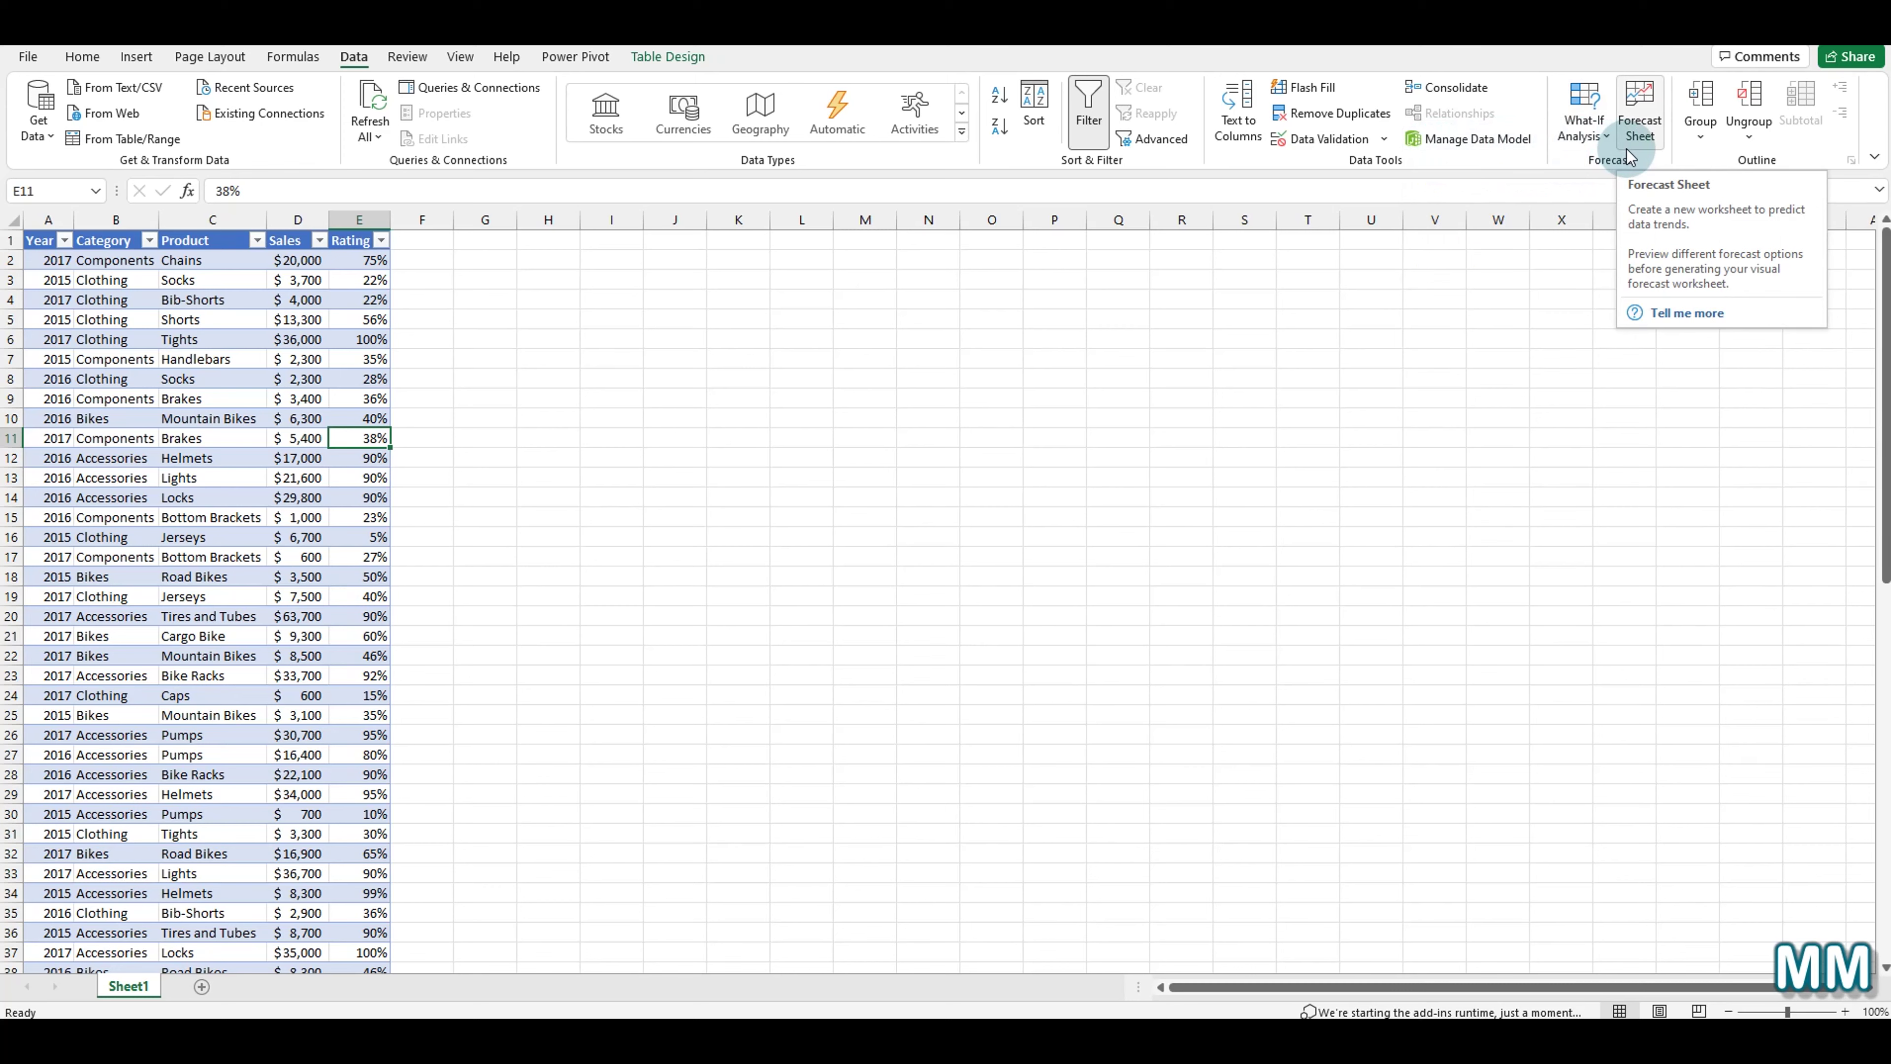
{"action": "left_click", "coordinate": [361, 337]}
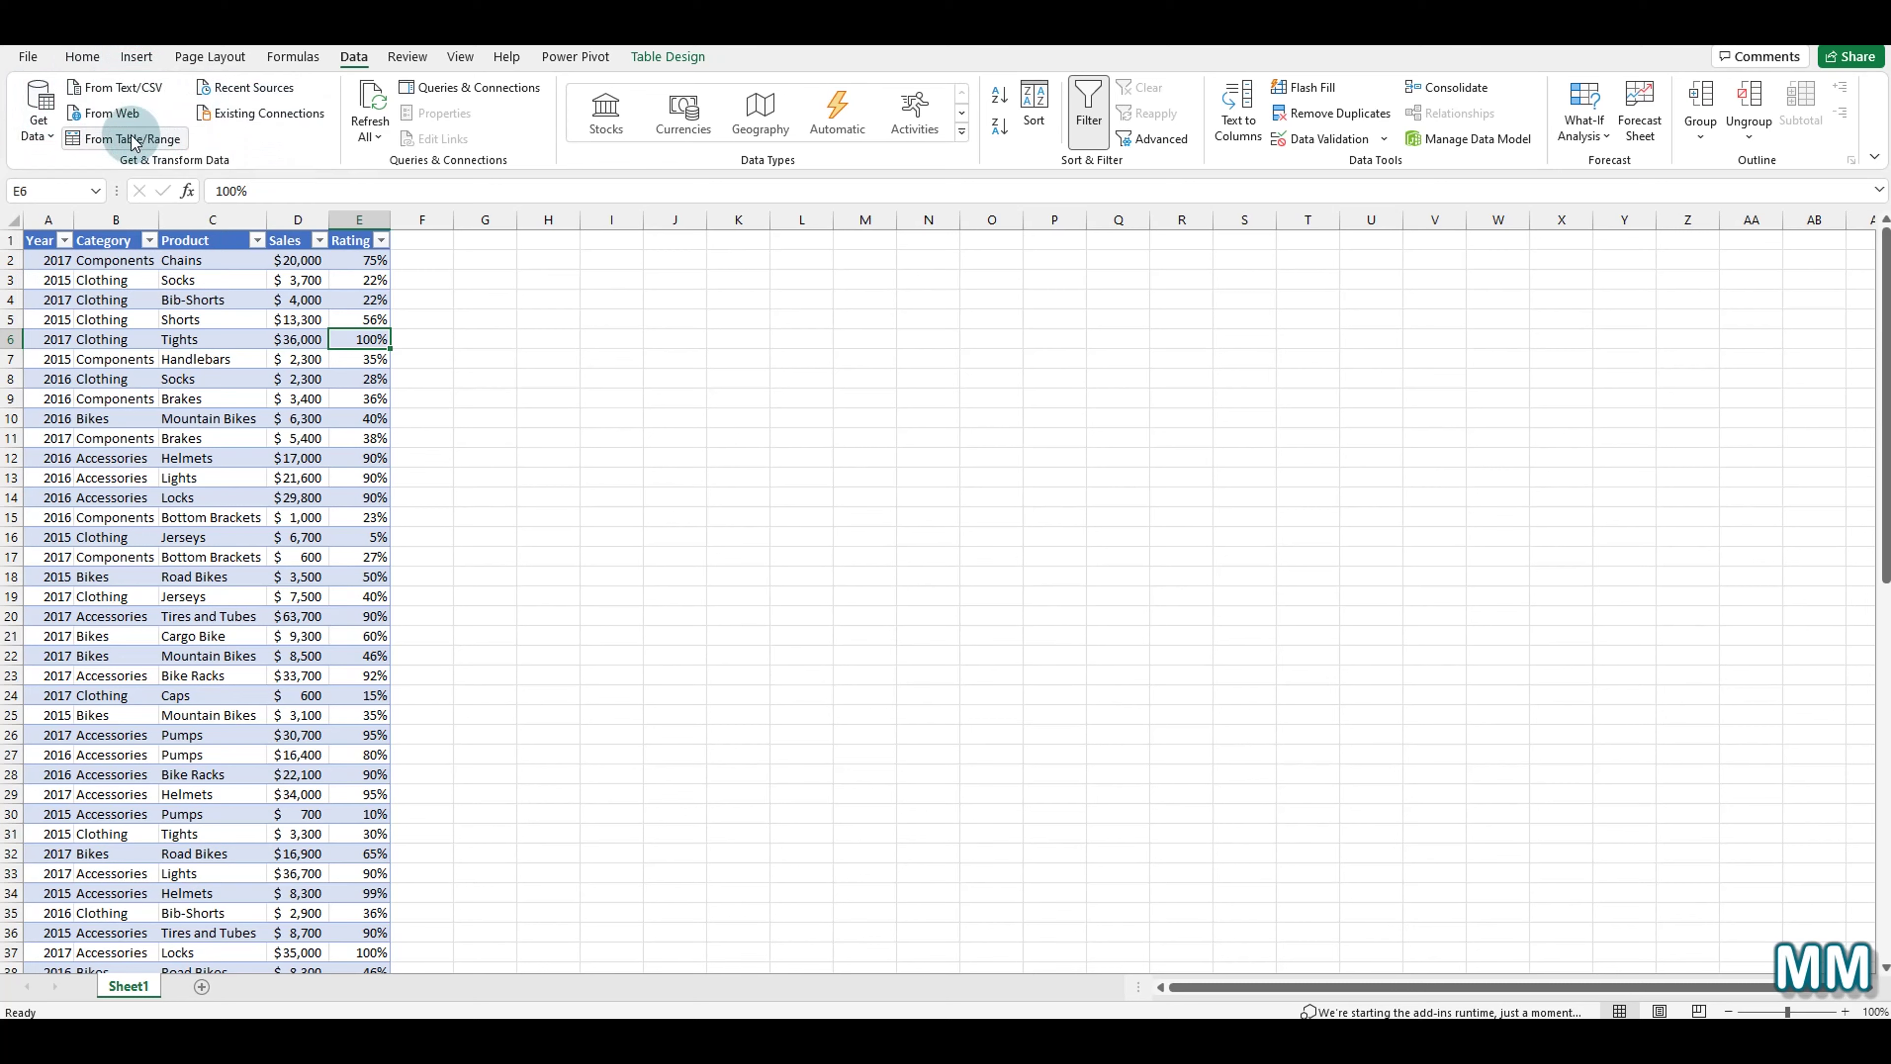
Browse the Get Data sources From File, Database, Azure and Other Sources, then dismiss the list.
{"action": "left_click", "coordinate": [47, 135]}
{"action": "mouse_move", "coordinate": [83, 173]}
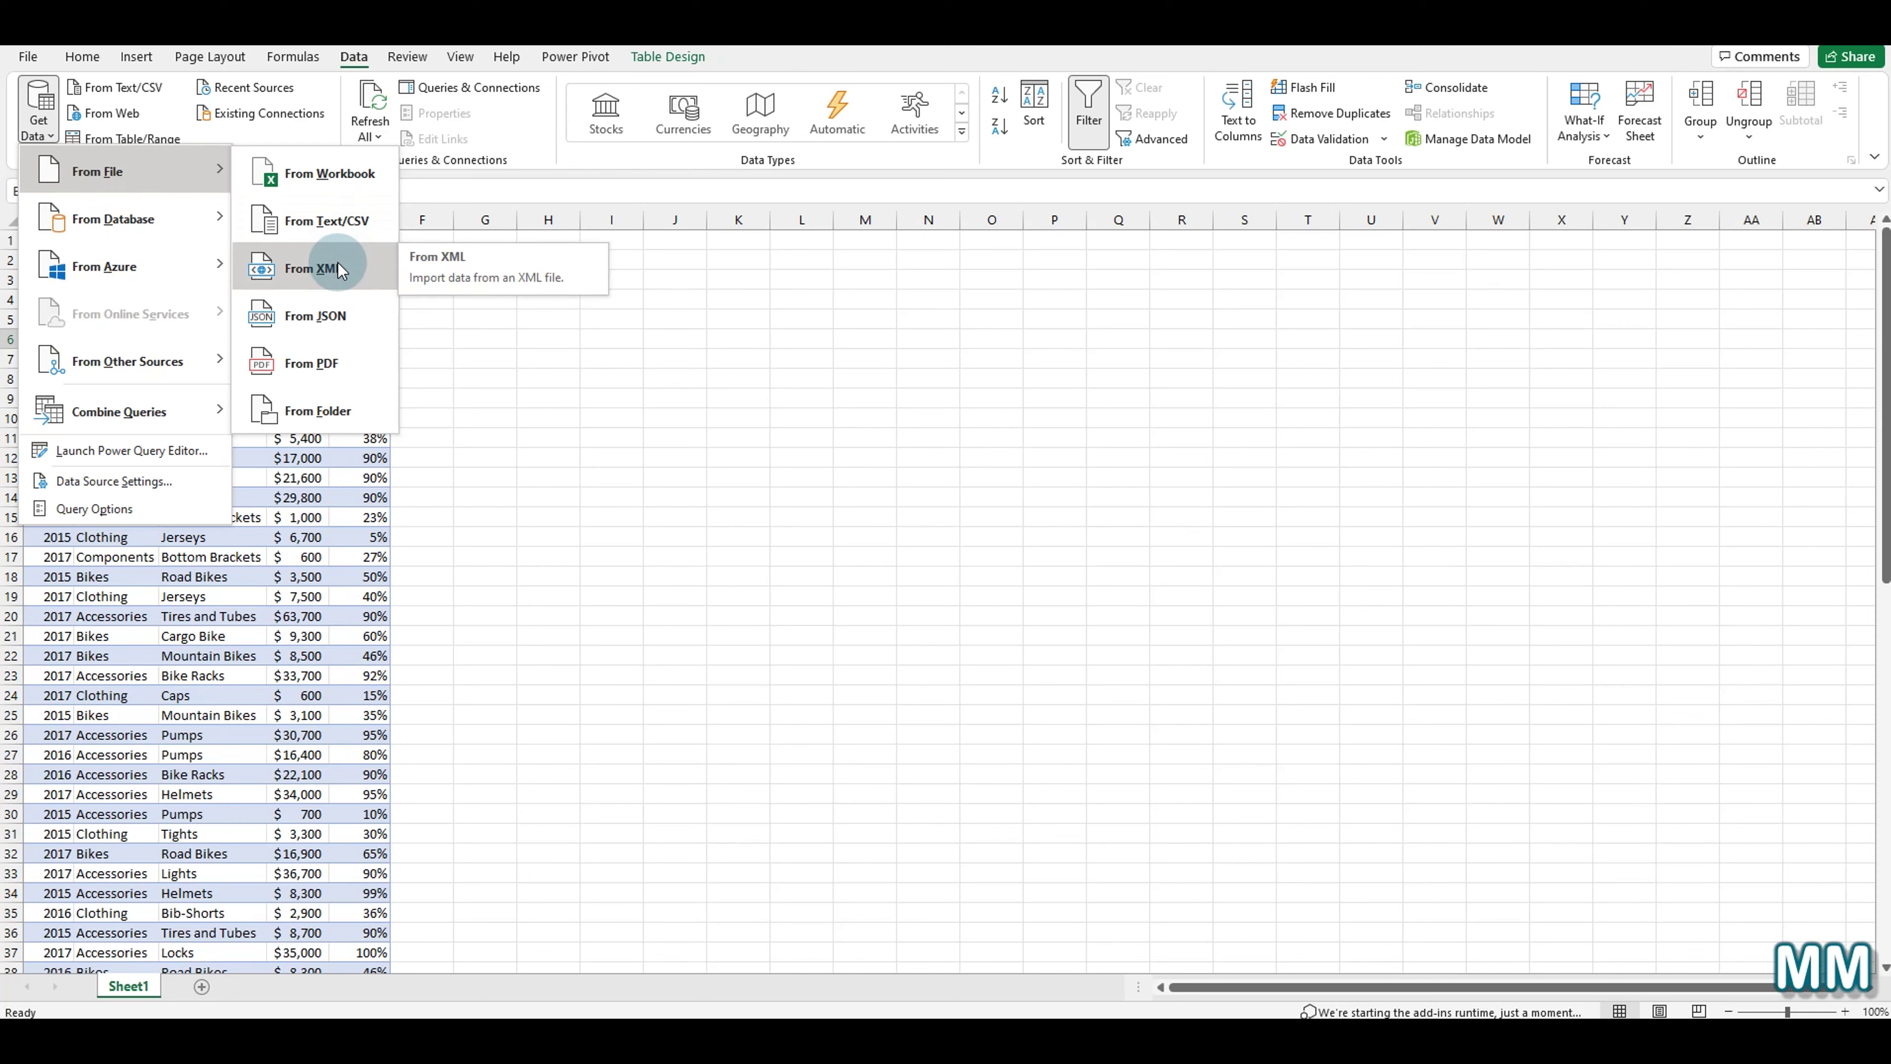
{"action": "mouse_move", "coordinate": [186, 218]}
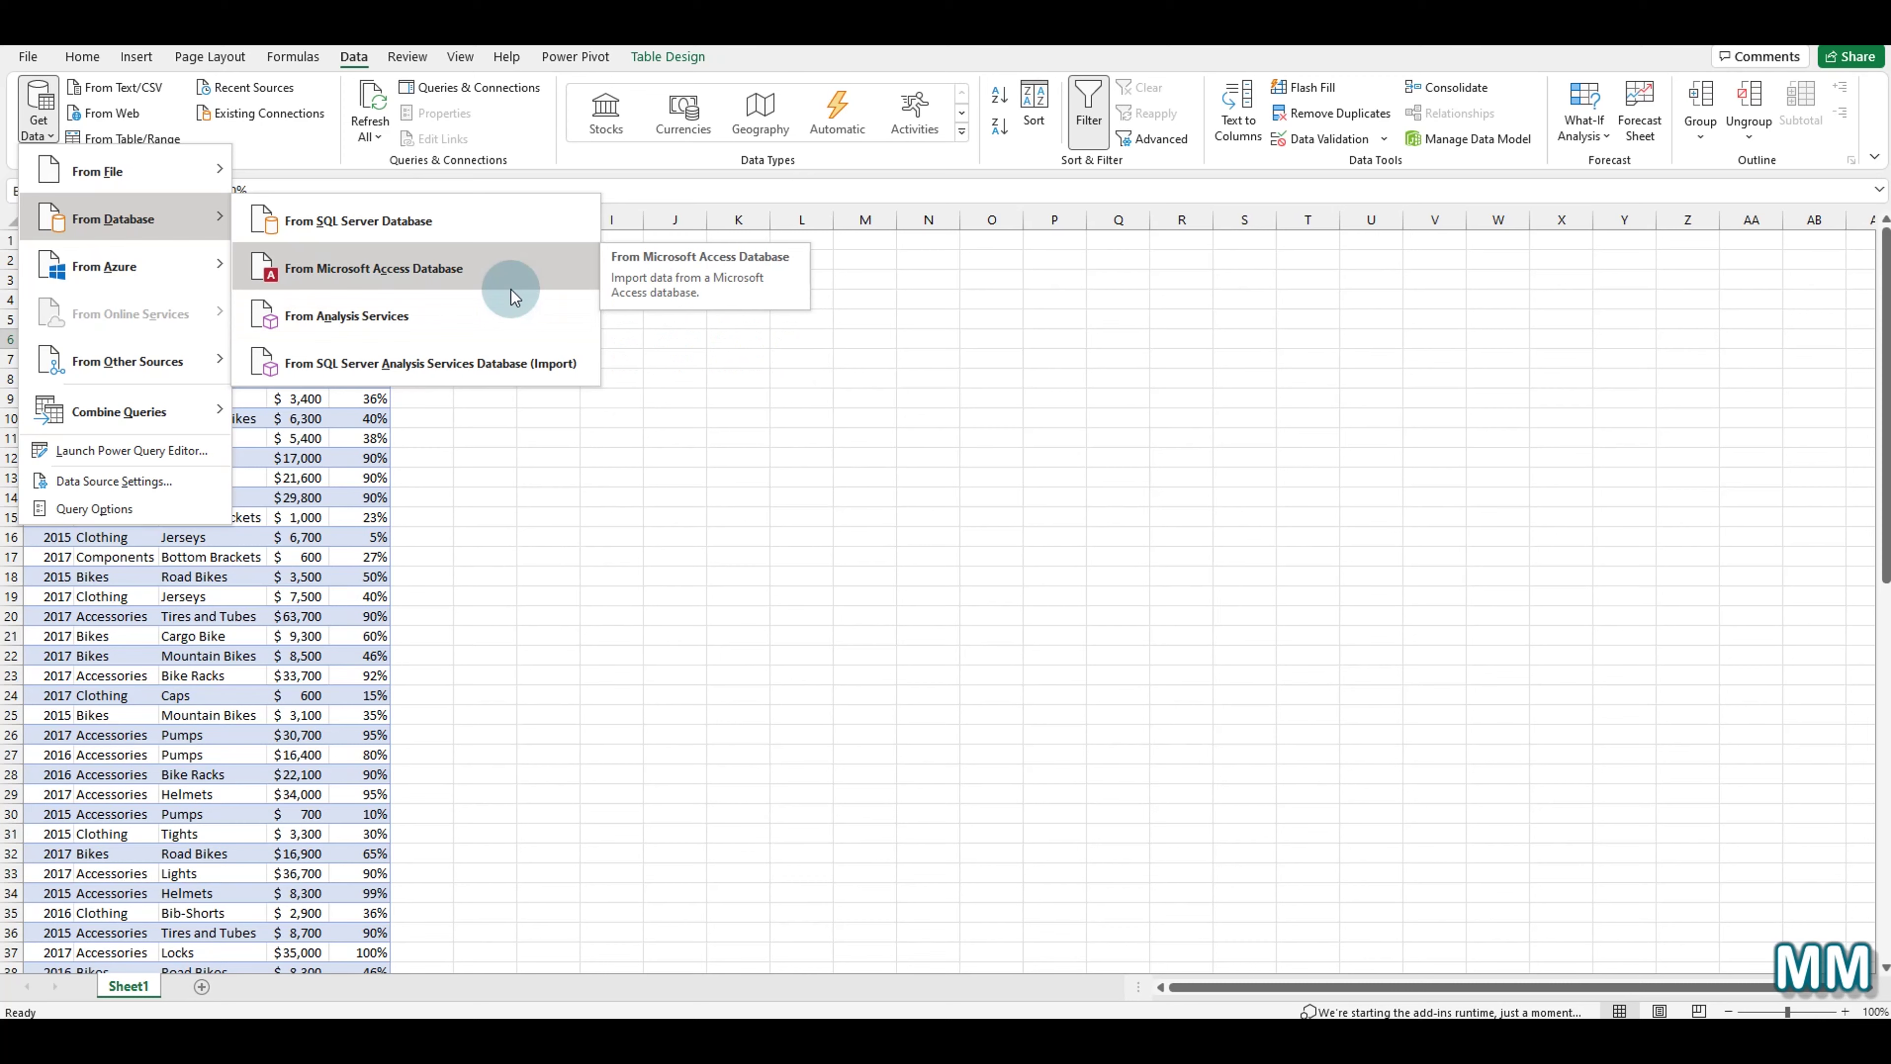
{"action": "mouse_move", "coordinate": [147, 253]}
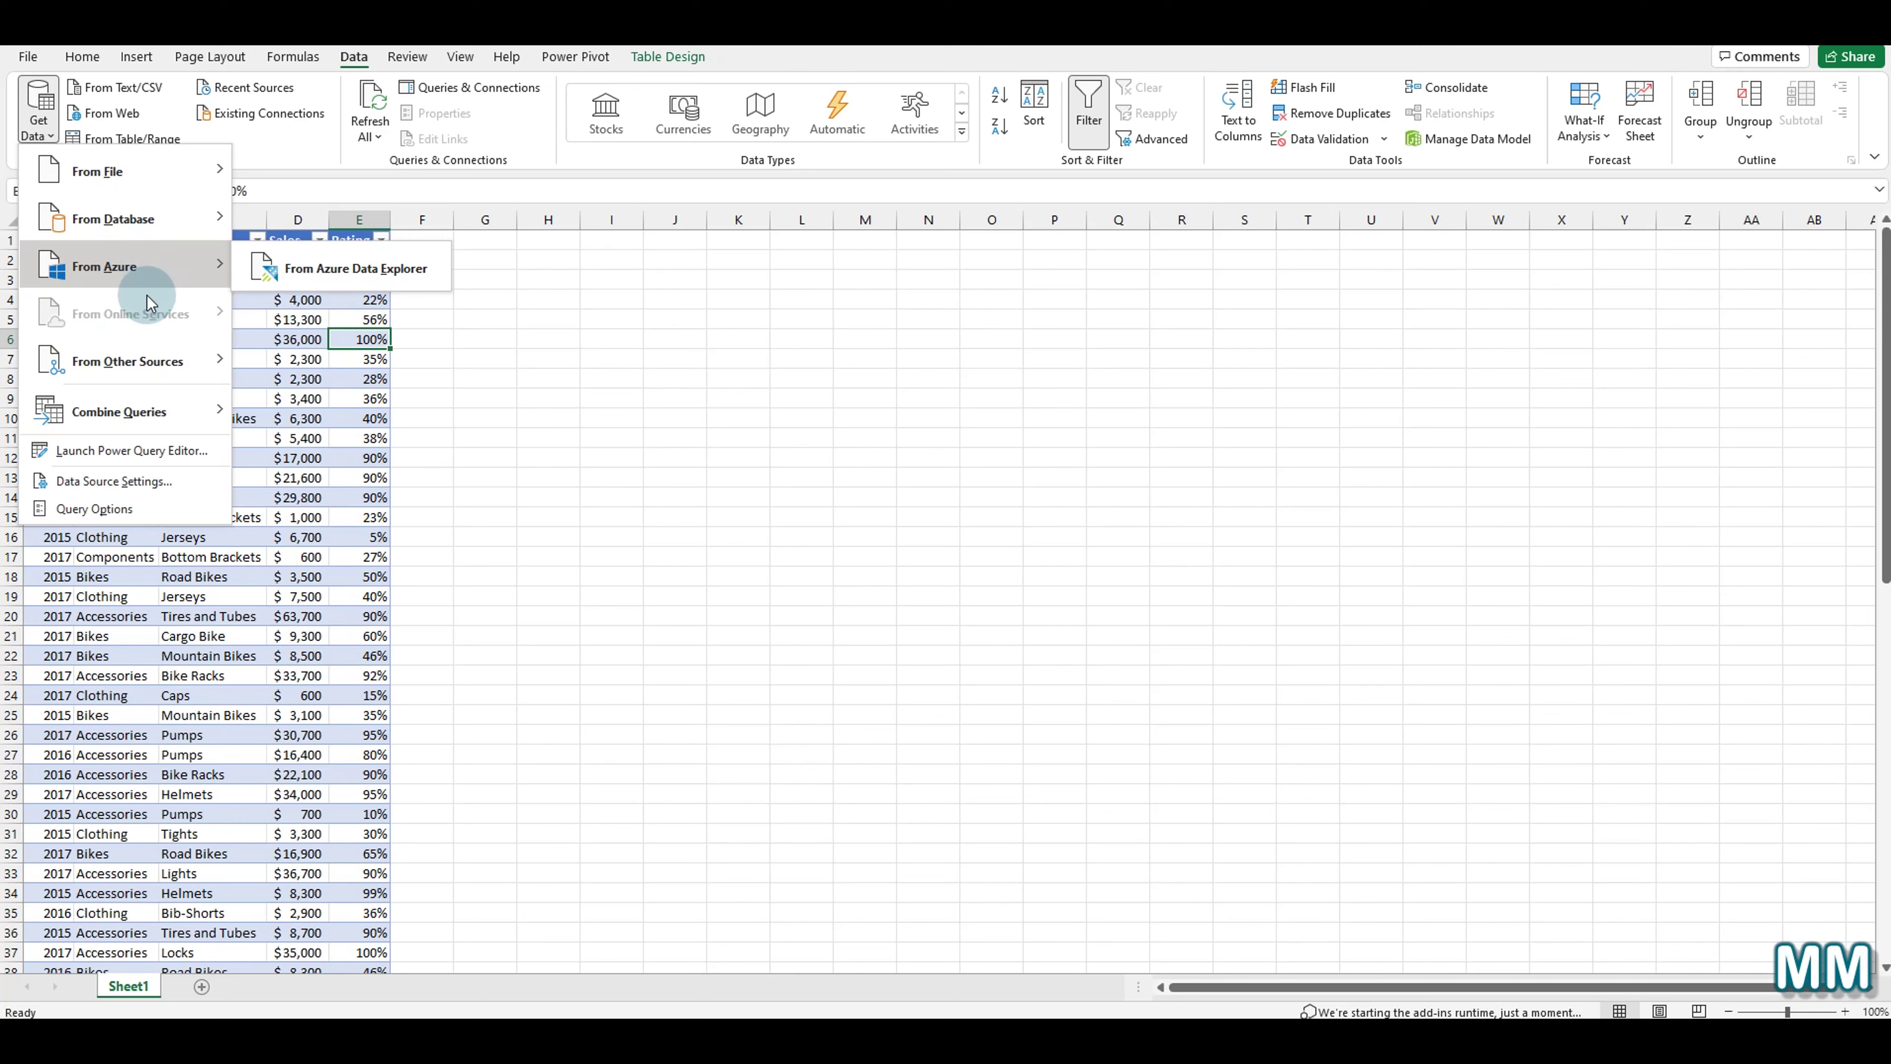
{"action": "mouse_move", "coordinate": [162, 365]}
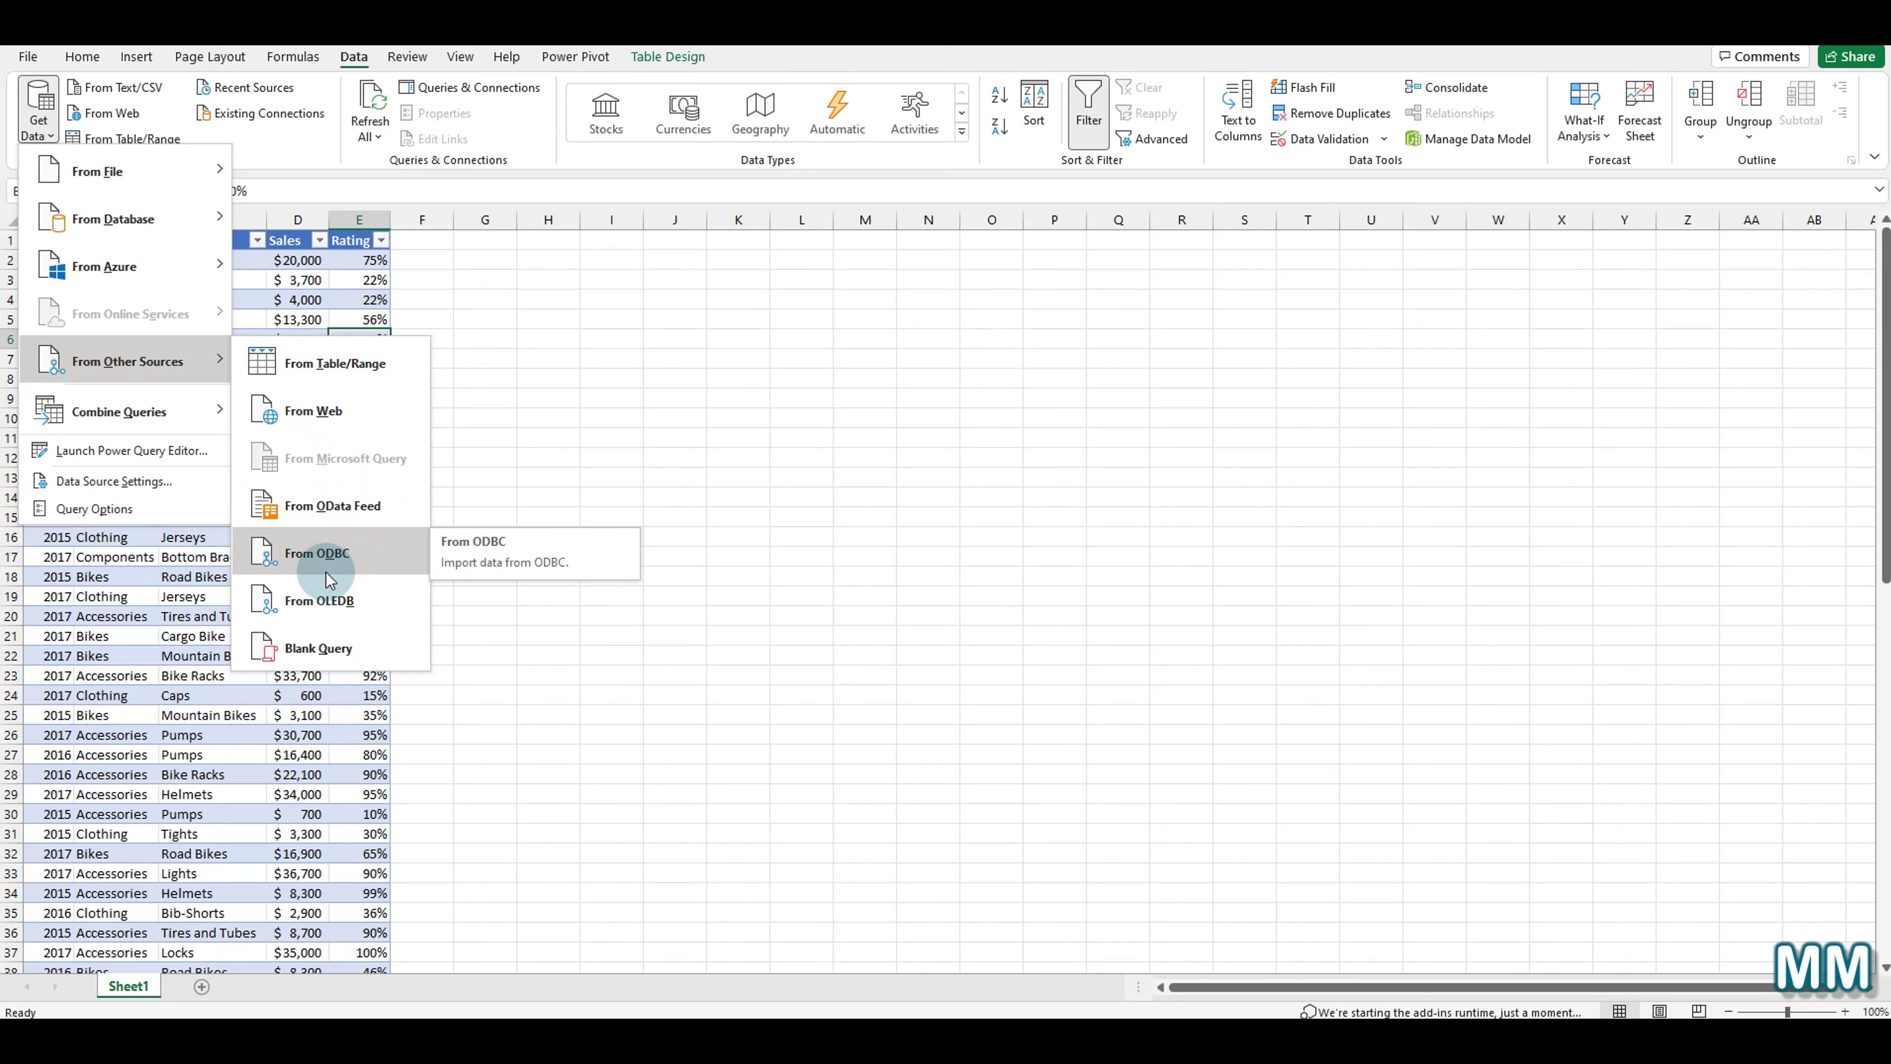
{"action": "mouse_move", "coordinate": [176, 419]}
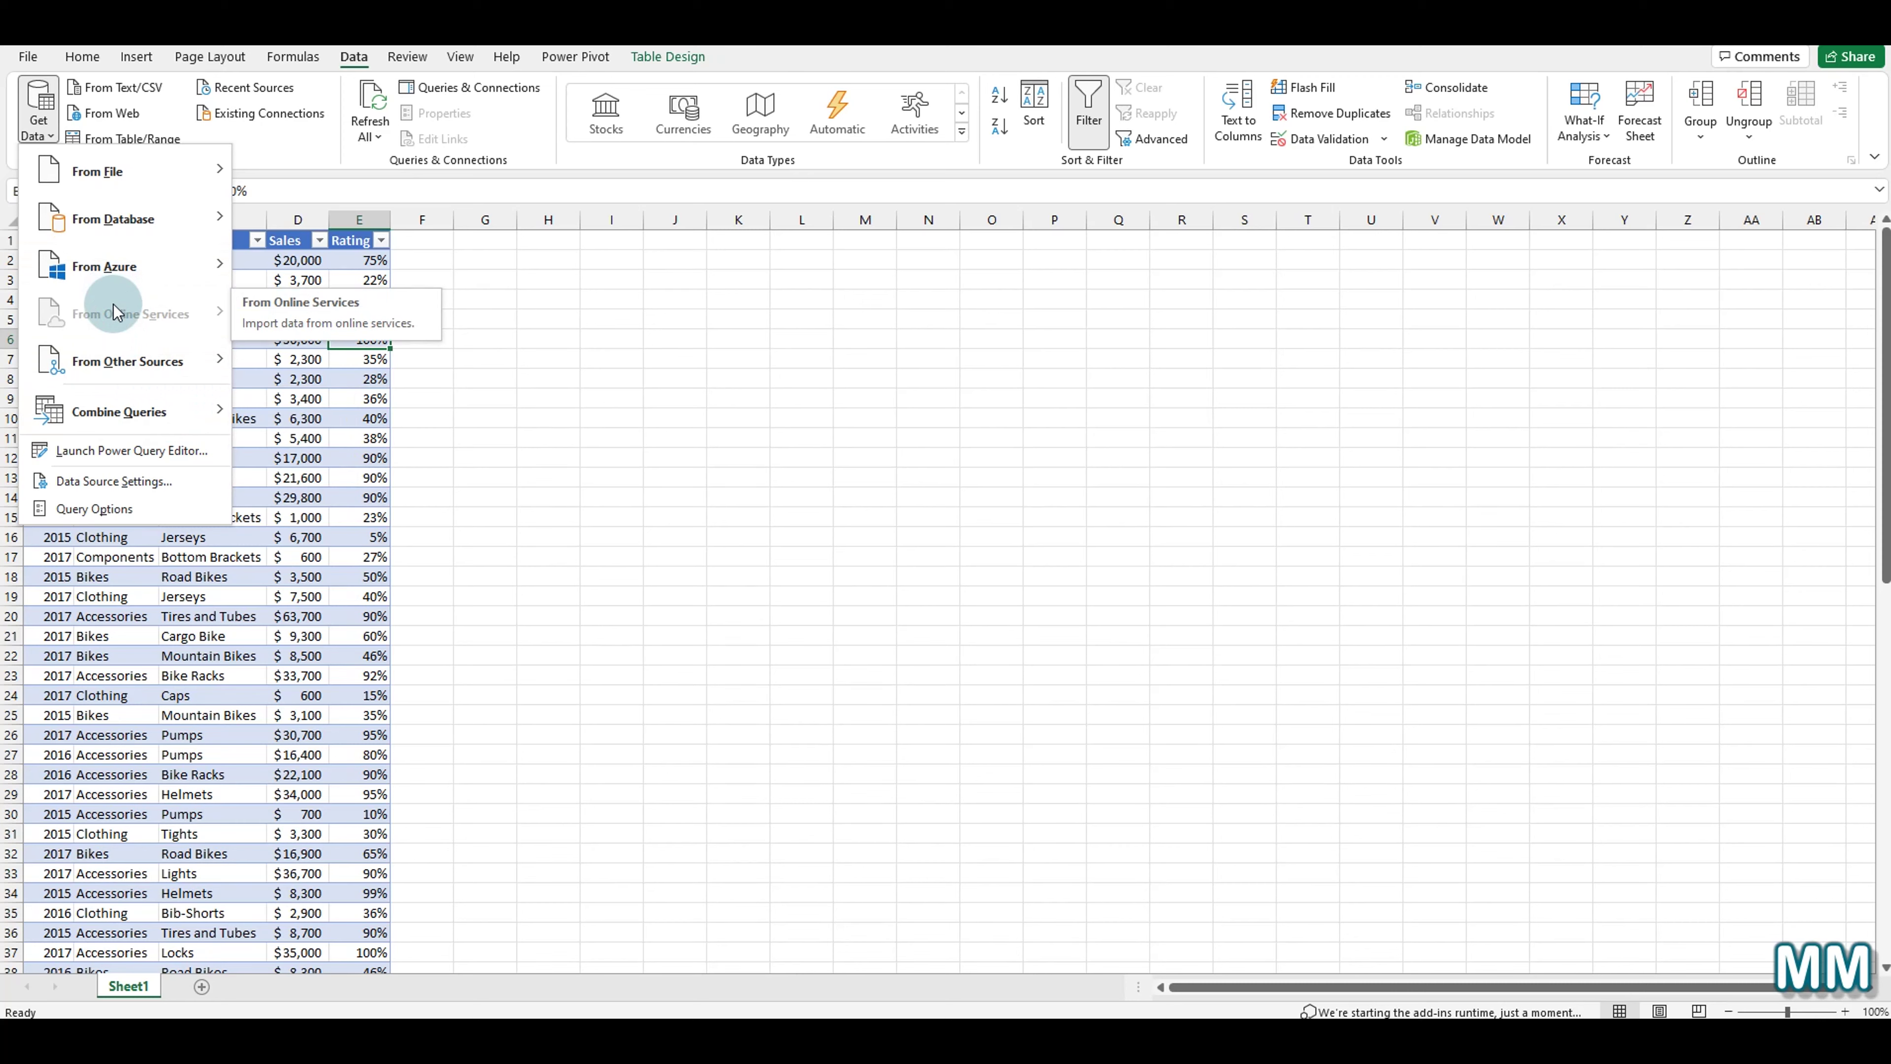
{"action": "key", "text": "Escape"}
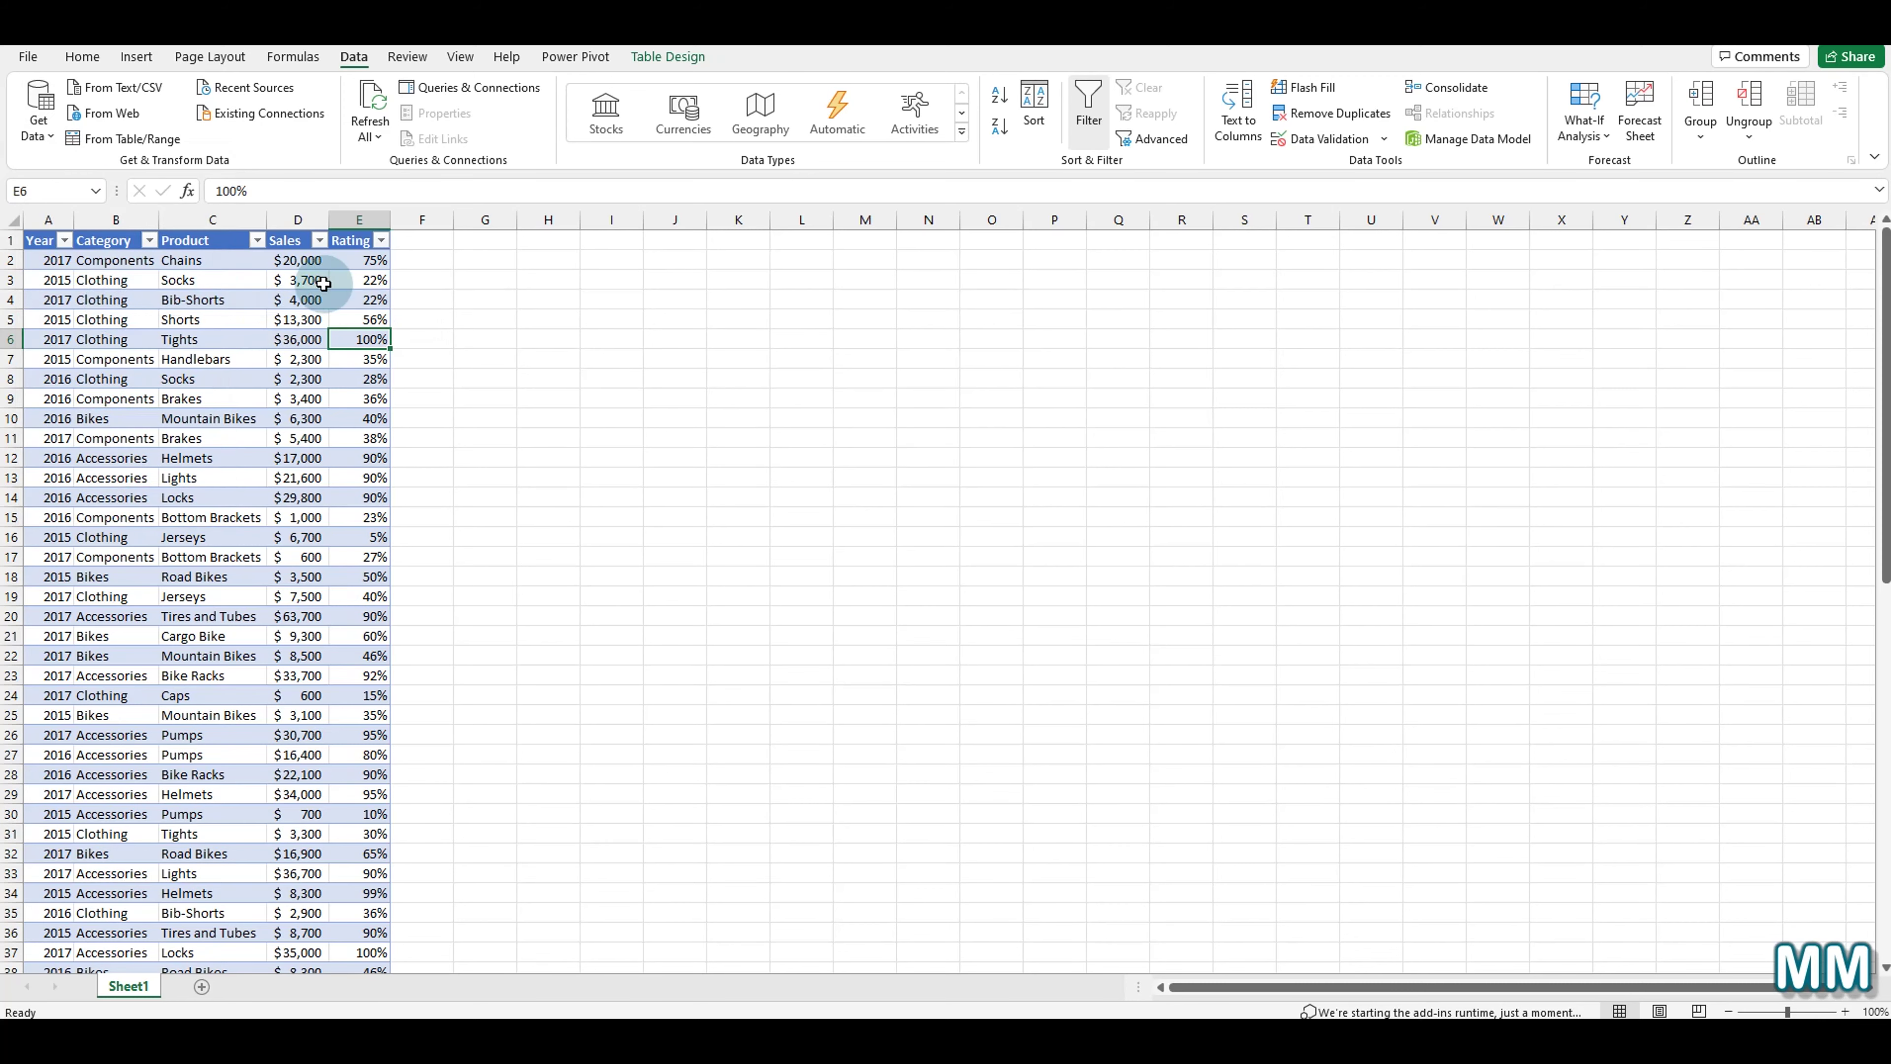
View Table1 (Sheet1!$A$1:$E$76) on the Existing Connections Tables tab, then cancel.
{"action": "left_click", "coordinate": [253, 118]}
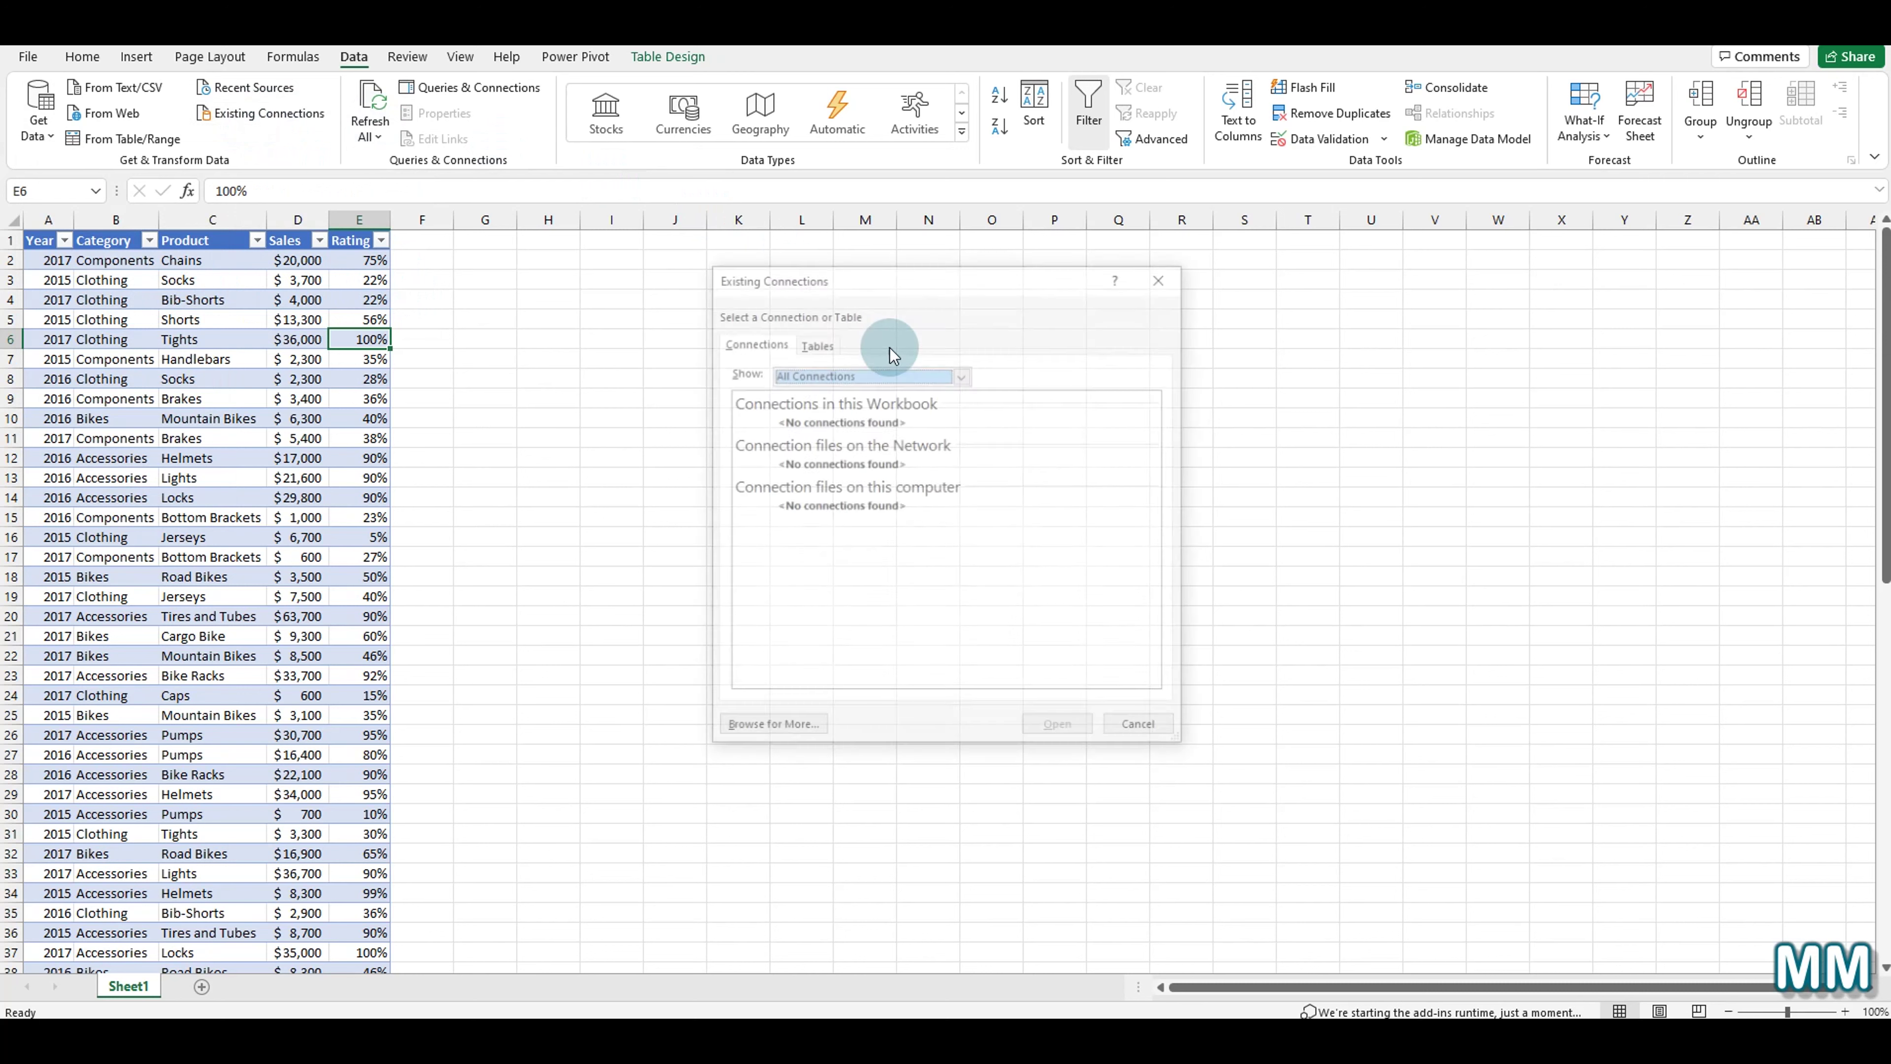
{"action": "left_click", "coordinate": [876, 373]}
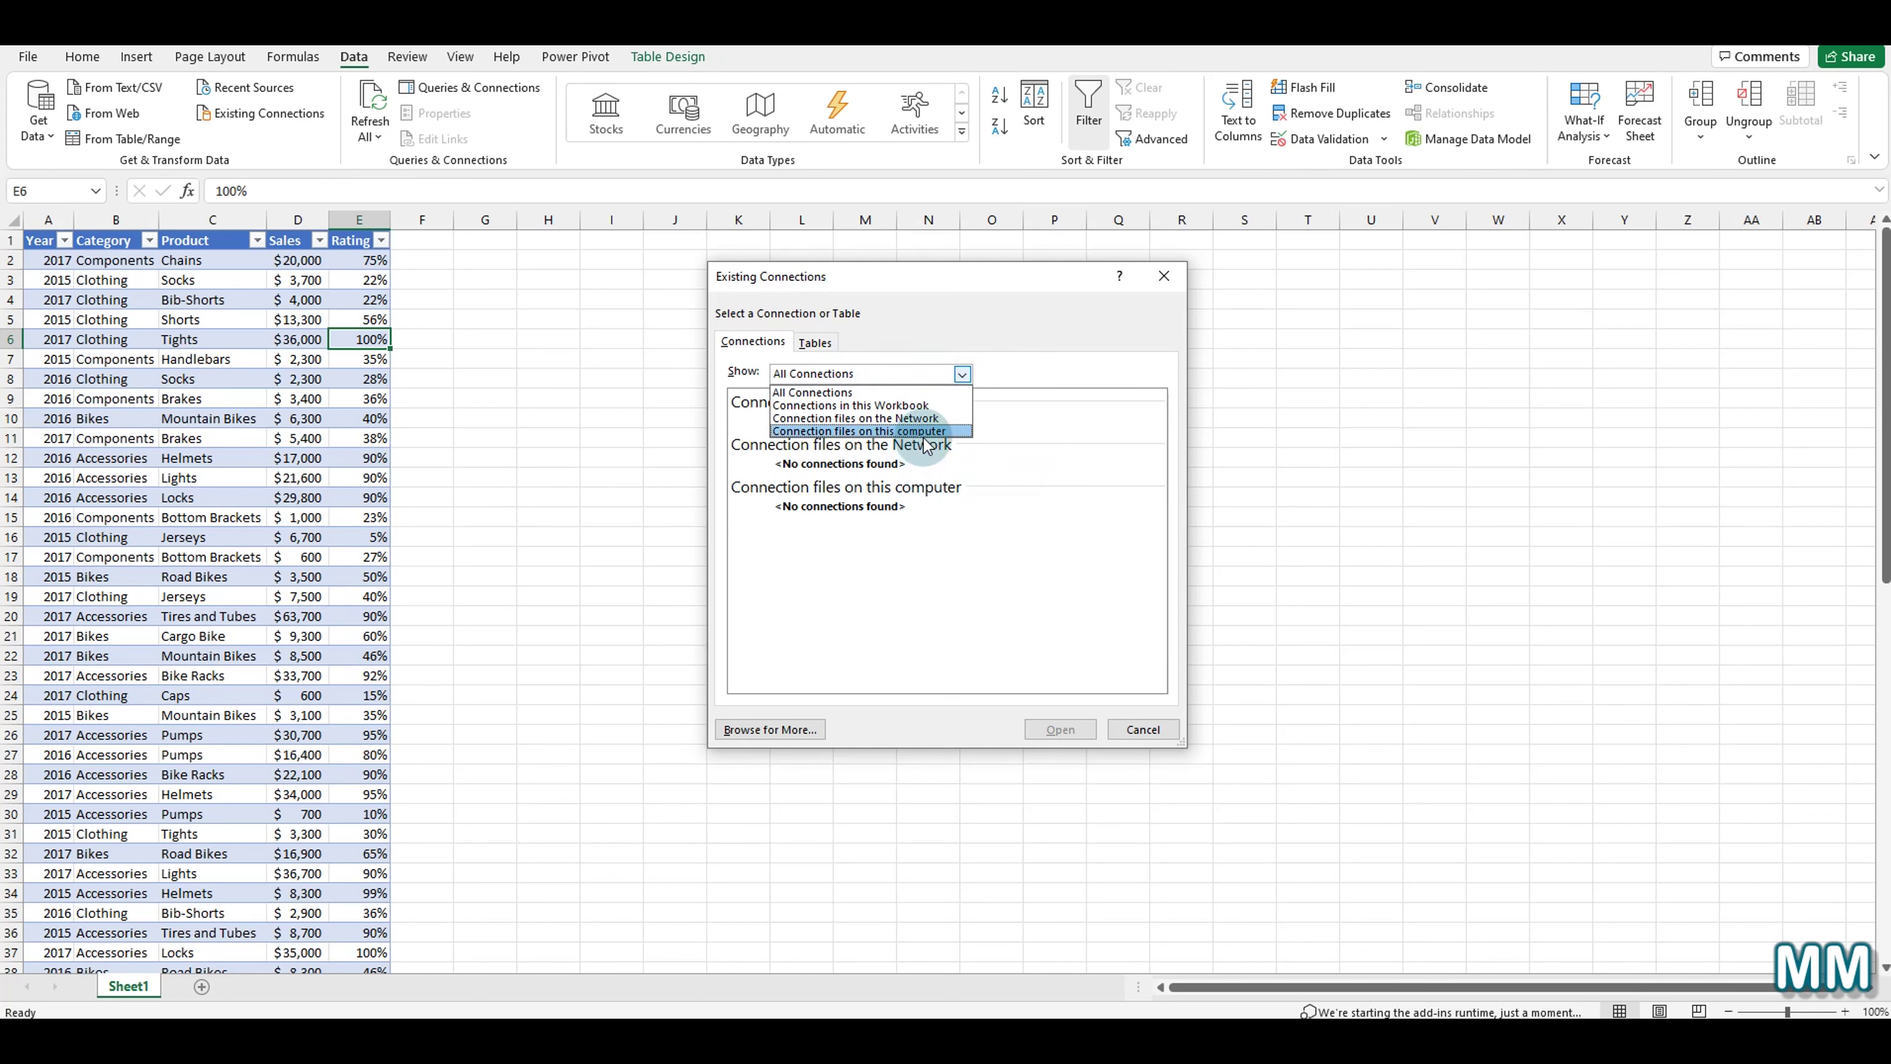
{"action": "left_click", "coordinate": [810, 341]}
{"action": "left_click", "coordinate": [809, 344]}
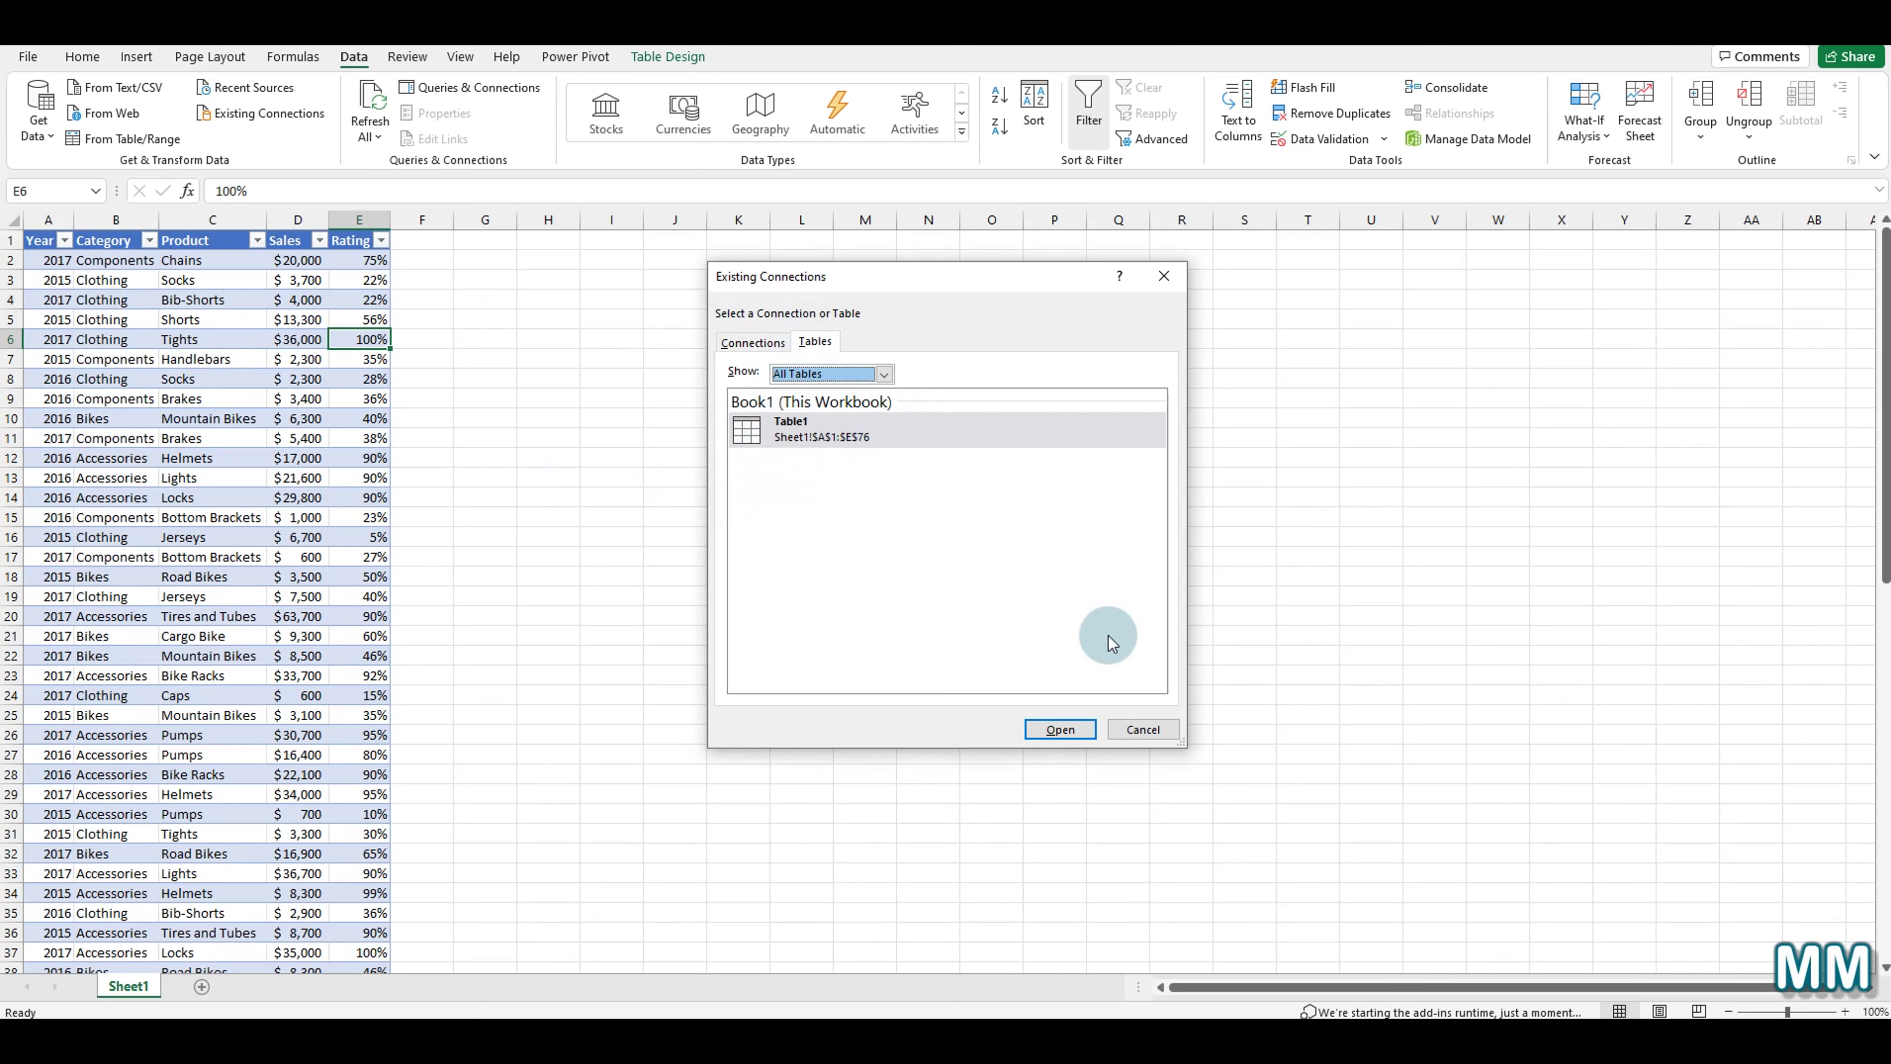
{"action": "left_click", "coordinate": [1142, 728]}
{"action": "left_click", "coordinate": [225, 458]}
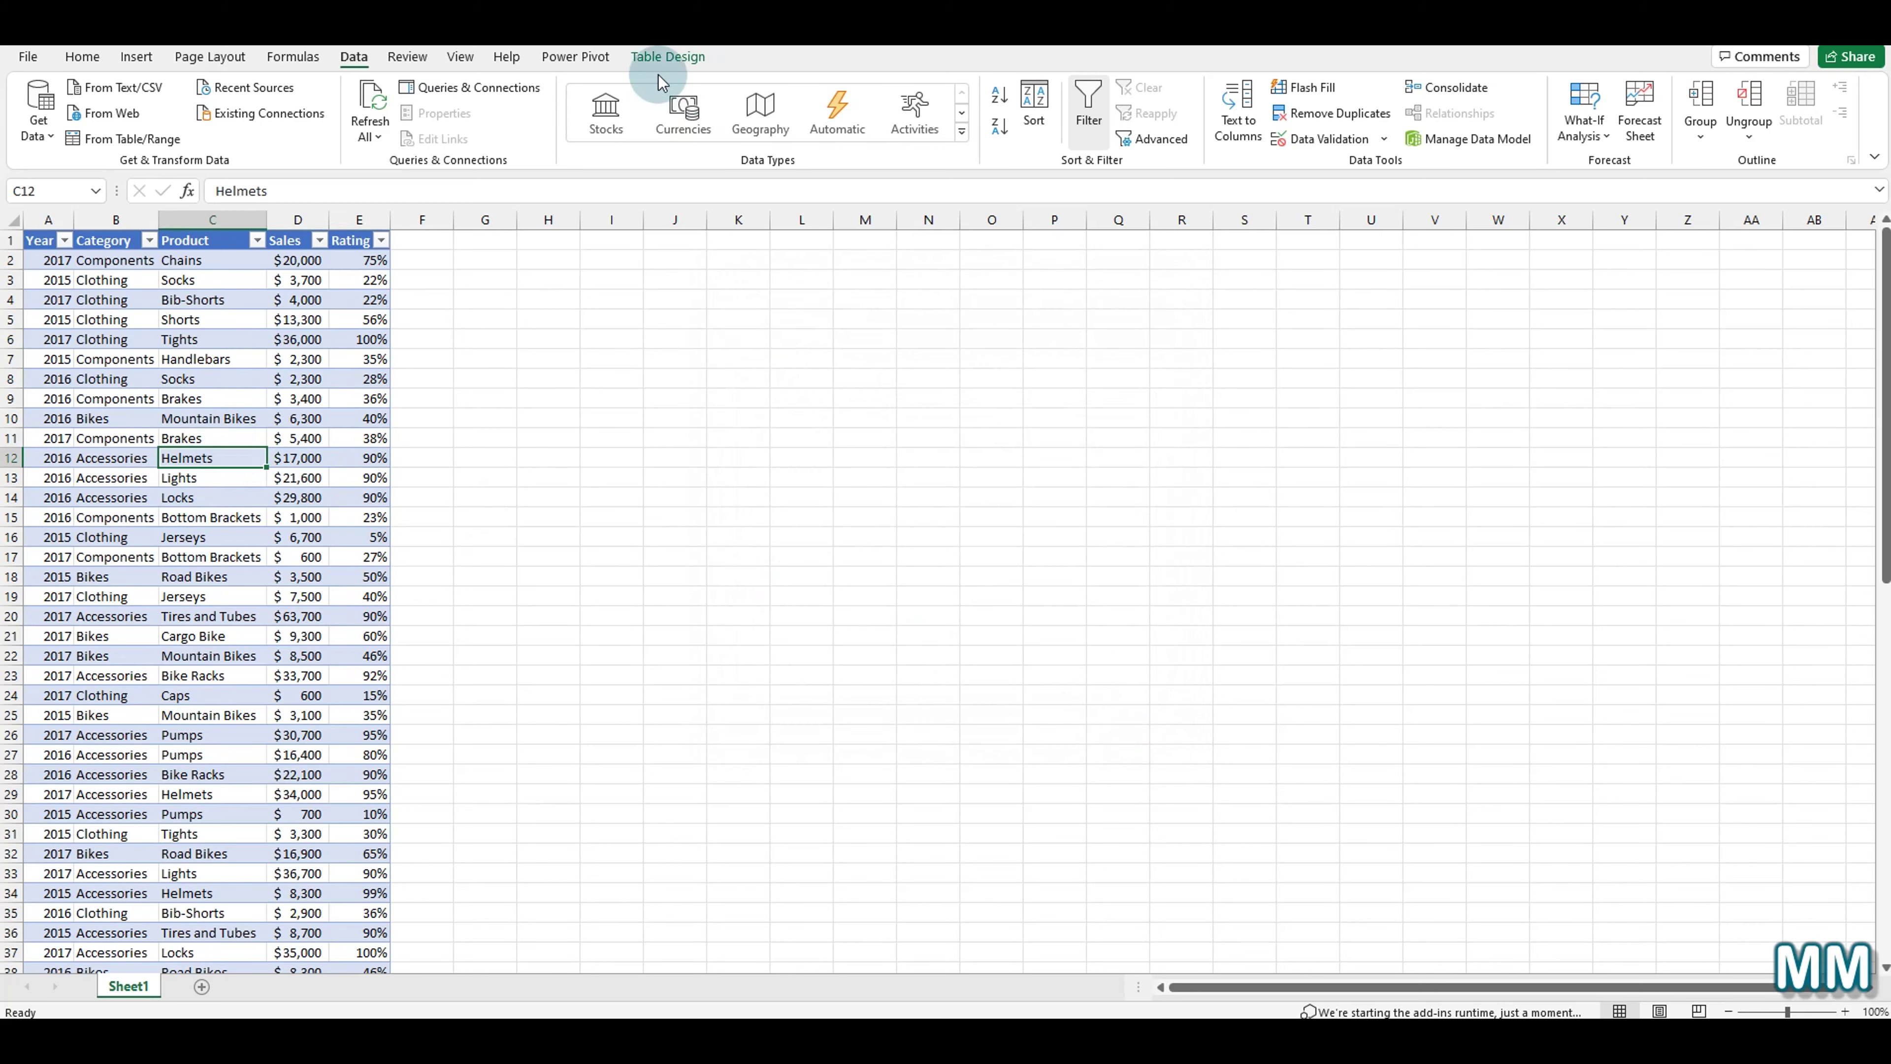
Confirm the table name Table1 in Table Design, then show the Refresh All options.
{"action": "left_click", "coordinate": [687, 58]}
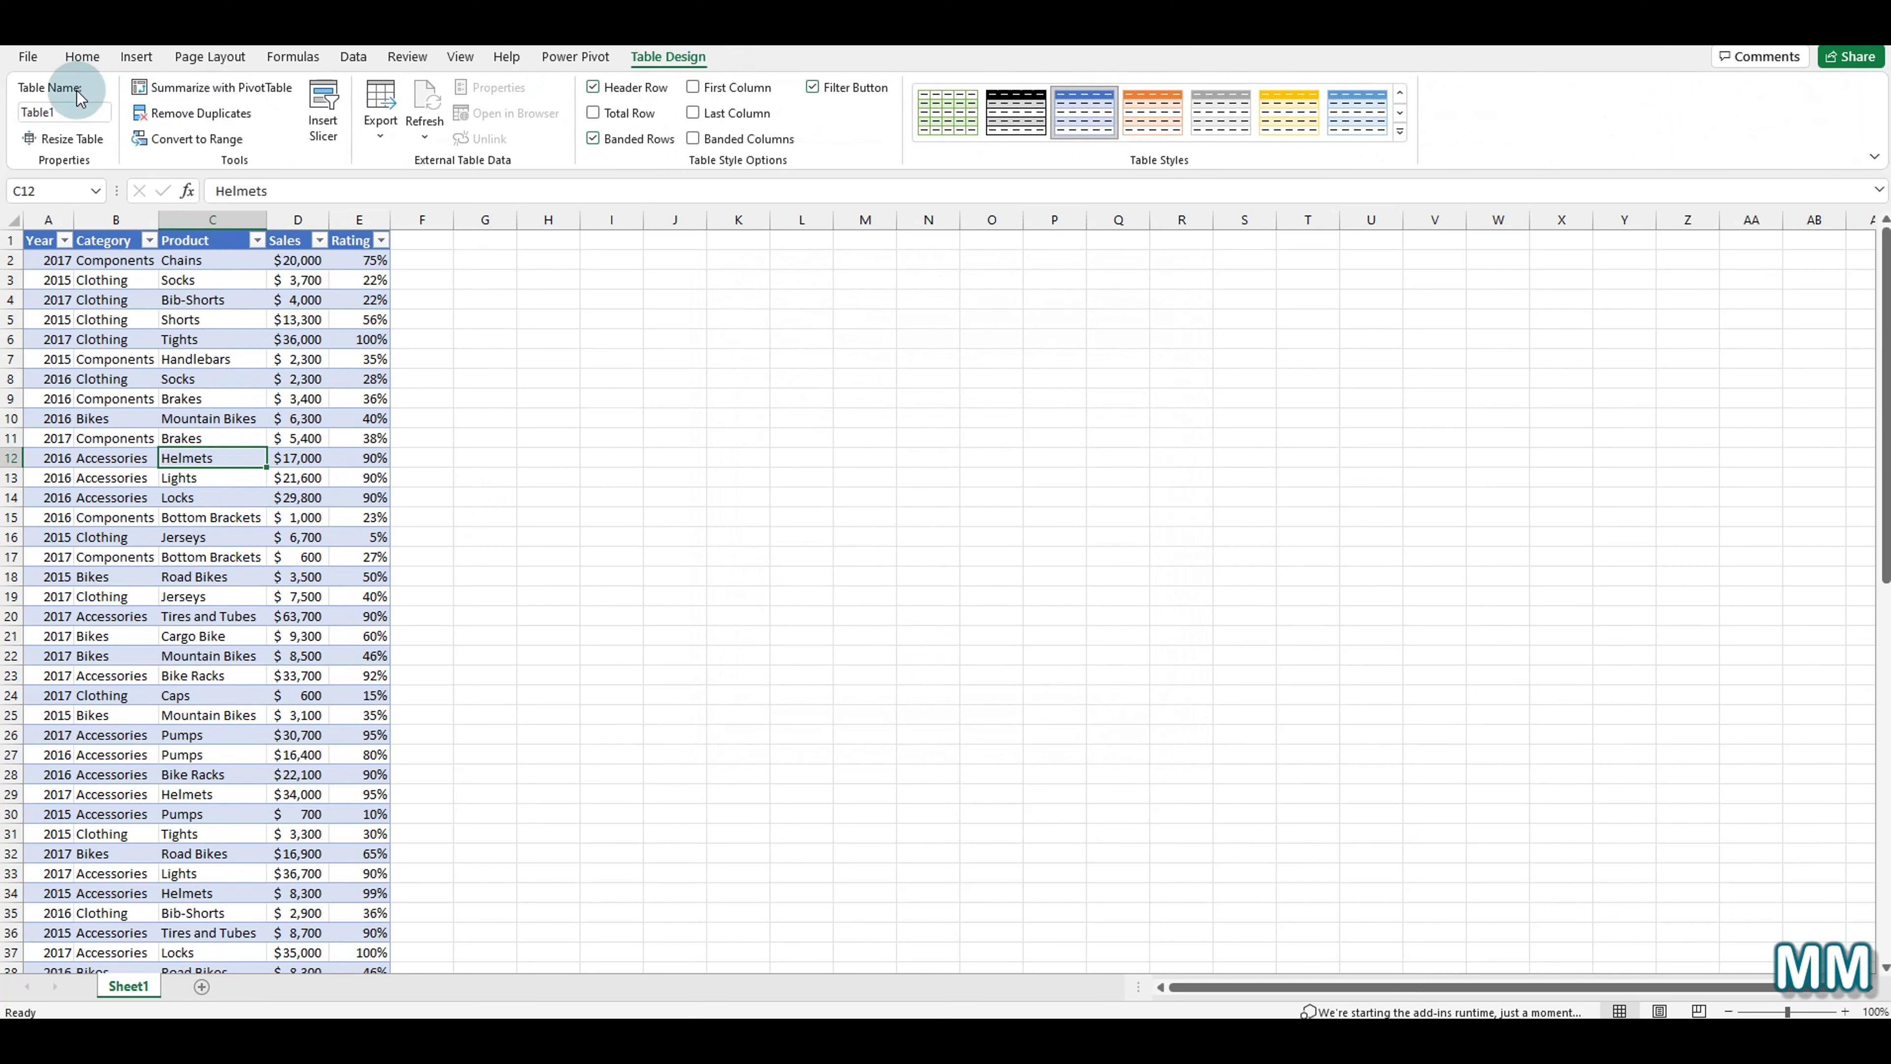
{"action": "left_click", "coordinate": [64, 112]}
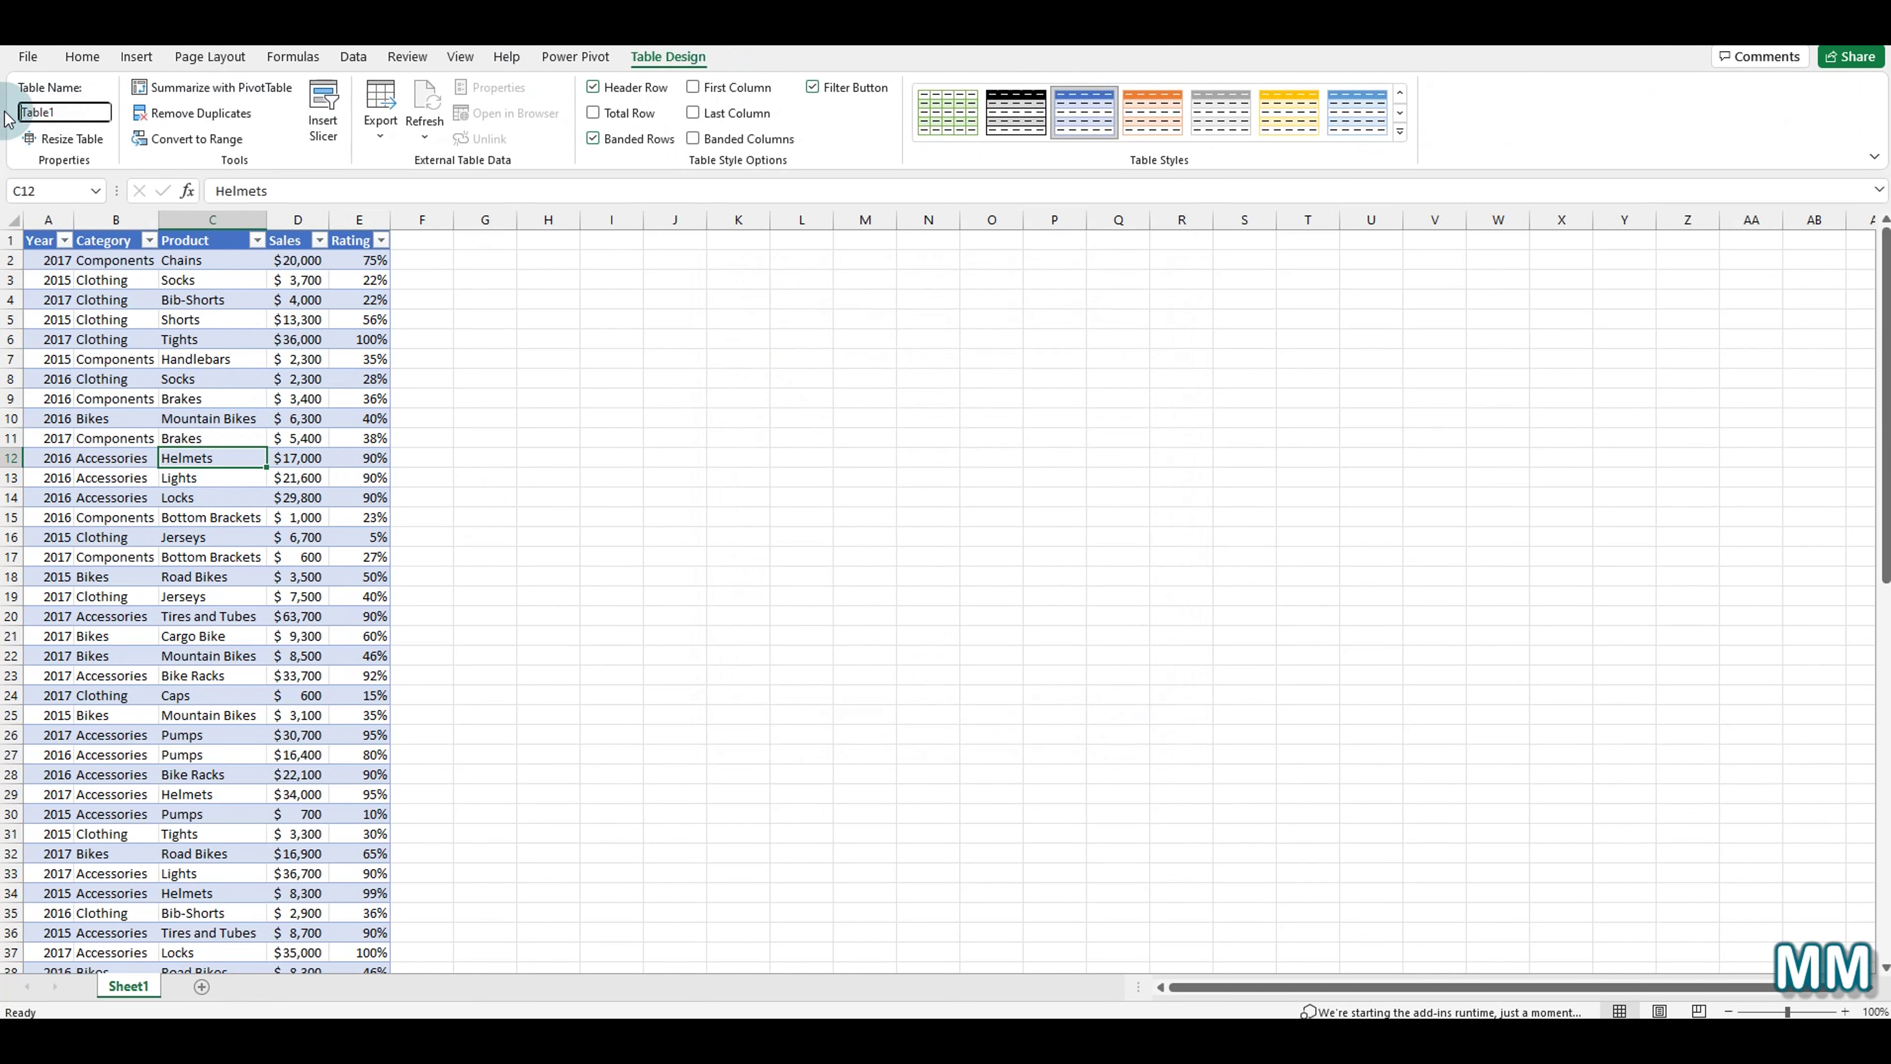
{"action": "left_click", "coordinate": [360, 359]}
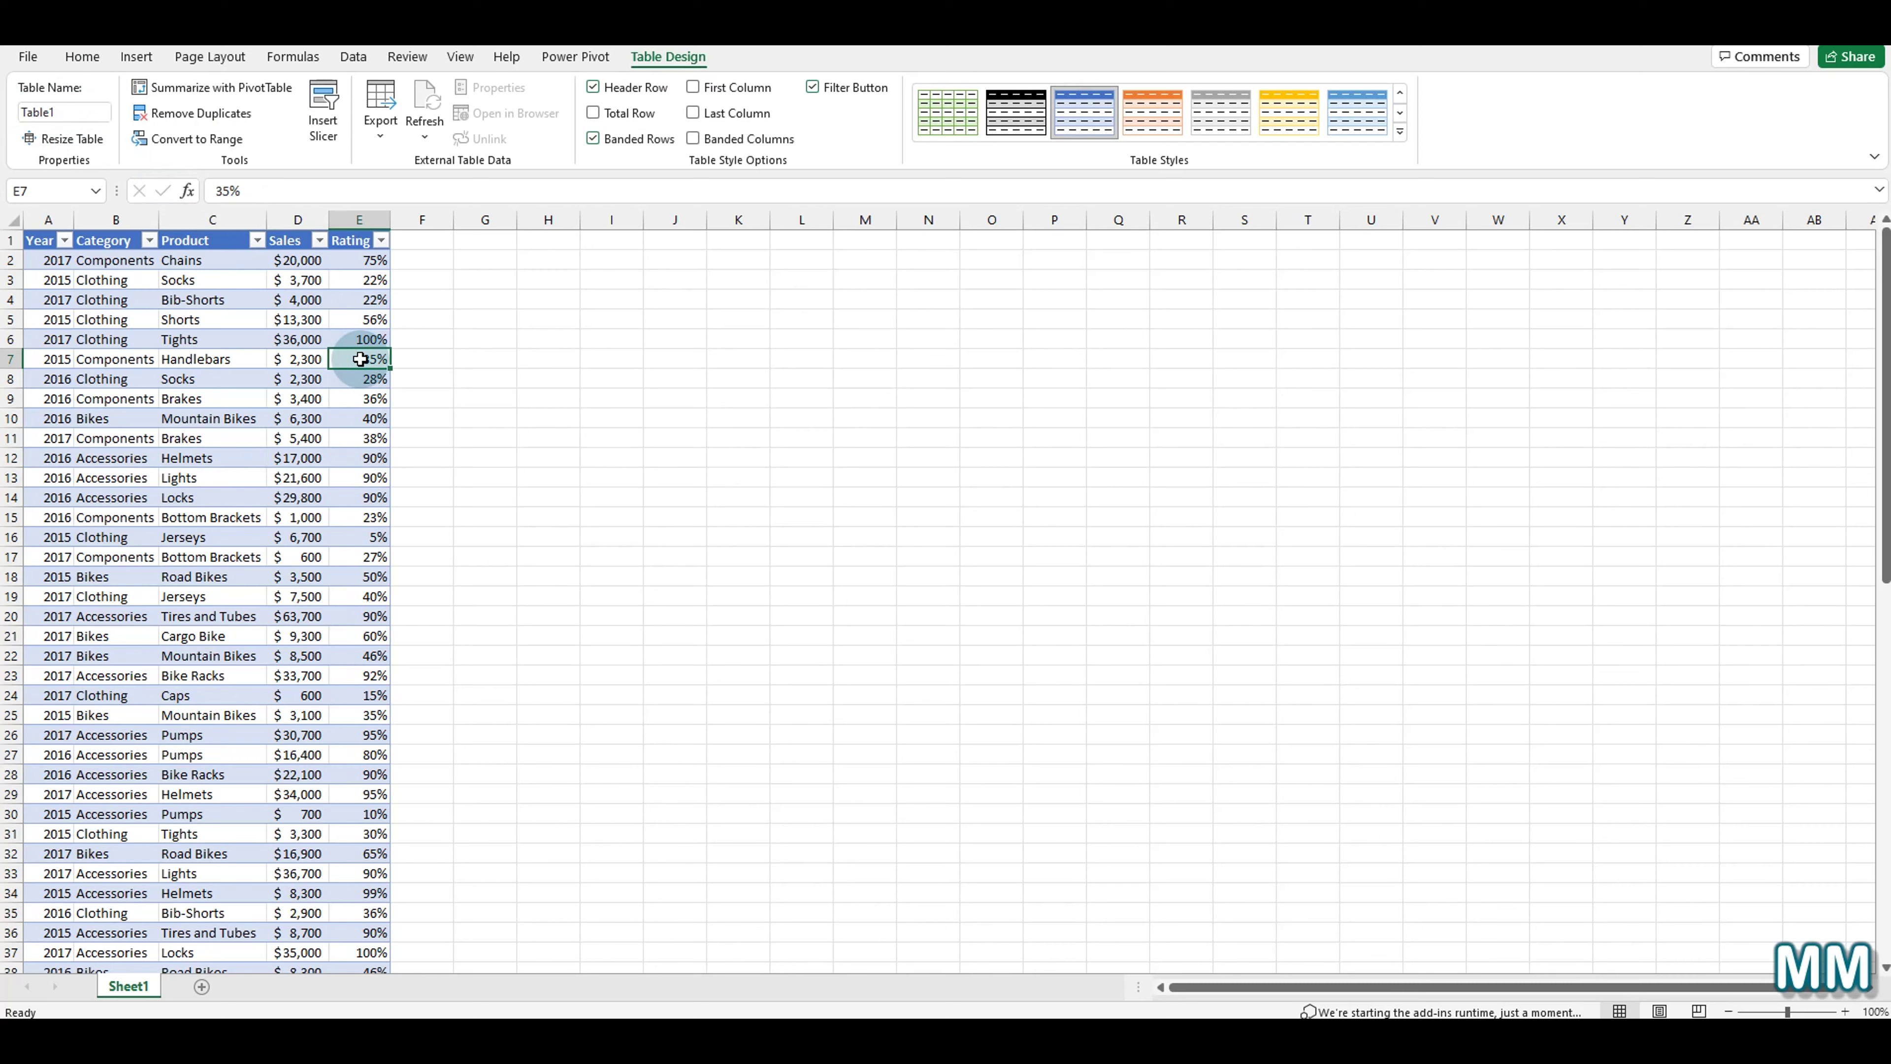
{"action": "left_click", "coordinate": [354, 58]}
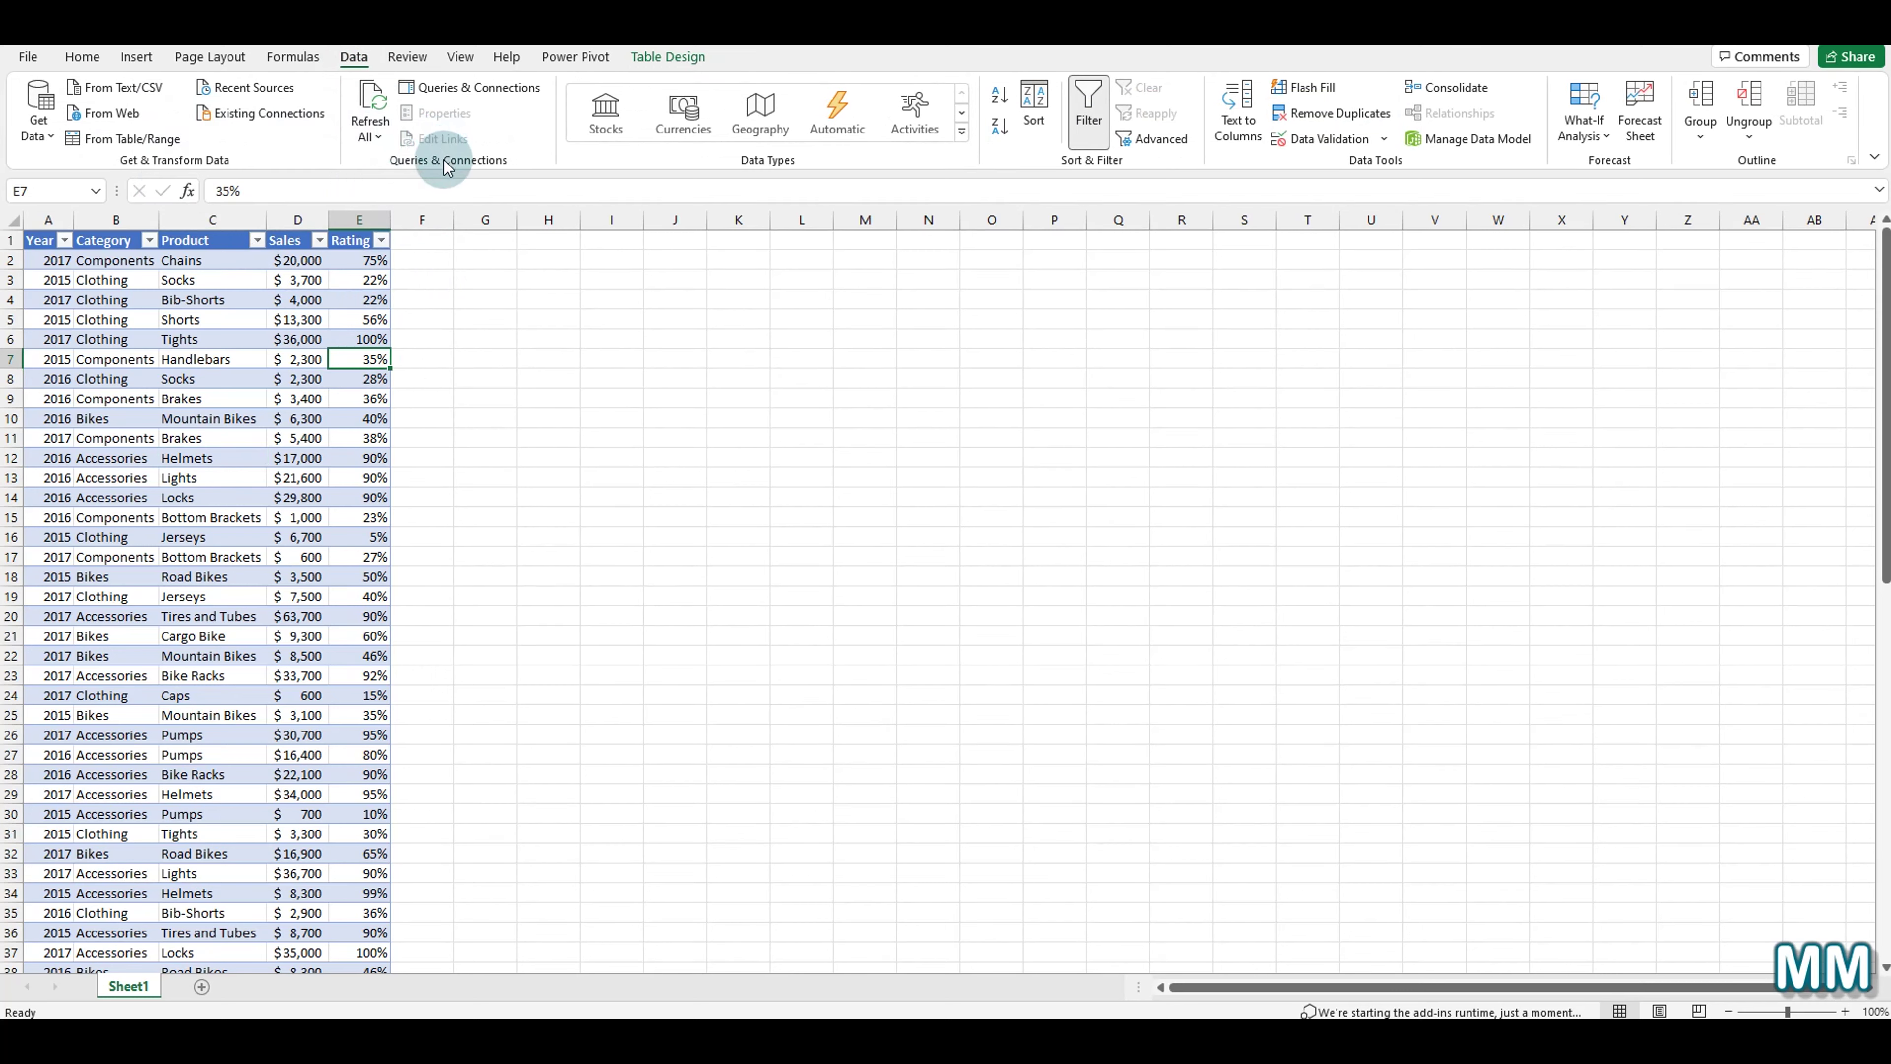
{"action": "left_click", "coordinate": [369, 139]}
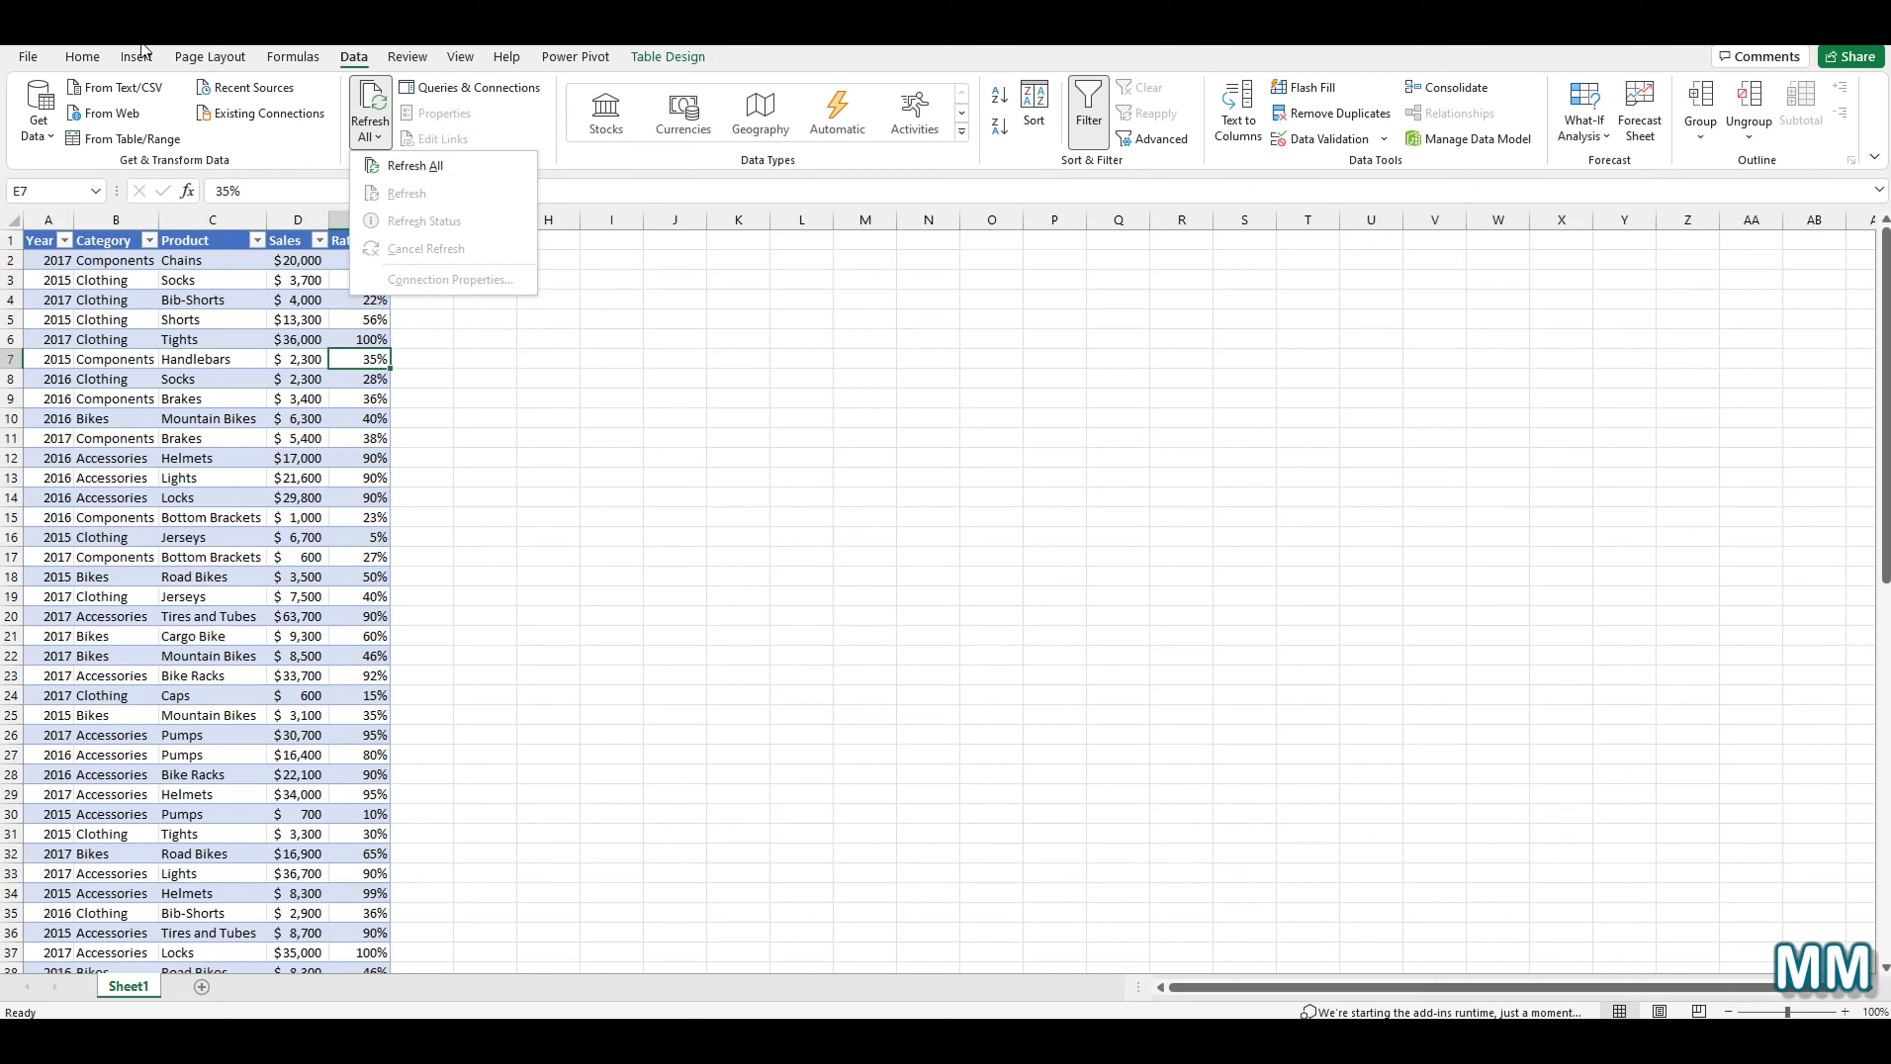
{"action": "left_click", "coordinate": [136, 61]}
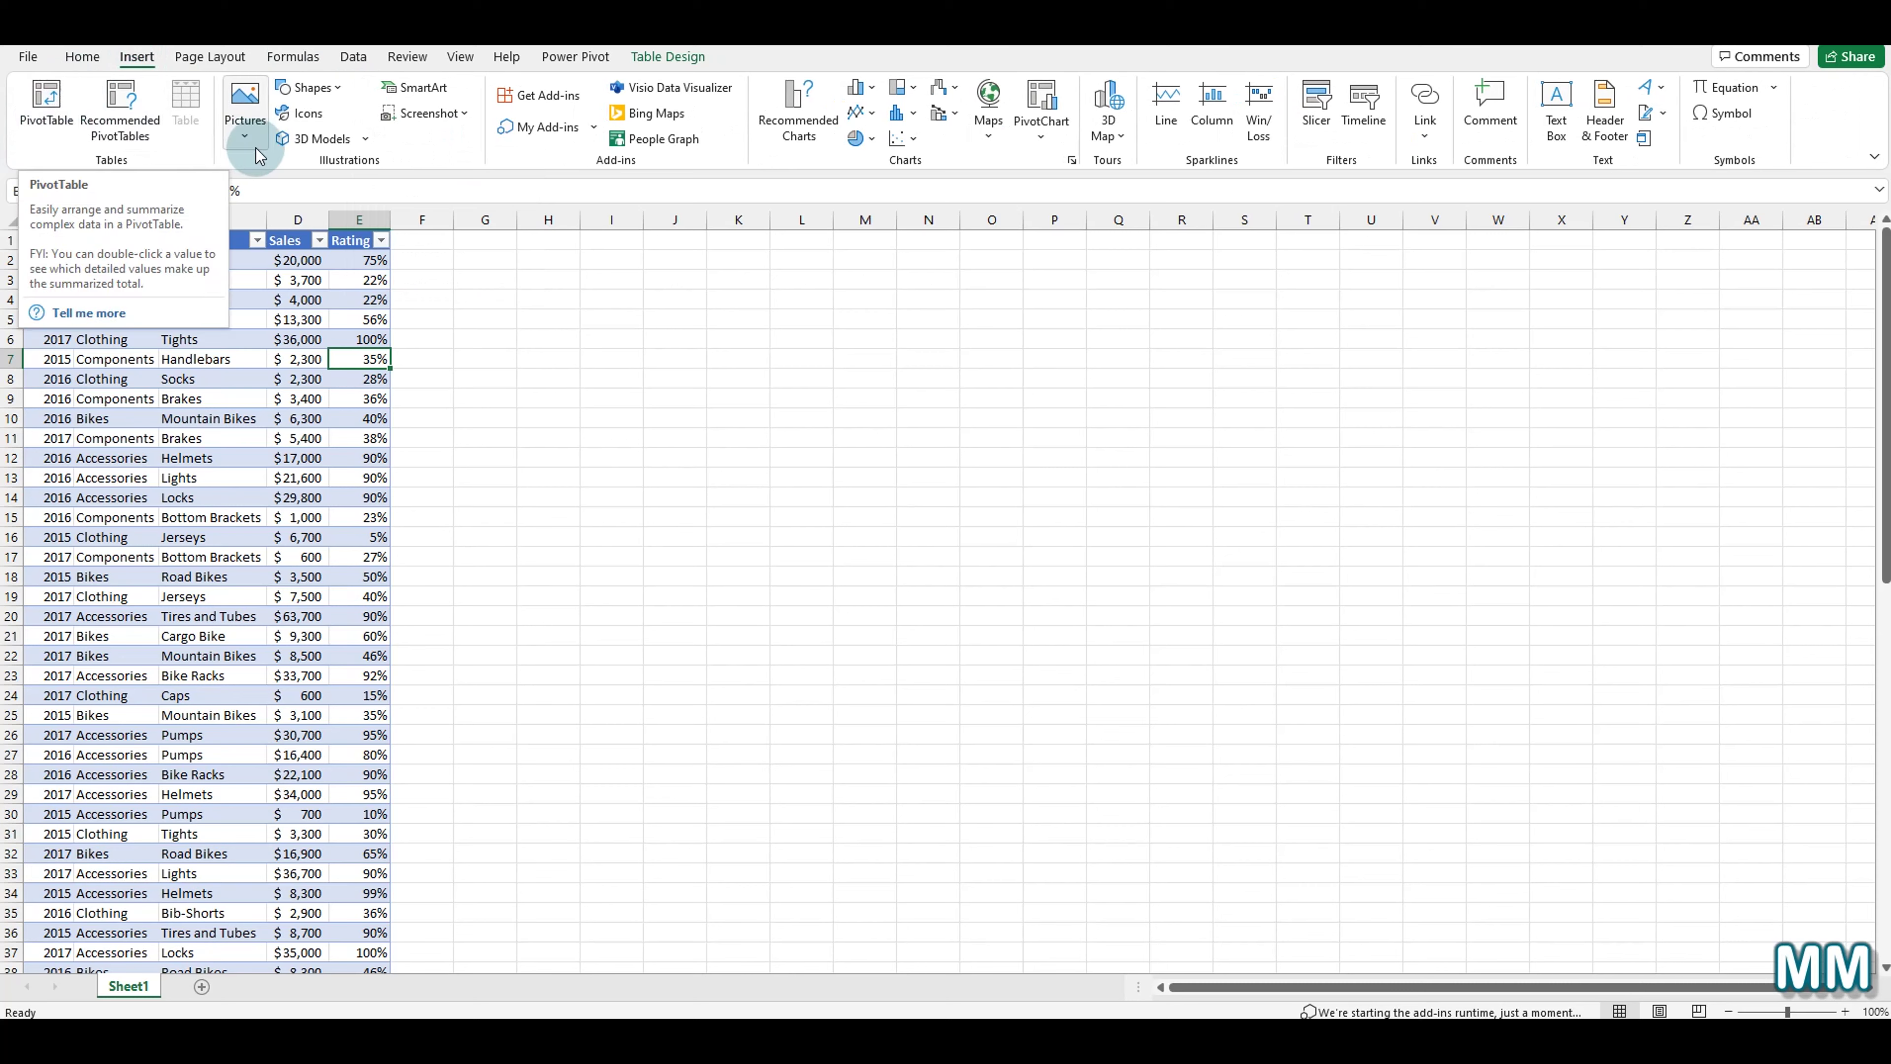
{"action": "left_click", "coordinate": [349, 55]}
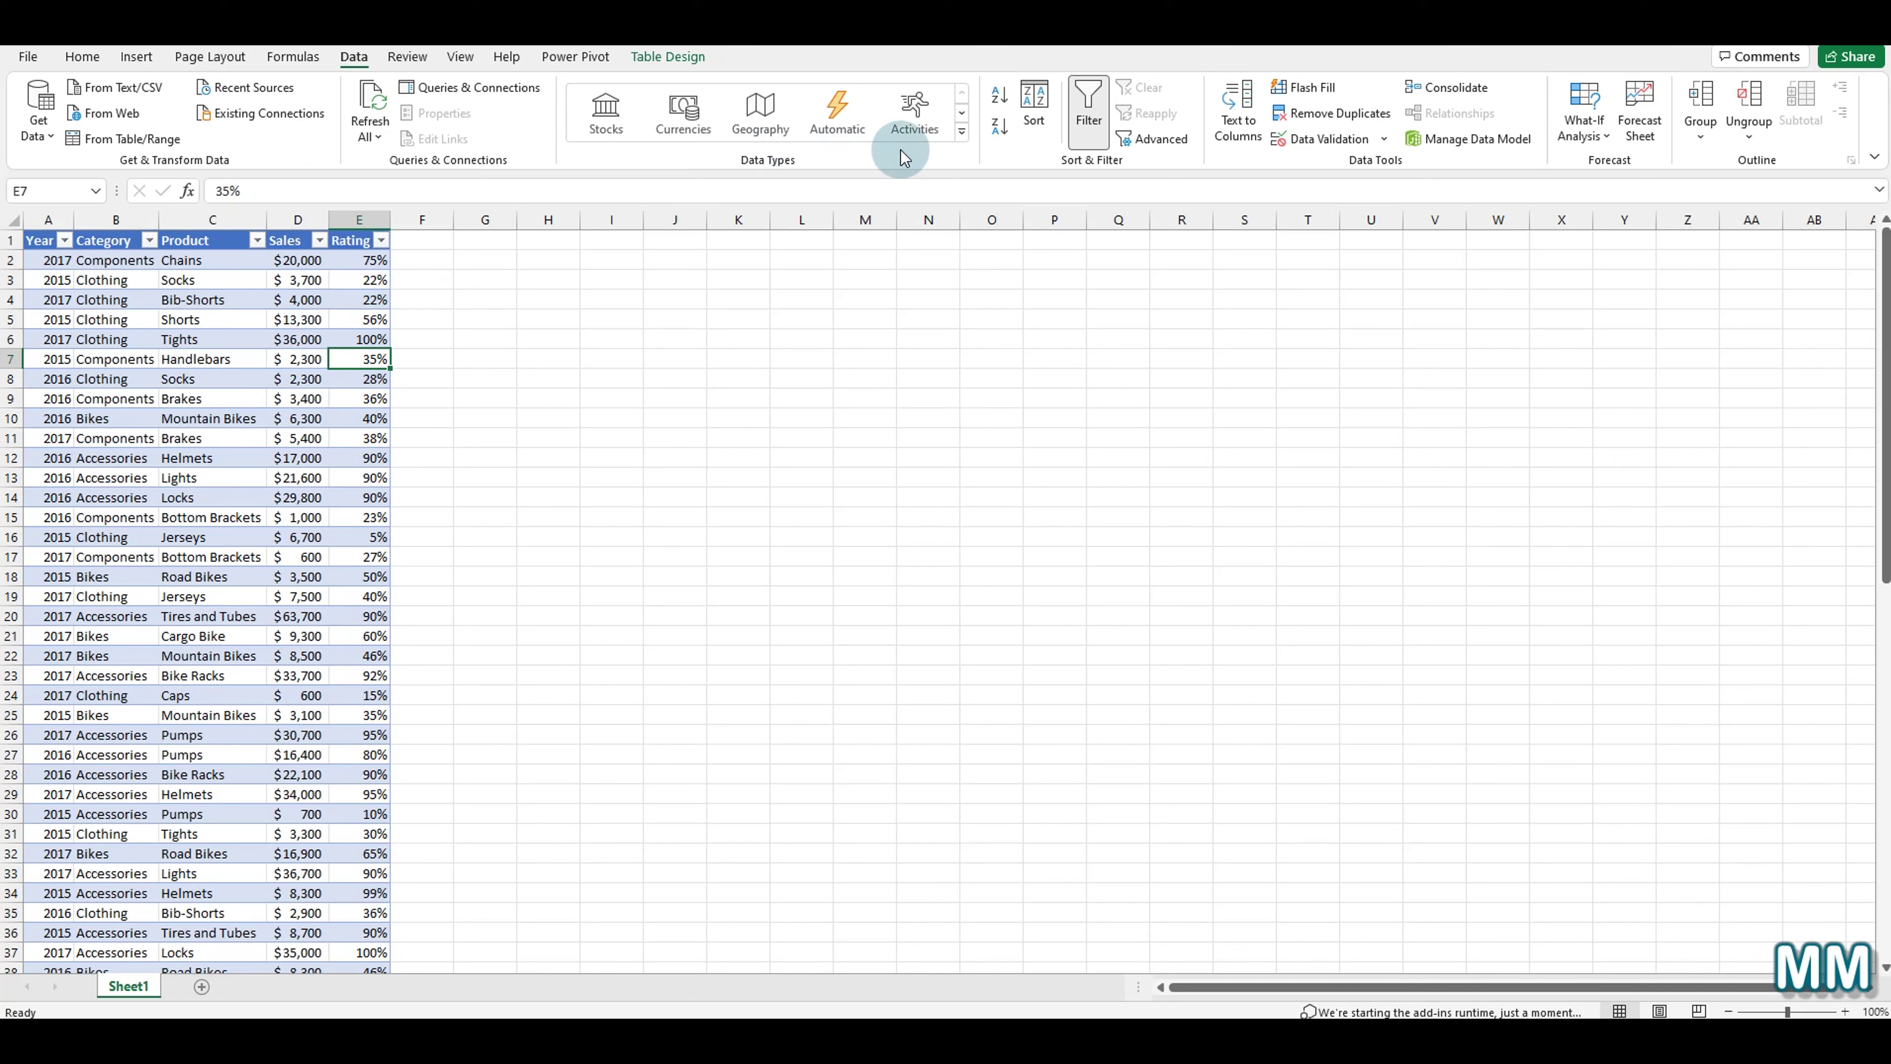
Browse the Data Types gallery, then return to the table at the Shorts cell C5.
{"action": "left_click", "coordinate": [962, 131]}
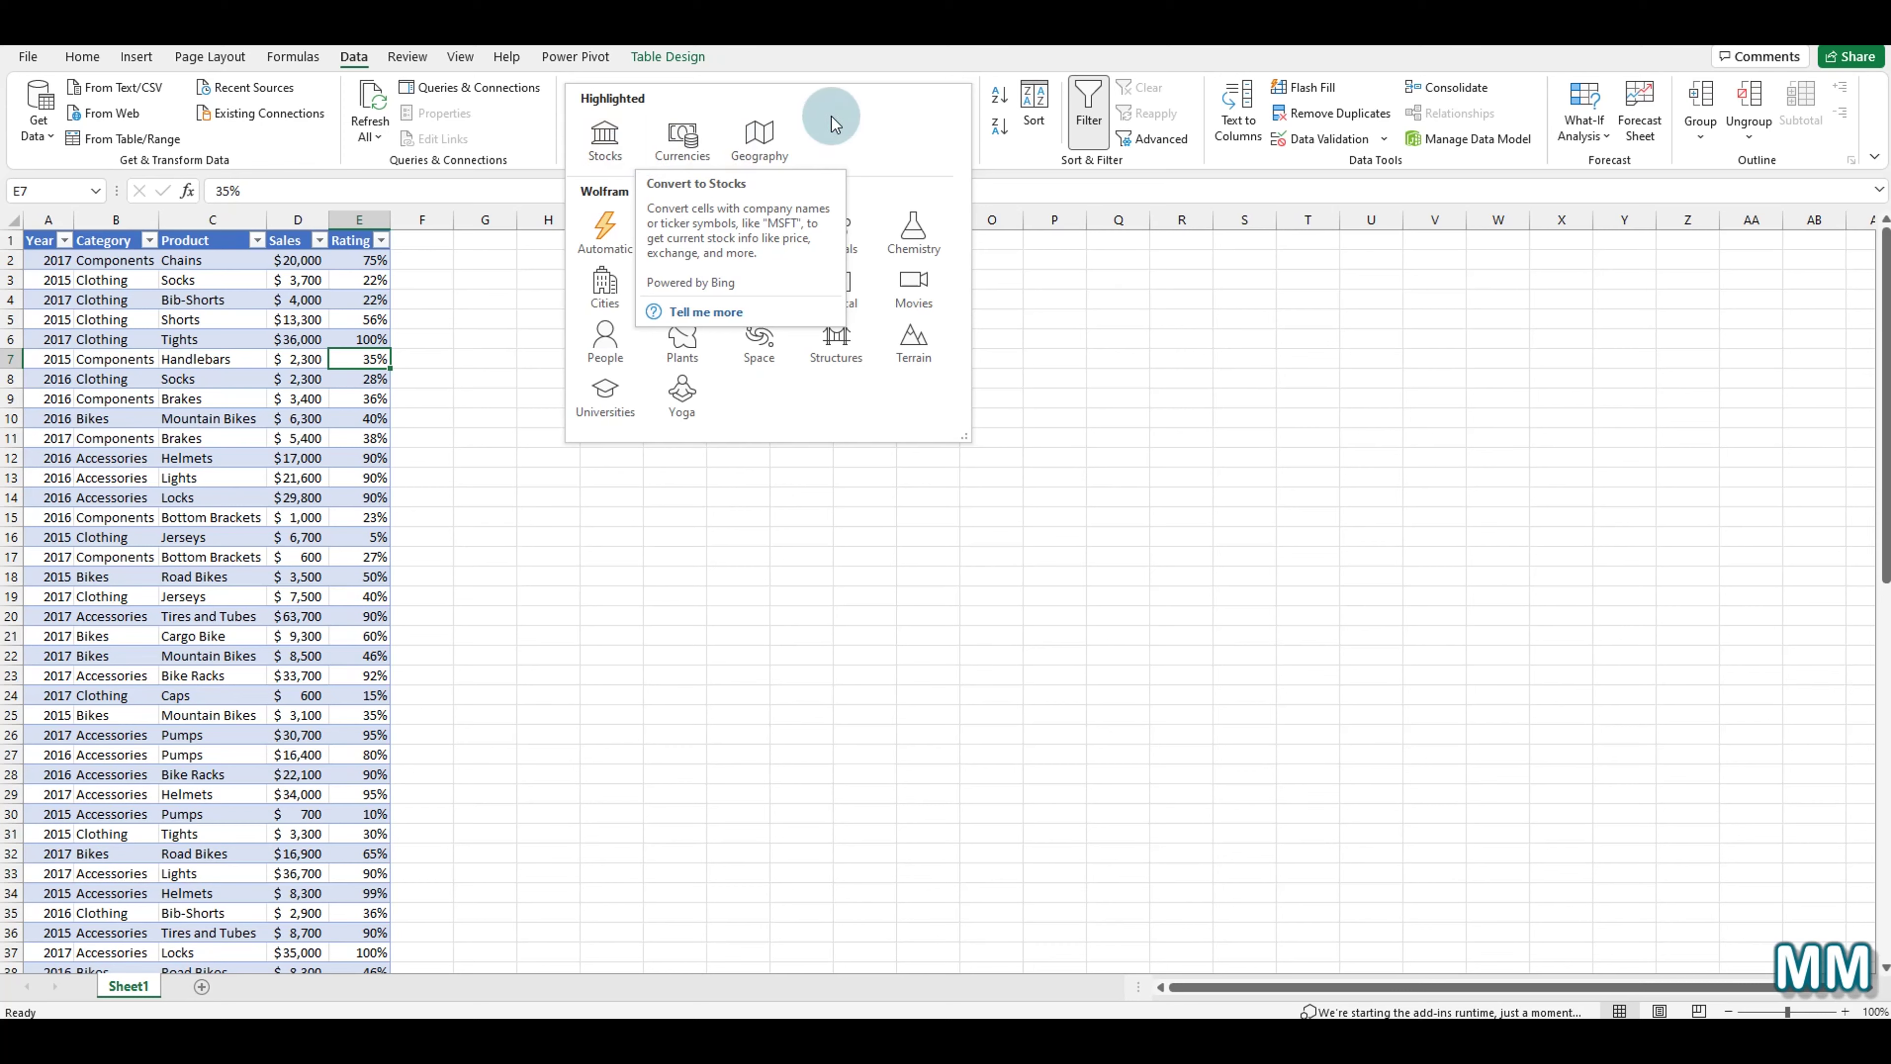
{"action": "left_click", "coordinate": [1001, 350]}
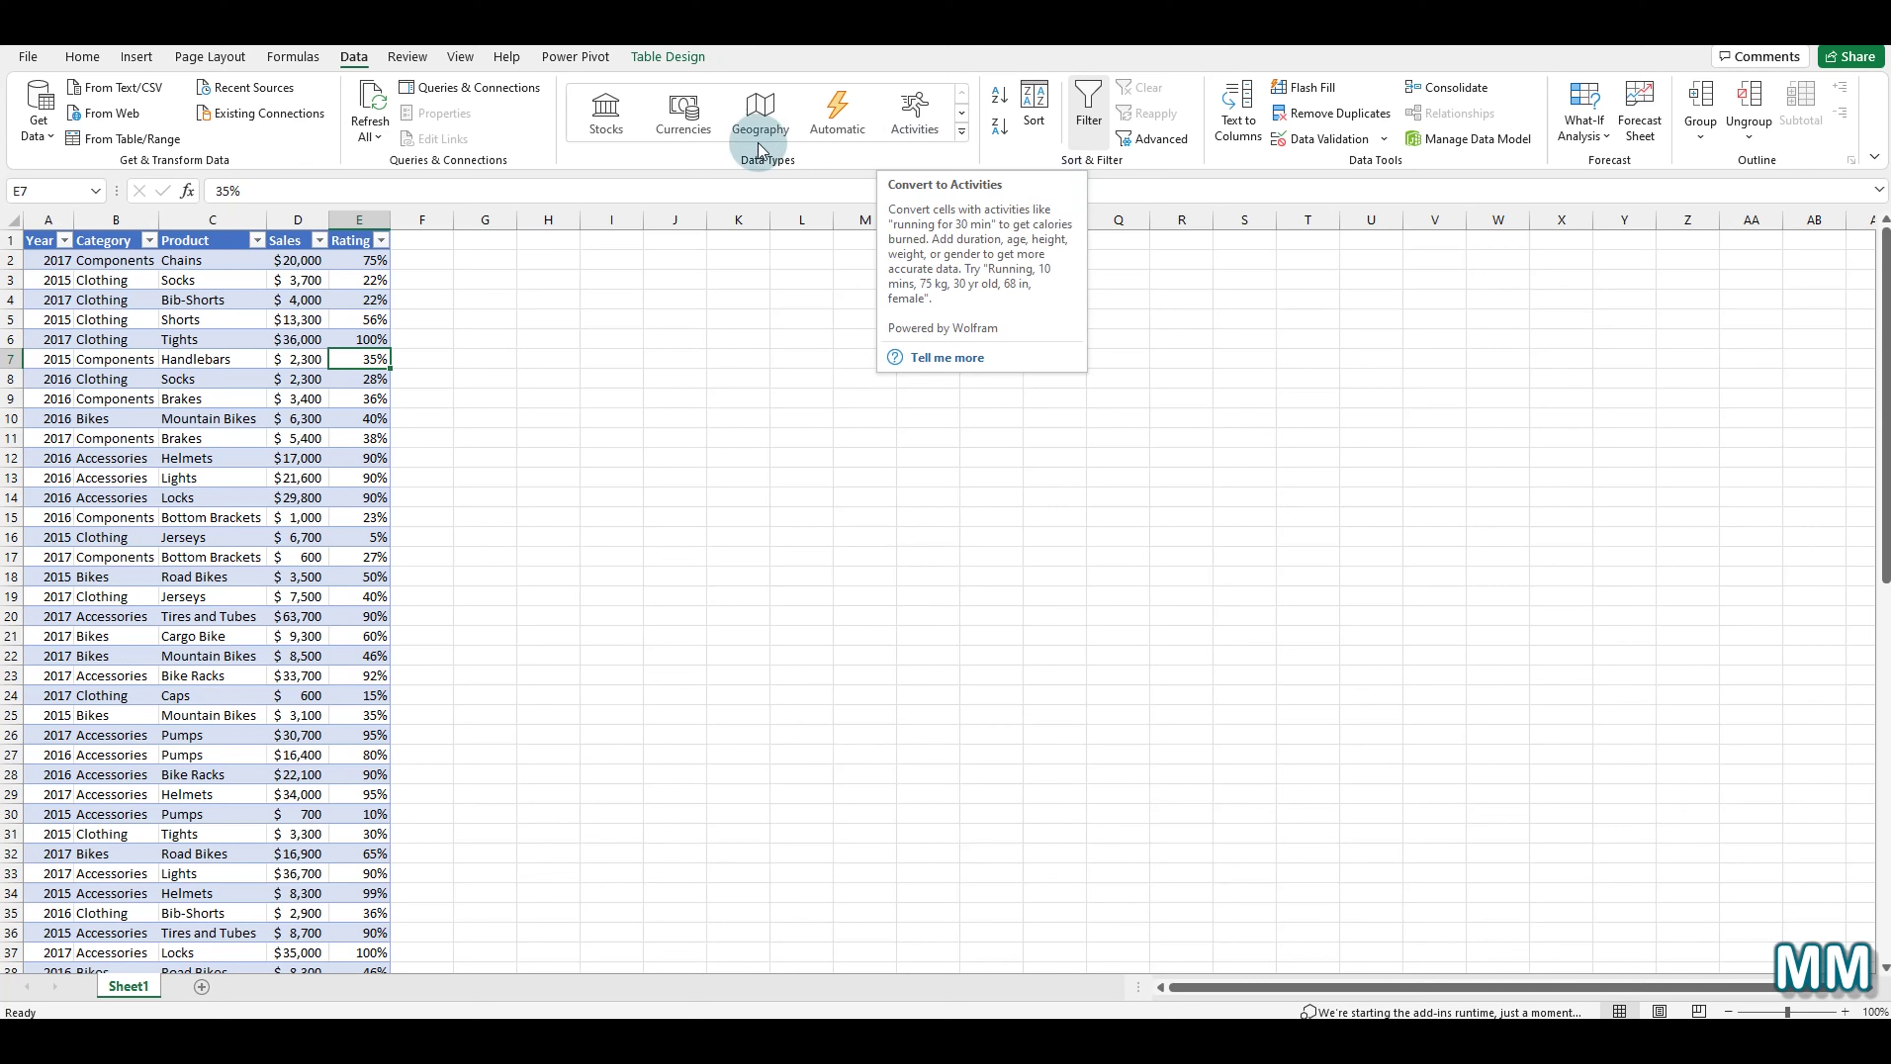
{"action": "left_click", "coordinate": [165, 320]}
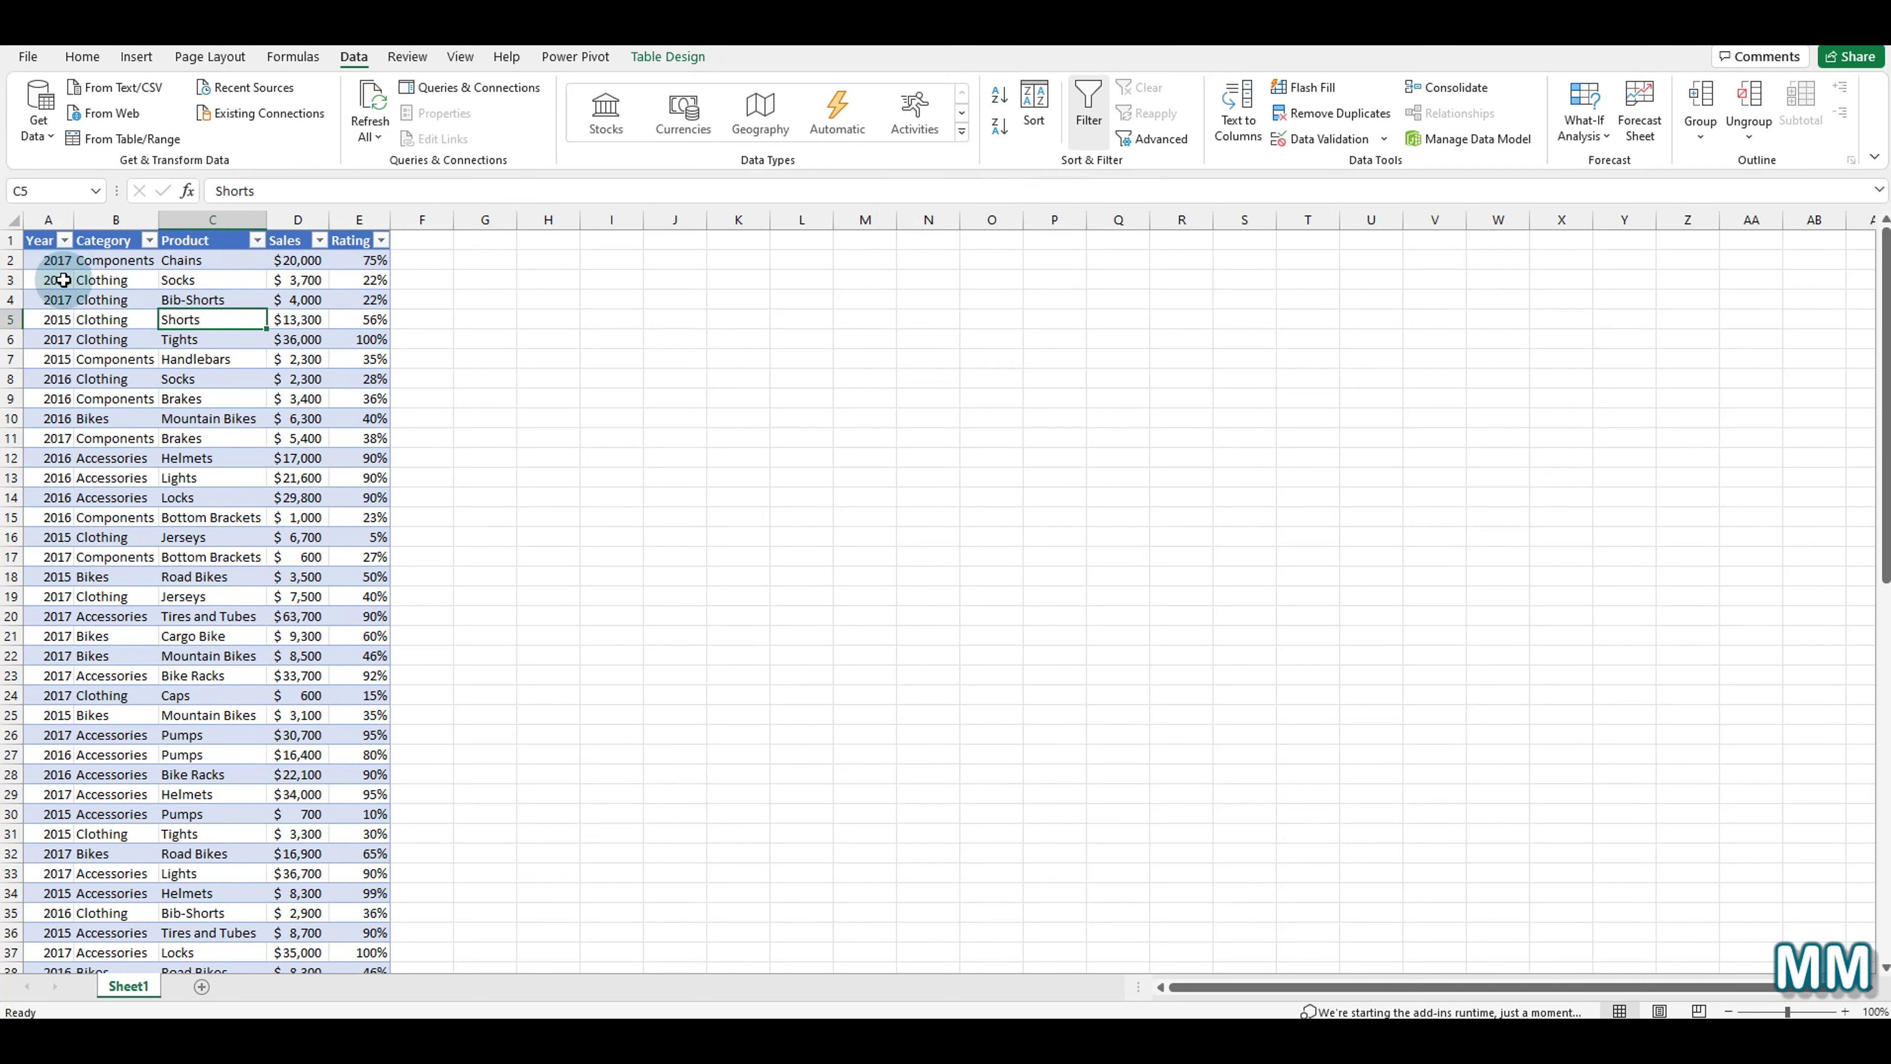
Select a Category cell in the sales table and open the Sort dialog.
{"action": "left_click", "coordinate": [141, 259]}
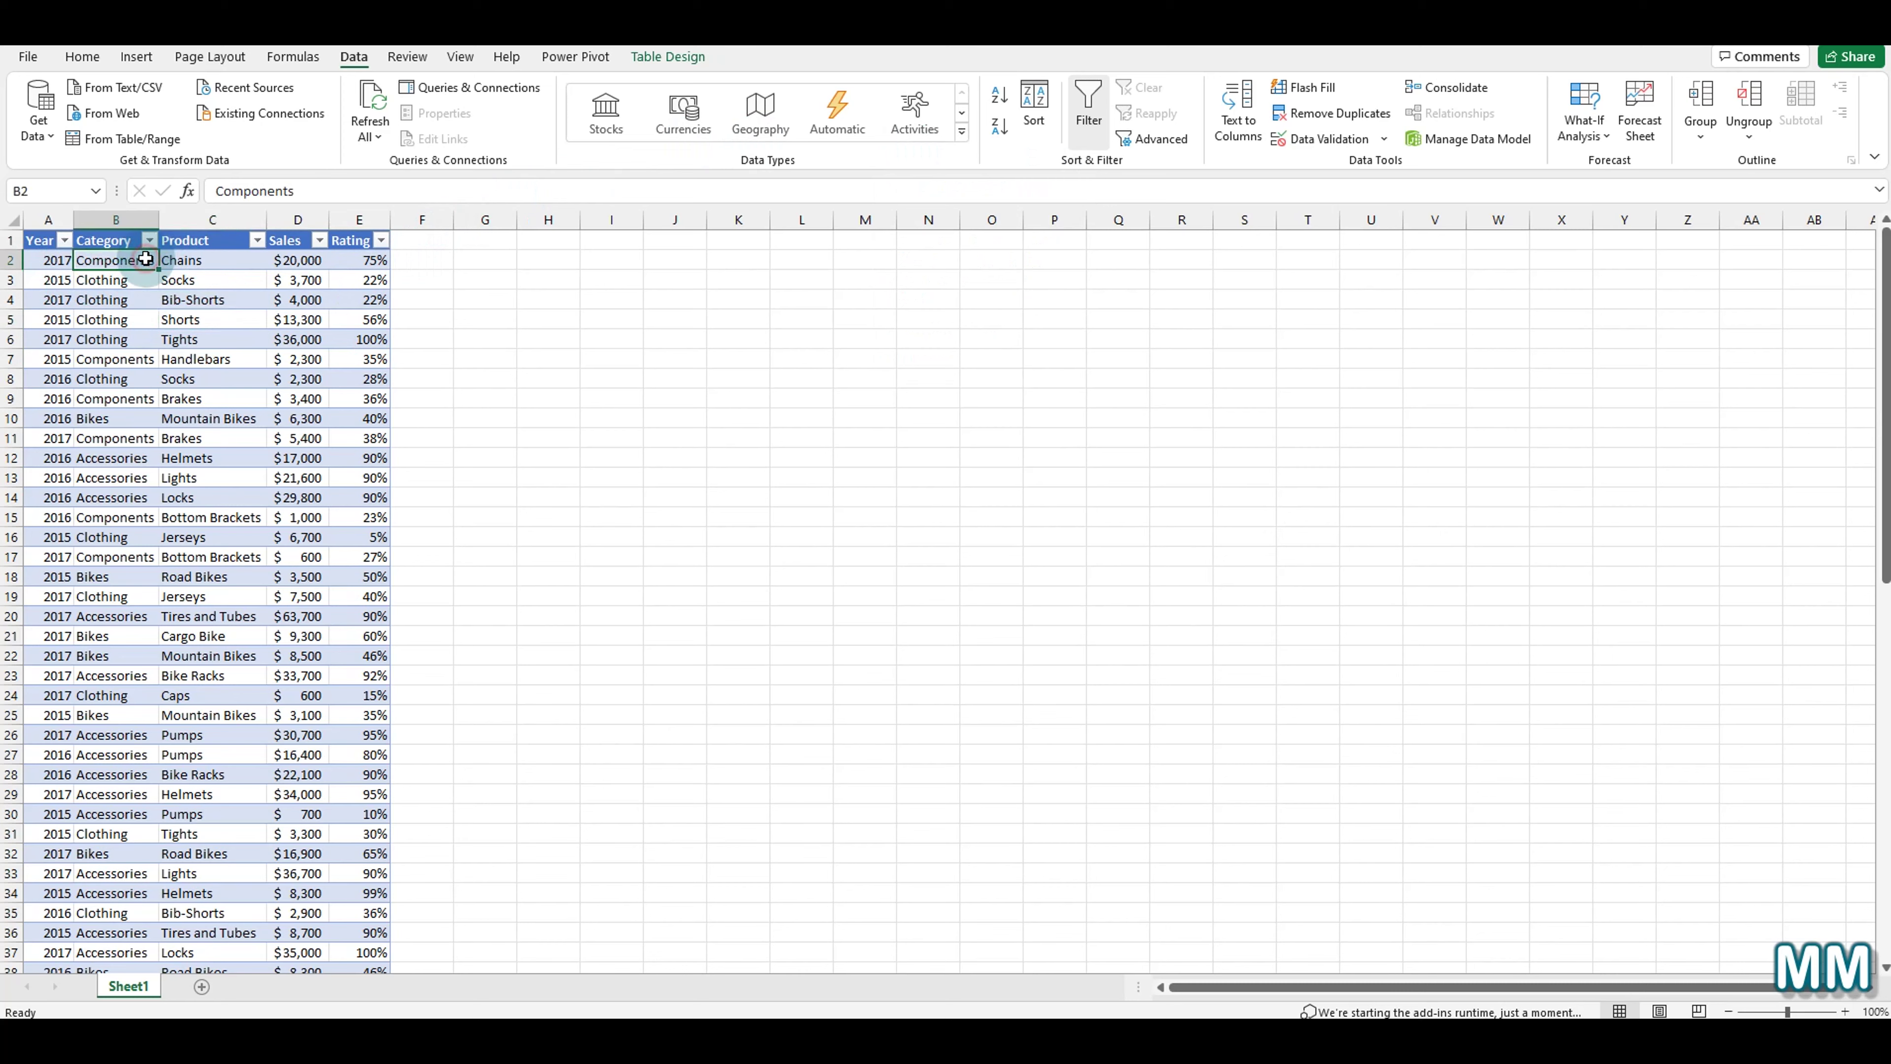
{"action": "left_click", "coordinate": [116, 420]}
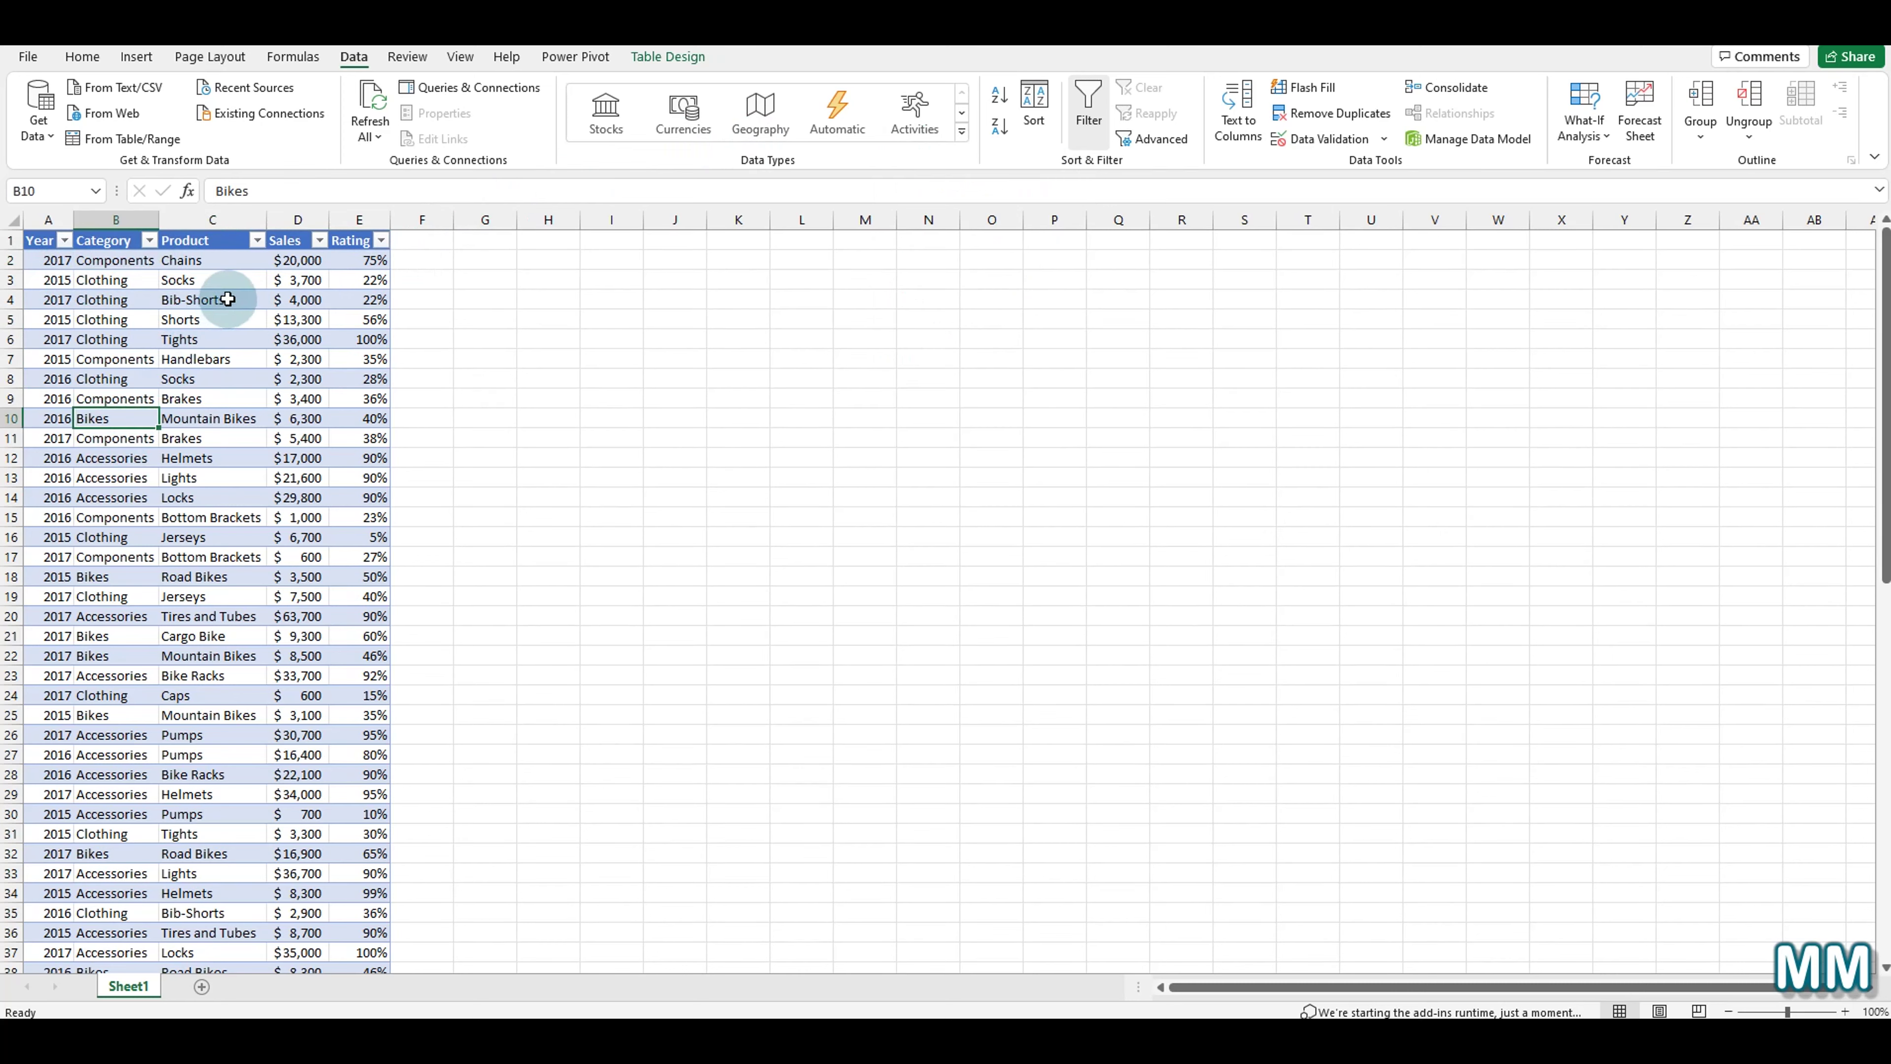
{"action": "left_click", "coordinate": [225, 263]}
{"action": "left_click", "coordinate": [213, 283]}
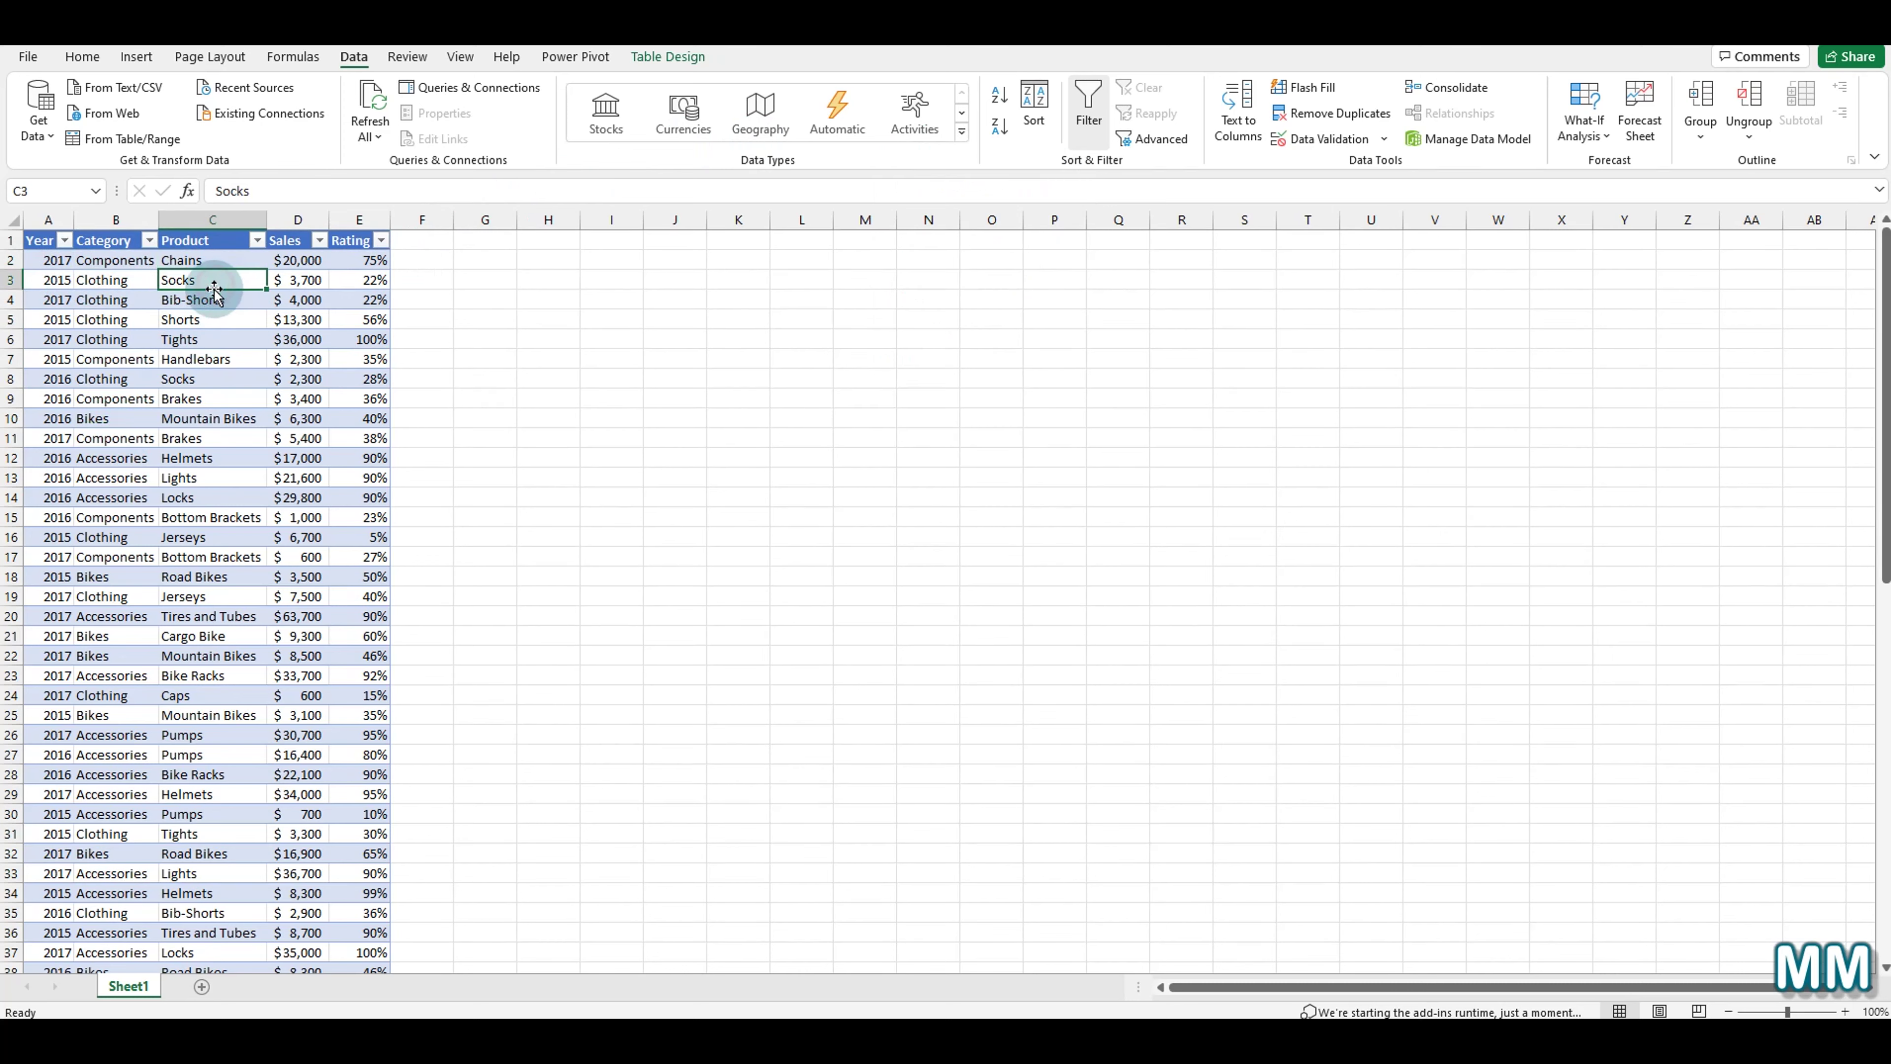
{"action": "left_click", "coordinate": [216, 307]}
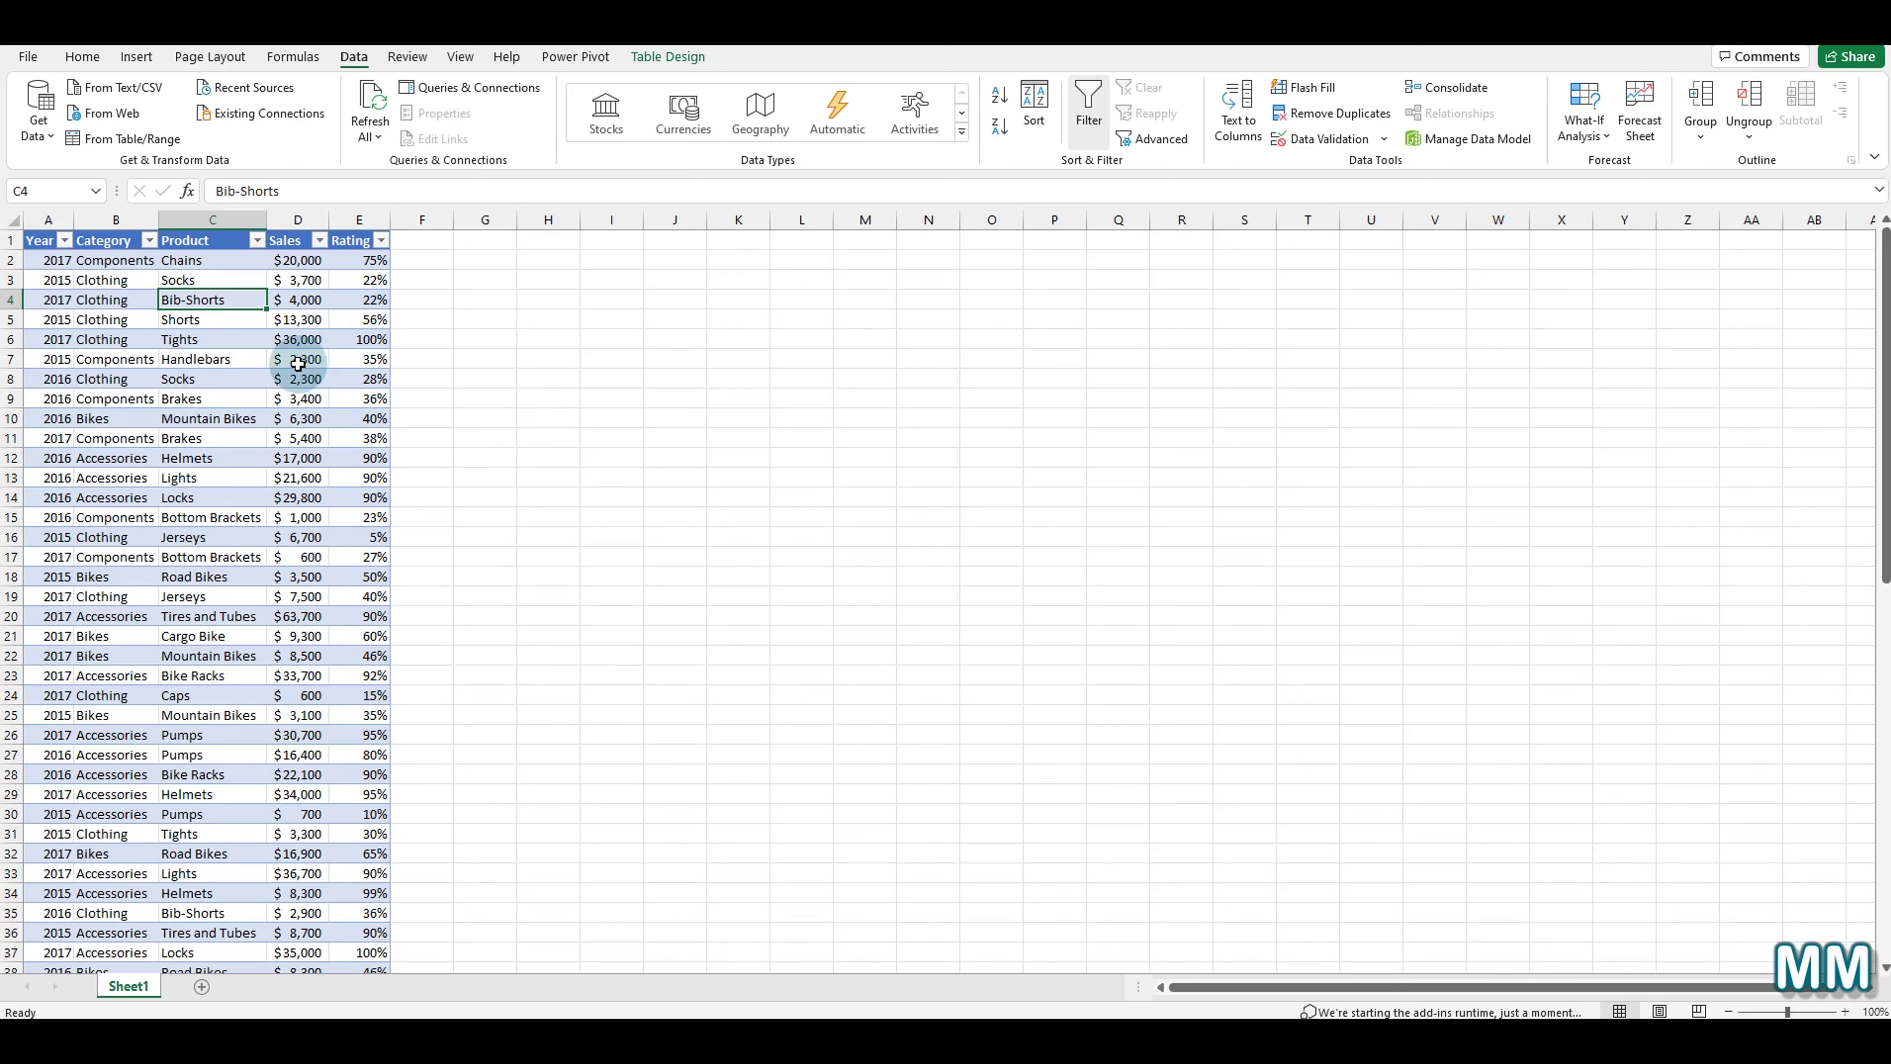
{"action": "left_click", "coordinate": [135, 286]}
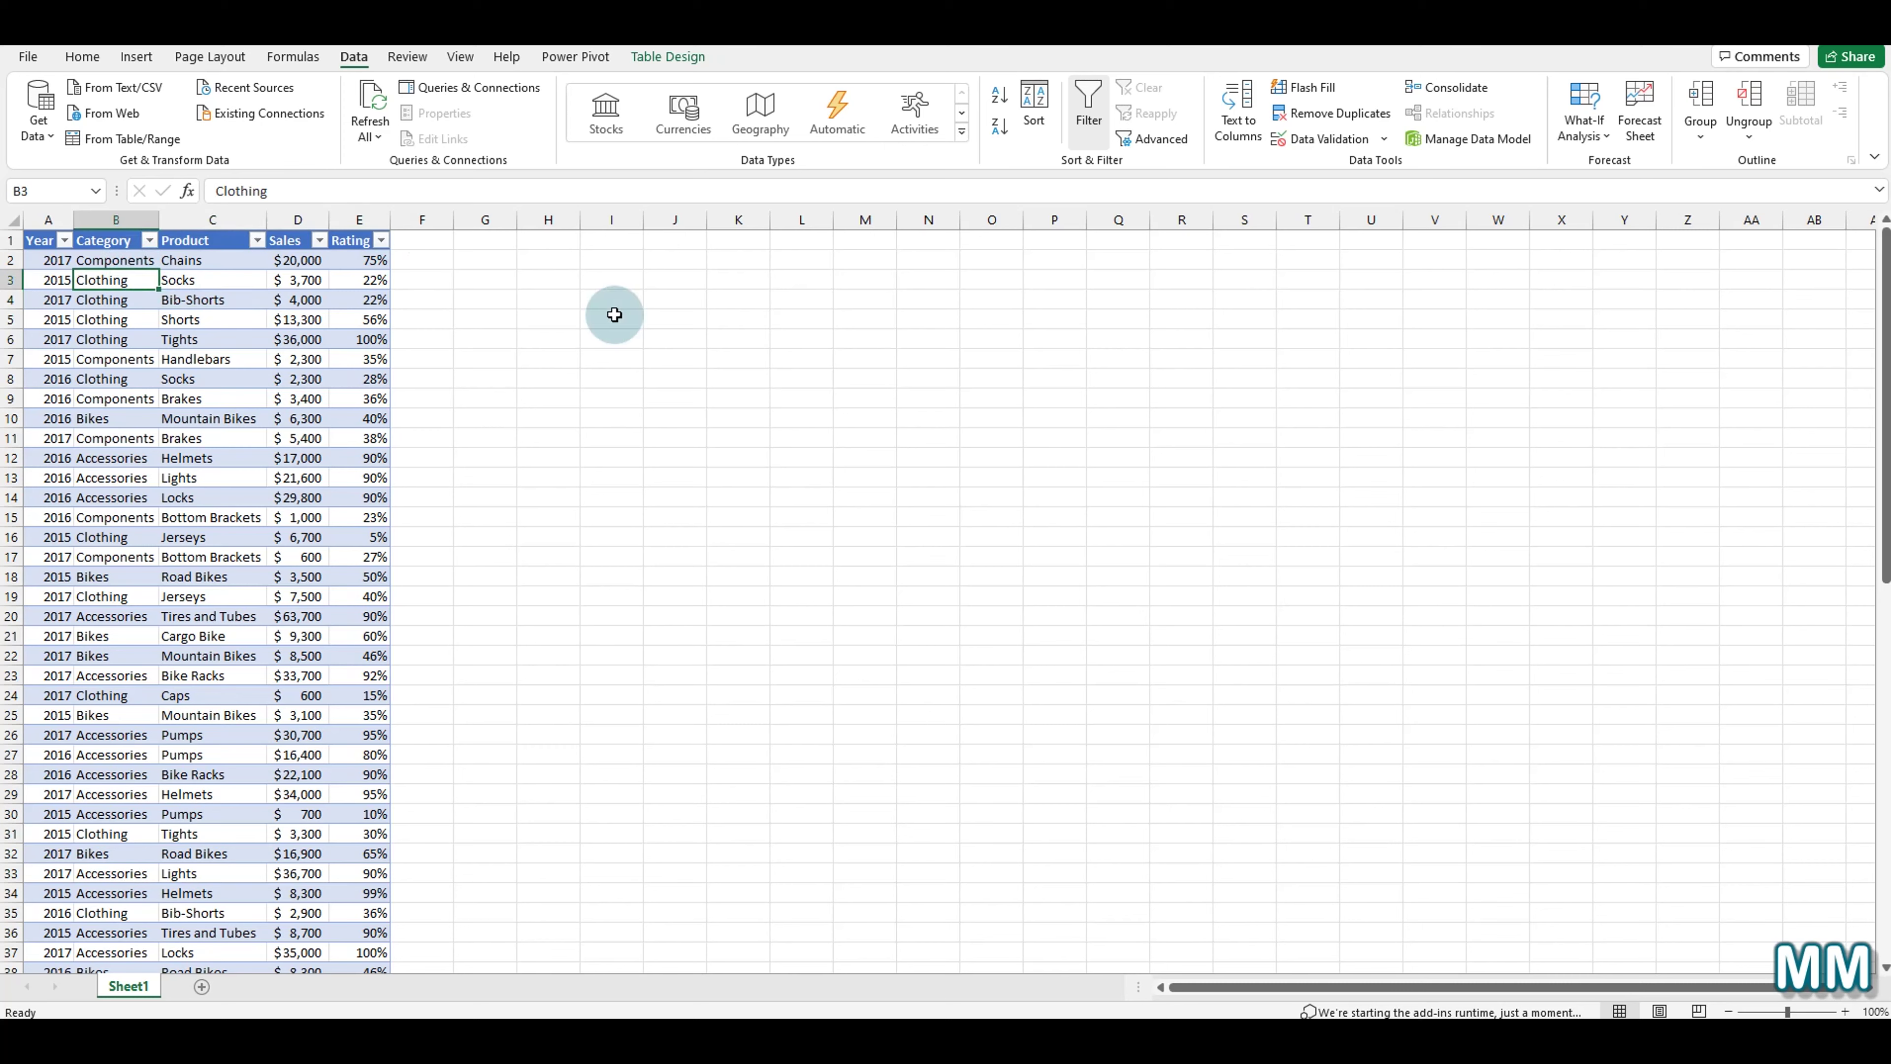
{"action": "left_click", "coordinate": [1032, 122]}
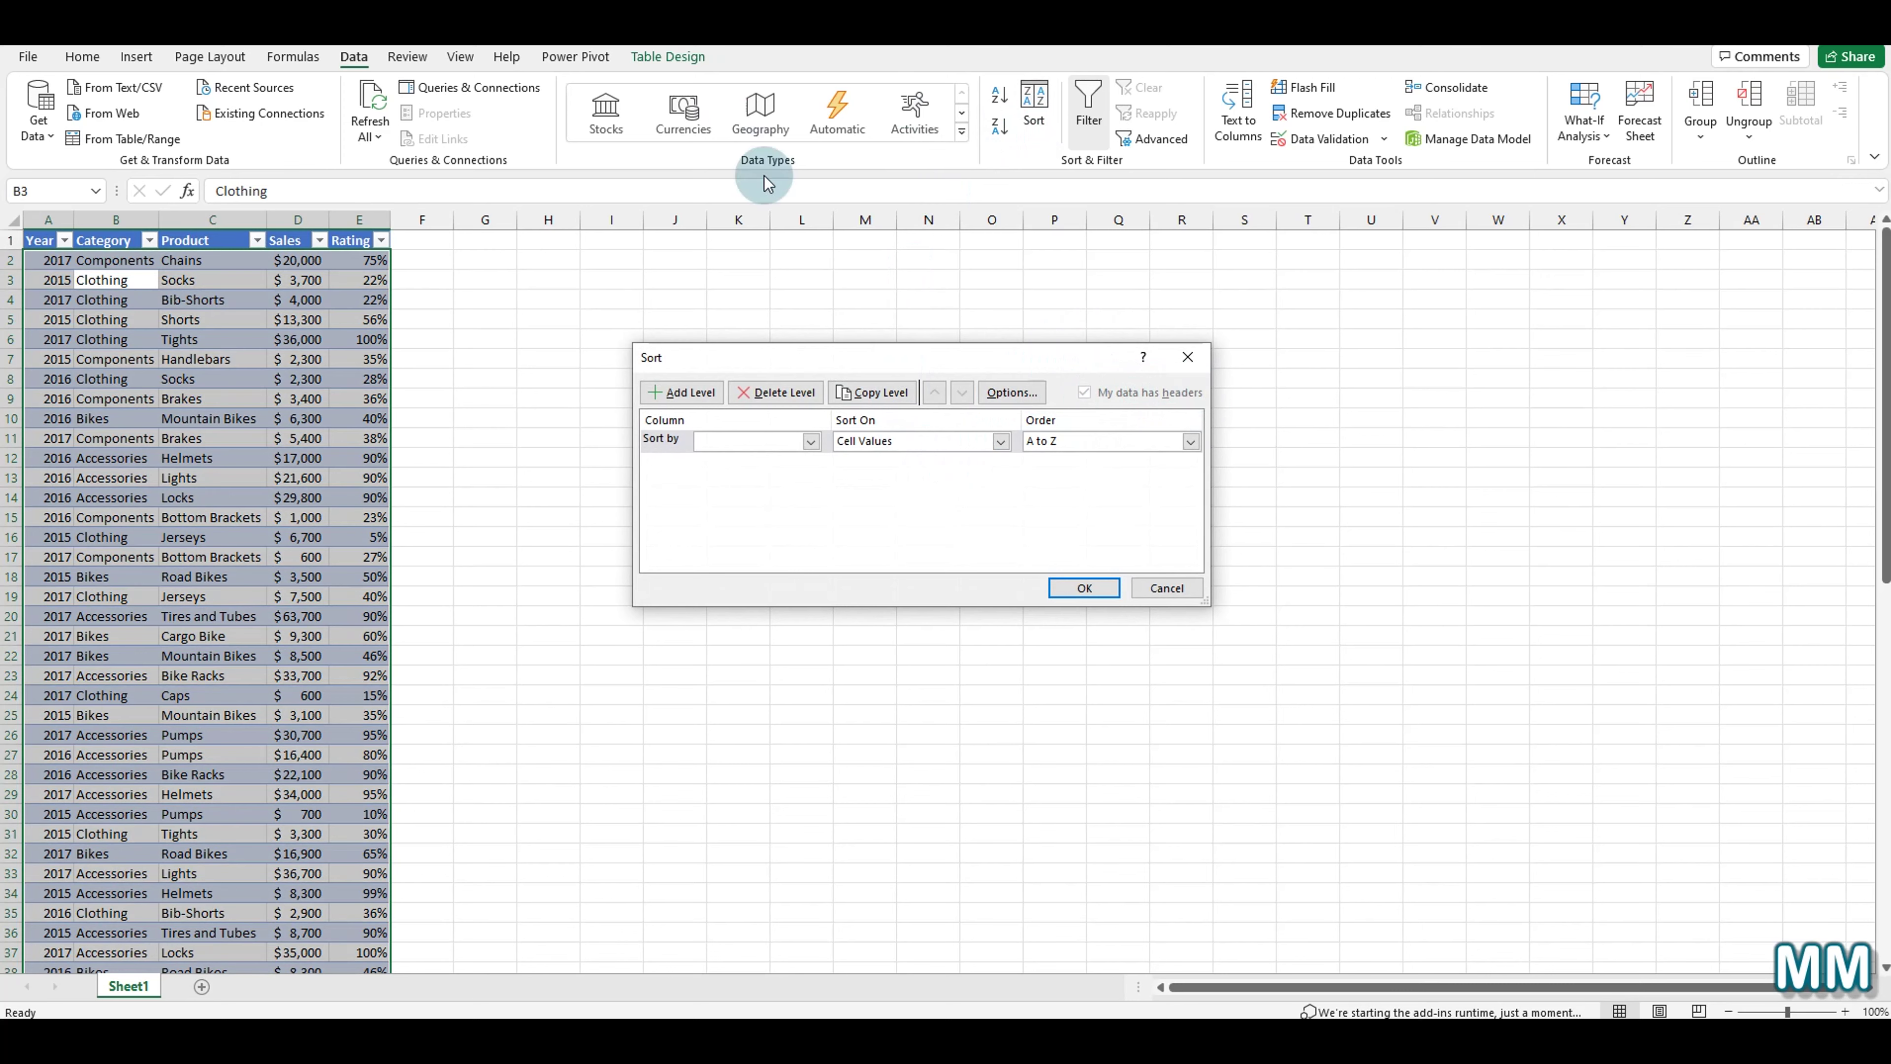
Choose Category as the Sort by column with A to Z order and apply it.
{"action": "left_click", "coordinate": [809, 442]}
{"action": "left_click", "coordinate": [789, 477]}
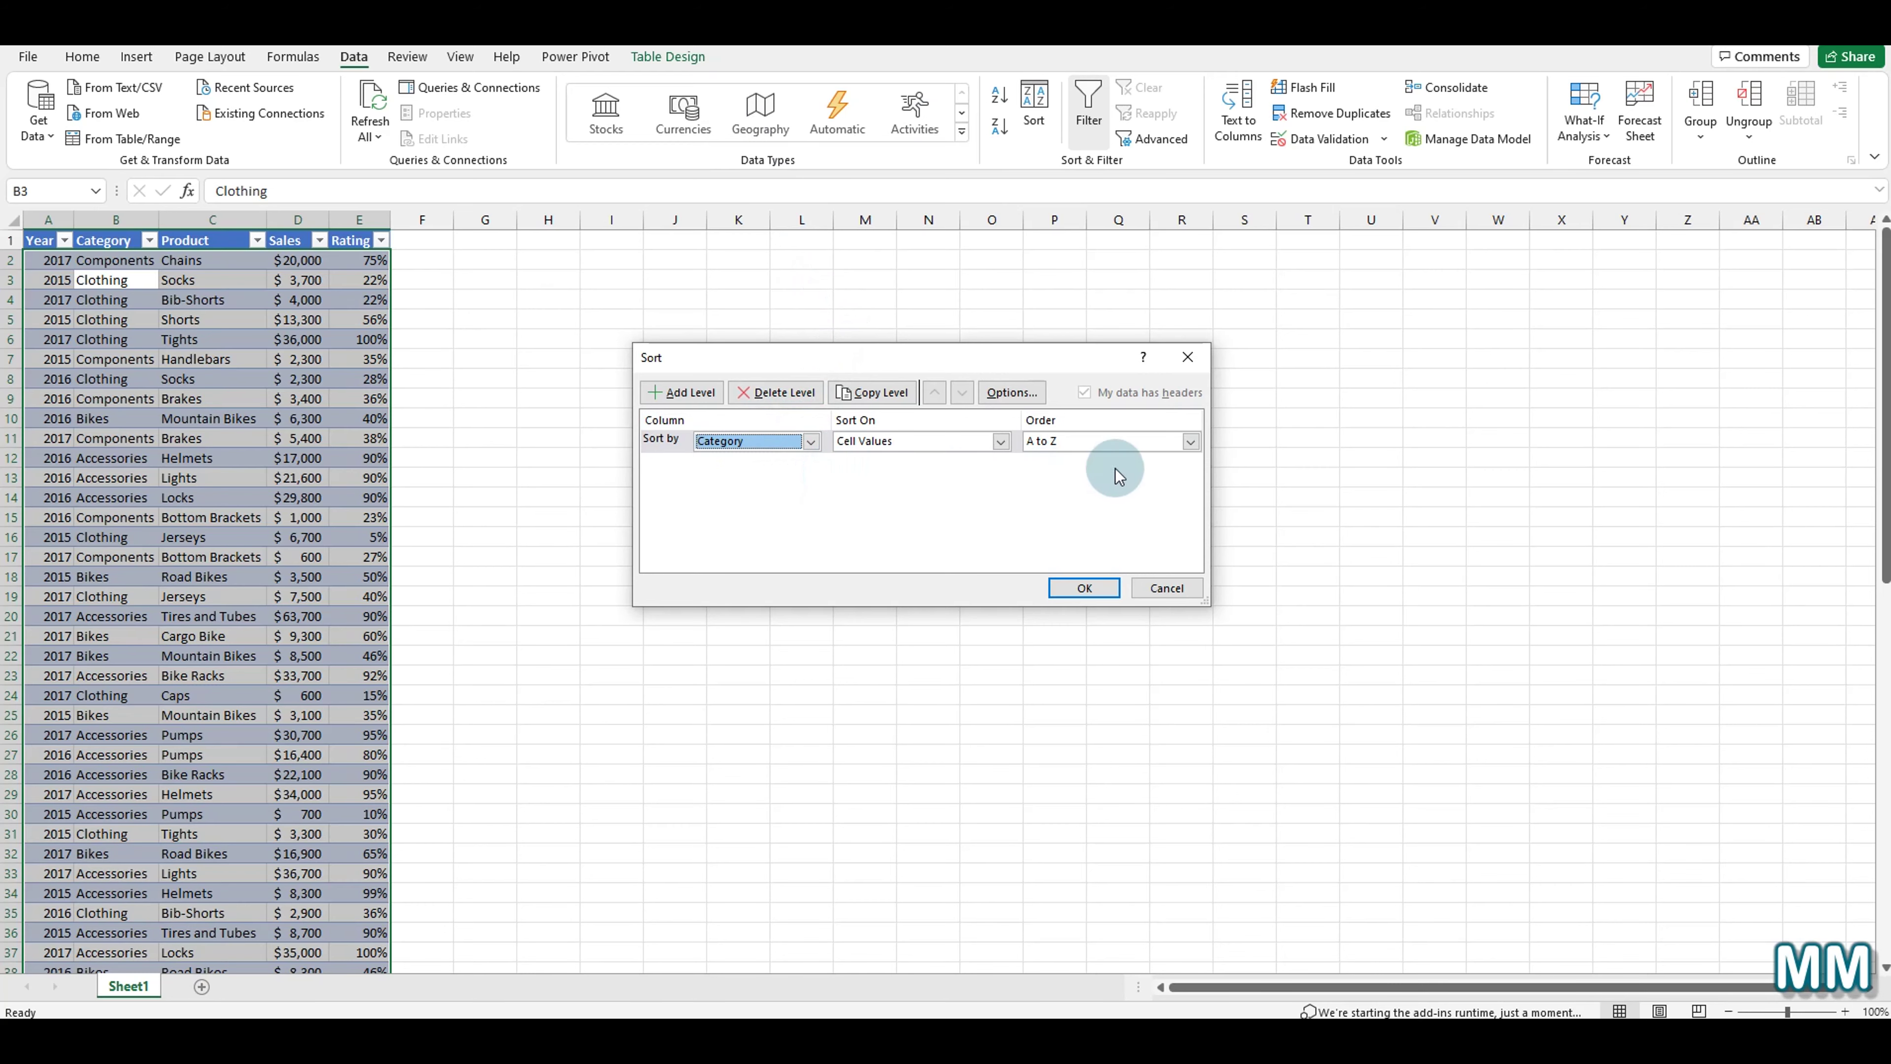
{"action": "left_click", "coordinate": [1084, 588]}
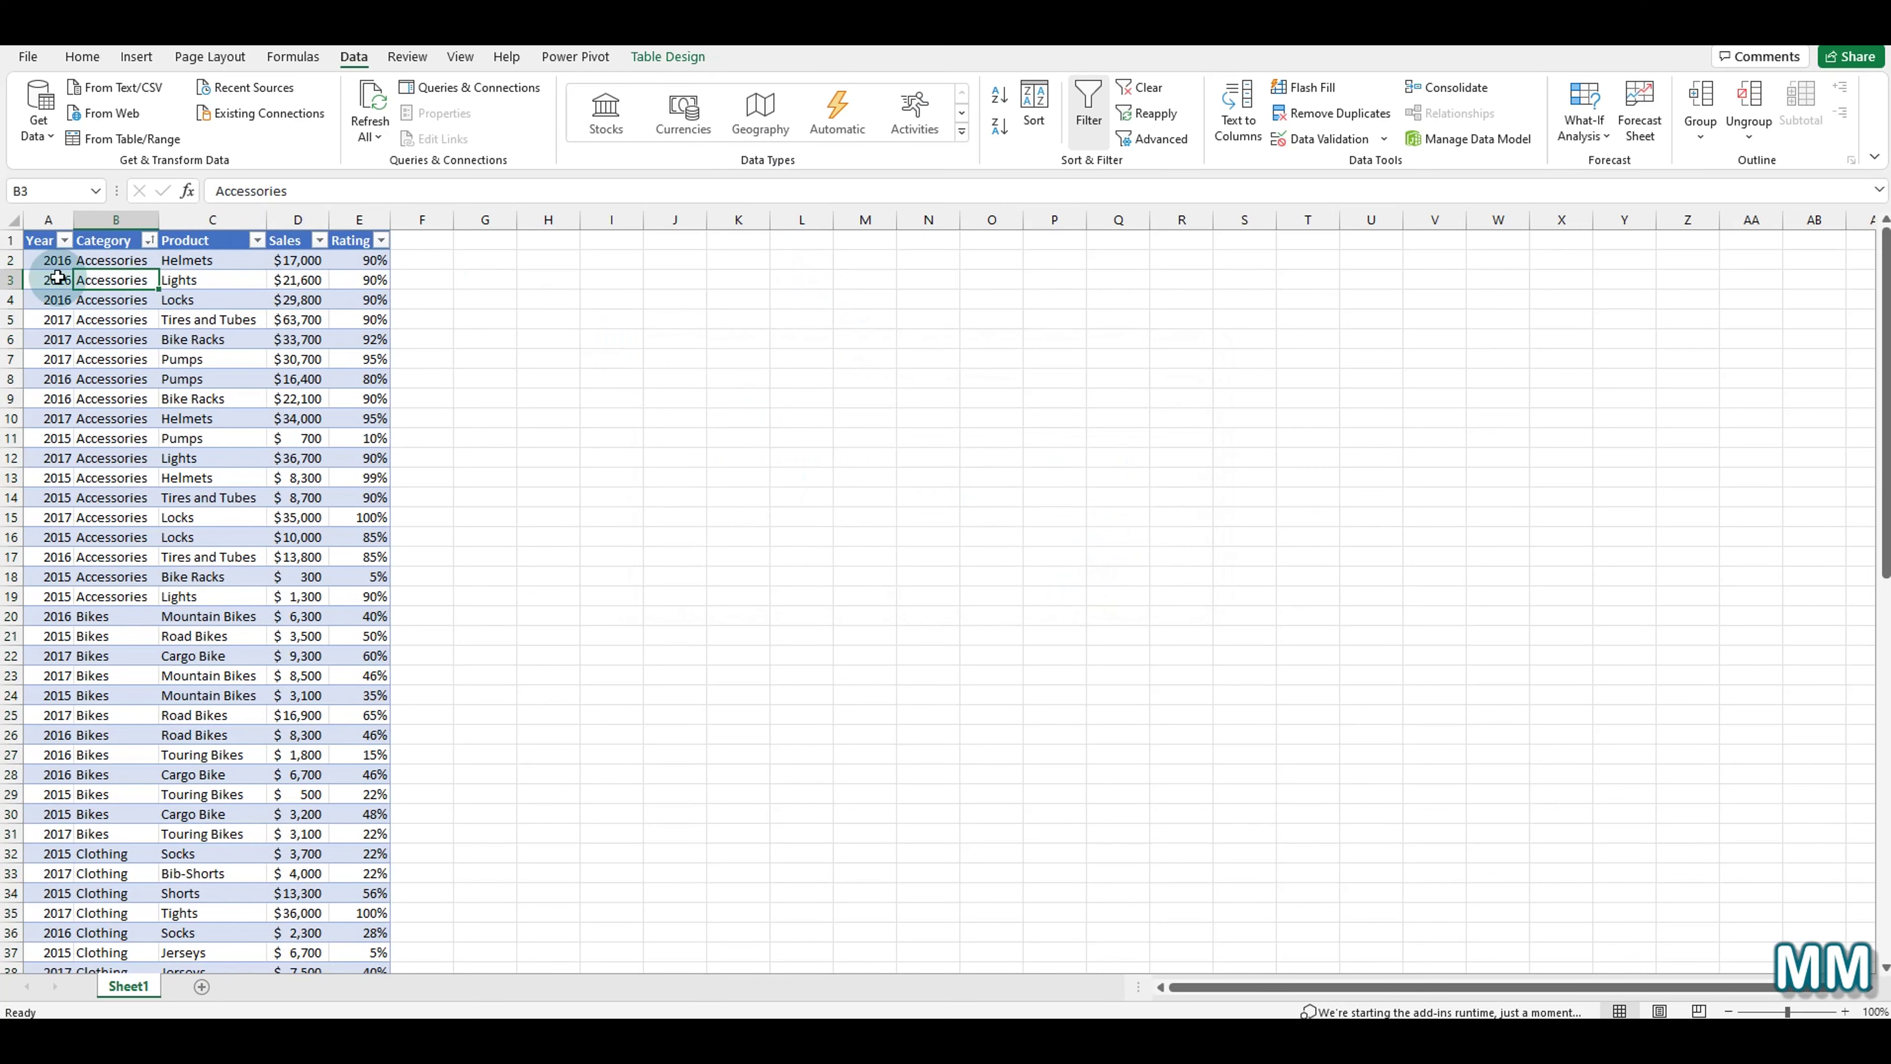
Select the Accessories cells B2:B17 and reopen the Sort dialog.
{"action": "left_click_drag", "start_coordinate": [112, 261], "coordinate": [125, 566]}
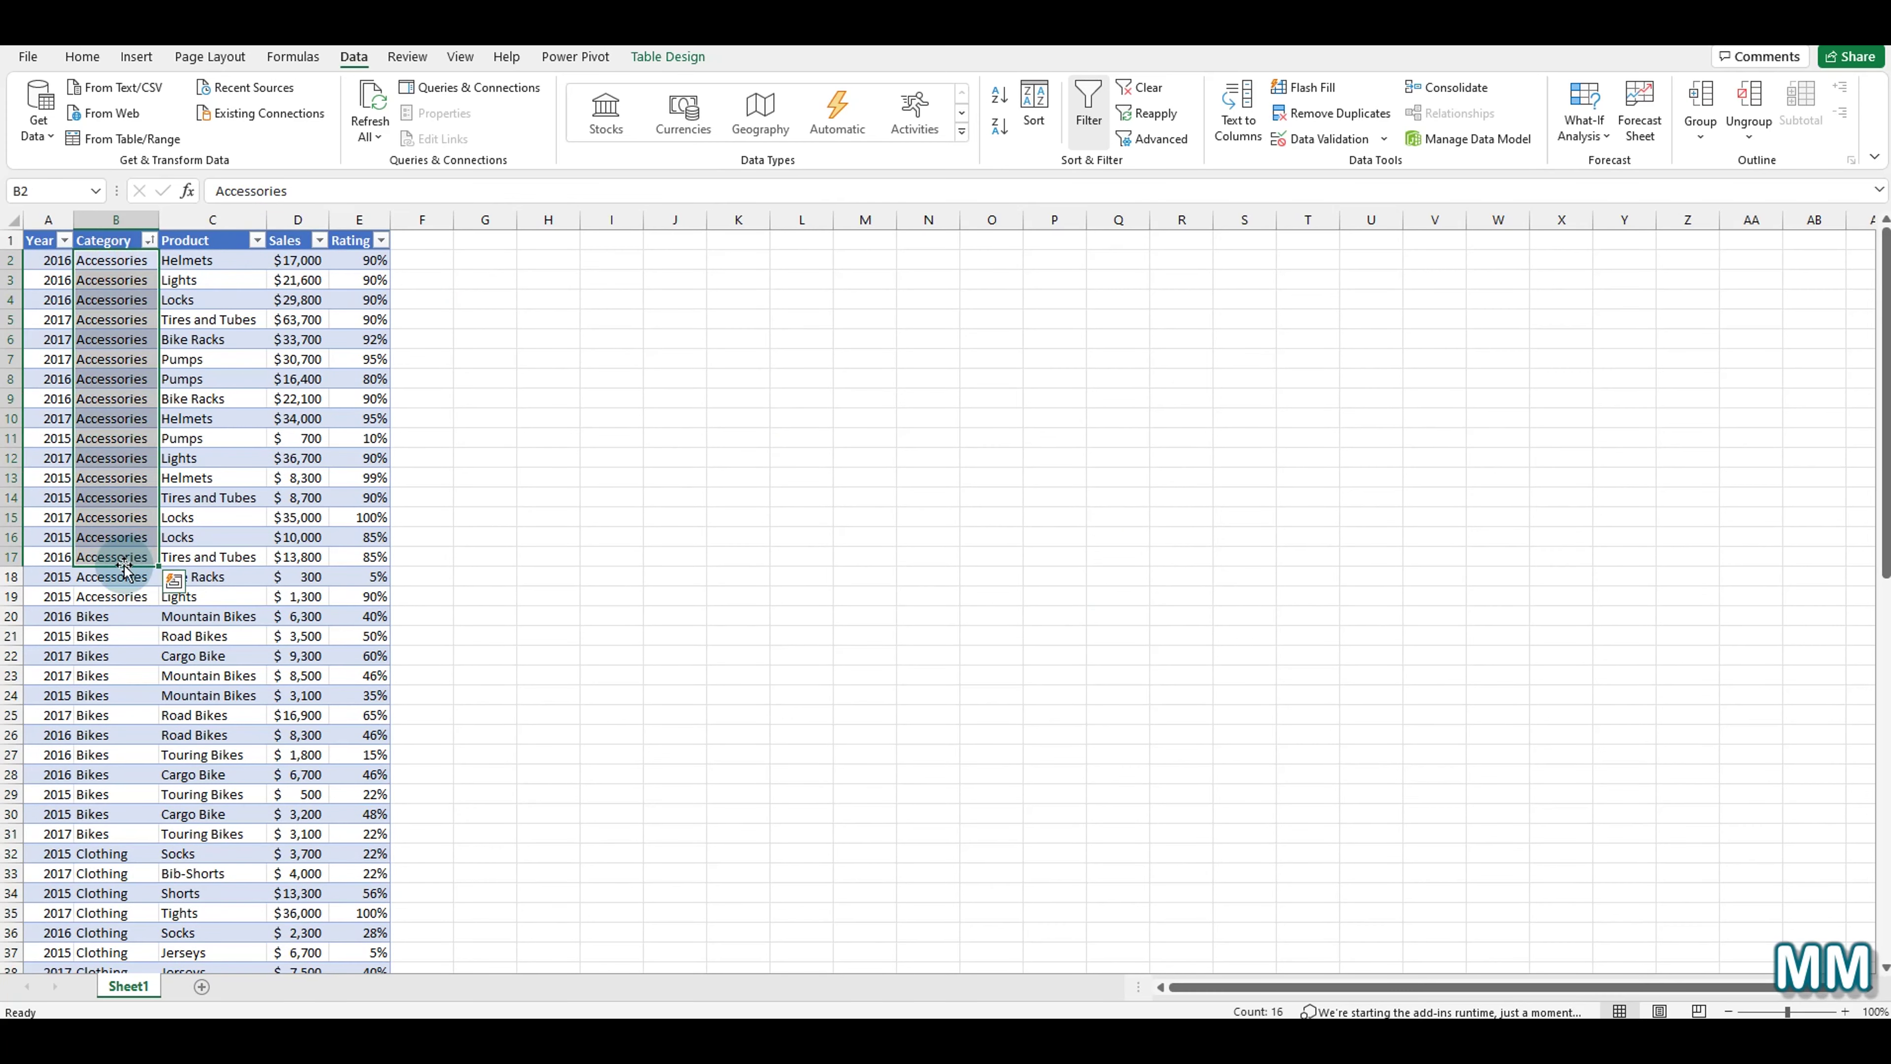
{"action": "mouse_move", "coordinate": [1883, 519]}
{"action": "left_mouse_down"}
{"action": "mouse_move", "coordinate": [1872, 674]}
{"action": "mouse_move", "coordinate": [1872, 484]}
{"action": "left_mouse_up"}
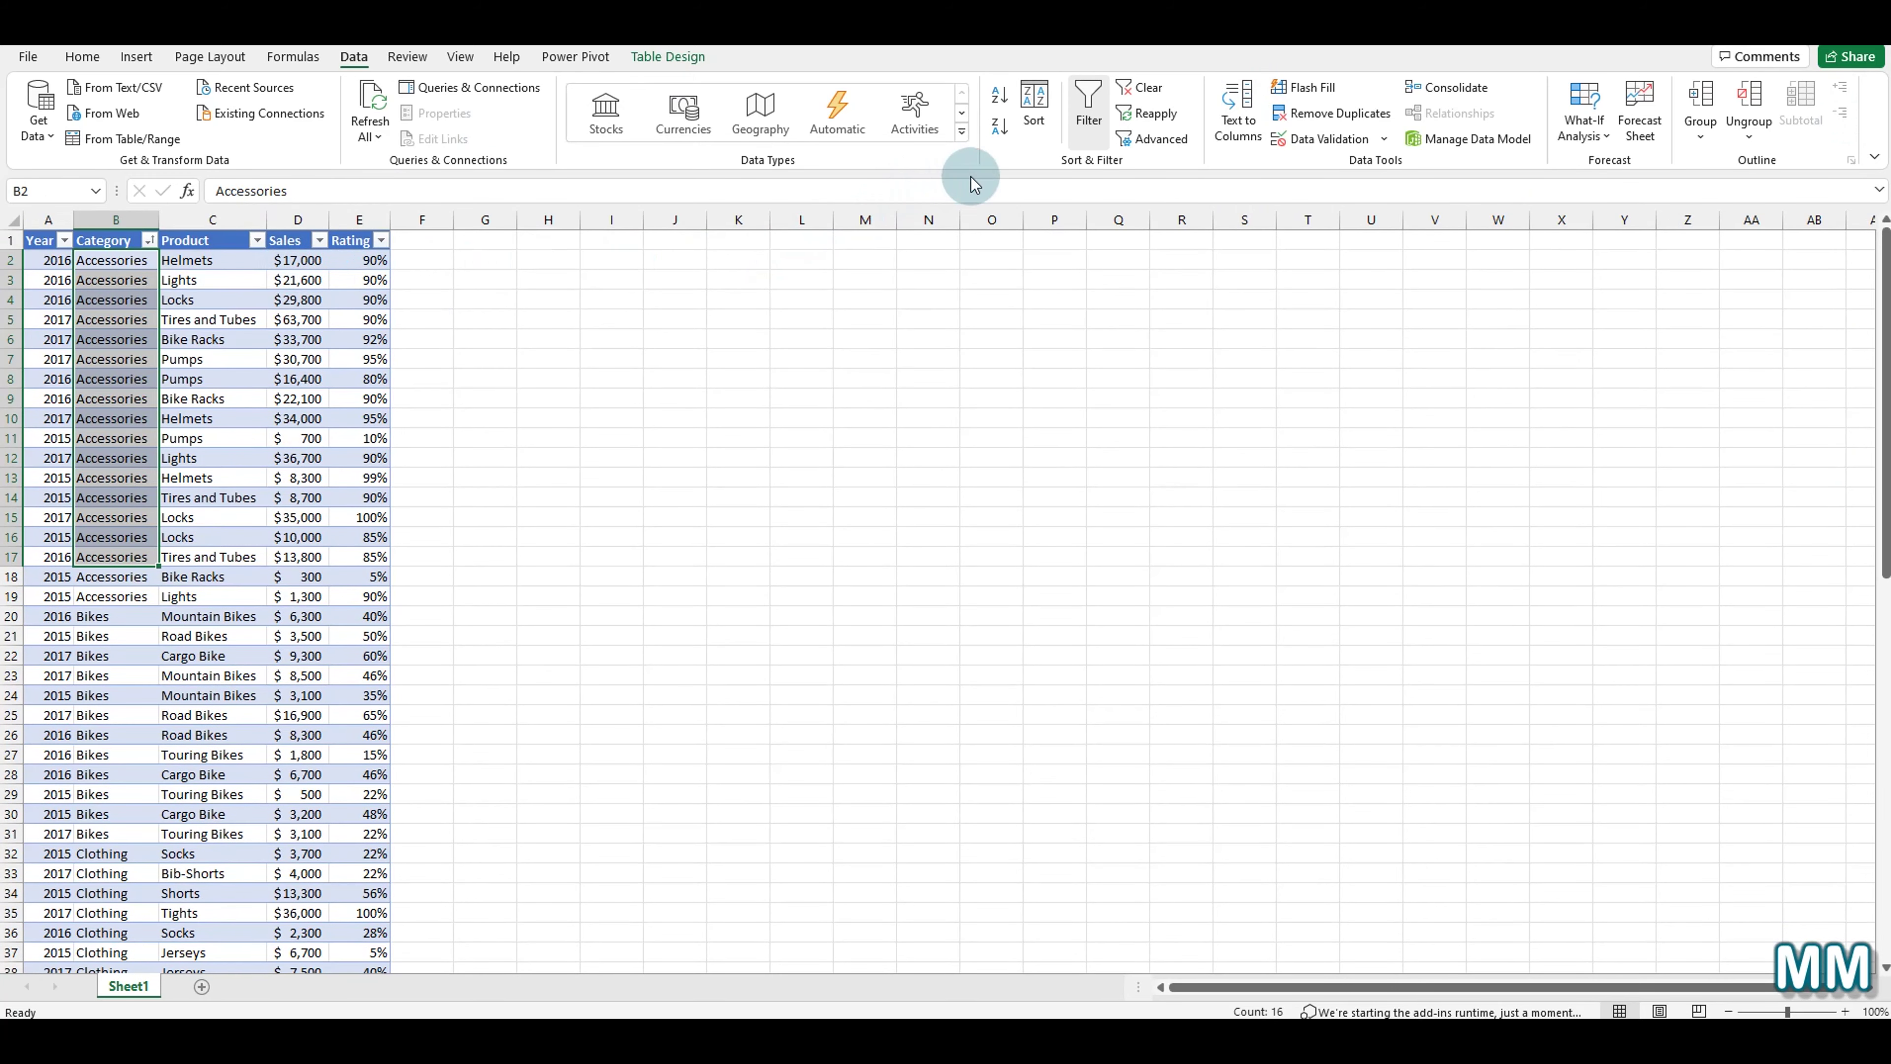
{"action": "left_click", "coordinate": [1043, 108]}
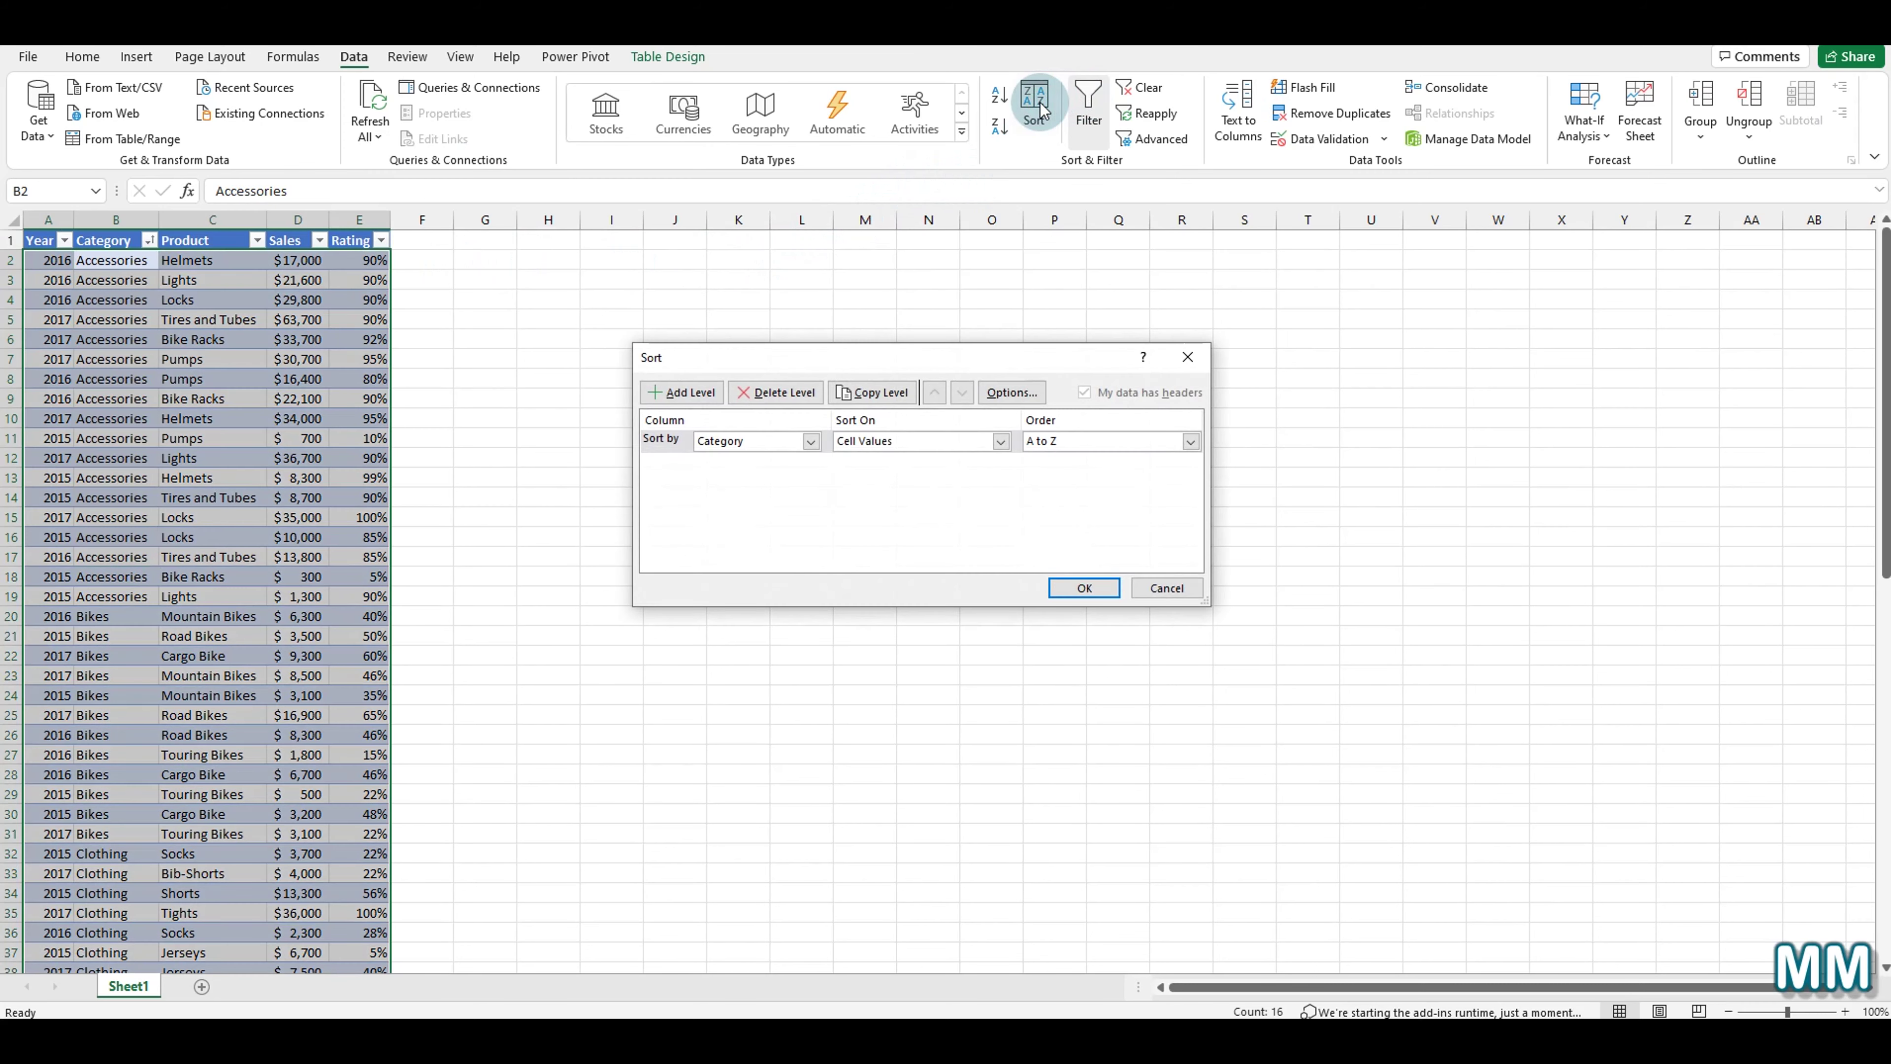
Sort by Sales, Largest to Smallest, then select the Sales values D2:D23 and cell D4.
{"action": "left_click", "coordinate": [810, 442]}
{"action": "left_click", "coordinate": [735, 492]}
{"action": "left_click", "coordinate": [1128, 441]}
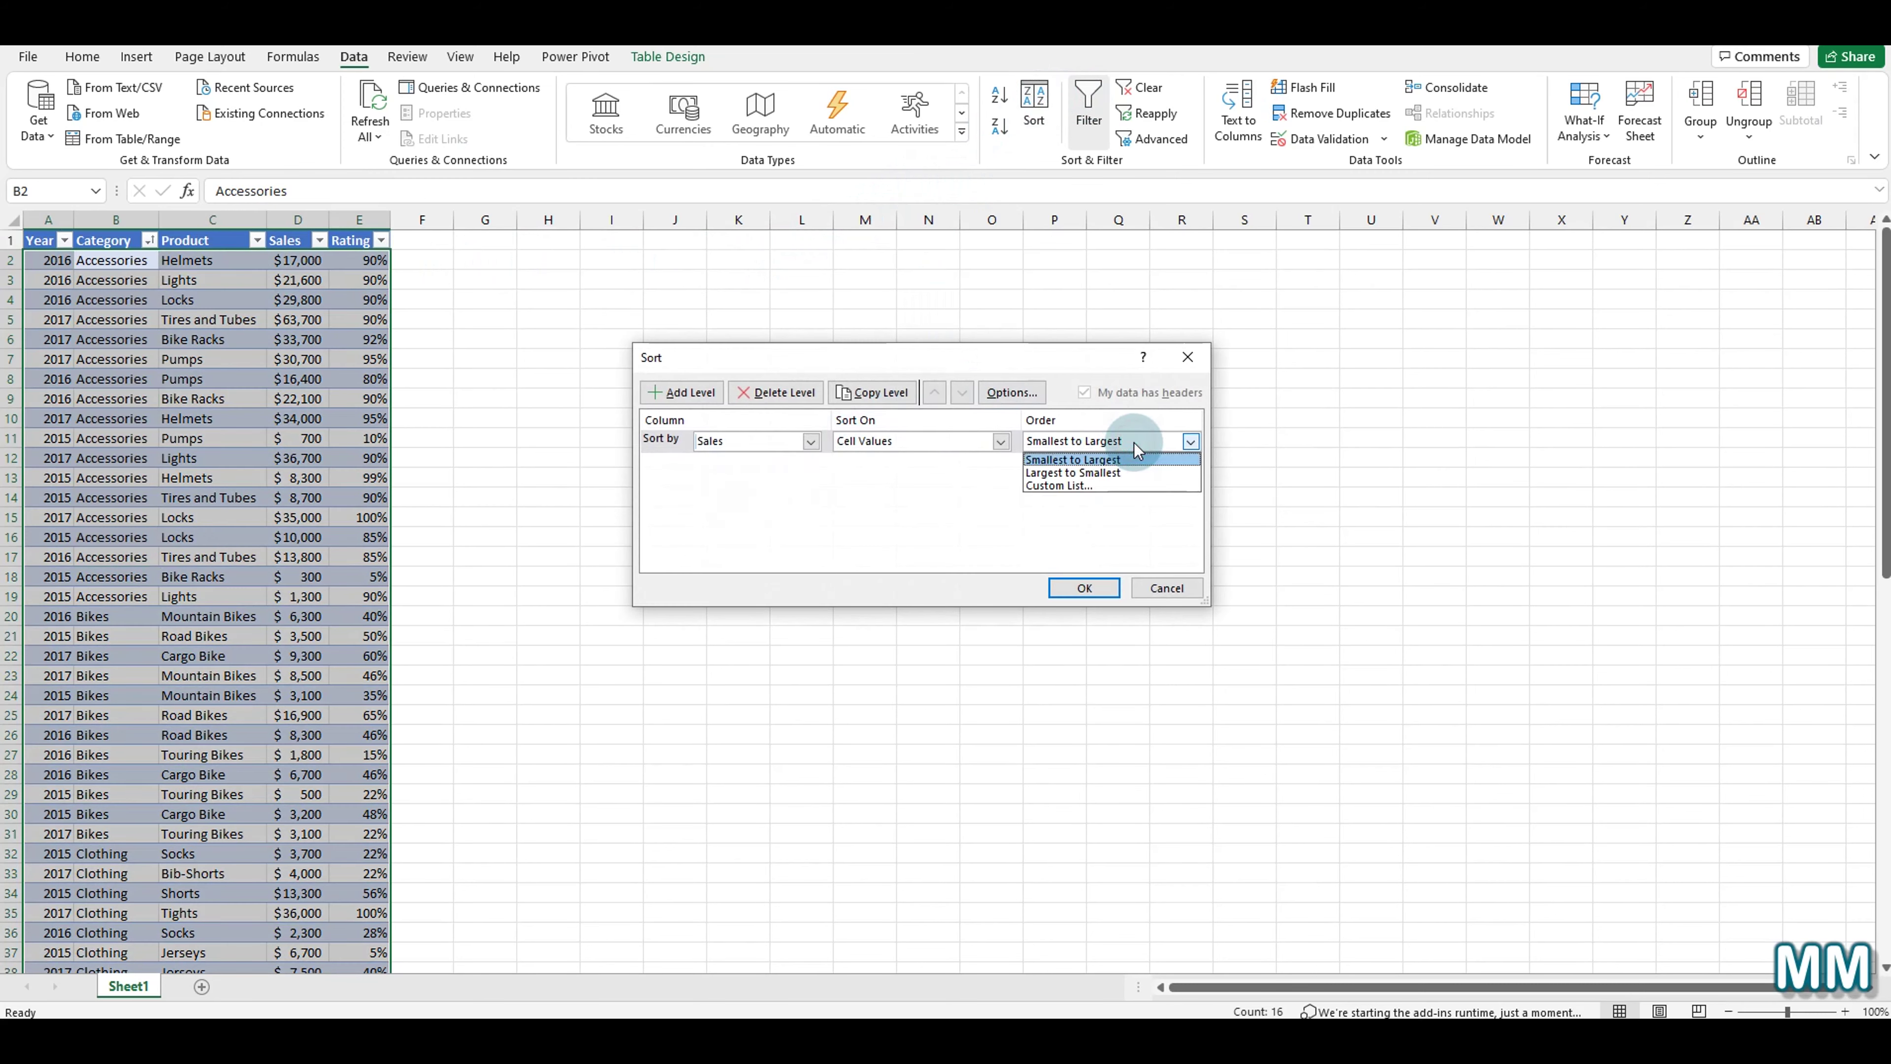
{"action": "left_click", "coordinate": [1108, 474]}
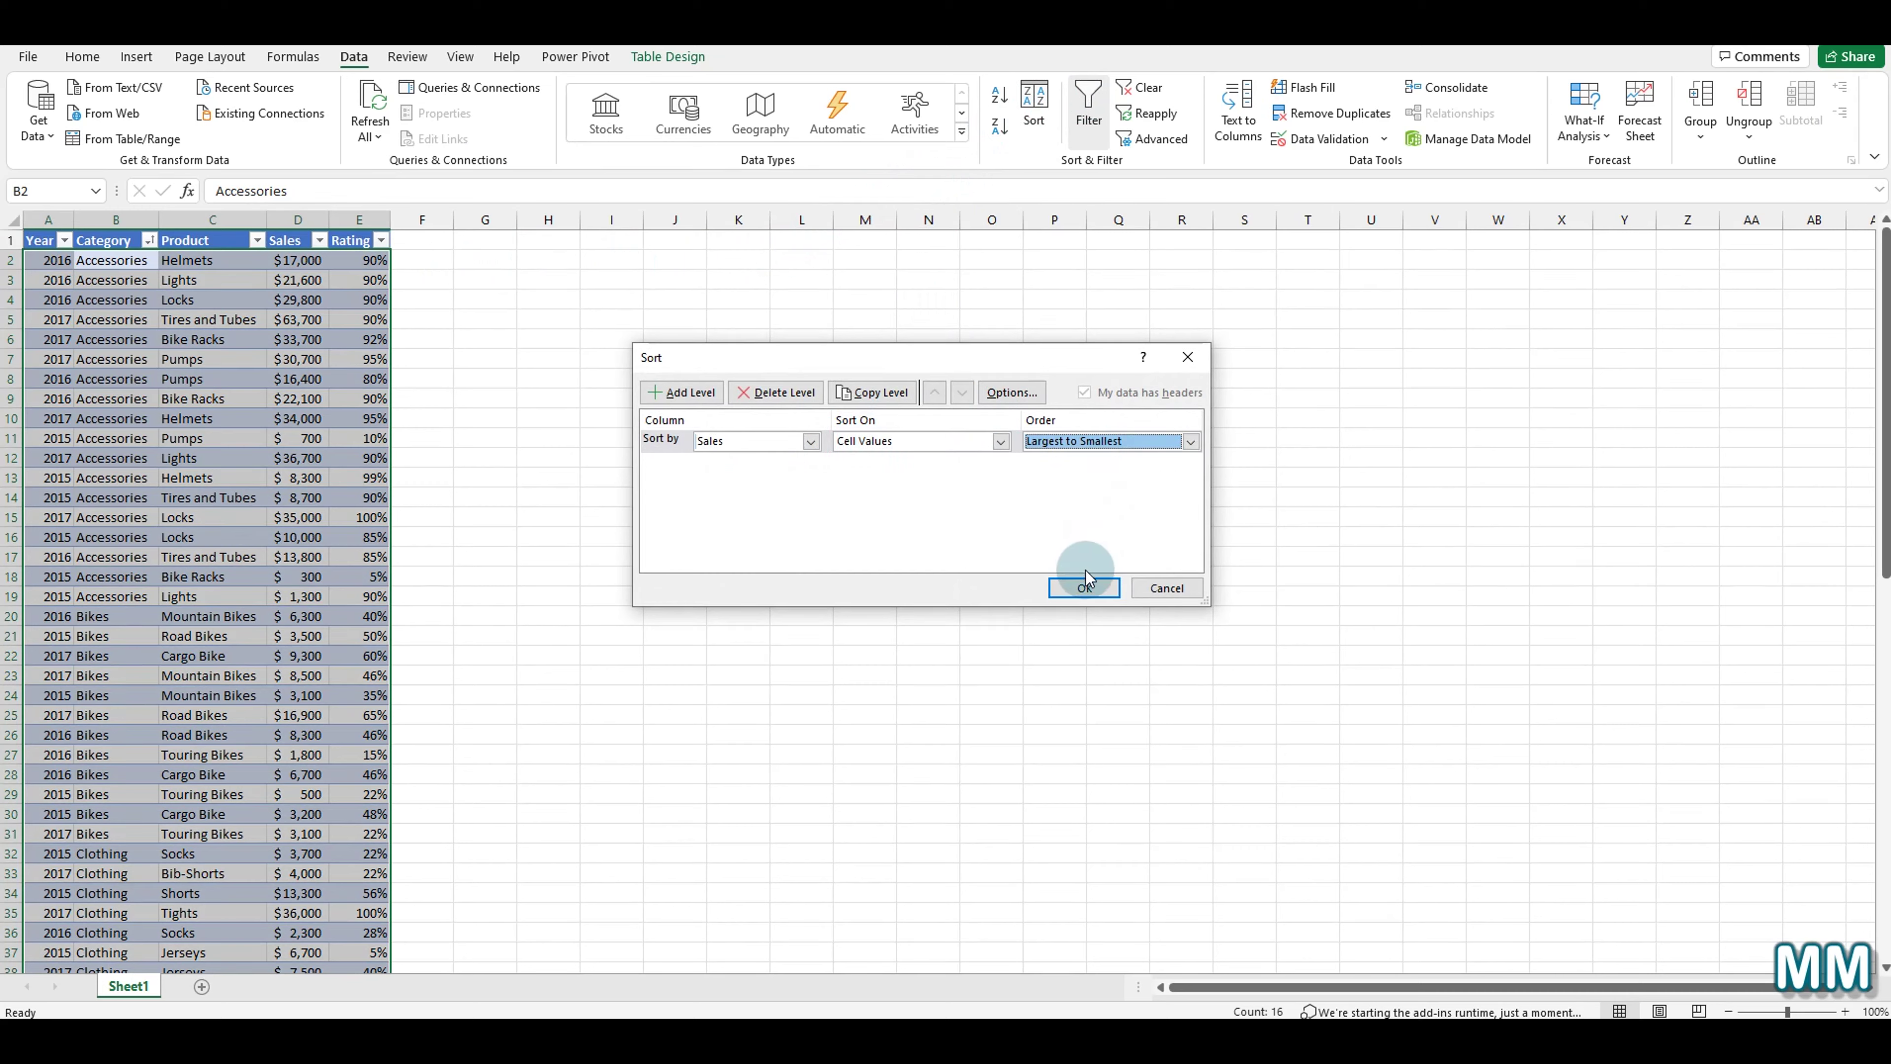
{"action": "left_click", "coordinate": [1082, 588]}
{"action": "left_click_drag", "start_coordinate": [312, 260], "coordinate": [318, 686]}
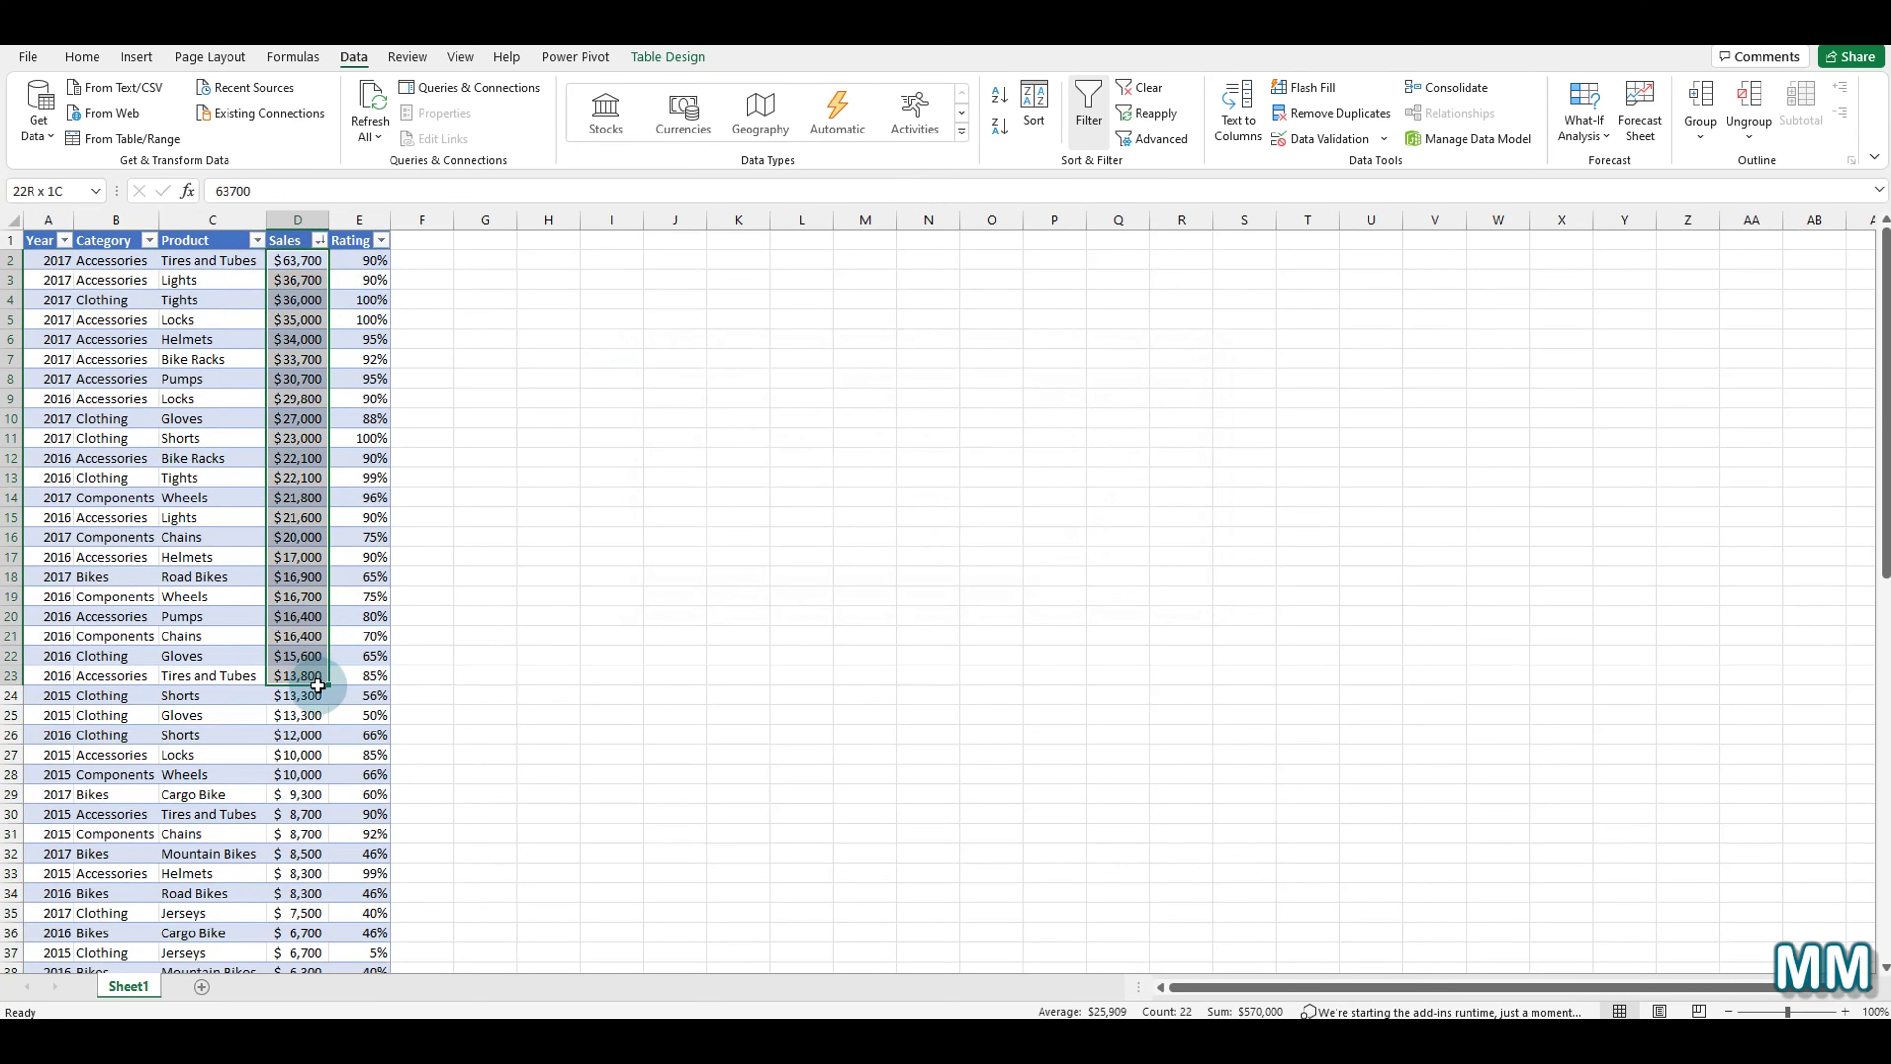
{"action": "left_click", "coordinate": [320, 301]}
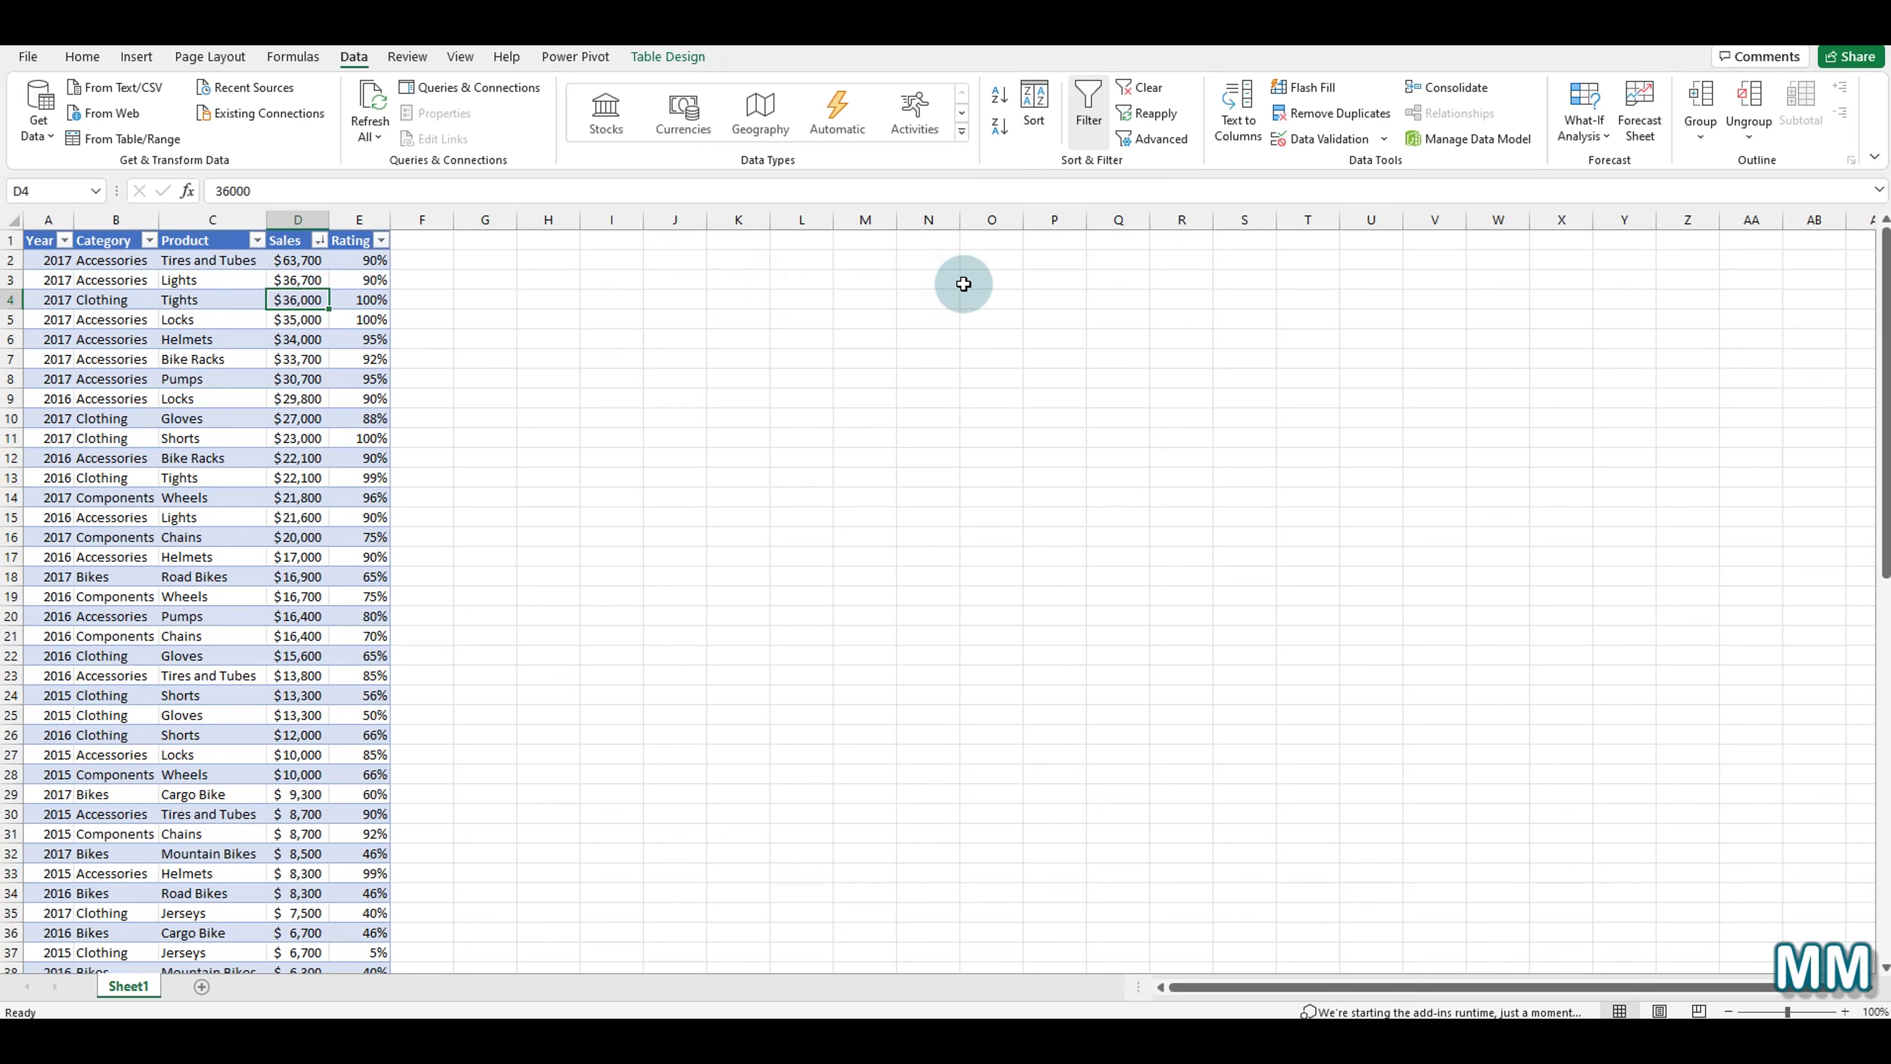
{"action": "left_click", "coordinate": [256, 240]}
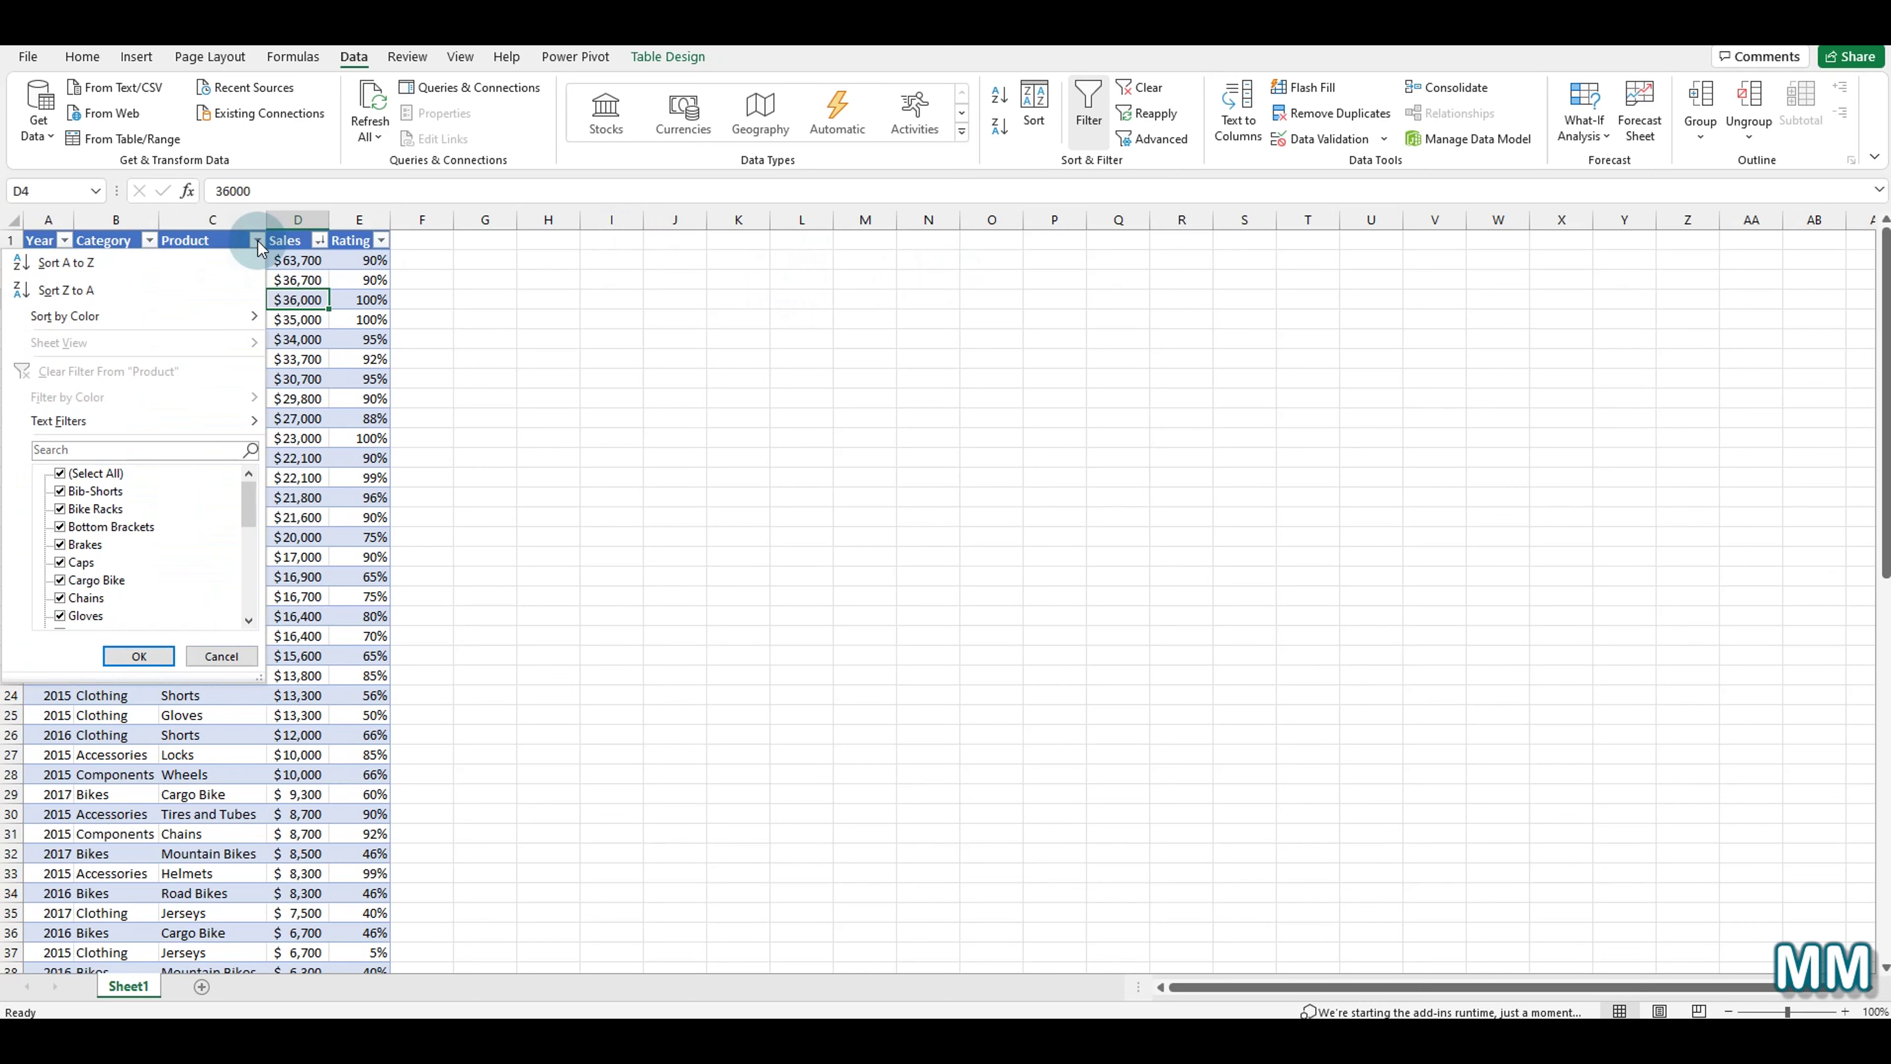
{"action": "left_click", "coordinate": [326, 242]}
{"action": "left_click", "coordinate": [320, 241]}
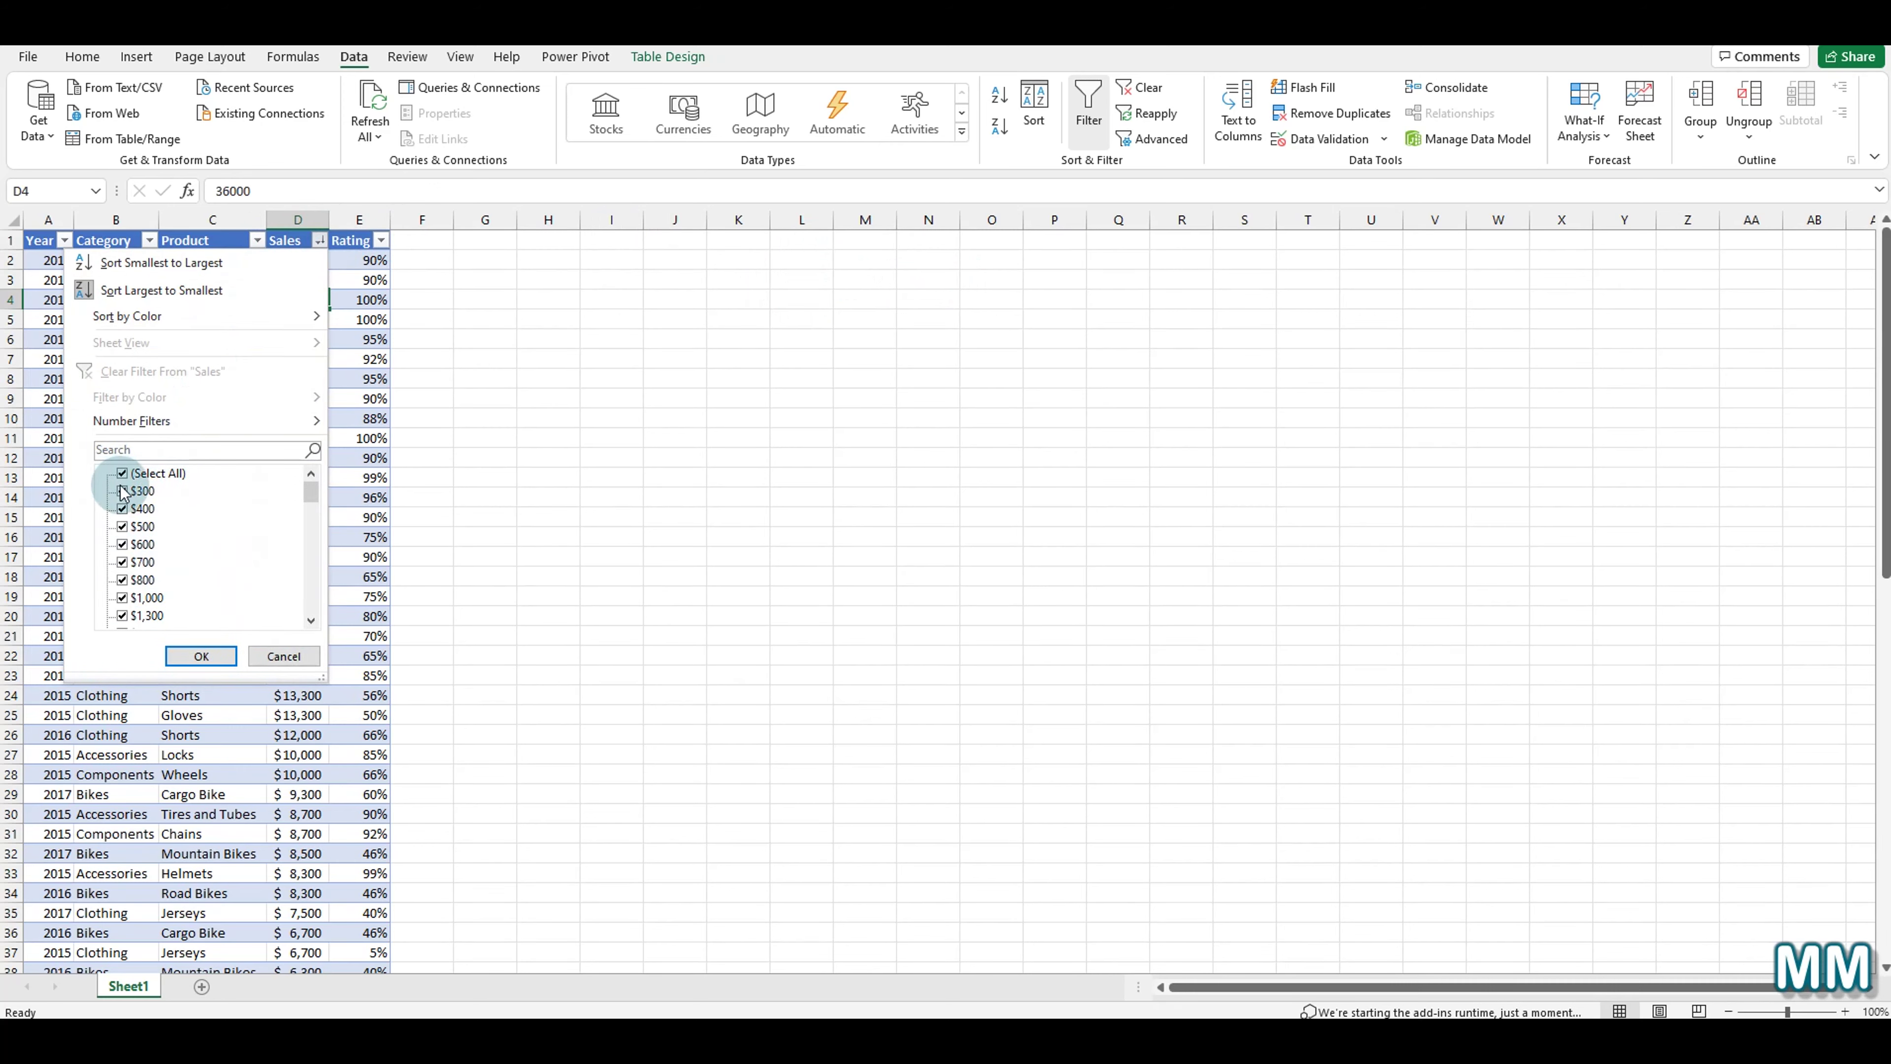
{"action": "mouse_move", "coordinate": [298, 333]}
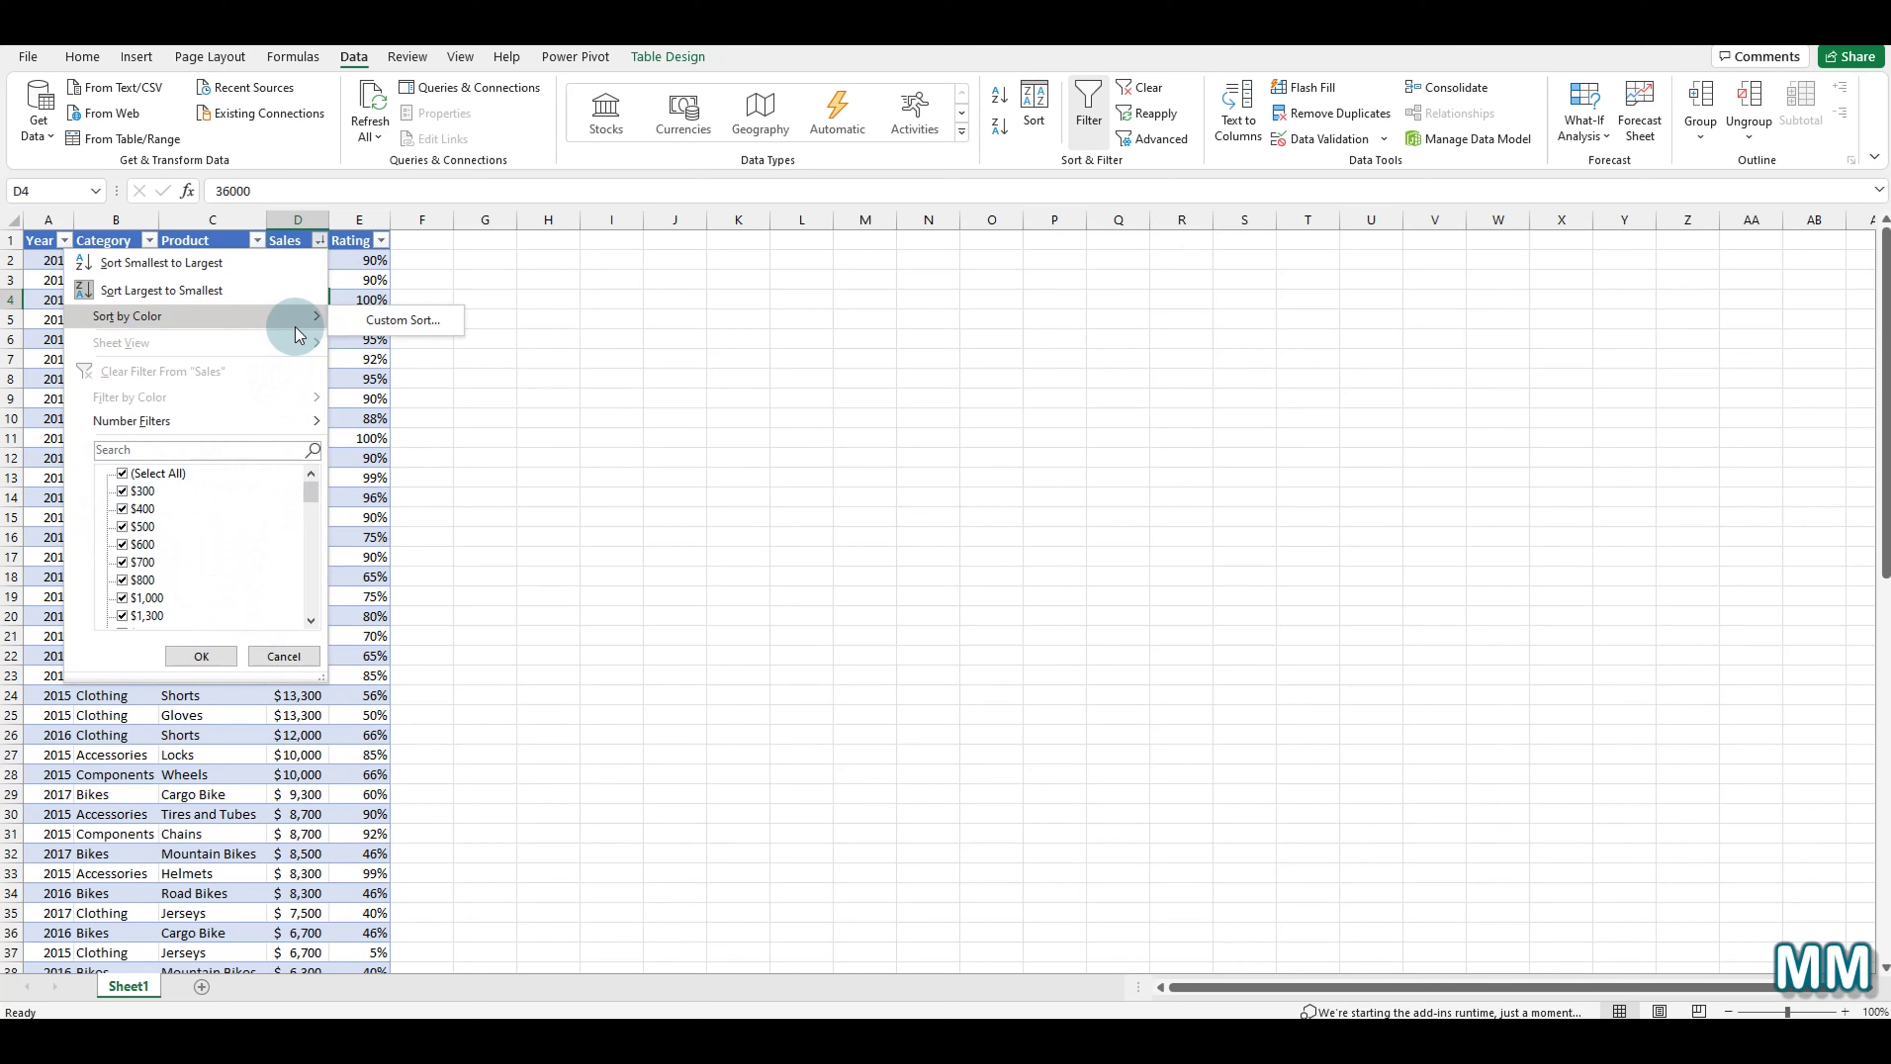
{"action": "left_click", "coordinate": [313, 545]}
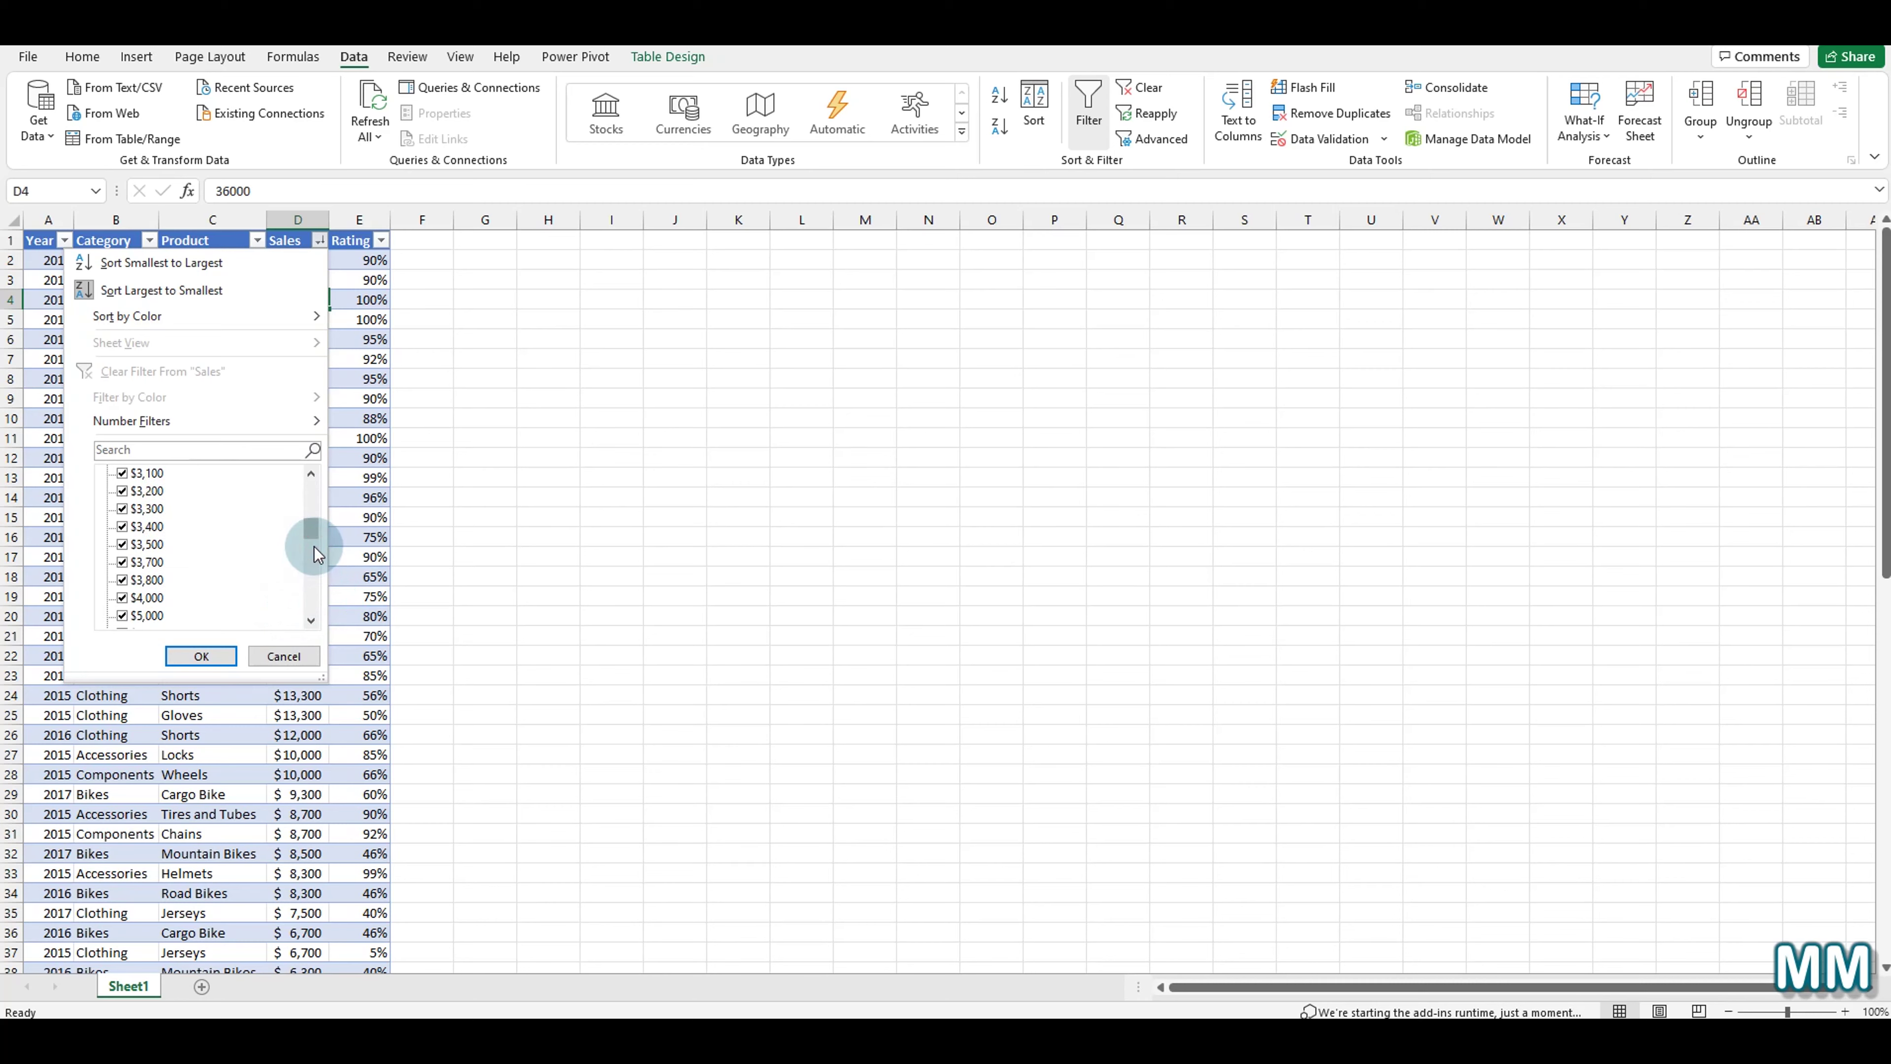
{"action": "left_click_drag", "start_coordinate": [313, 533], "coordinate": [302, 617]}
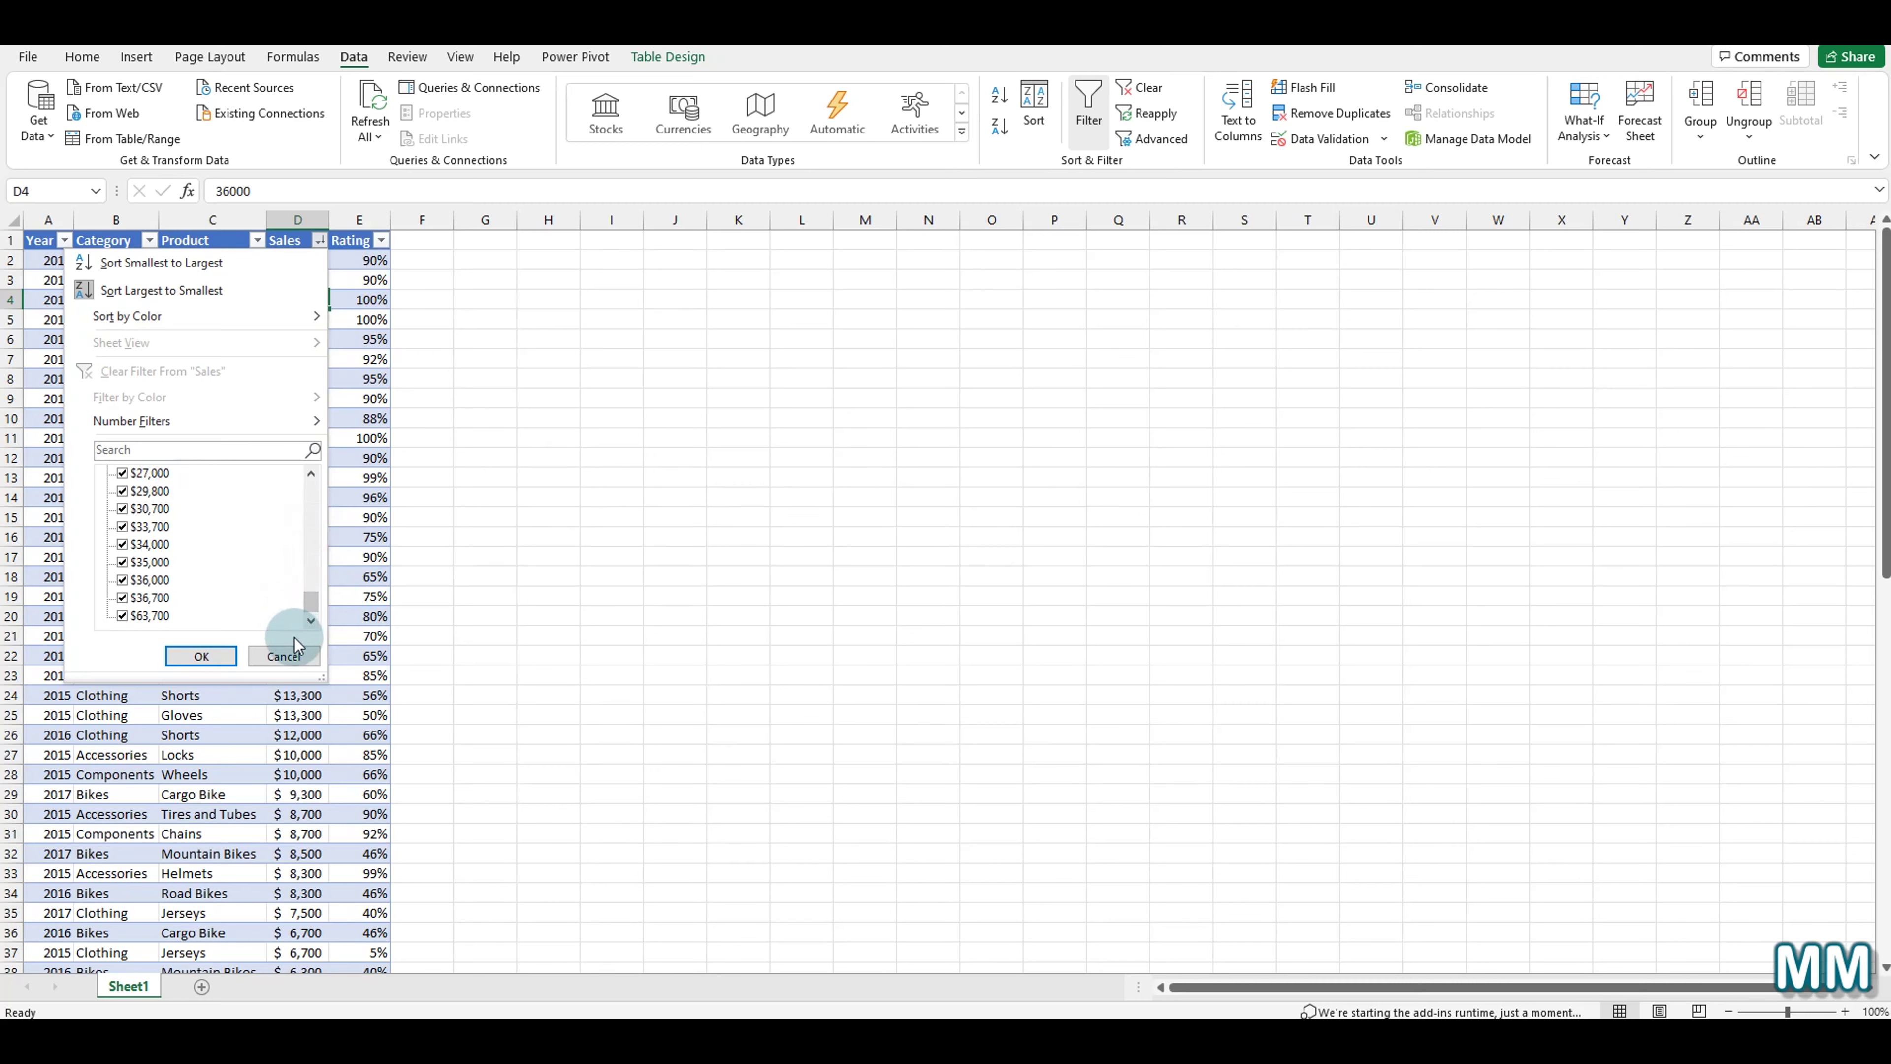
{"action": "left_click", "coordinate": [283, 655]}
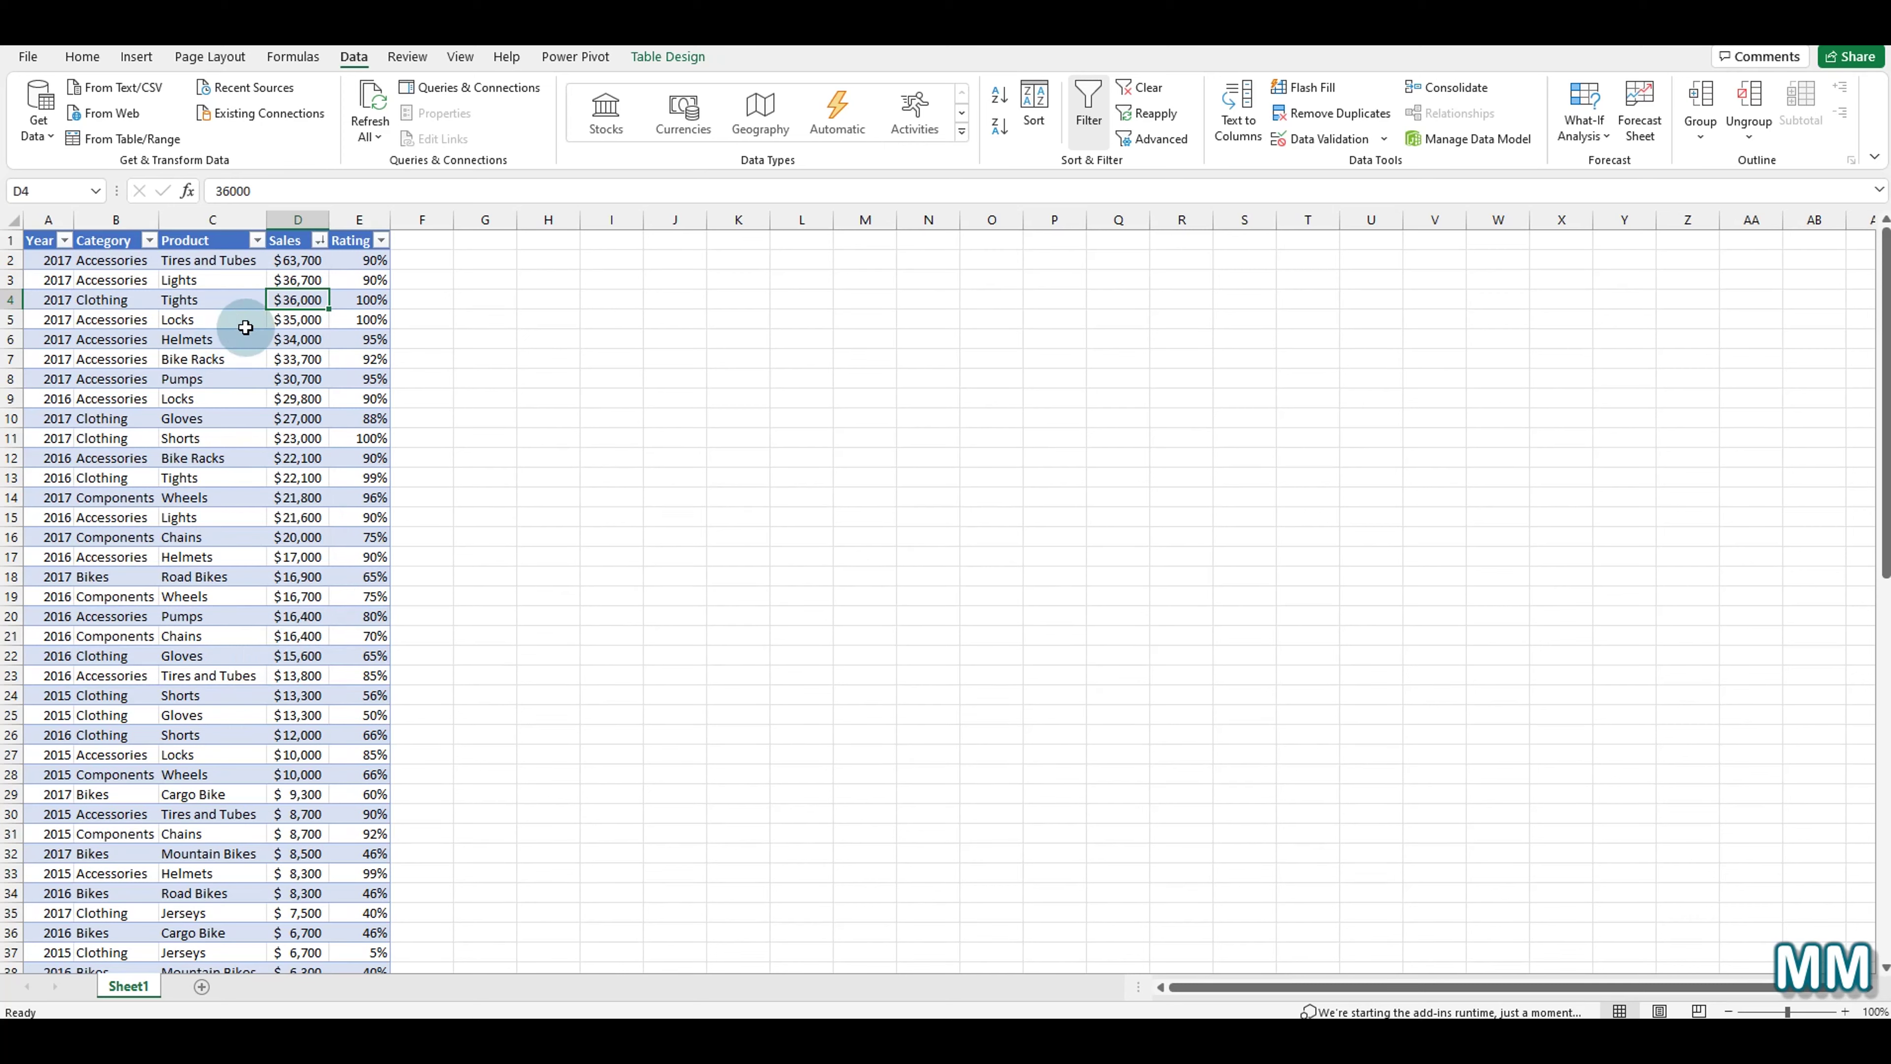
Copy the entire sales table from header cell A1 down to its last row.
{"action": "left_click", "coordinate": [35, 239]}
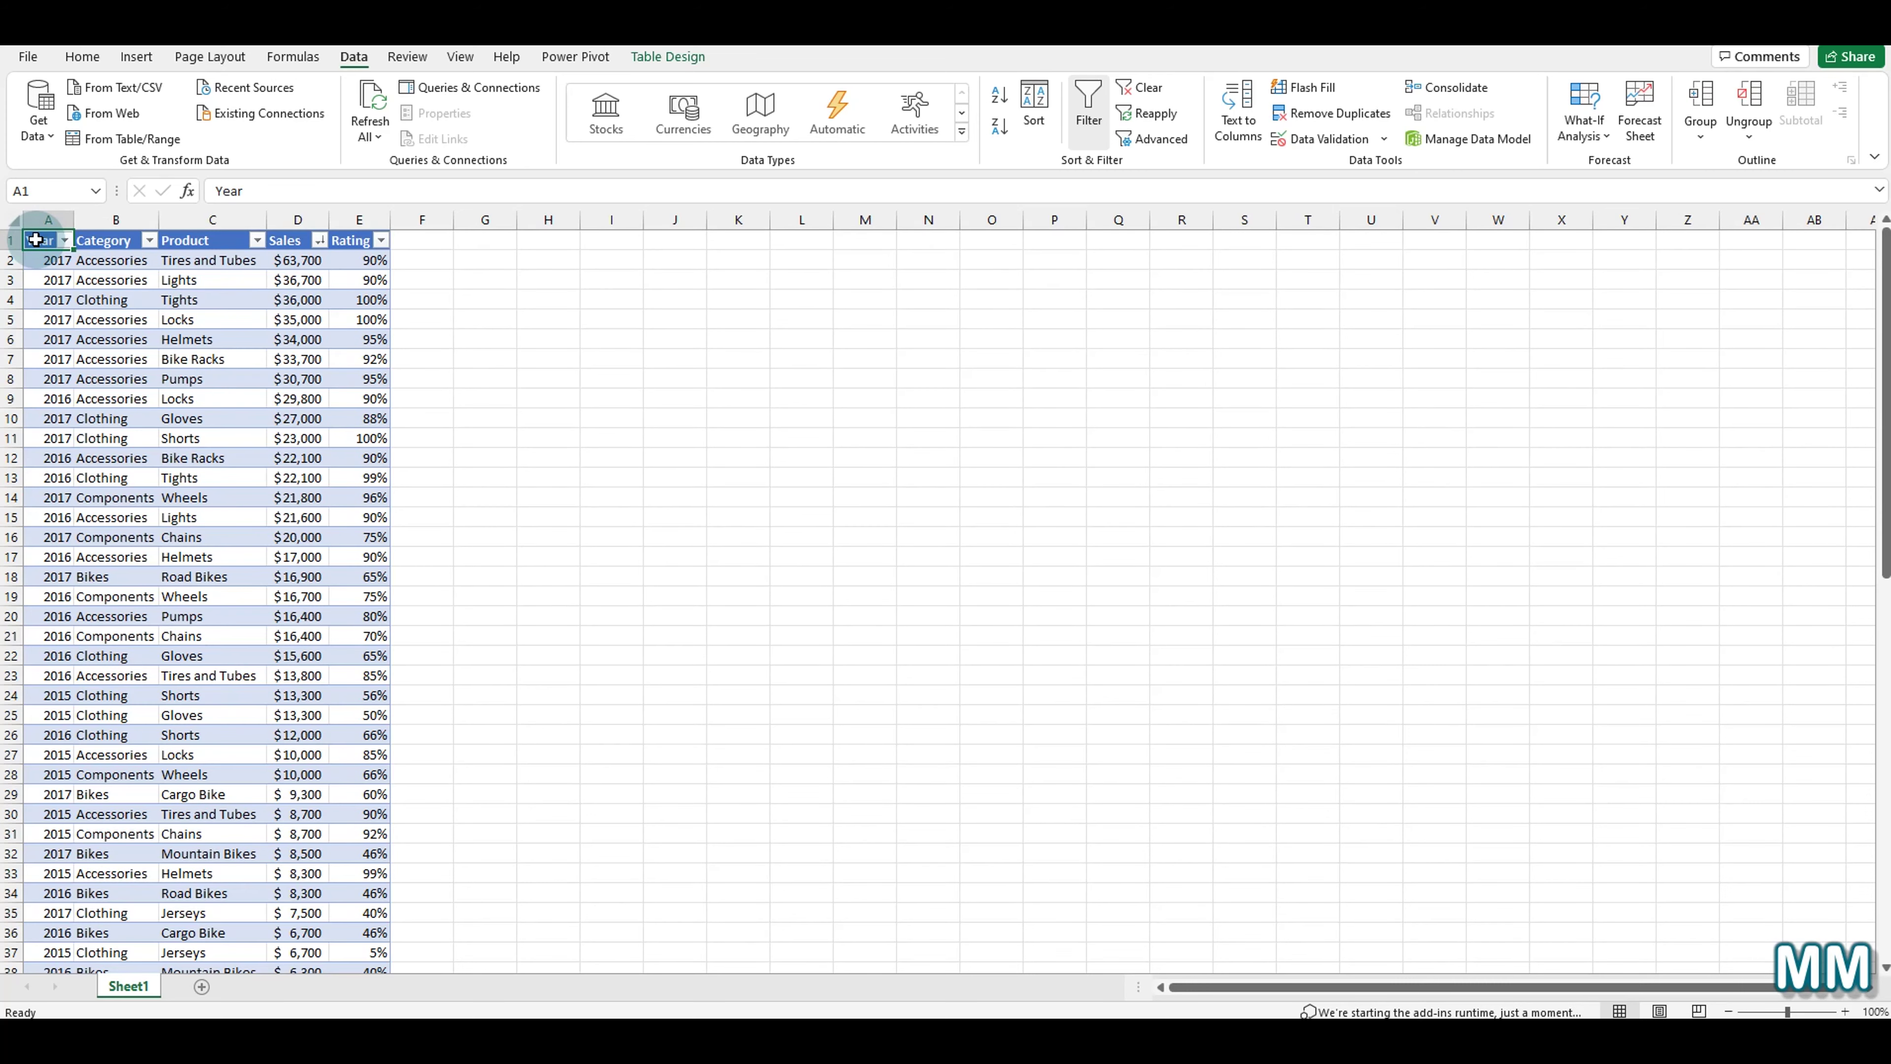
{"action": "key", "text": "ctrl+shift+Right"}
{"action": "key", "text": "ctrl+shift+Down"}
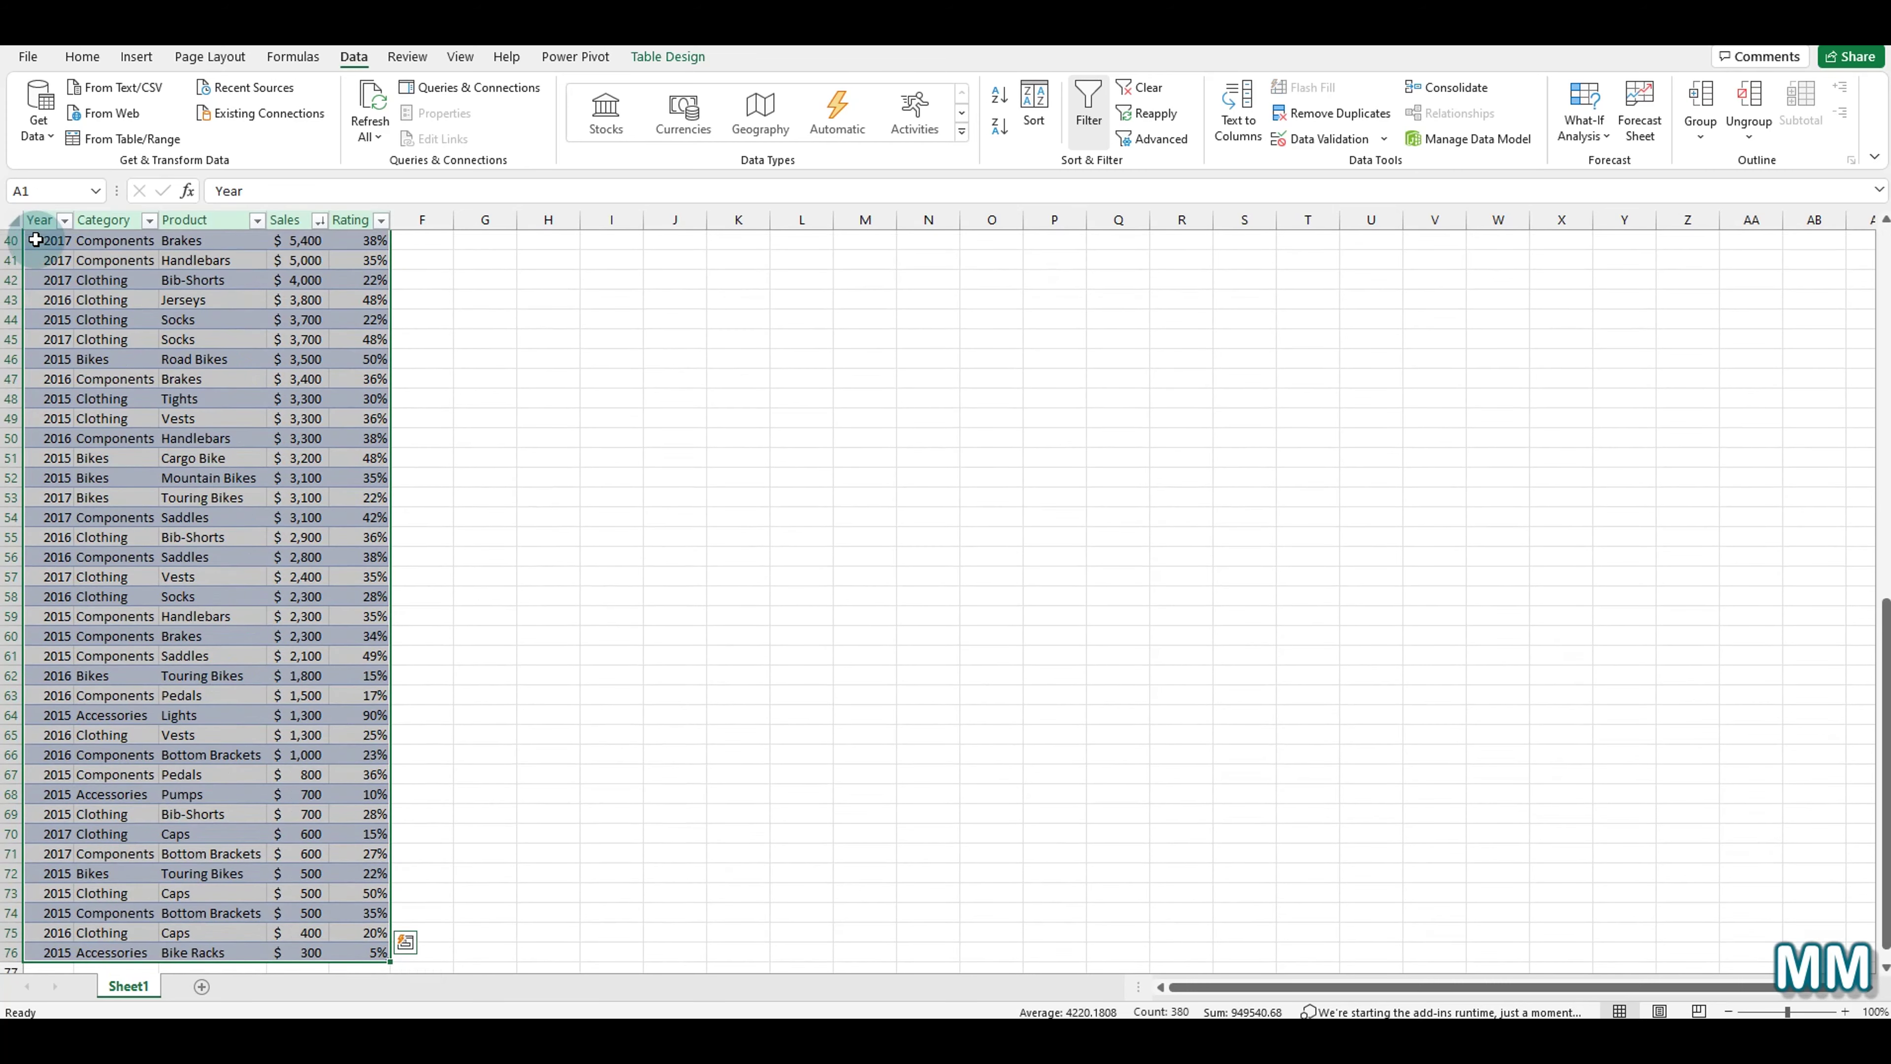
{"action": "key", "text": "ctrl+c"}
{"action": "left_click", "coordinate": [1884, 298]}
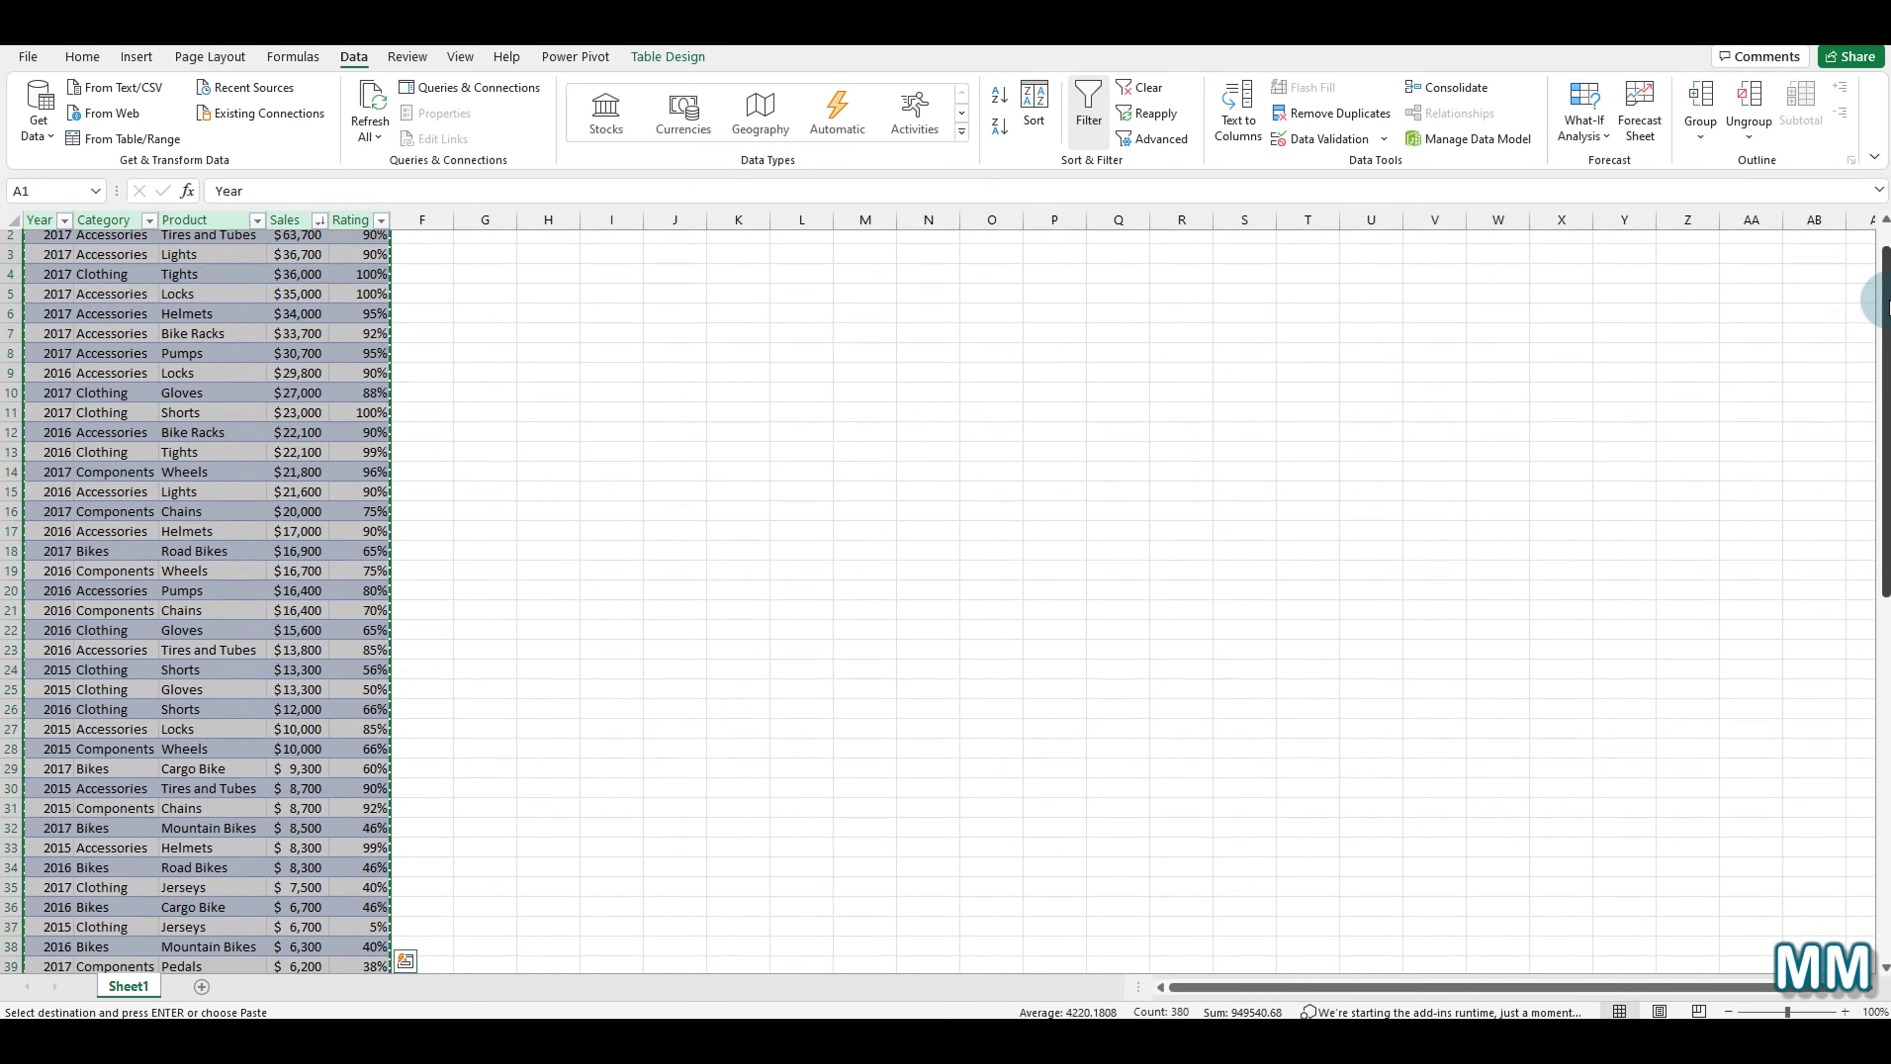
{"action": "left_click_drag", "start_coordinate": [1884, 298], "coordinate": [1883, 280]}
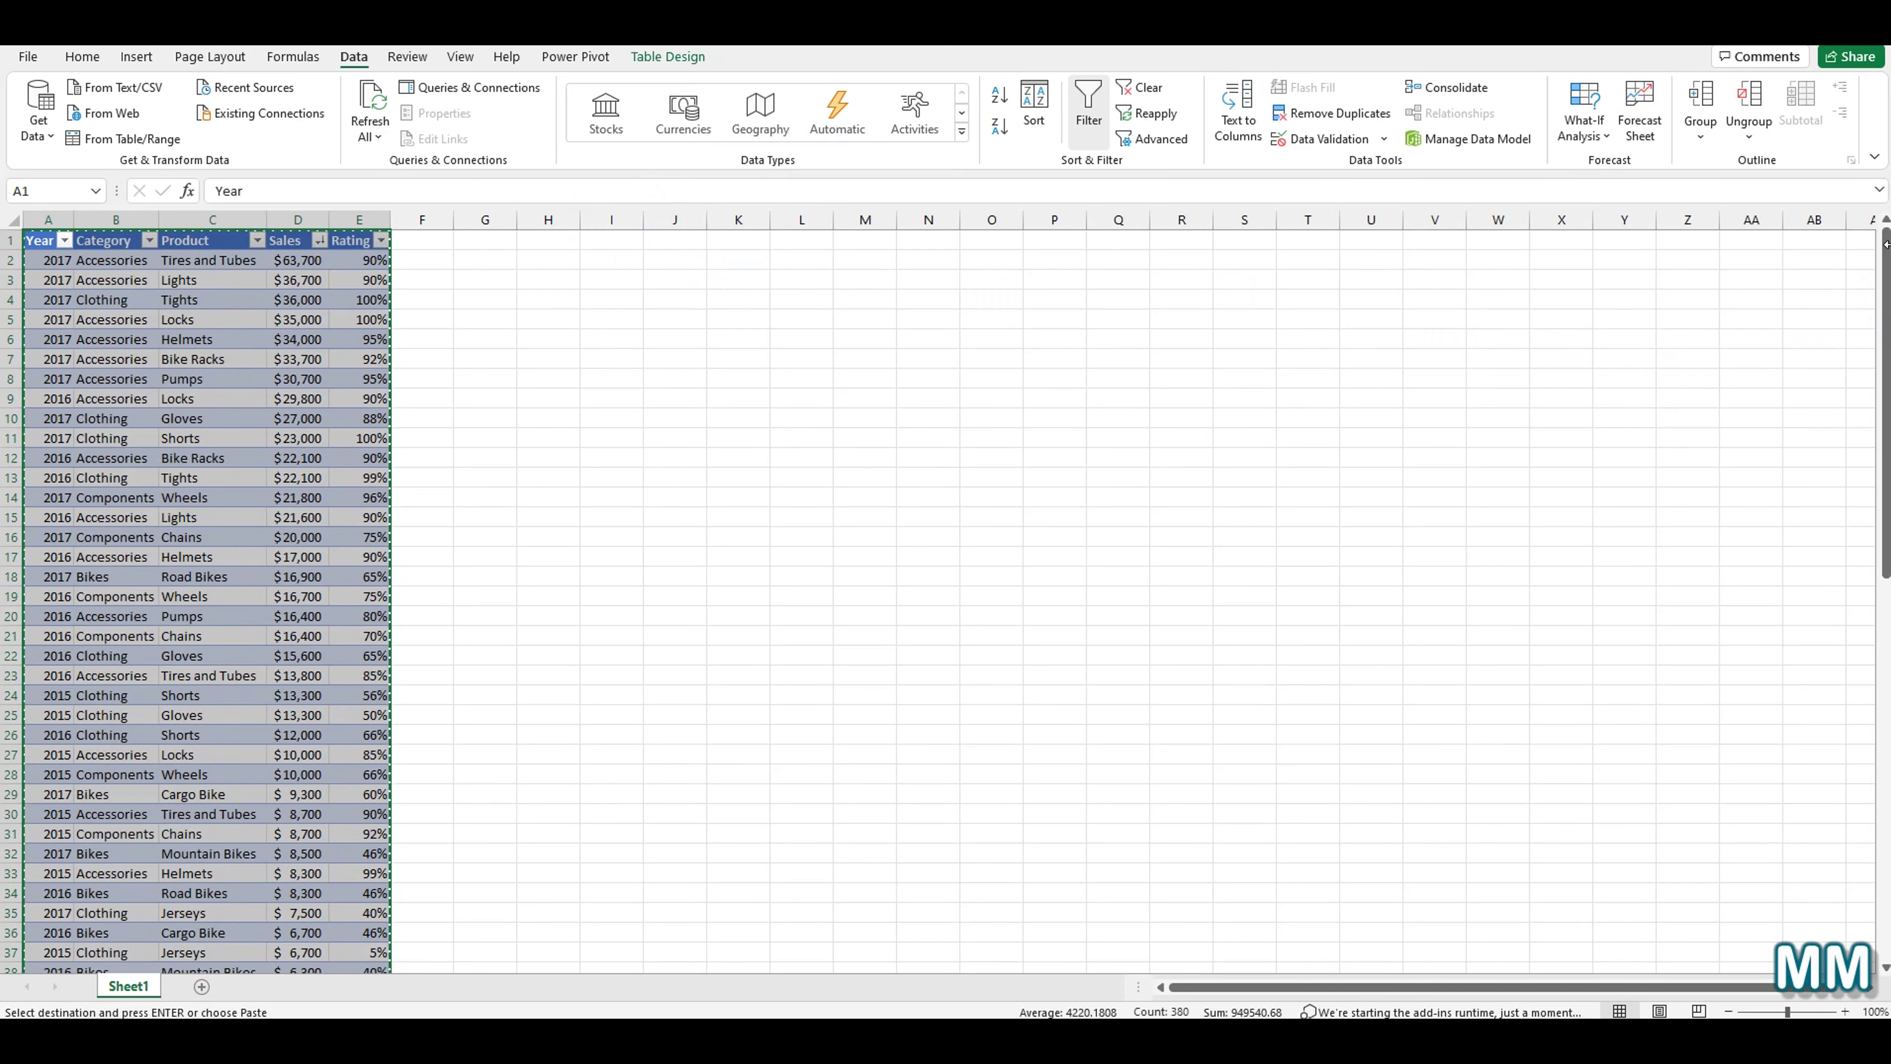
Paste only the copied table's values at cell H1.
{"action": "left_click", "coordinate": [539, 241]}
{"action": "right_click", "coordinate": [540, 245]}
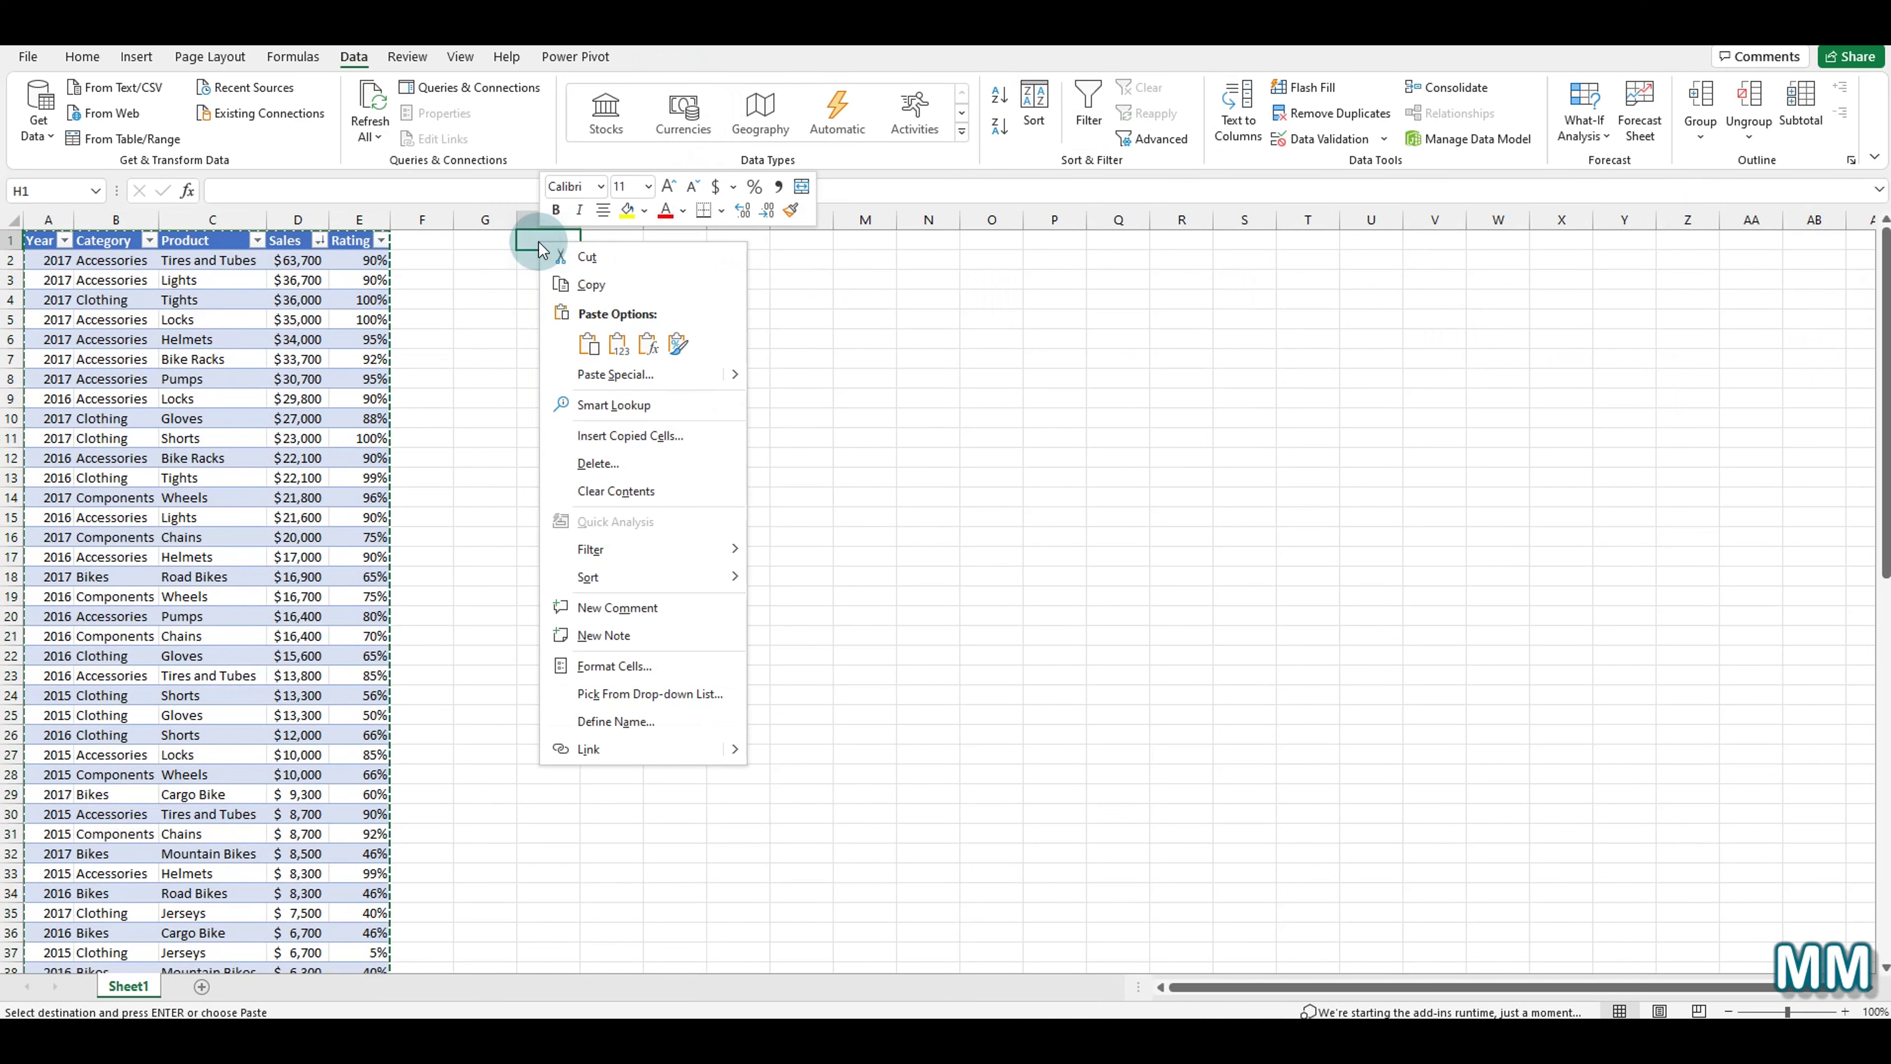
{"action": "left_click", "coordinate": [622, 347]}
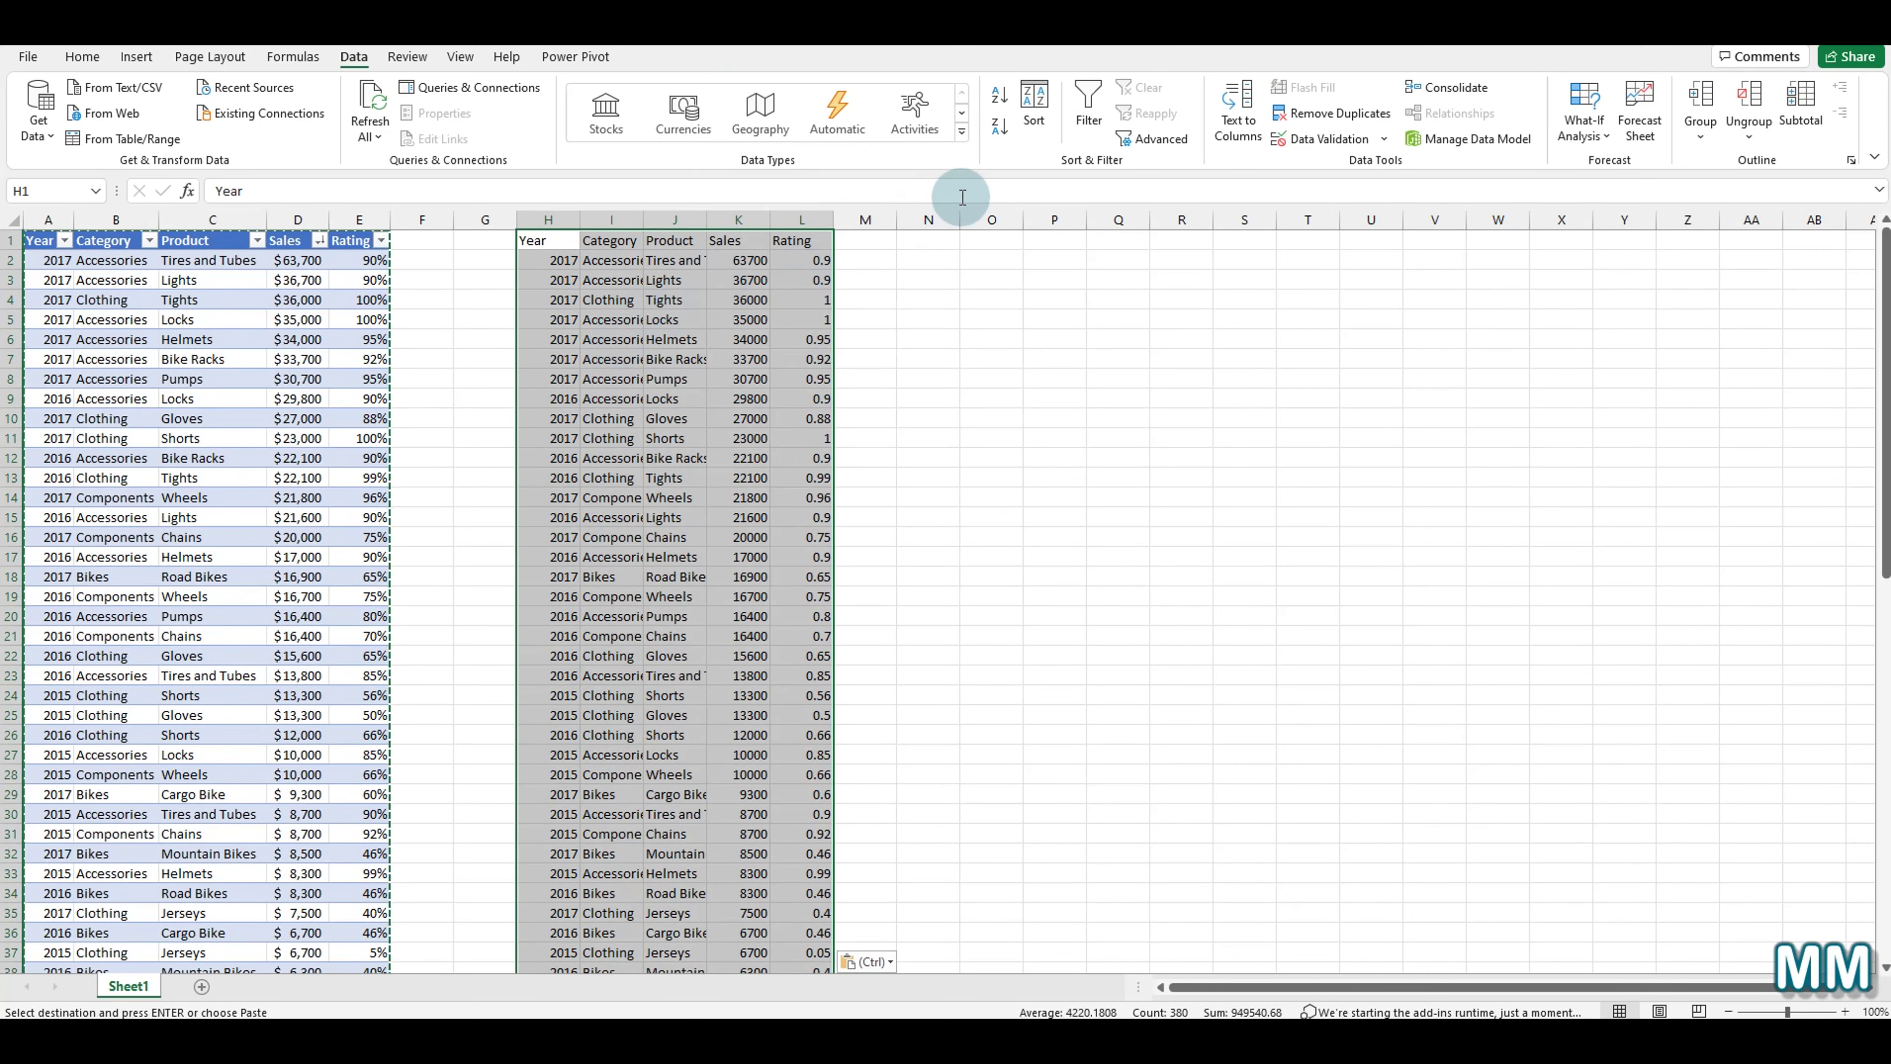
Sort the pasted values copy by Sales, largest to smallest, treating row 1 as headers.
{"action": "left_click", "coordinate": [1034, 112]}
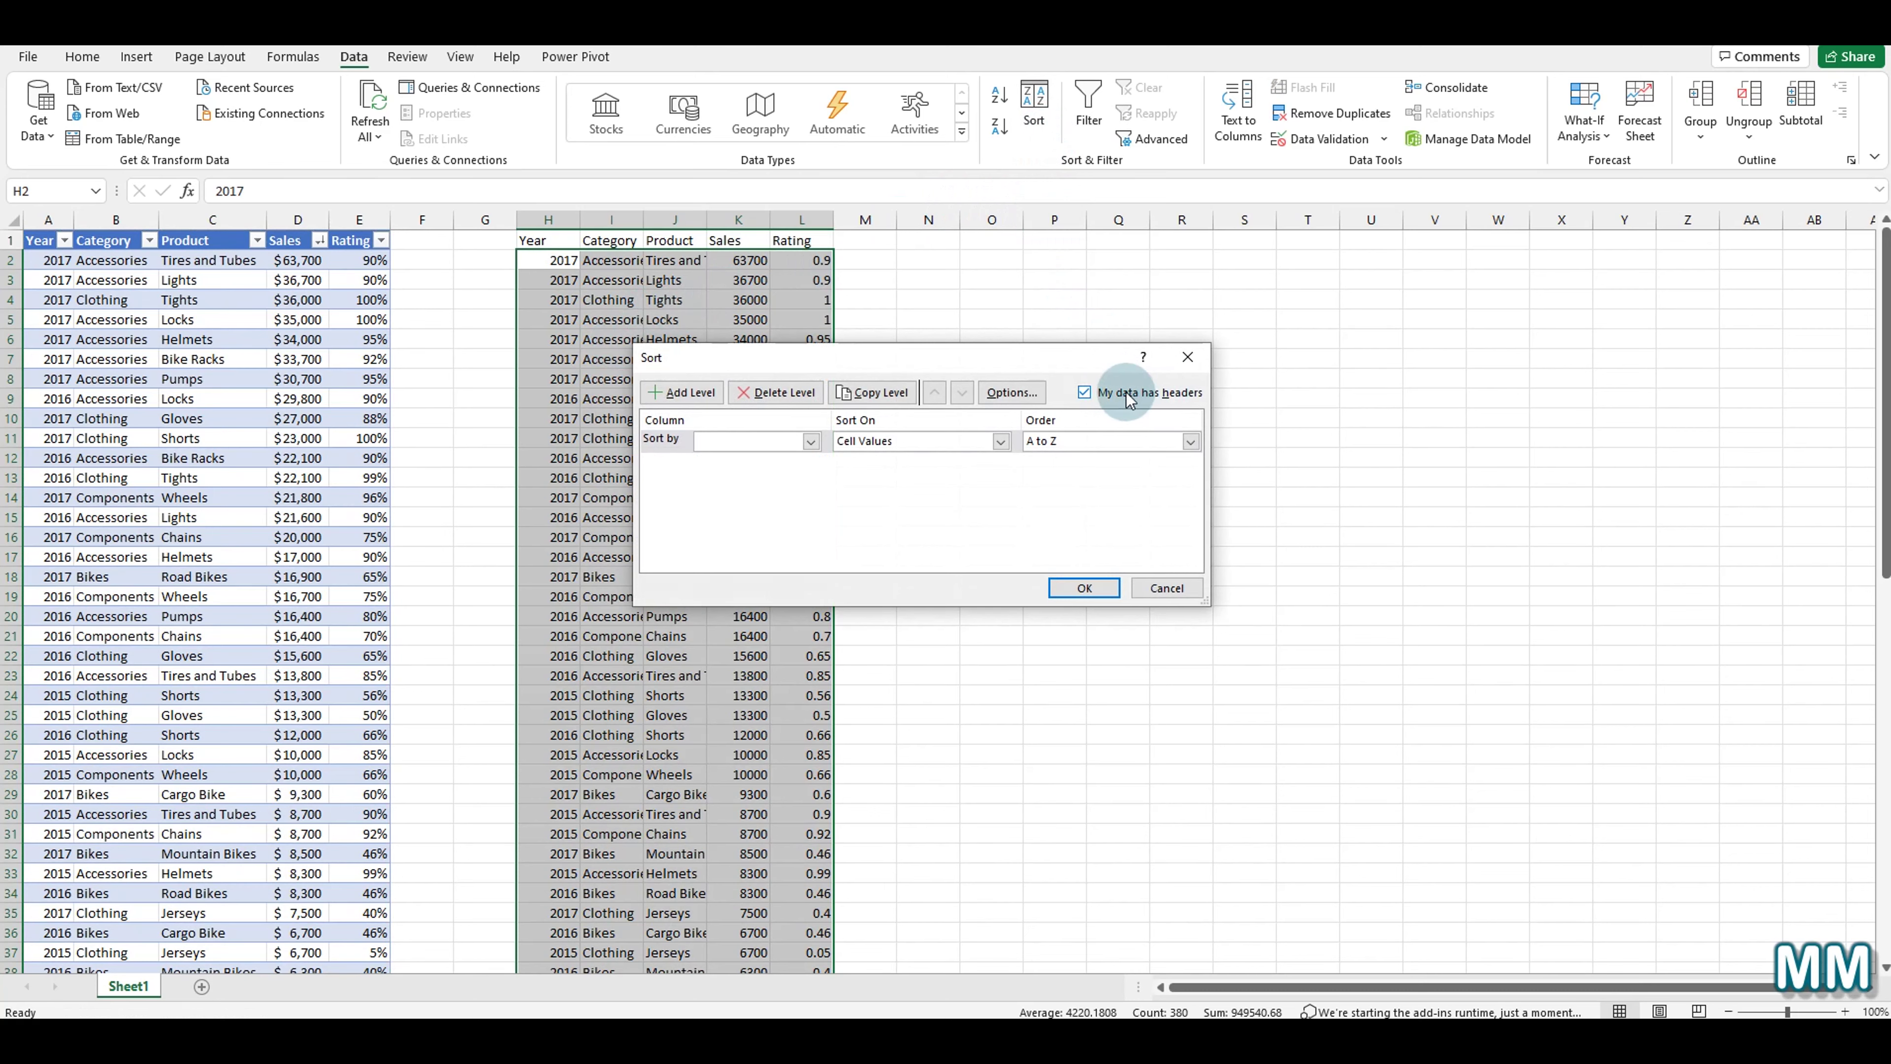
{"action": "left_click", "coordinate": [1126, 392]}
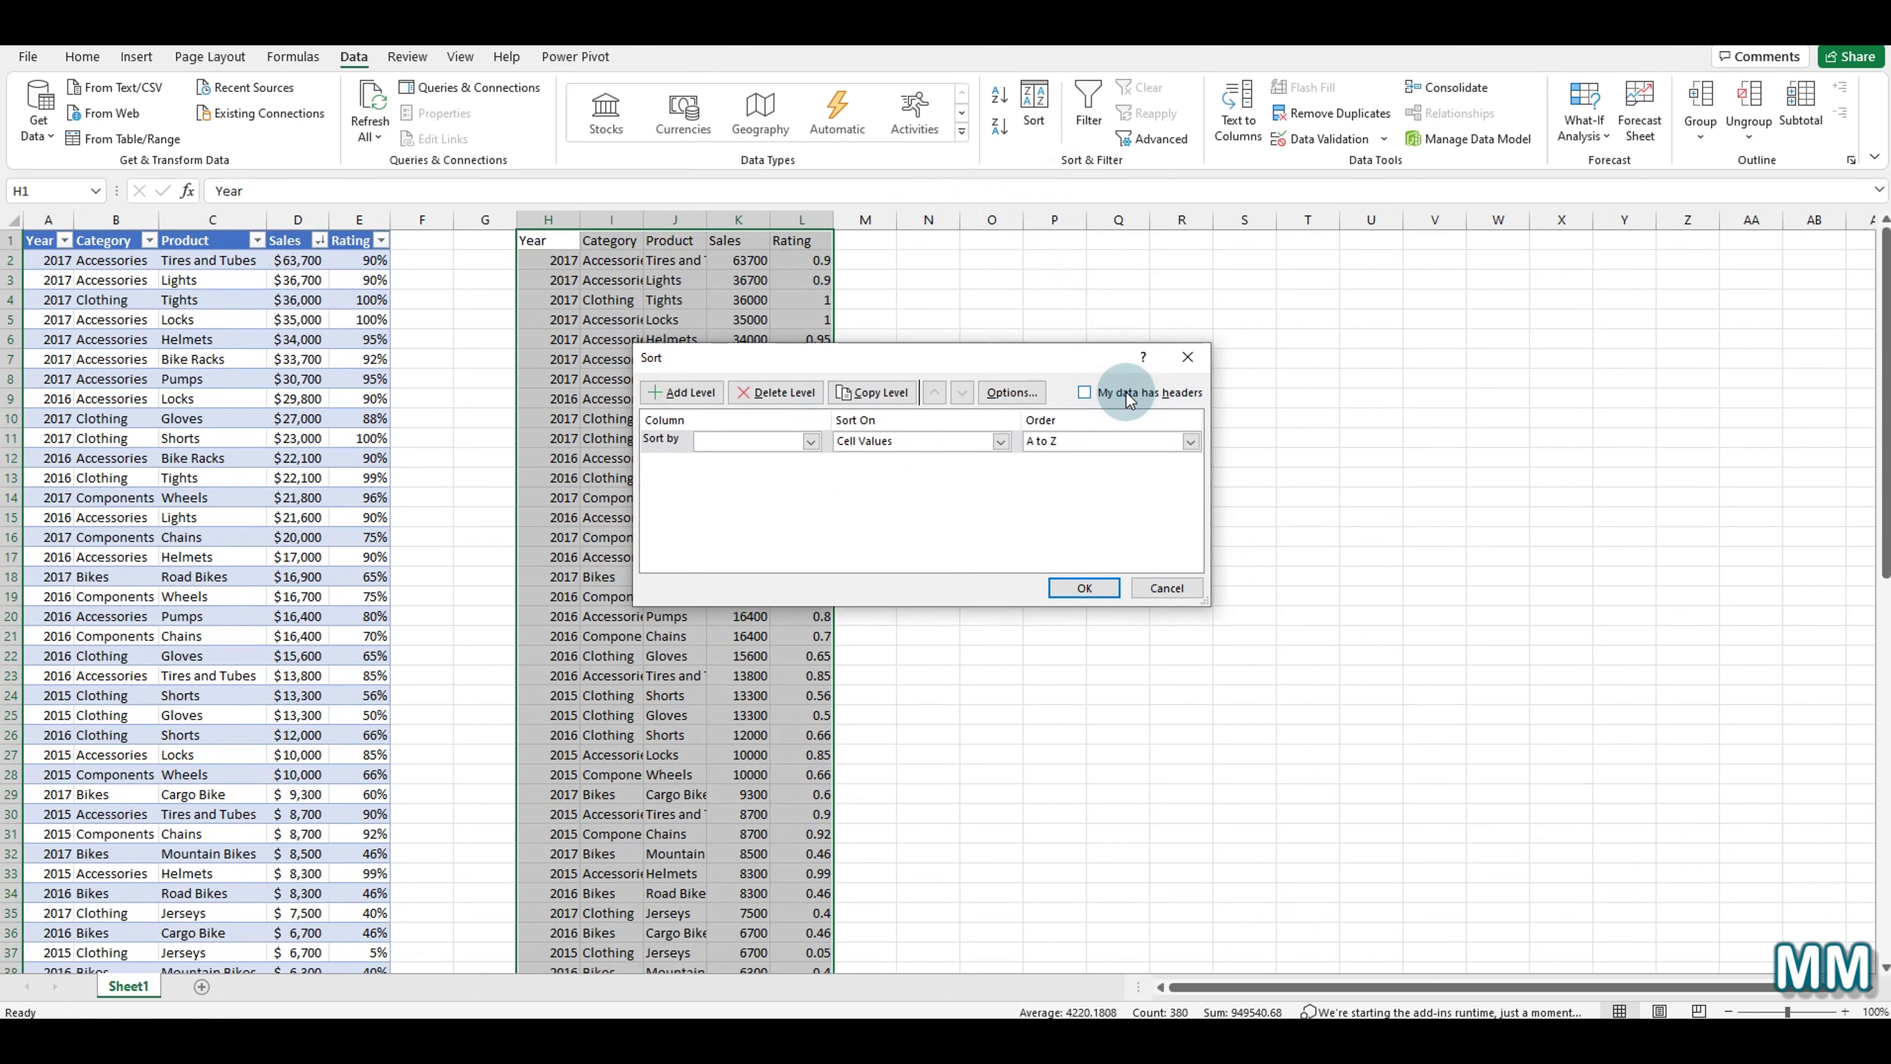
{"action": "left_click", "coordinate": [1128, 395]}
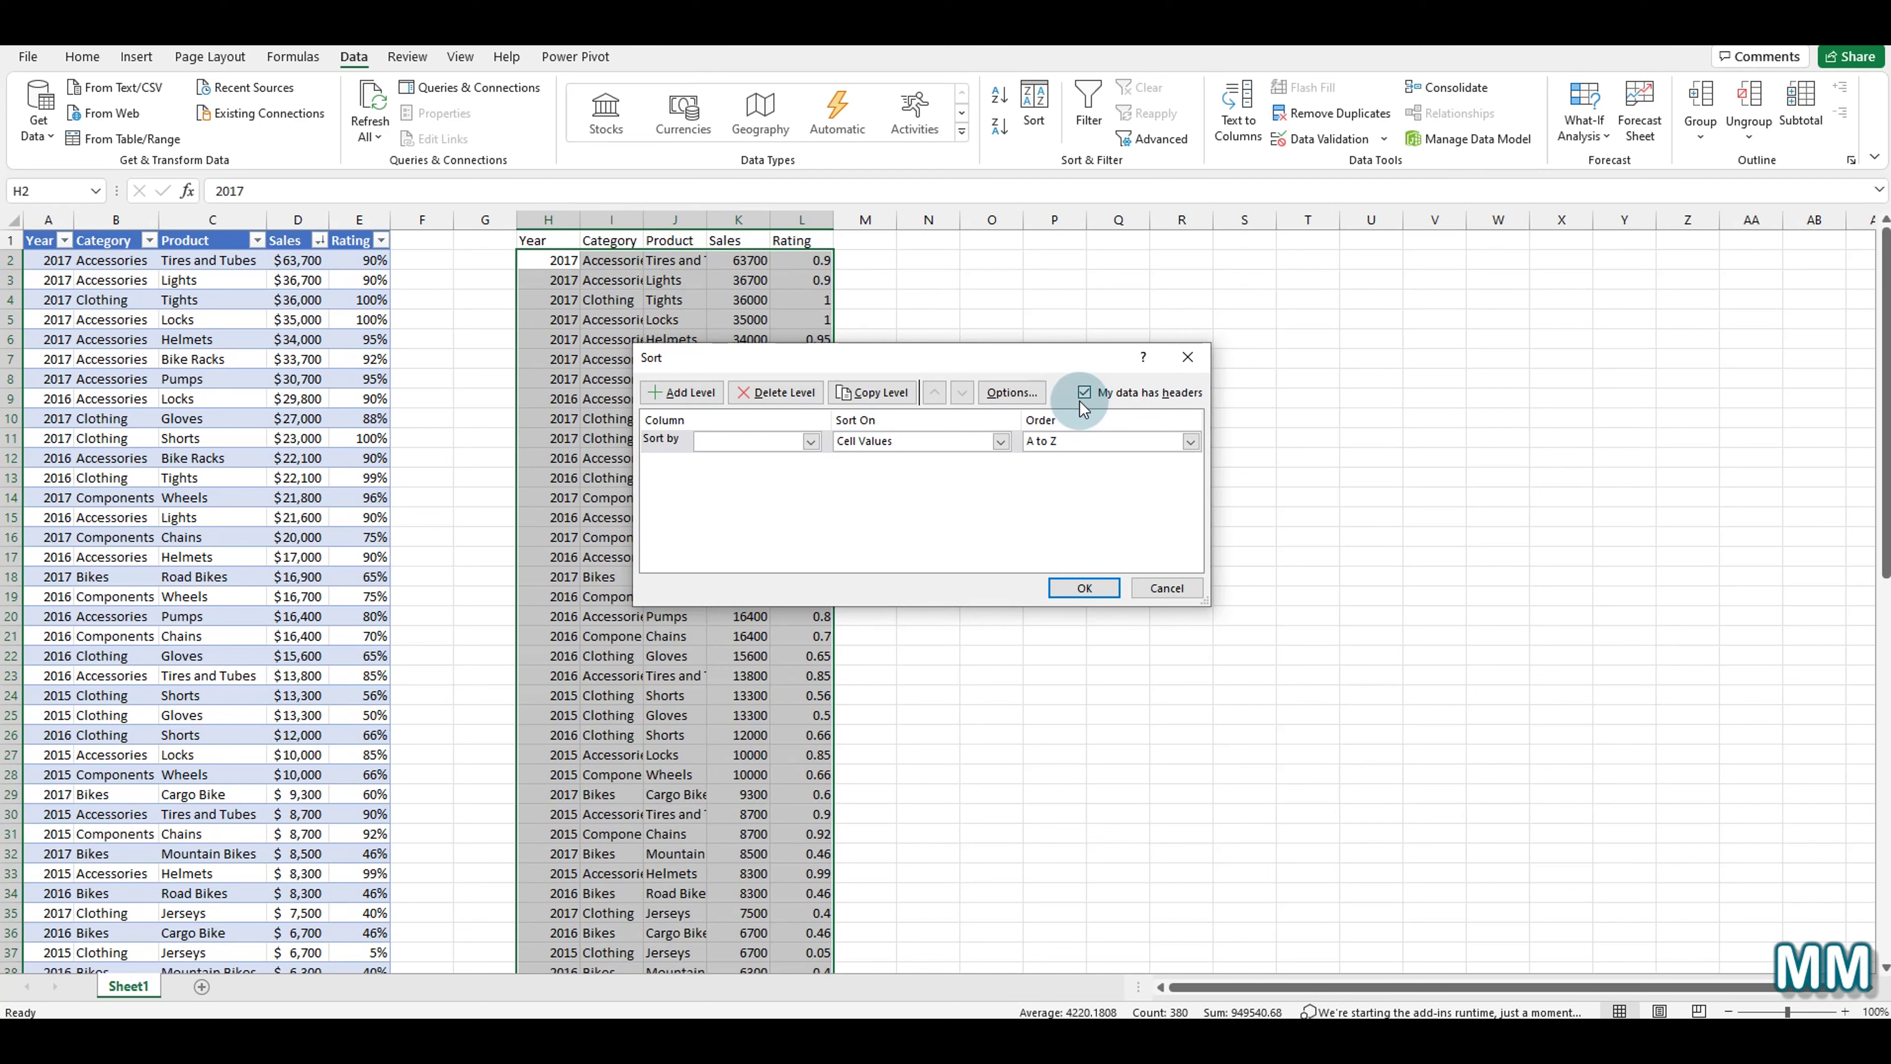
{"action": "left_click", "coordinate": [812, 442]}
{"action": "left_click", "coordinate": [744, 498]}
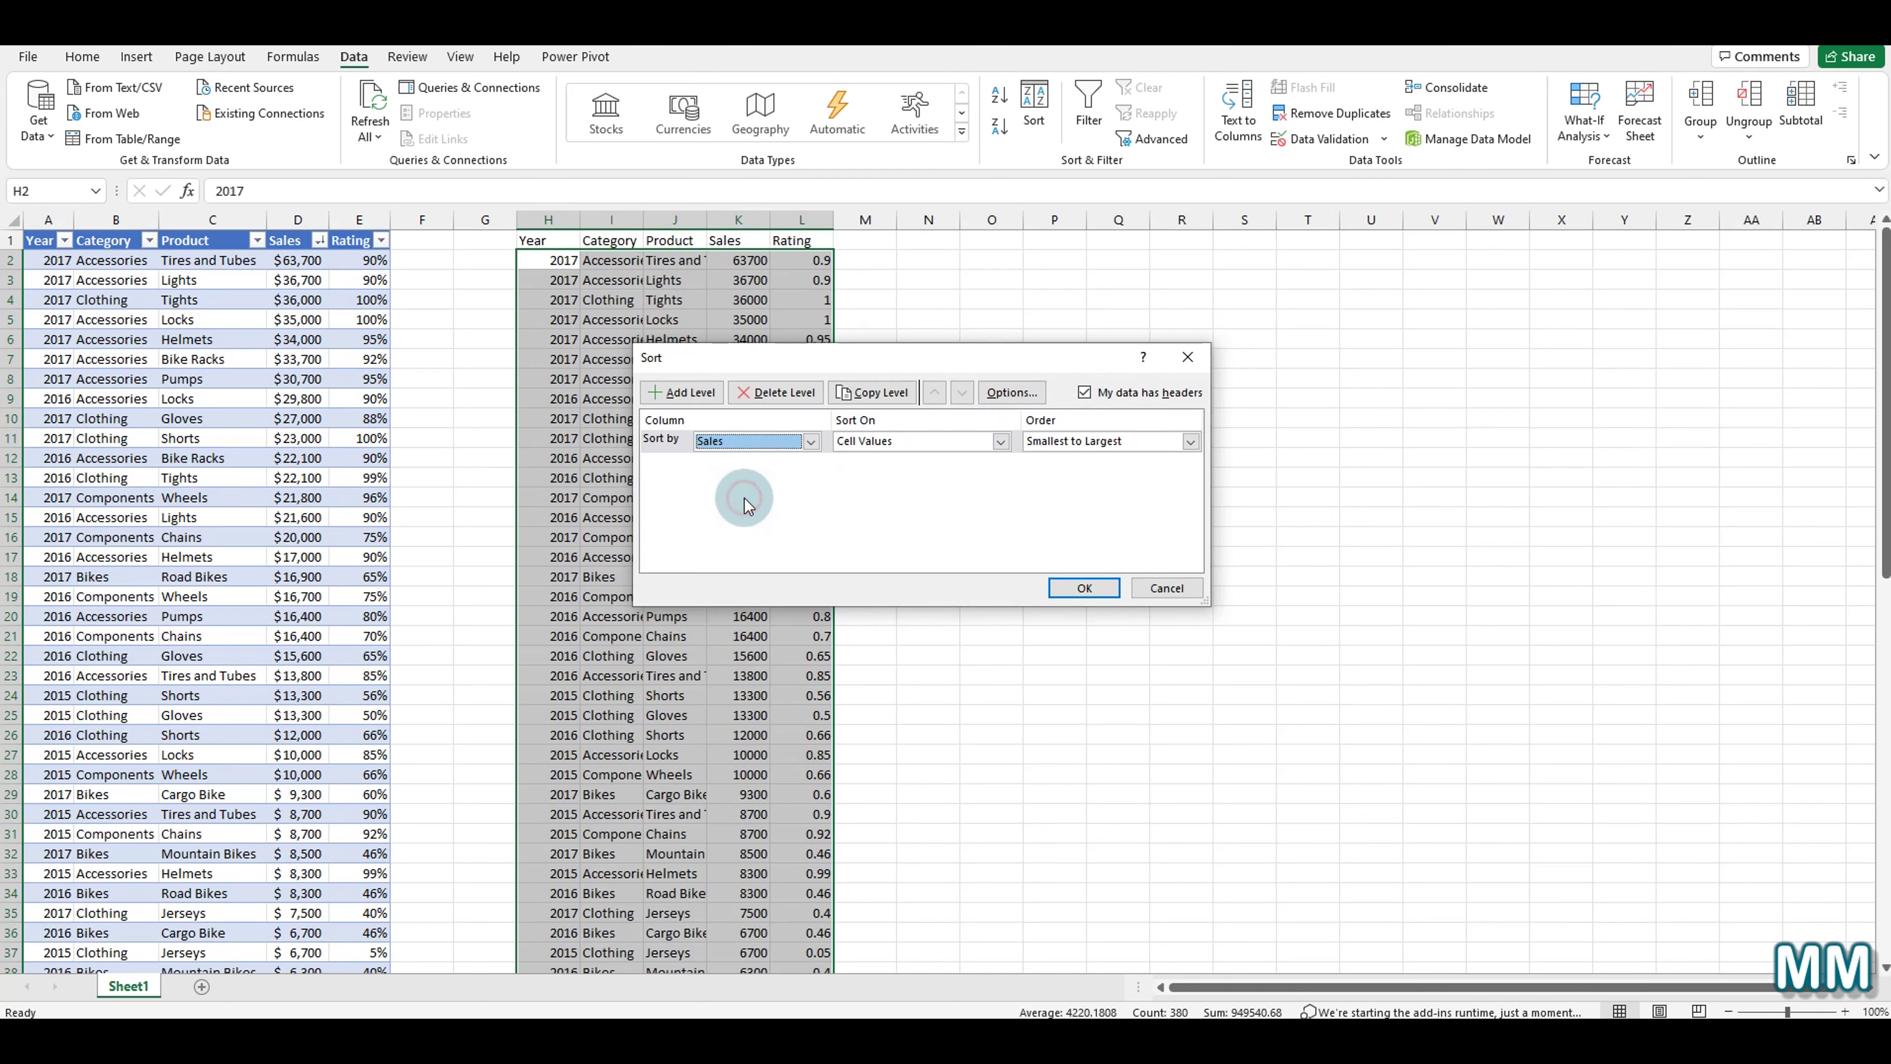
{"action": "left_click", "coordinate": [1052, 449]}
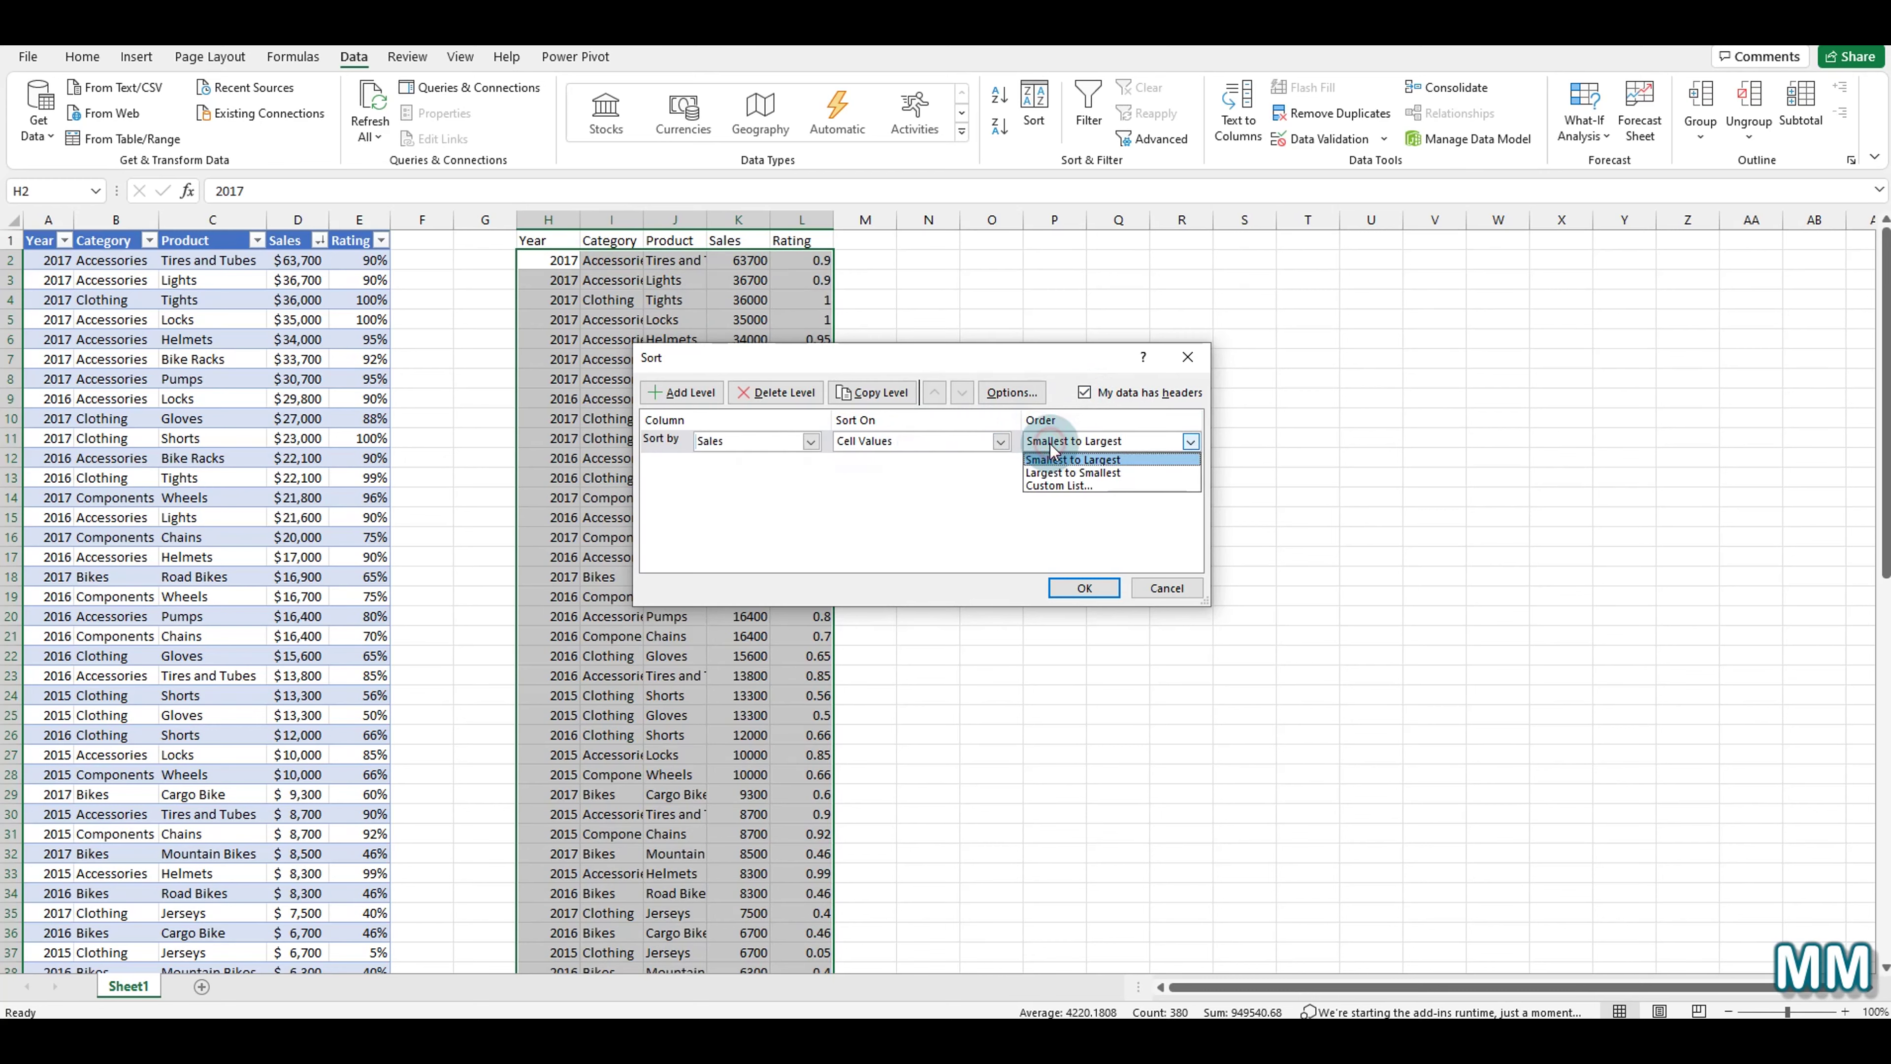
{"action": "left_click", "coordinate": [1054, 478]}
{"action": "left_click", "coordinate": [1084, 587]}
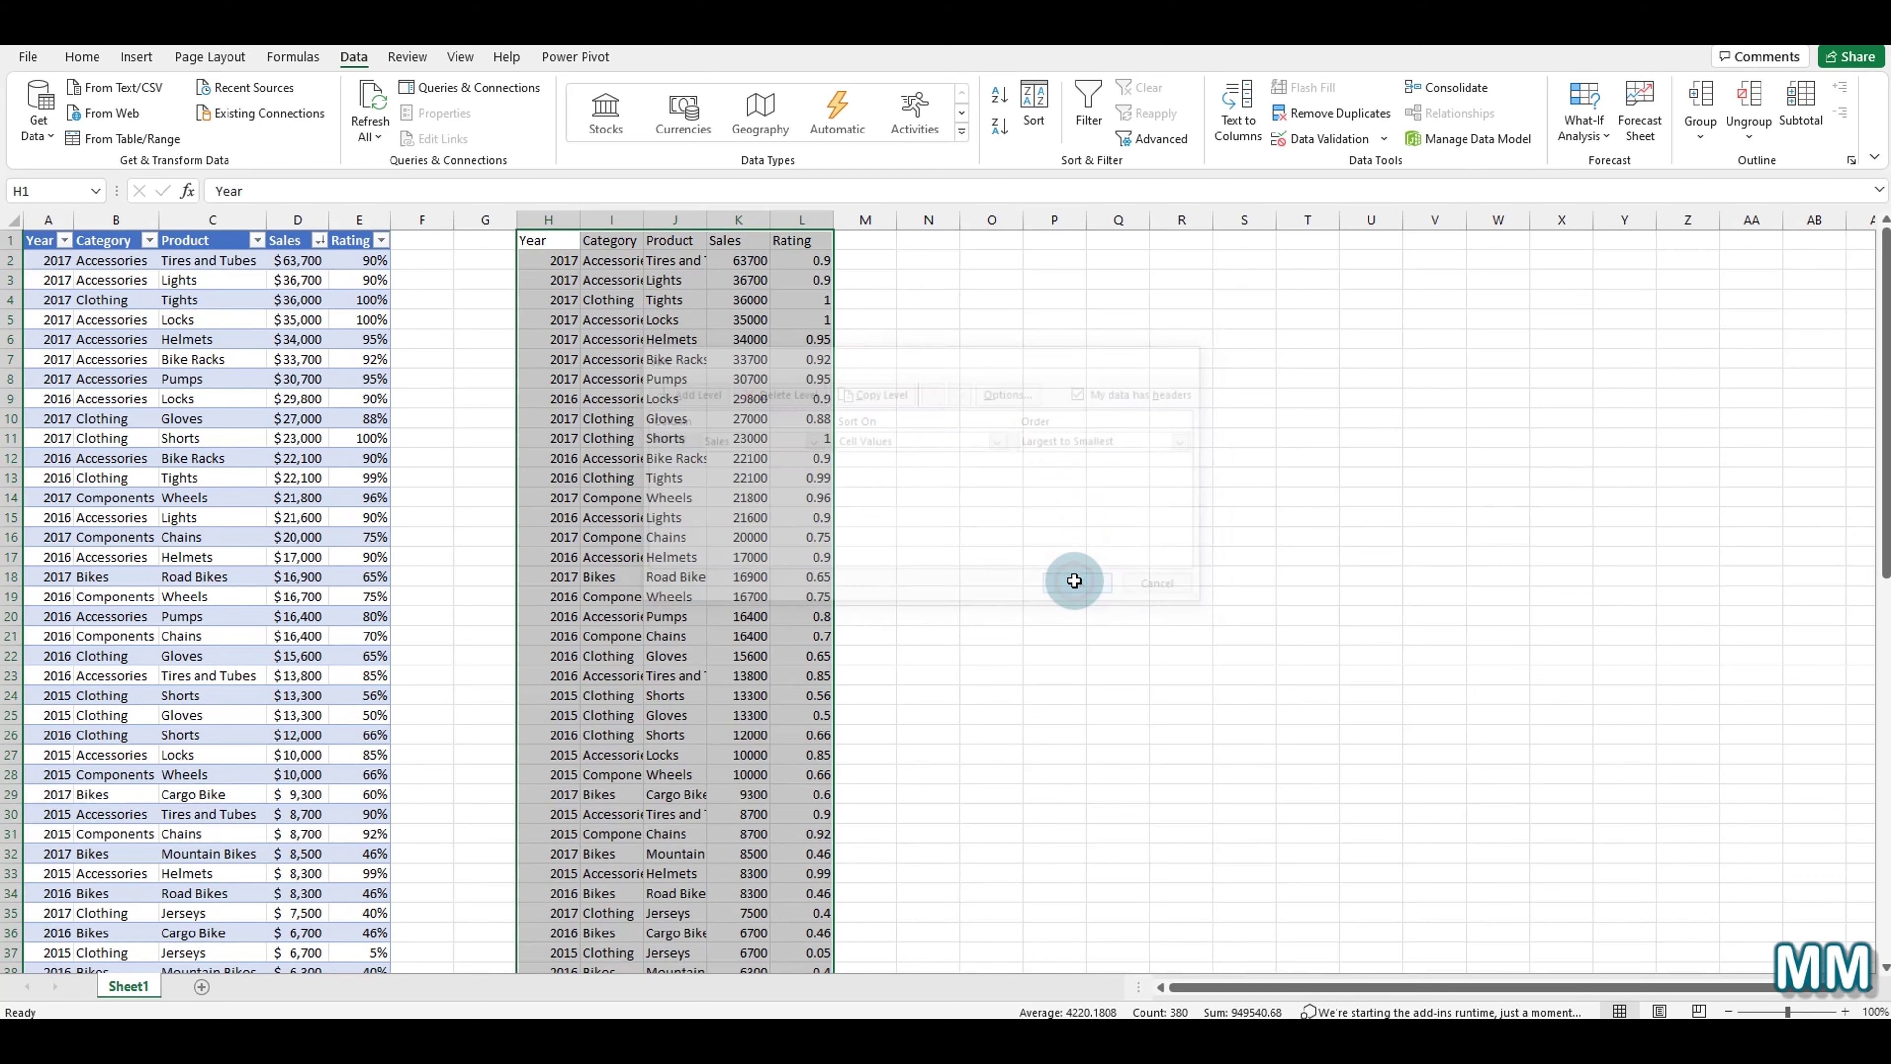
{"action": "left_click", "coordinate": [716, 337]}
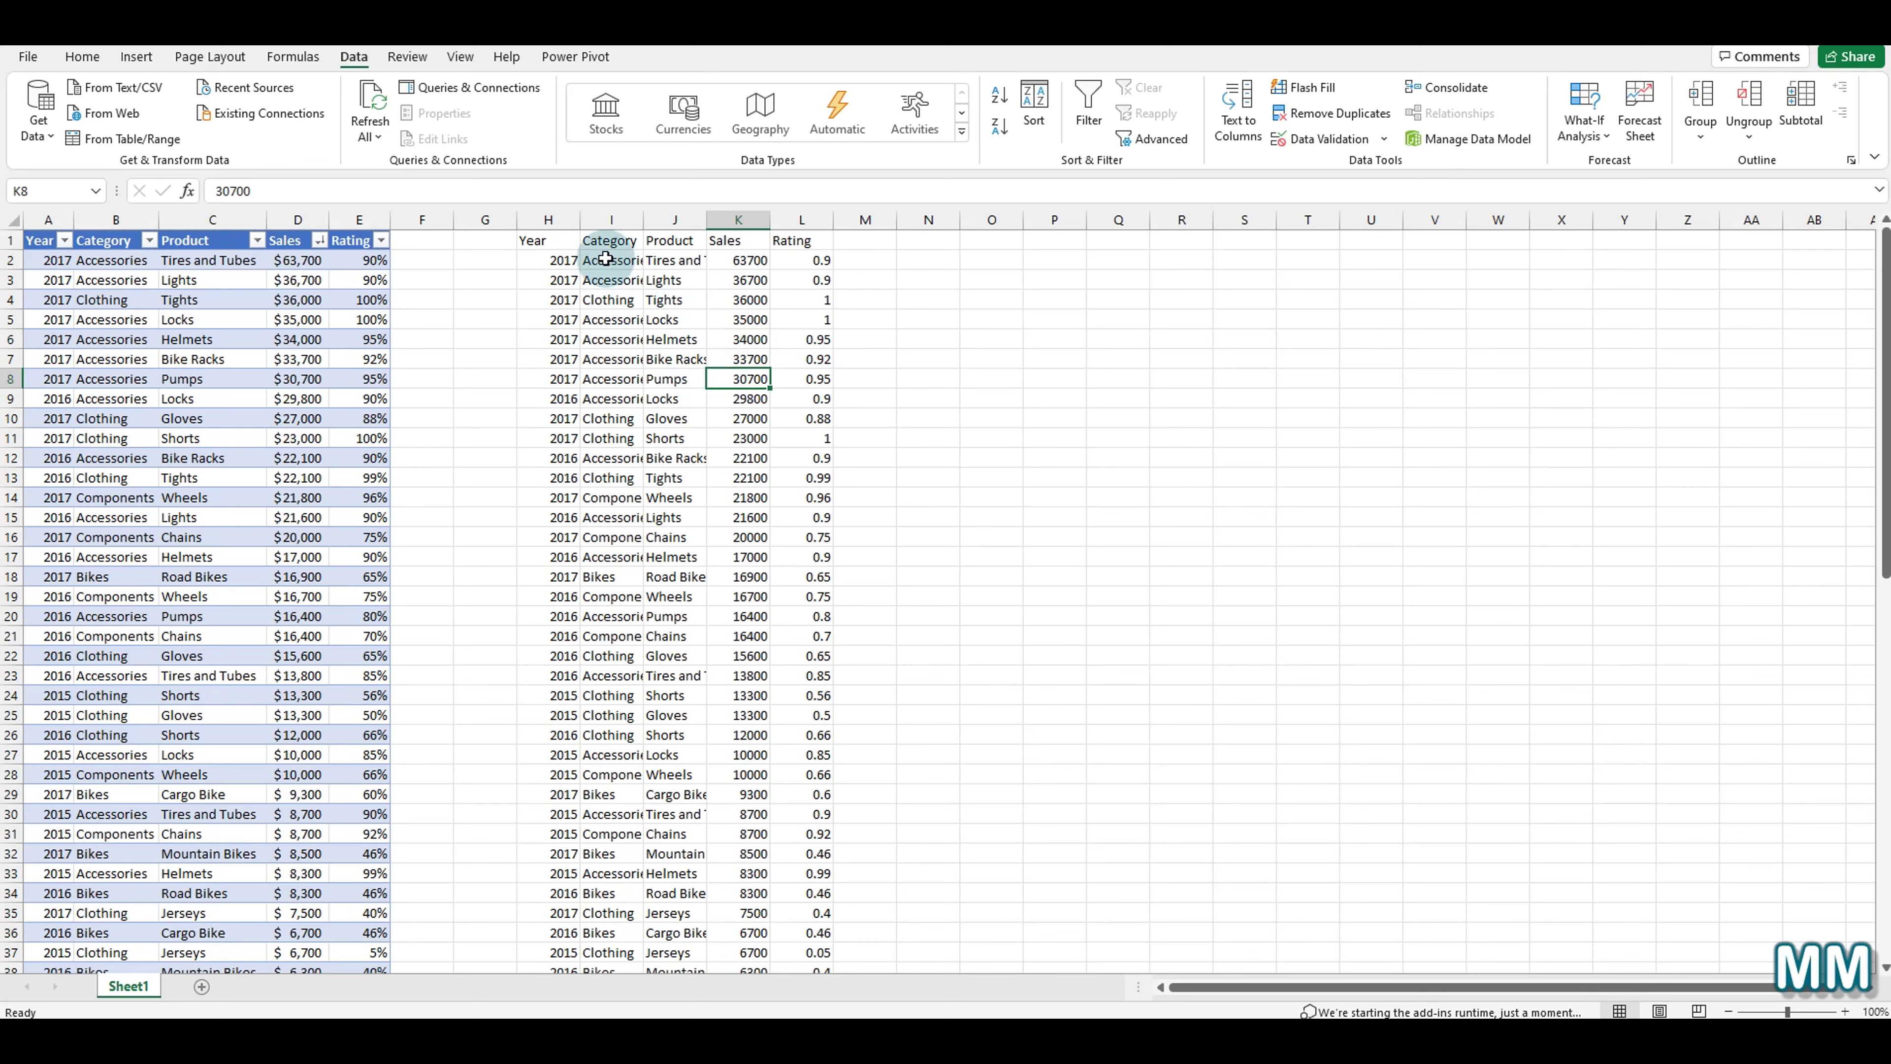
Select the copied data H1:L76 and sort it by Category, A to Z.
{"action": "left_click", "coordinate": [569, 244]}
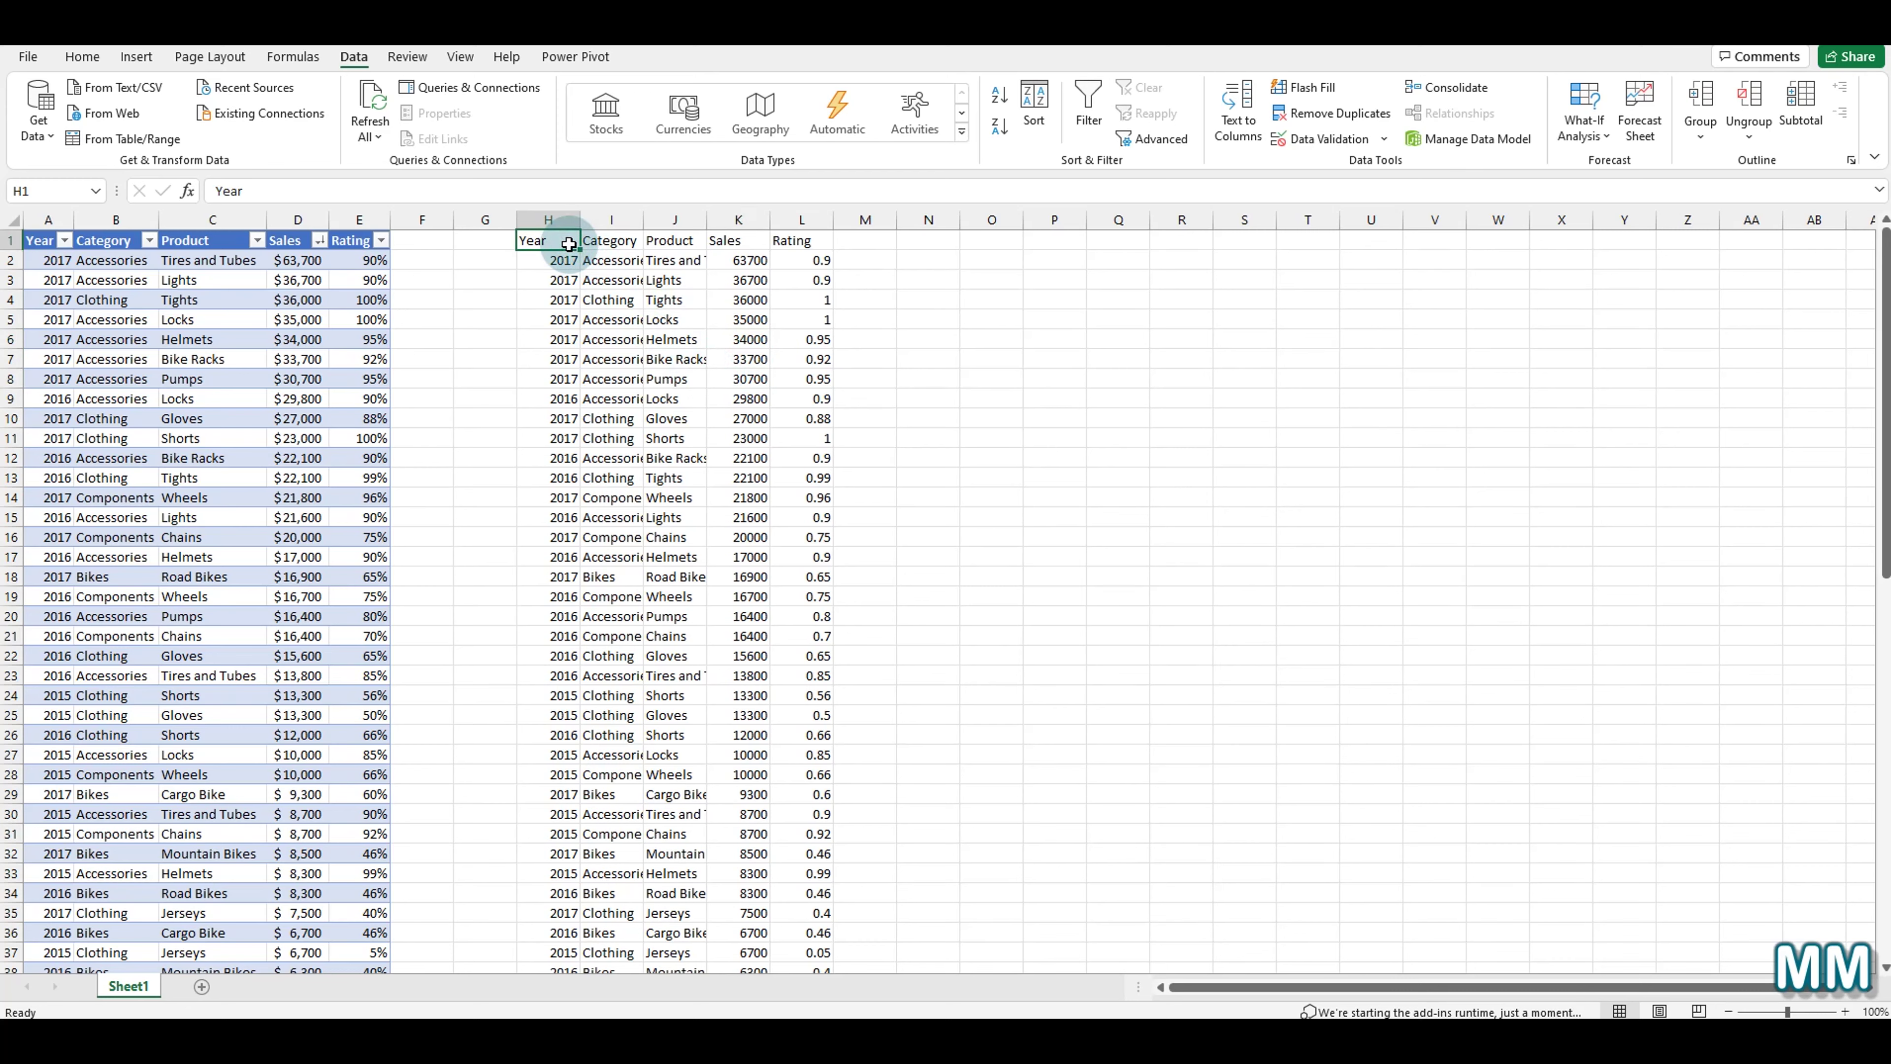
{"action": "key", "text": "ctrl+shift+Right"}
{"action": "key", "text": "ctrl+shift+Down"}
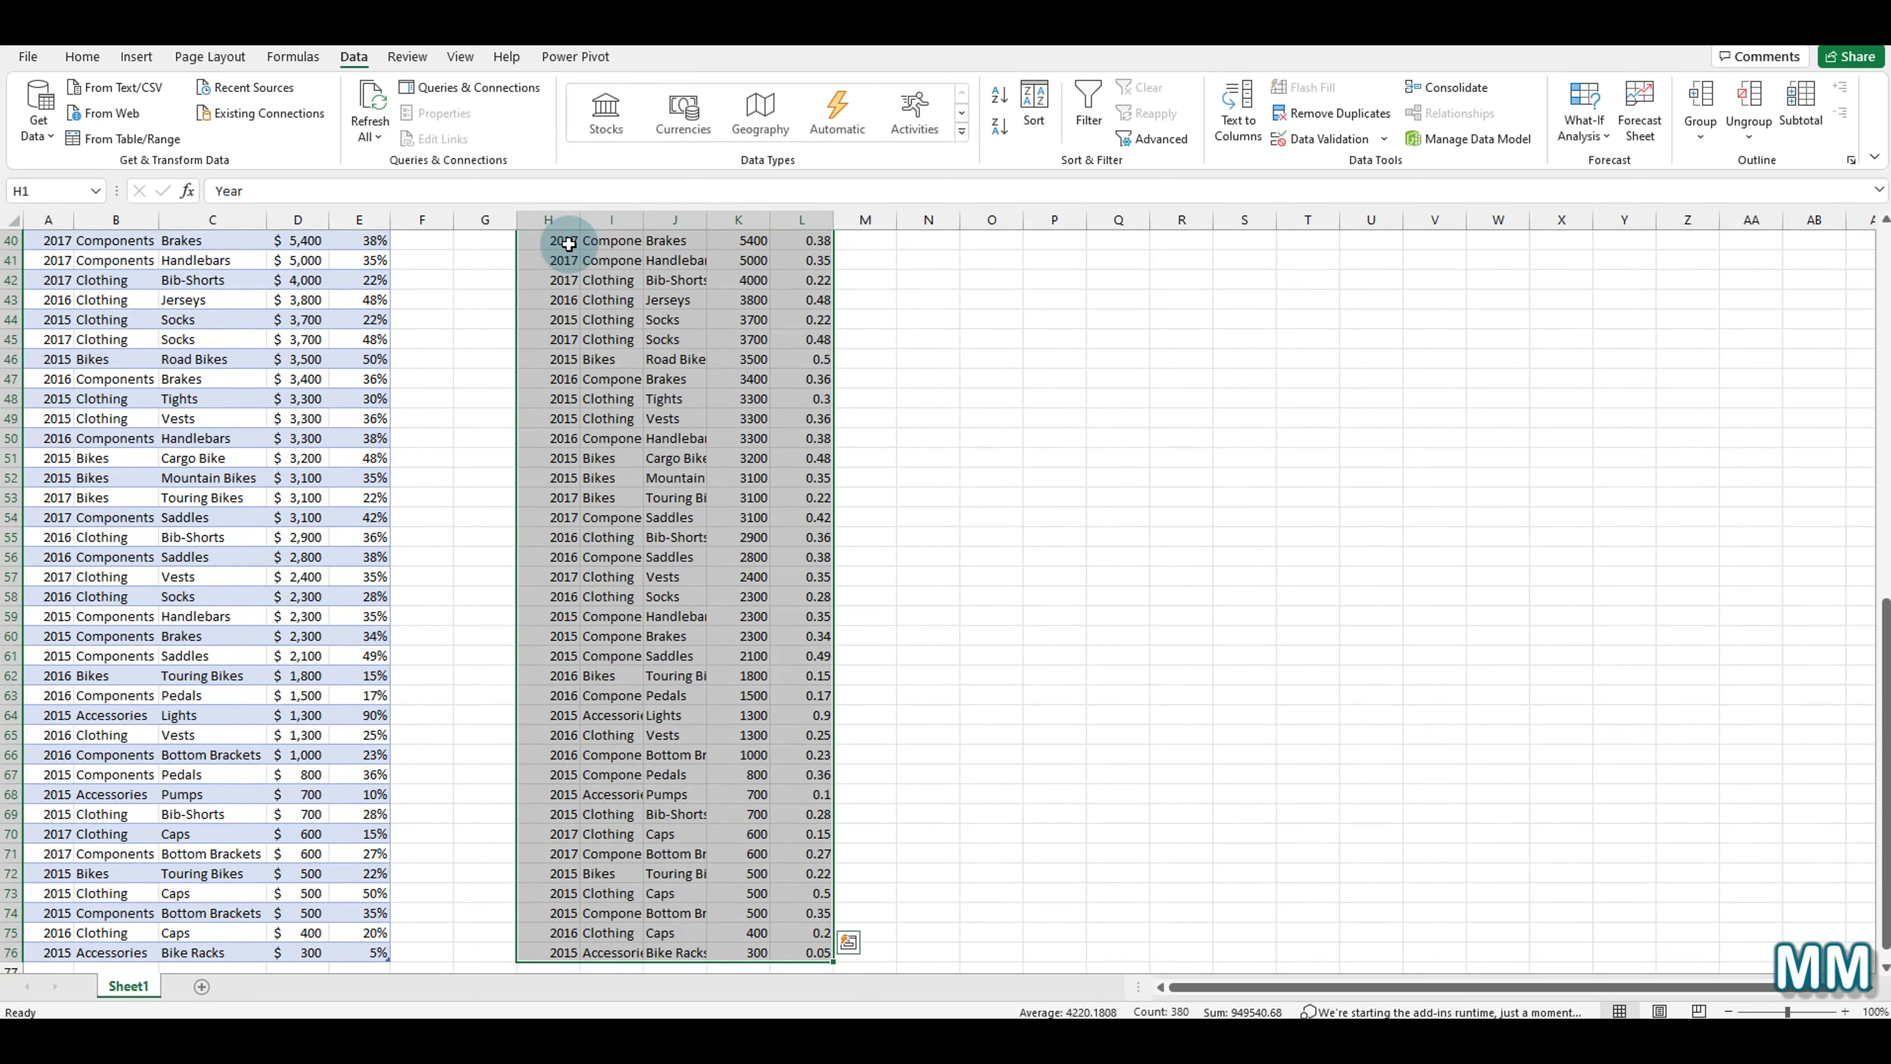
{"action": "left_click", "coordinate": [1034, 108]}
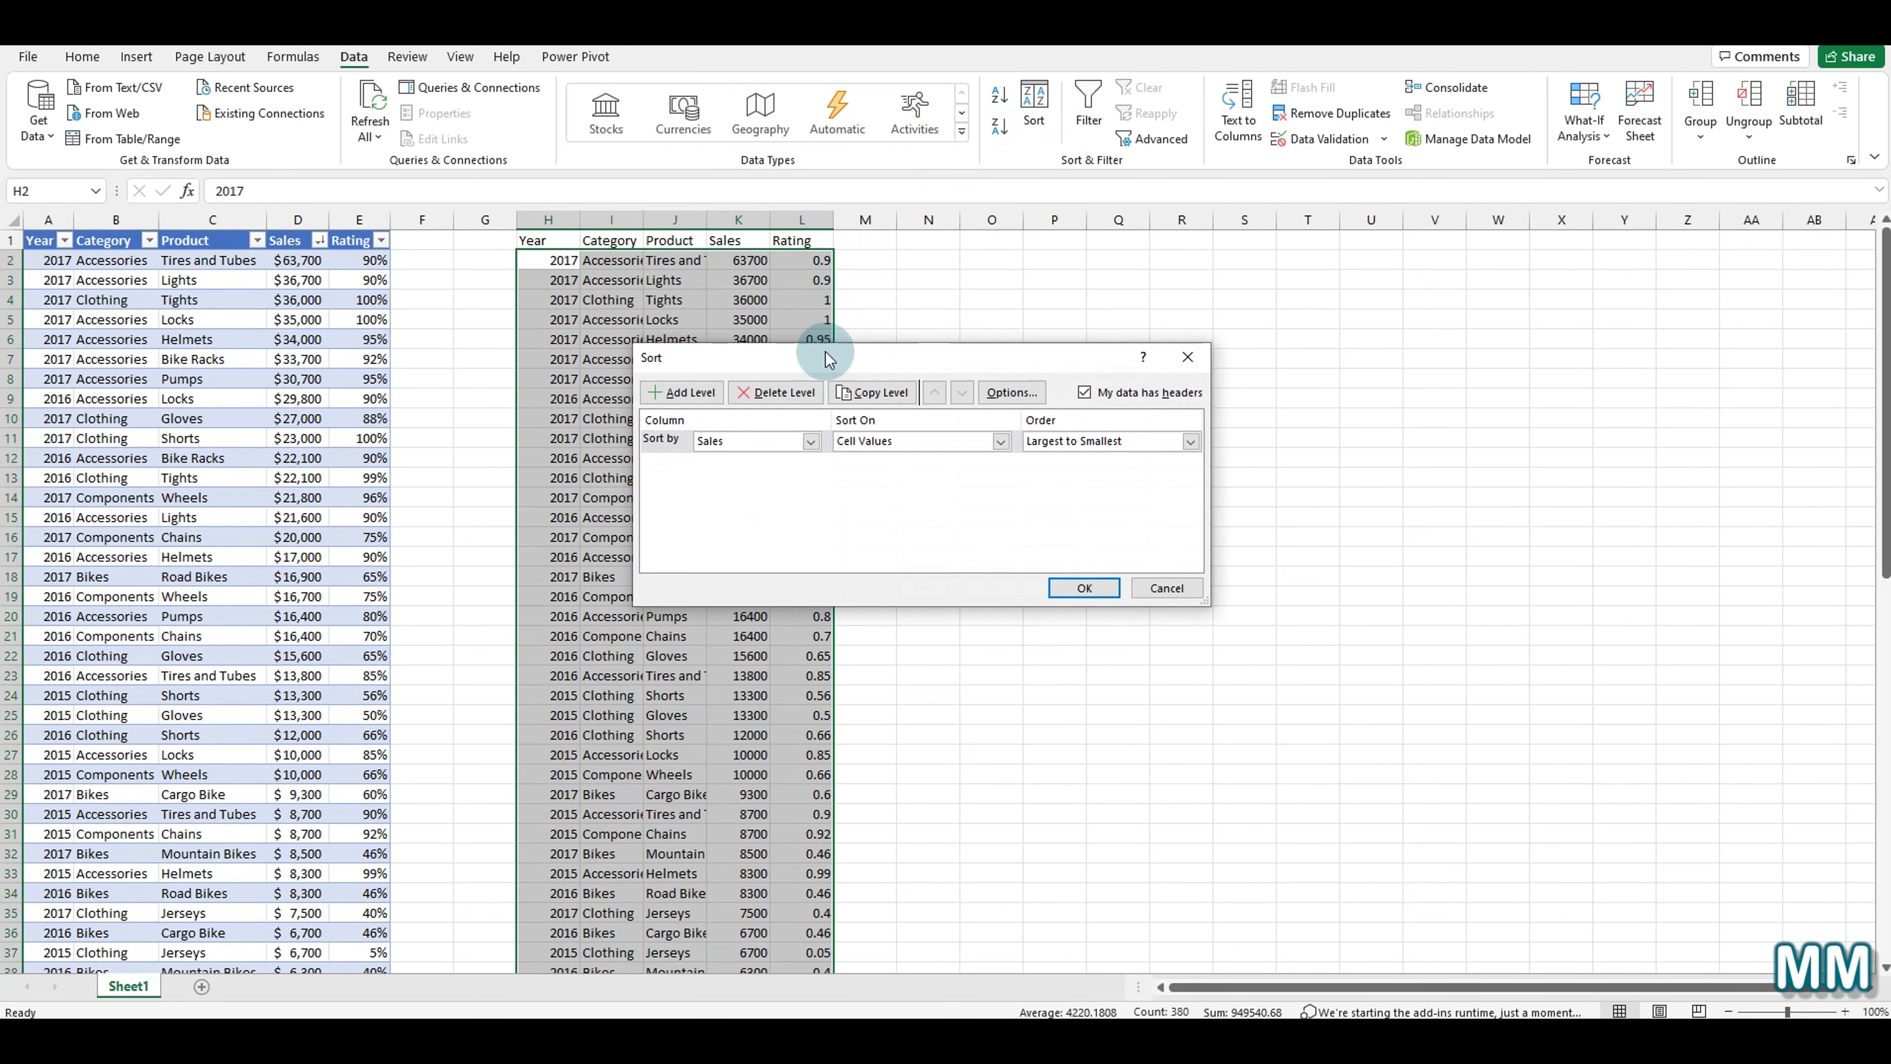
{"action": "left_click", "coordinate": [764, 441]}
{"action": "left_click", "coordinate": [758, 475]}
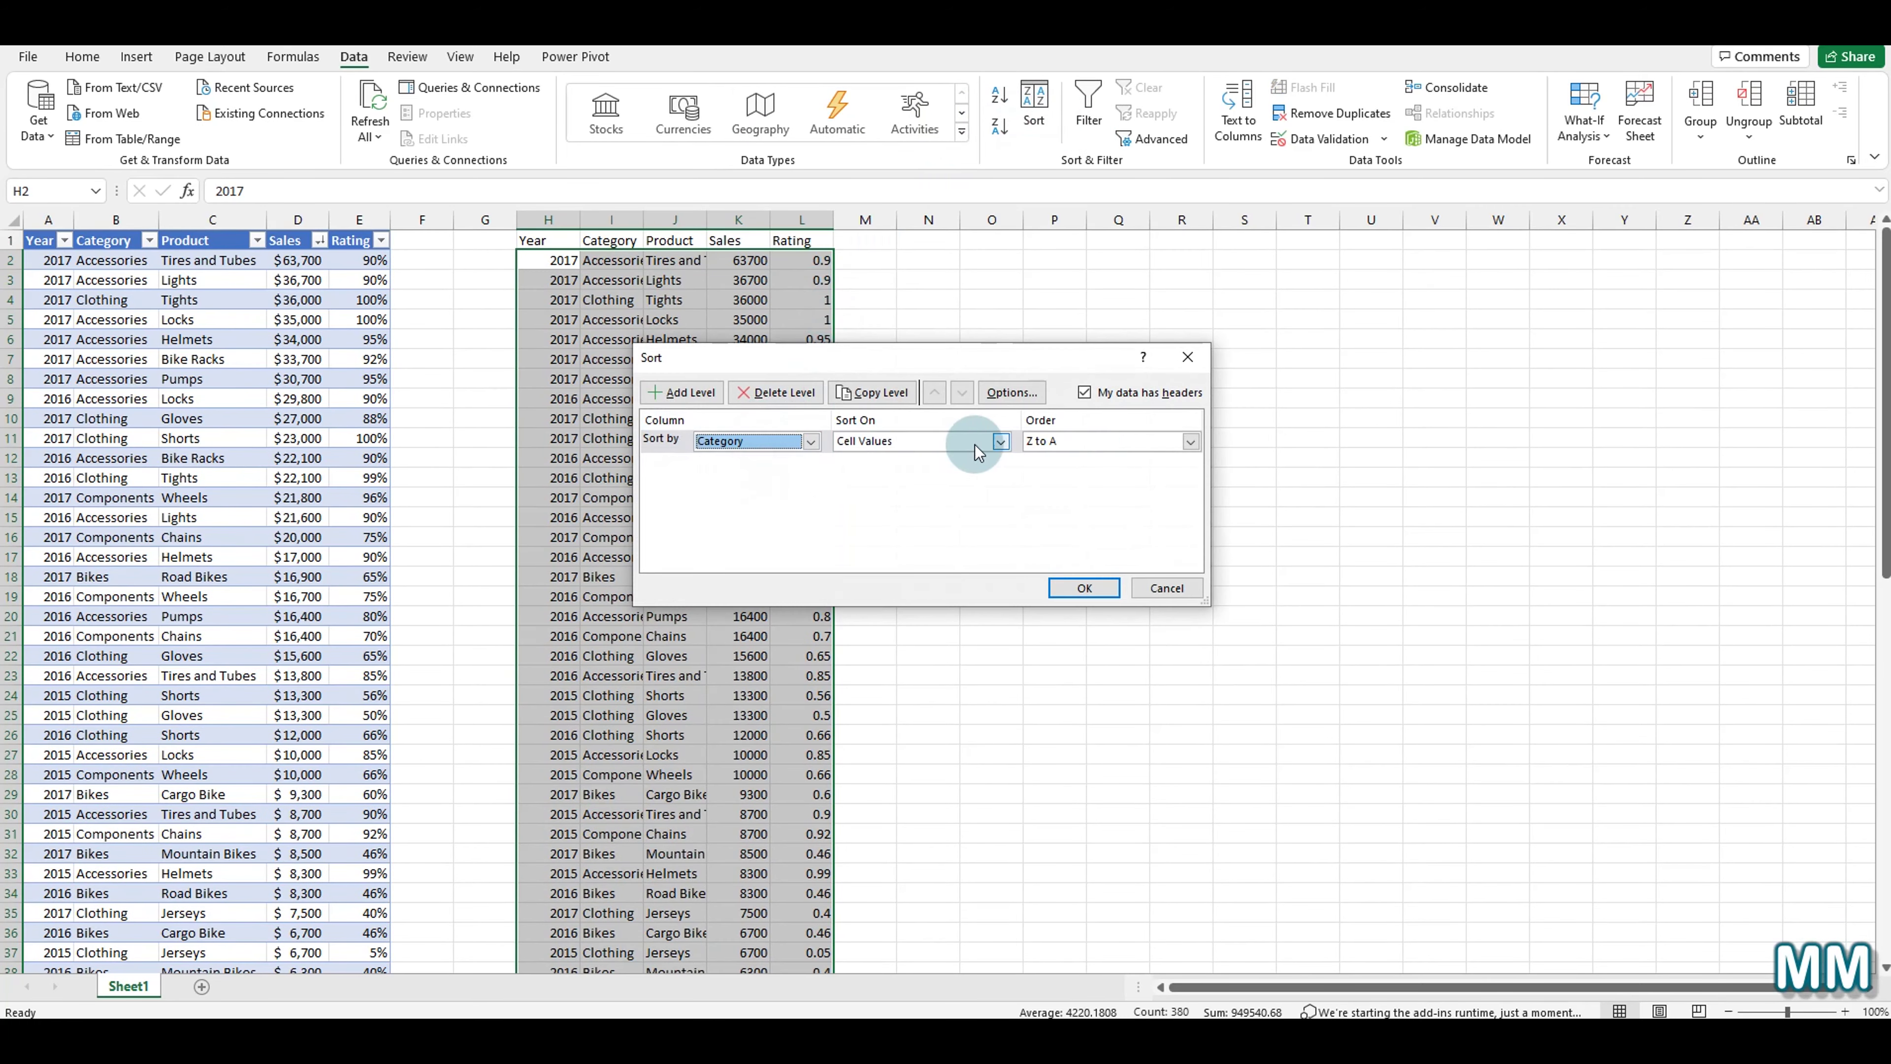
{"action": "left_click", "coordinate": [1087, 448]}
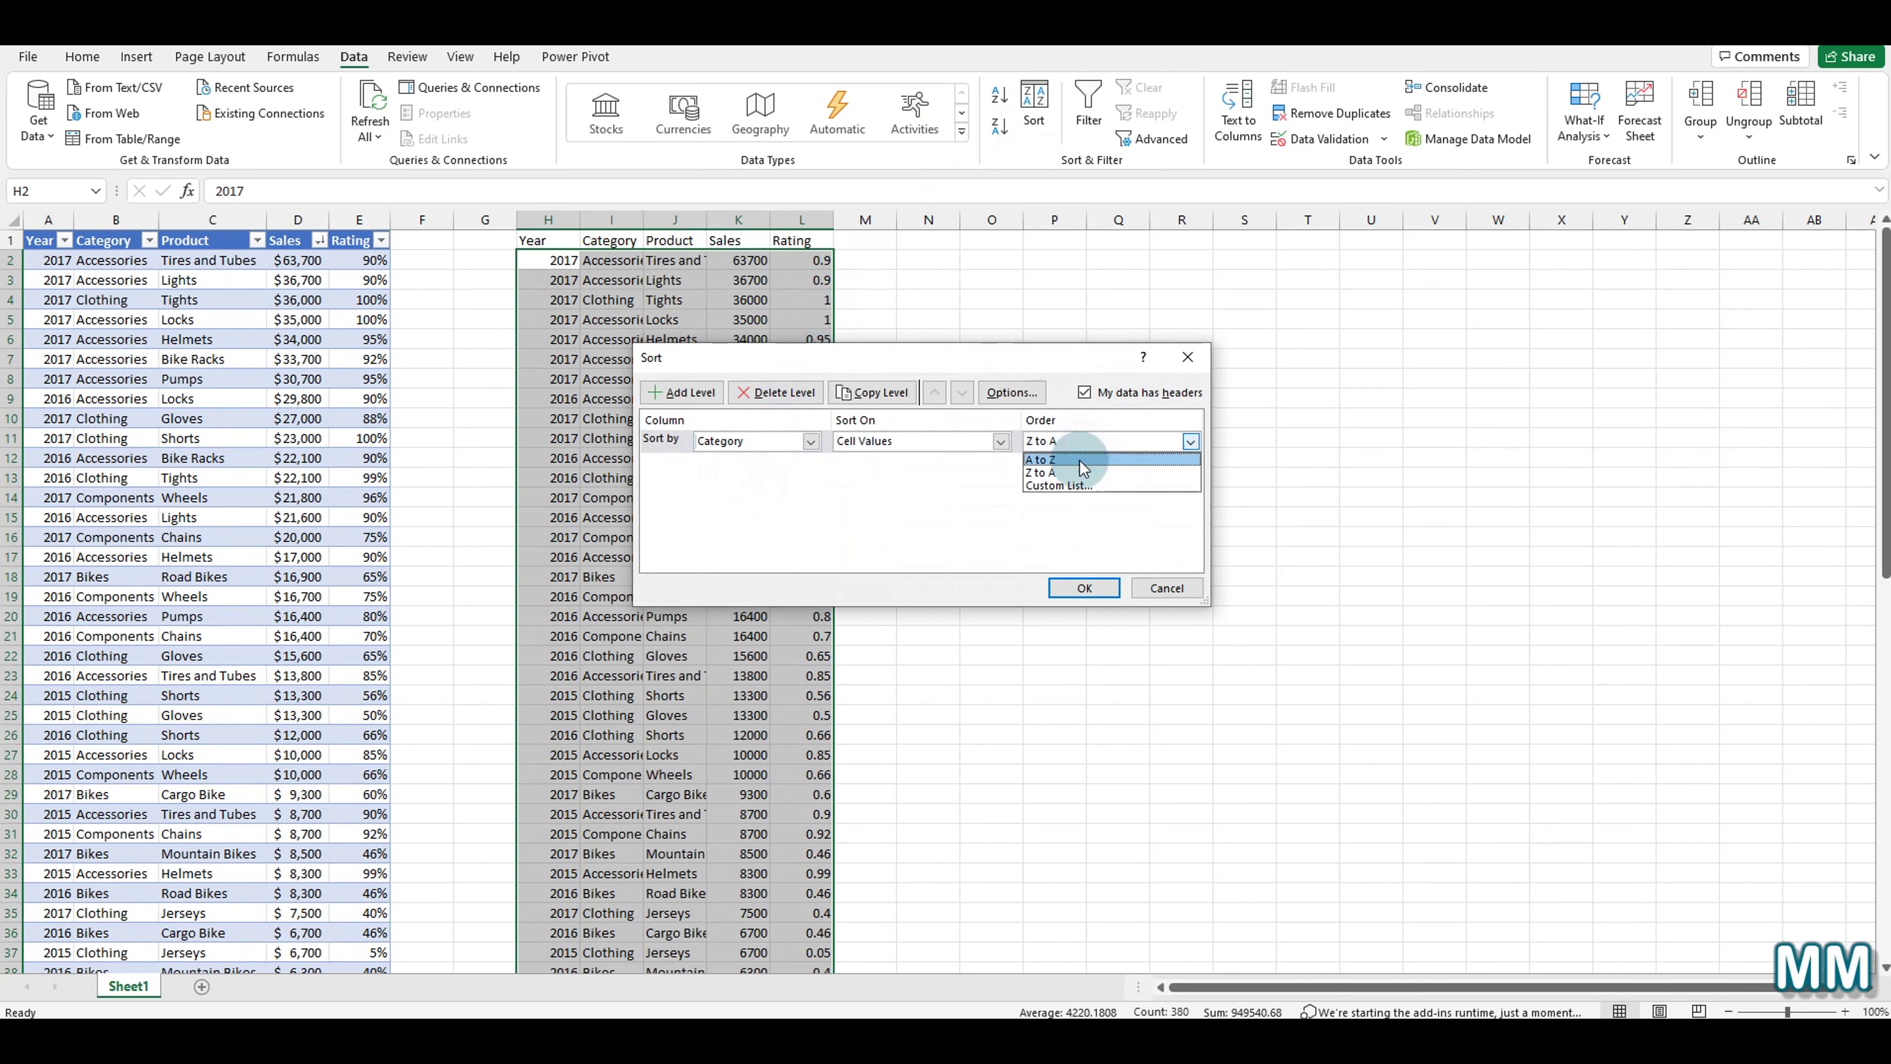
{"action": "left_click", "coordinate": [1081, 460]}
{"action": "left_click", "coordinate": [1083, 588]}
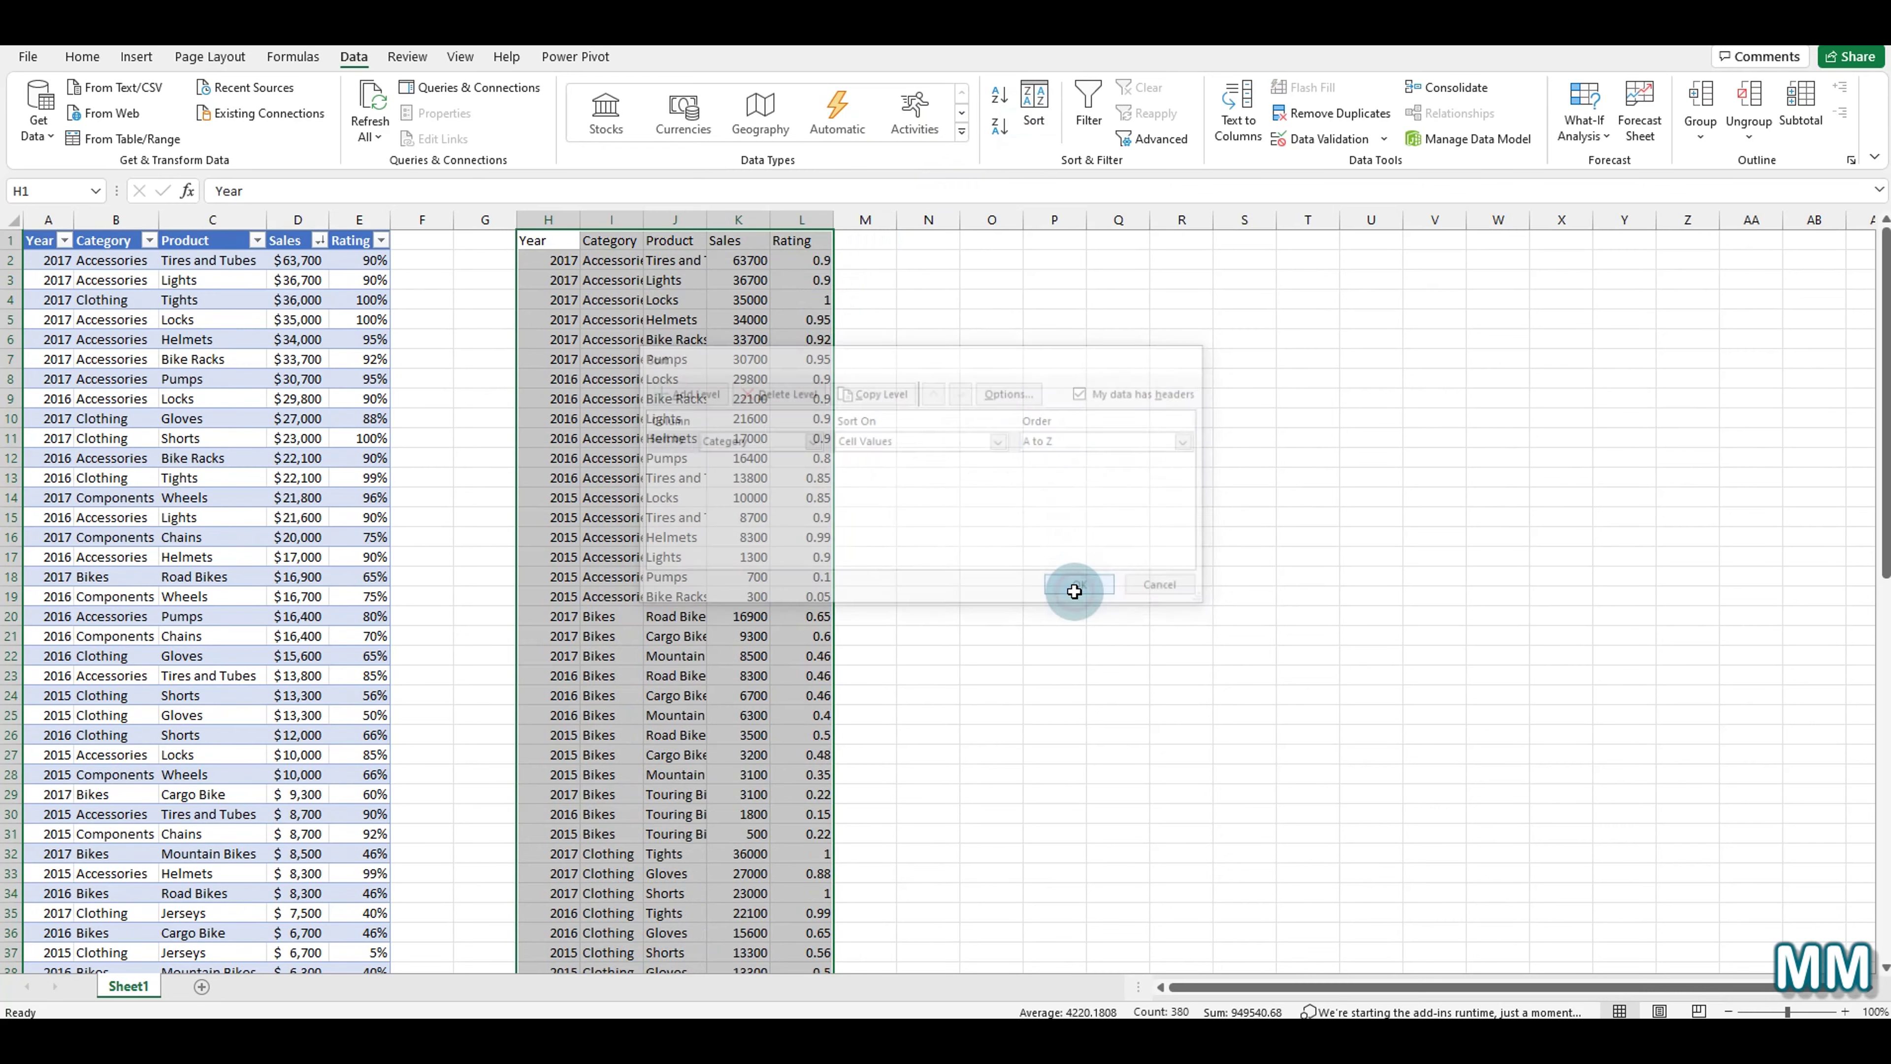
{"action": "left_click_drag", "start_coordinate": [606, 260], "coordinate": [621, 580]}
{"action": "left_click", "coordinate": [272, 378]}
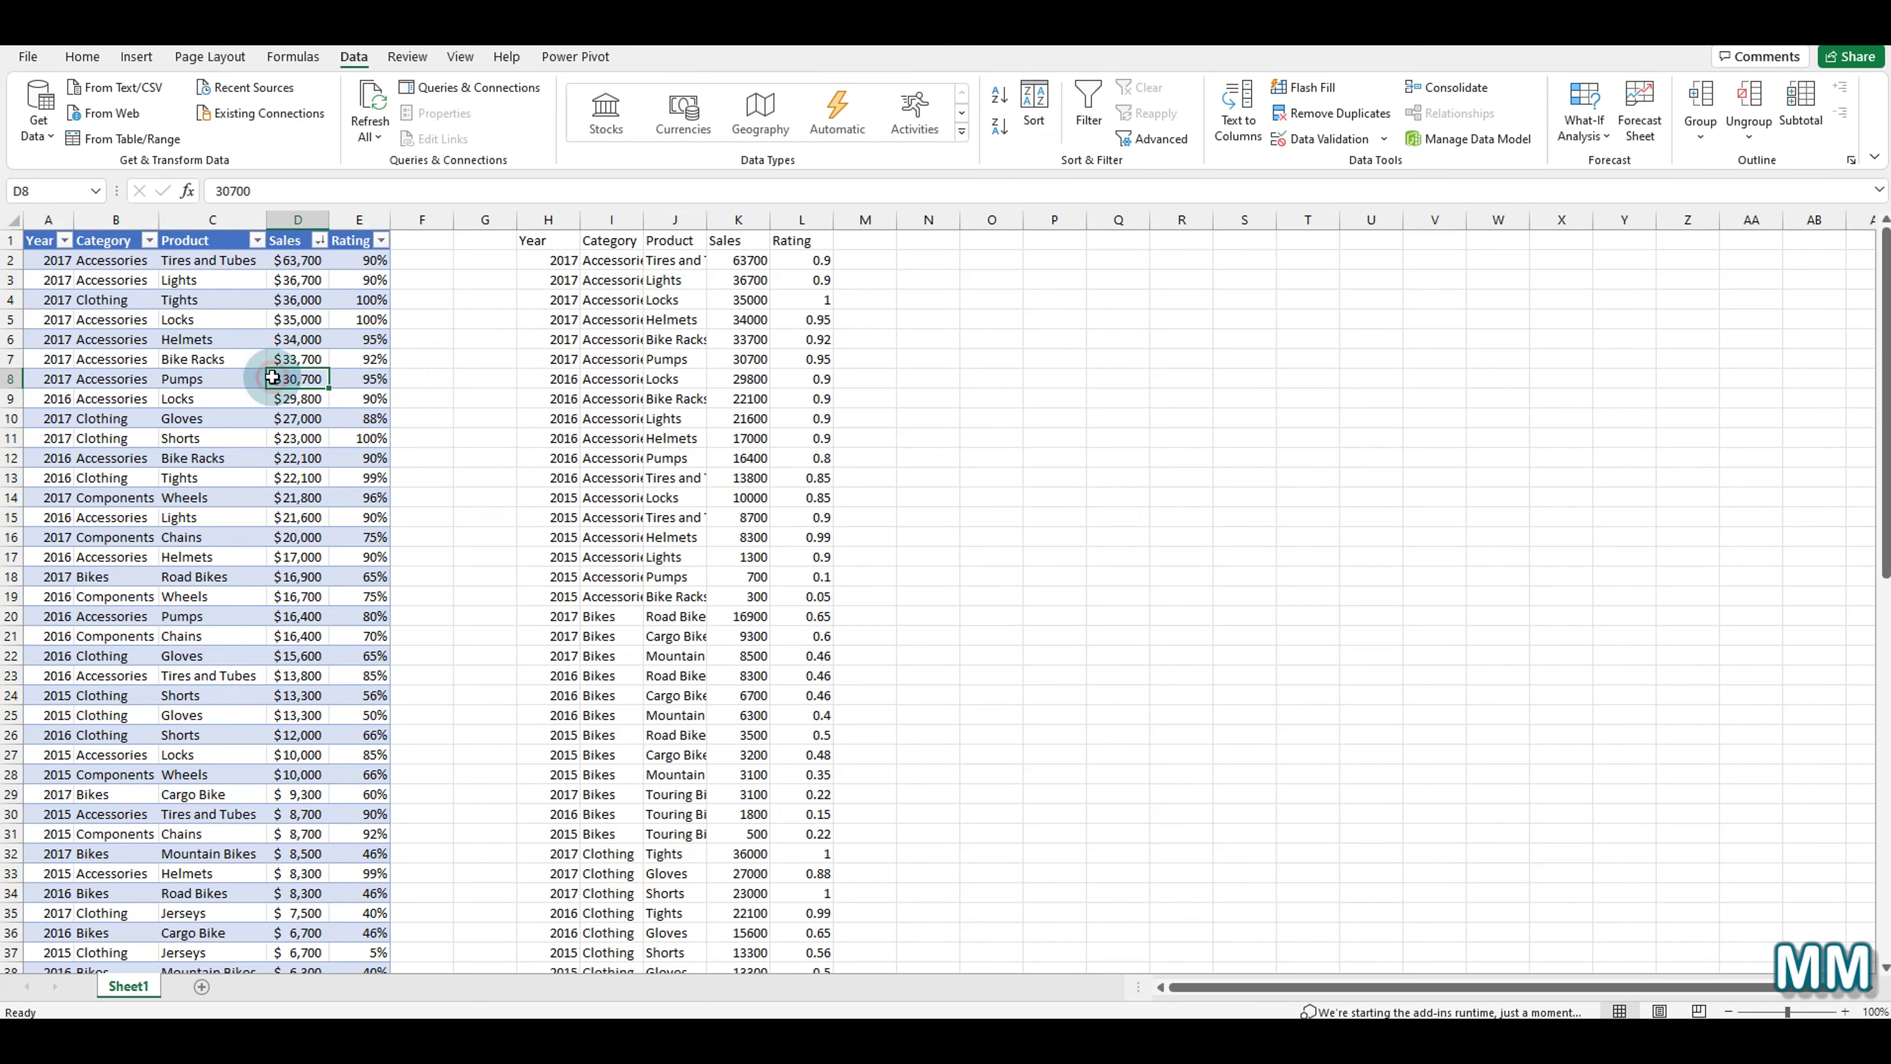
Switch on filter dropdowns across the copied data's headers in H:L.
{"action": "left_click", "coordinate": [703, 364]}
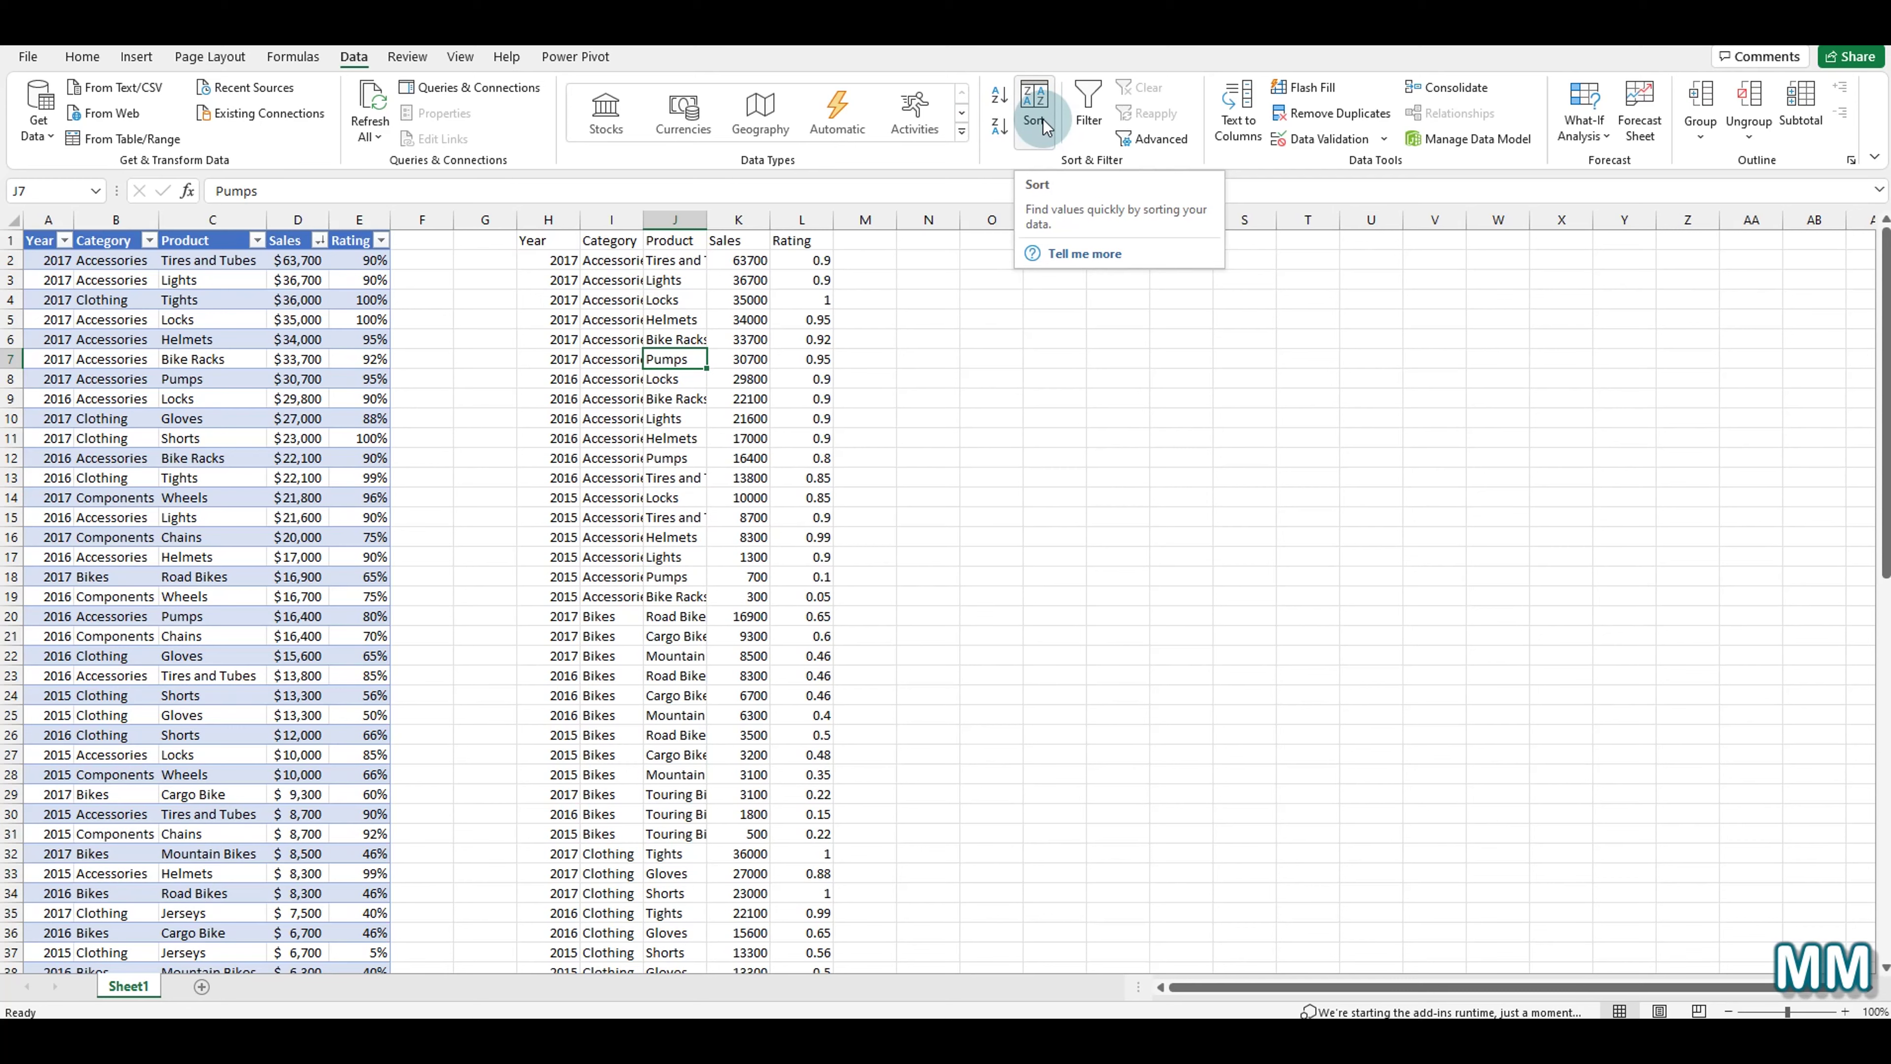
{"action": "left_click", "coordinate": [1086, 123]}
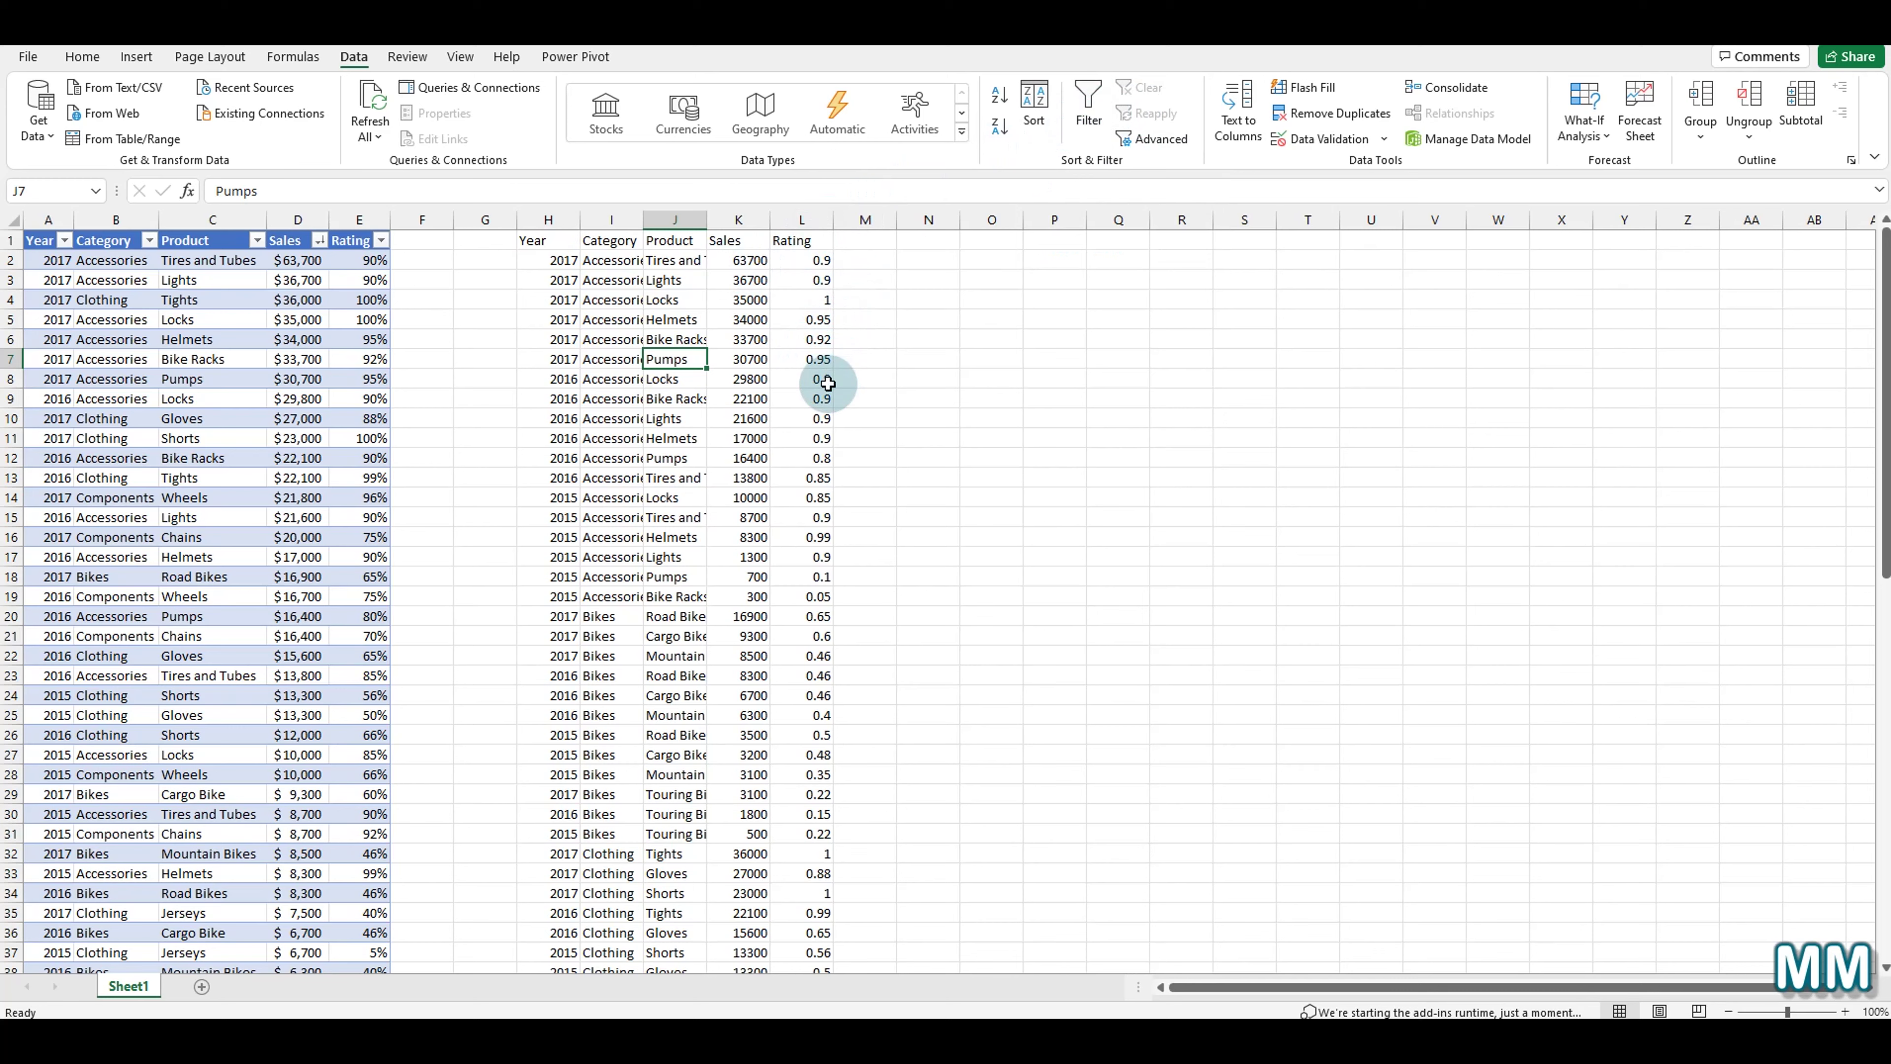
{"action": "left_click", "coordinate": [1110, 104]}
{"action": "left_click", "coordinate": [1110, 104]}
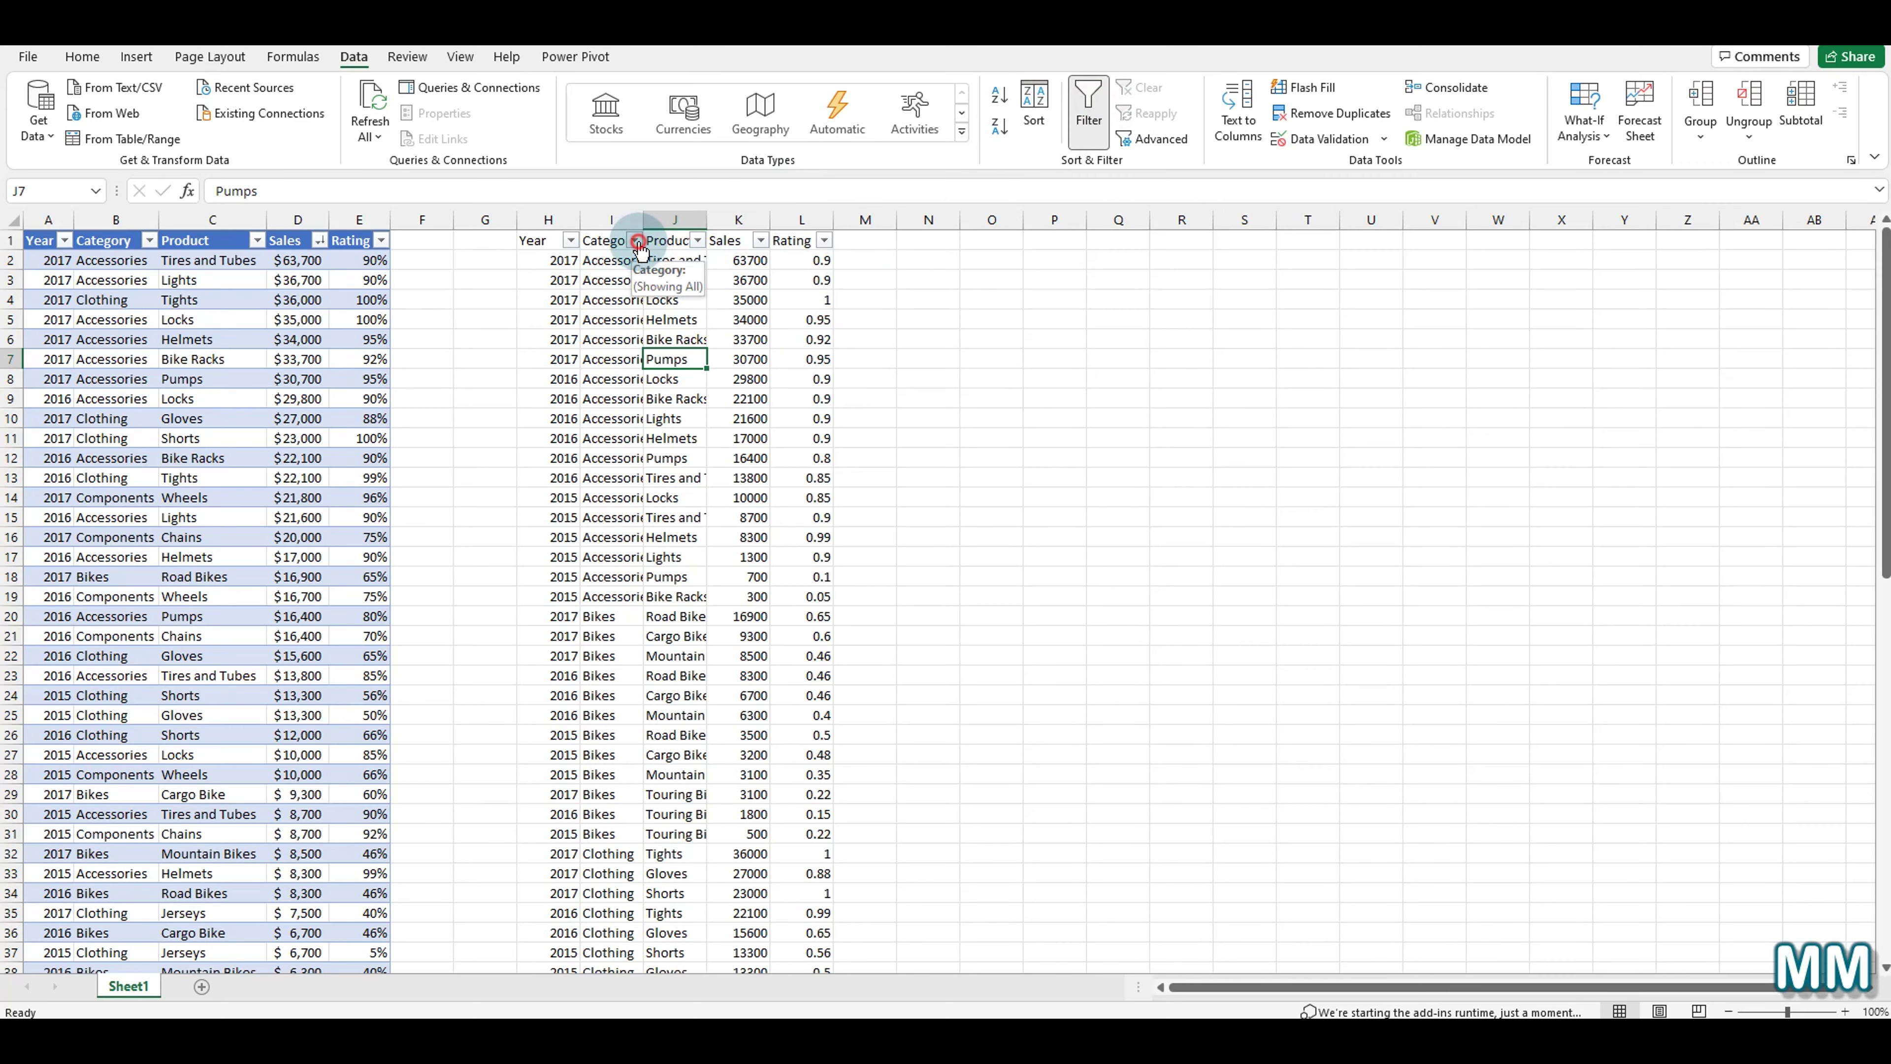
Open the Category filter list on the copy, then on the original sales table.
{"action": "left_click", "coordinate": [634, 239]}
{"action": "left_click", "coordinate": [165, 388]}
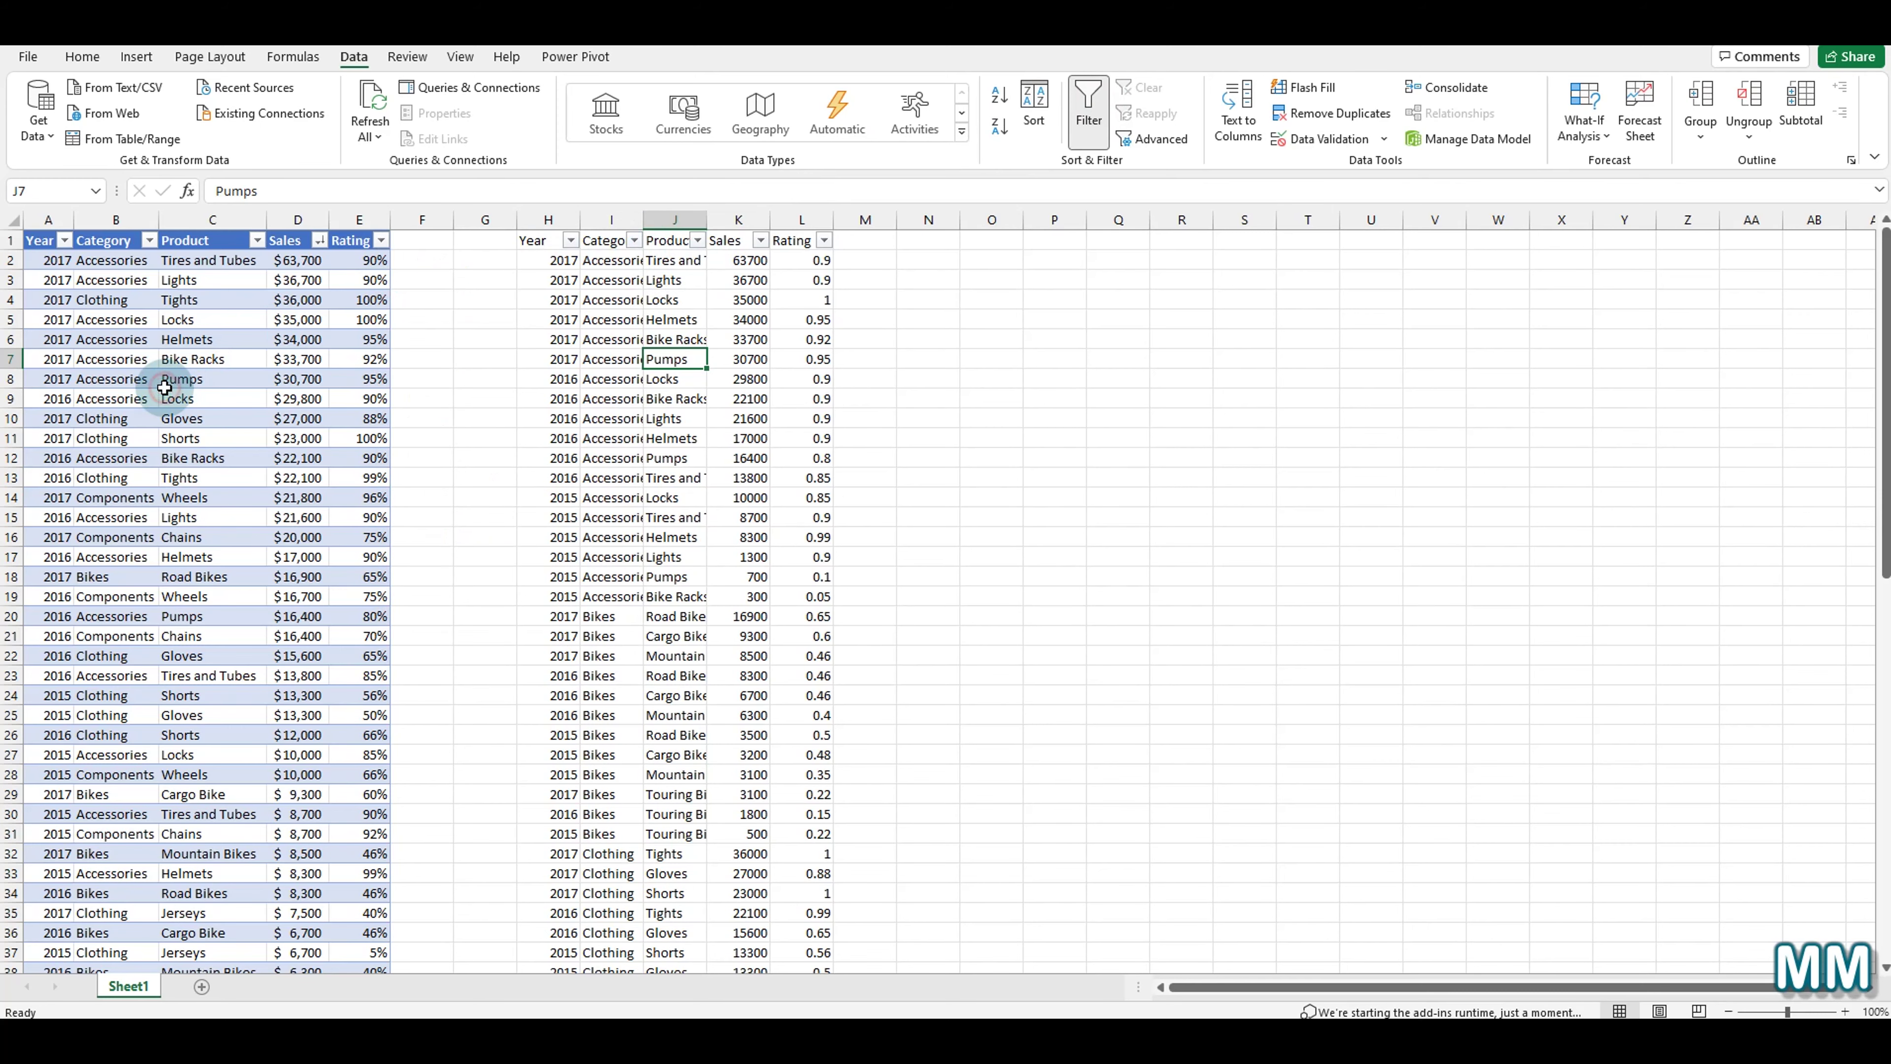
{"action": "left_click", "coordinate": [150, 239]}
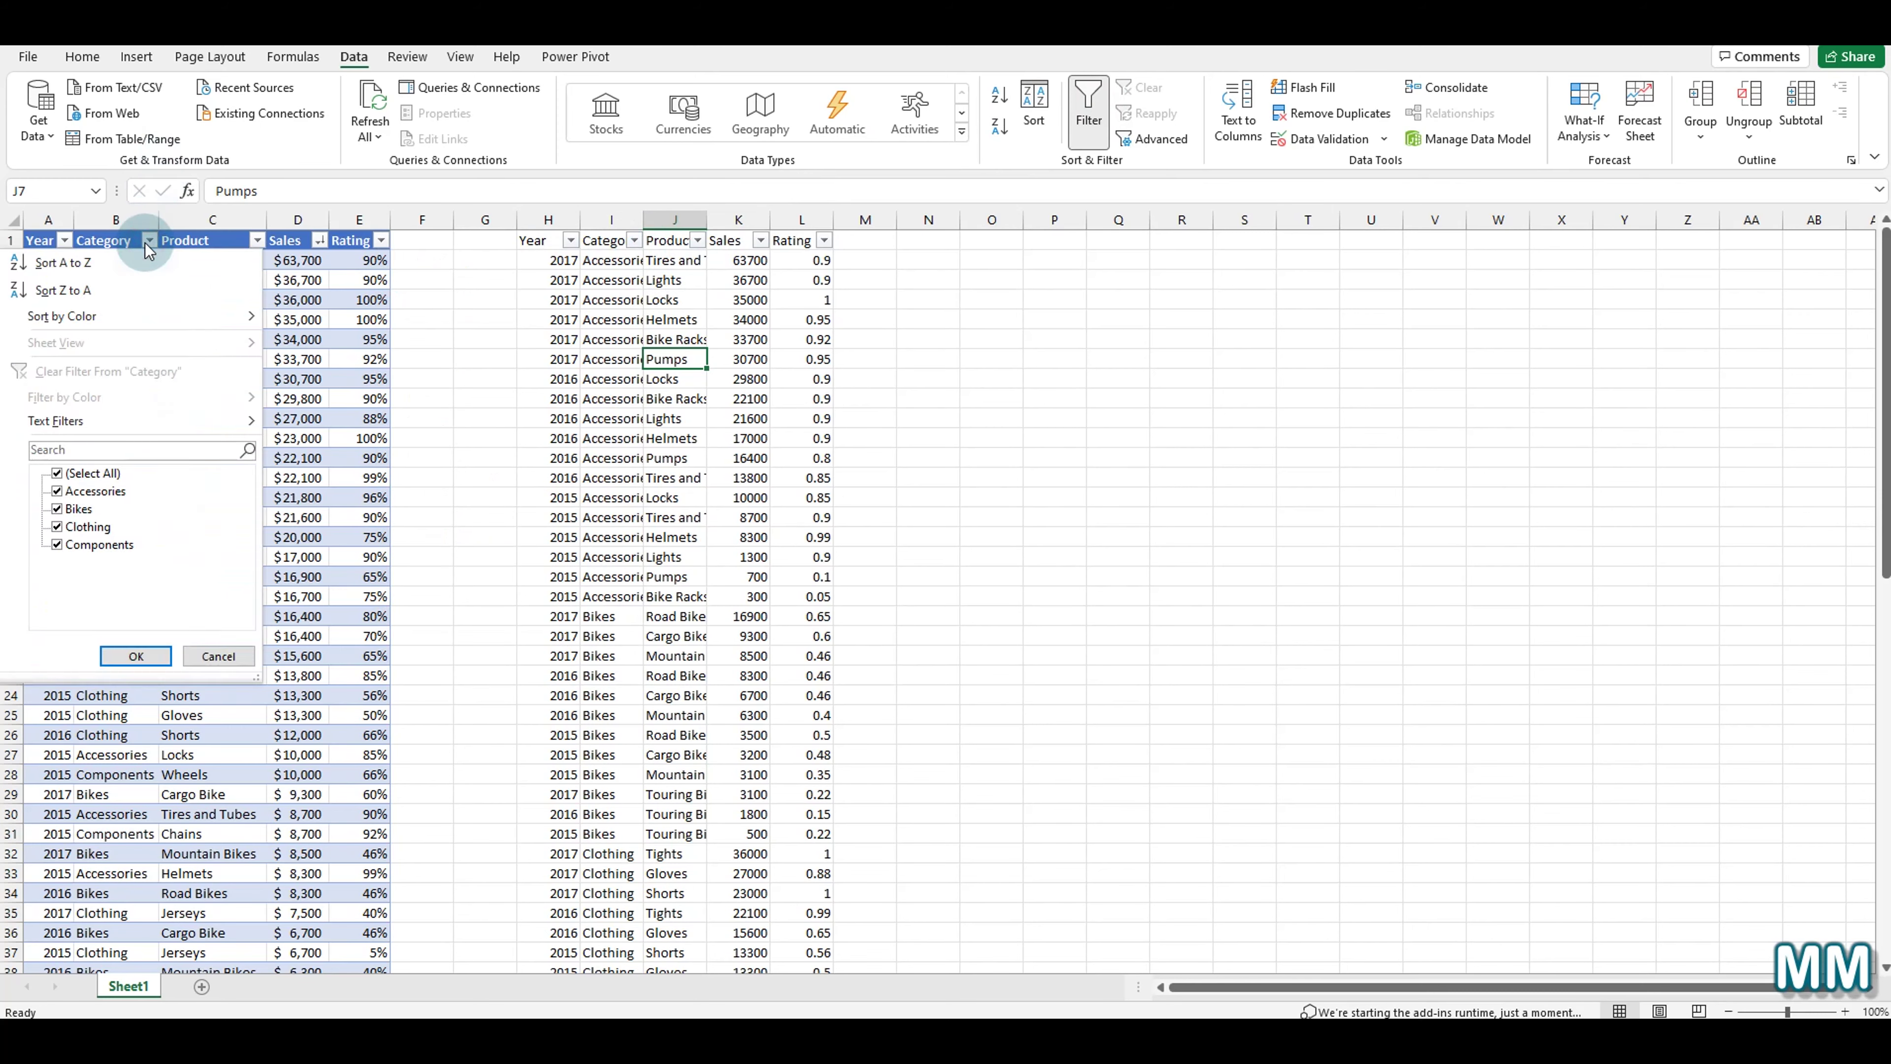
Turn filtering off on the copied data and on the original sales table.
{"action": "left_click", "coordinate": [613, 341]}
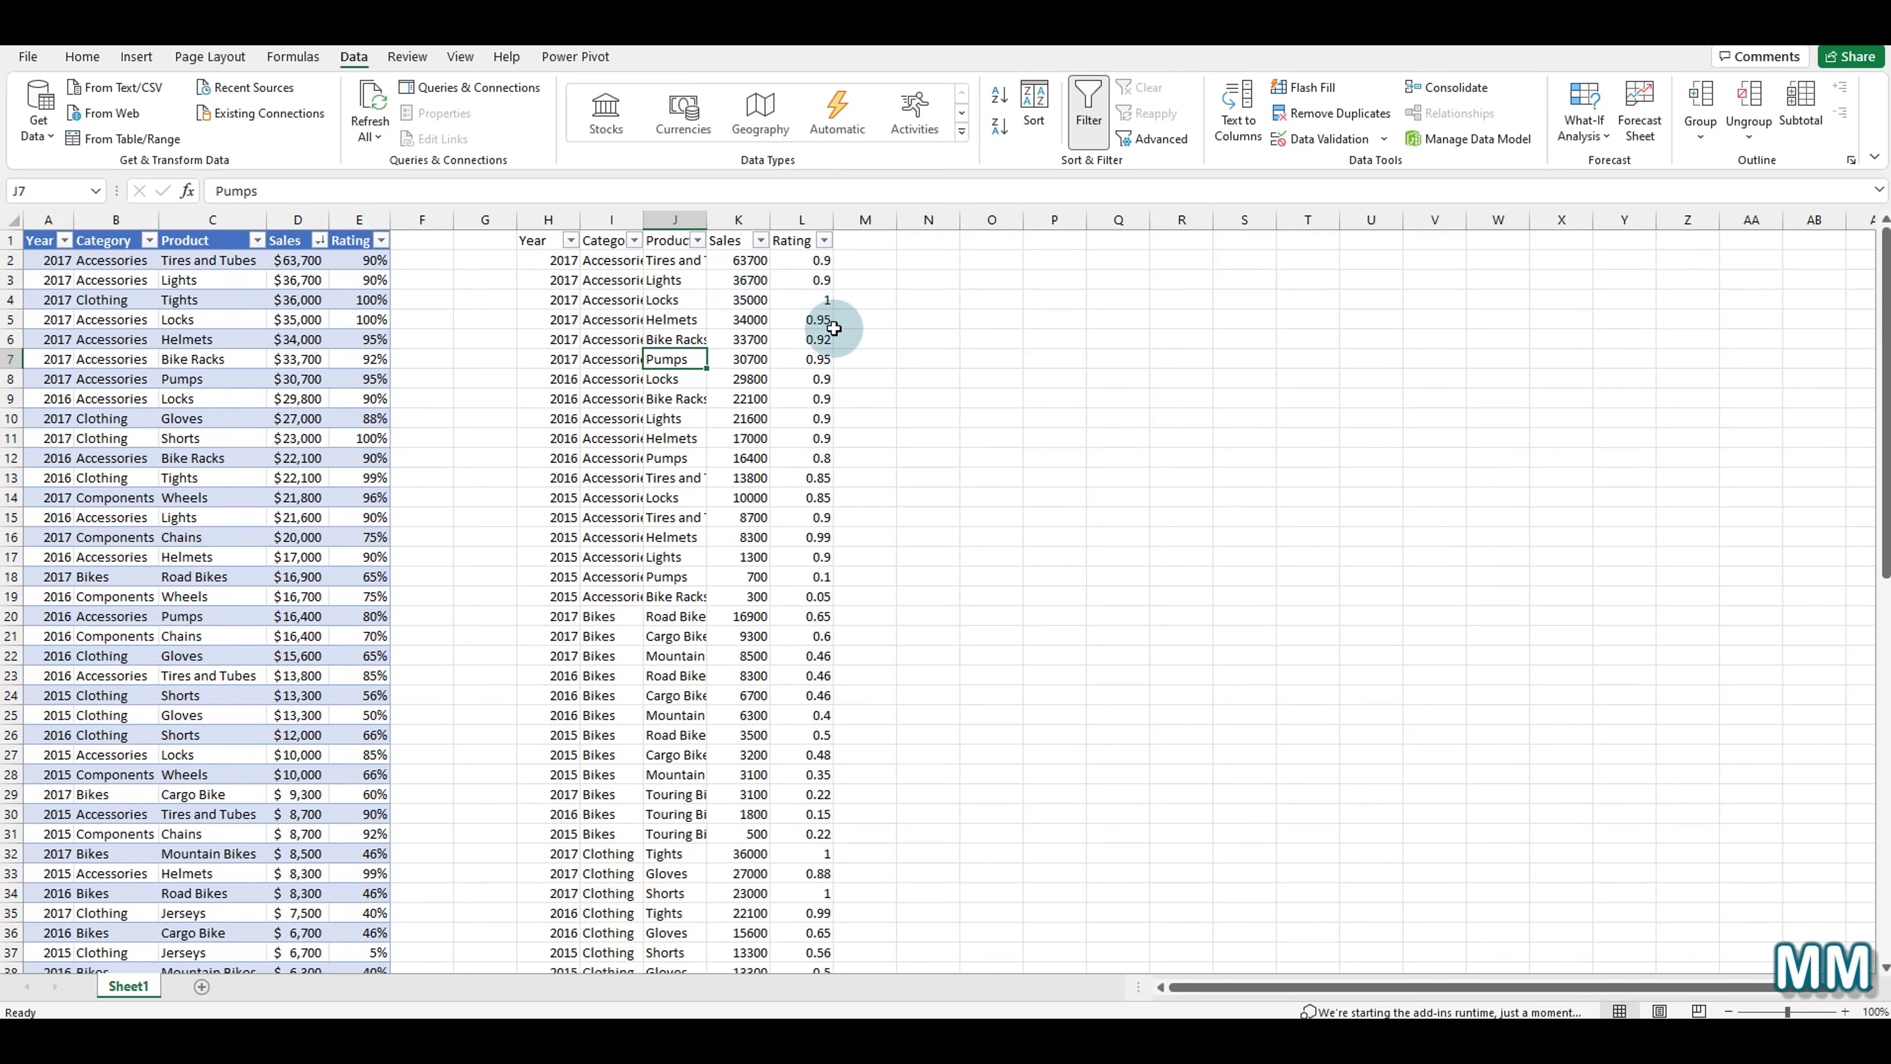
{"action": "left_click", "coordinate": [1099, 137]}
{"action": "left_click", "coordinate": [140, 363]}
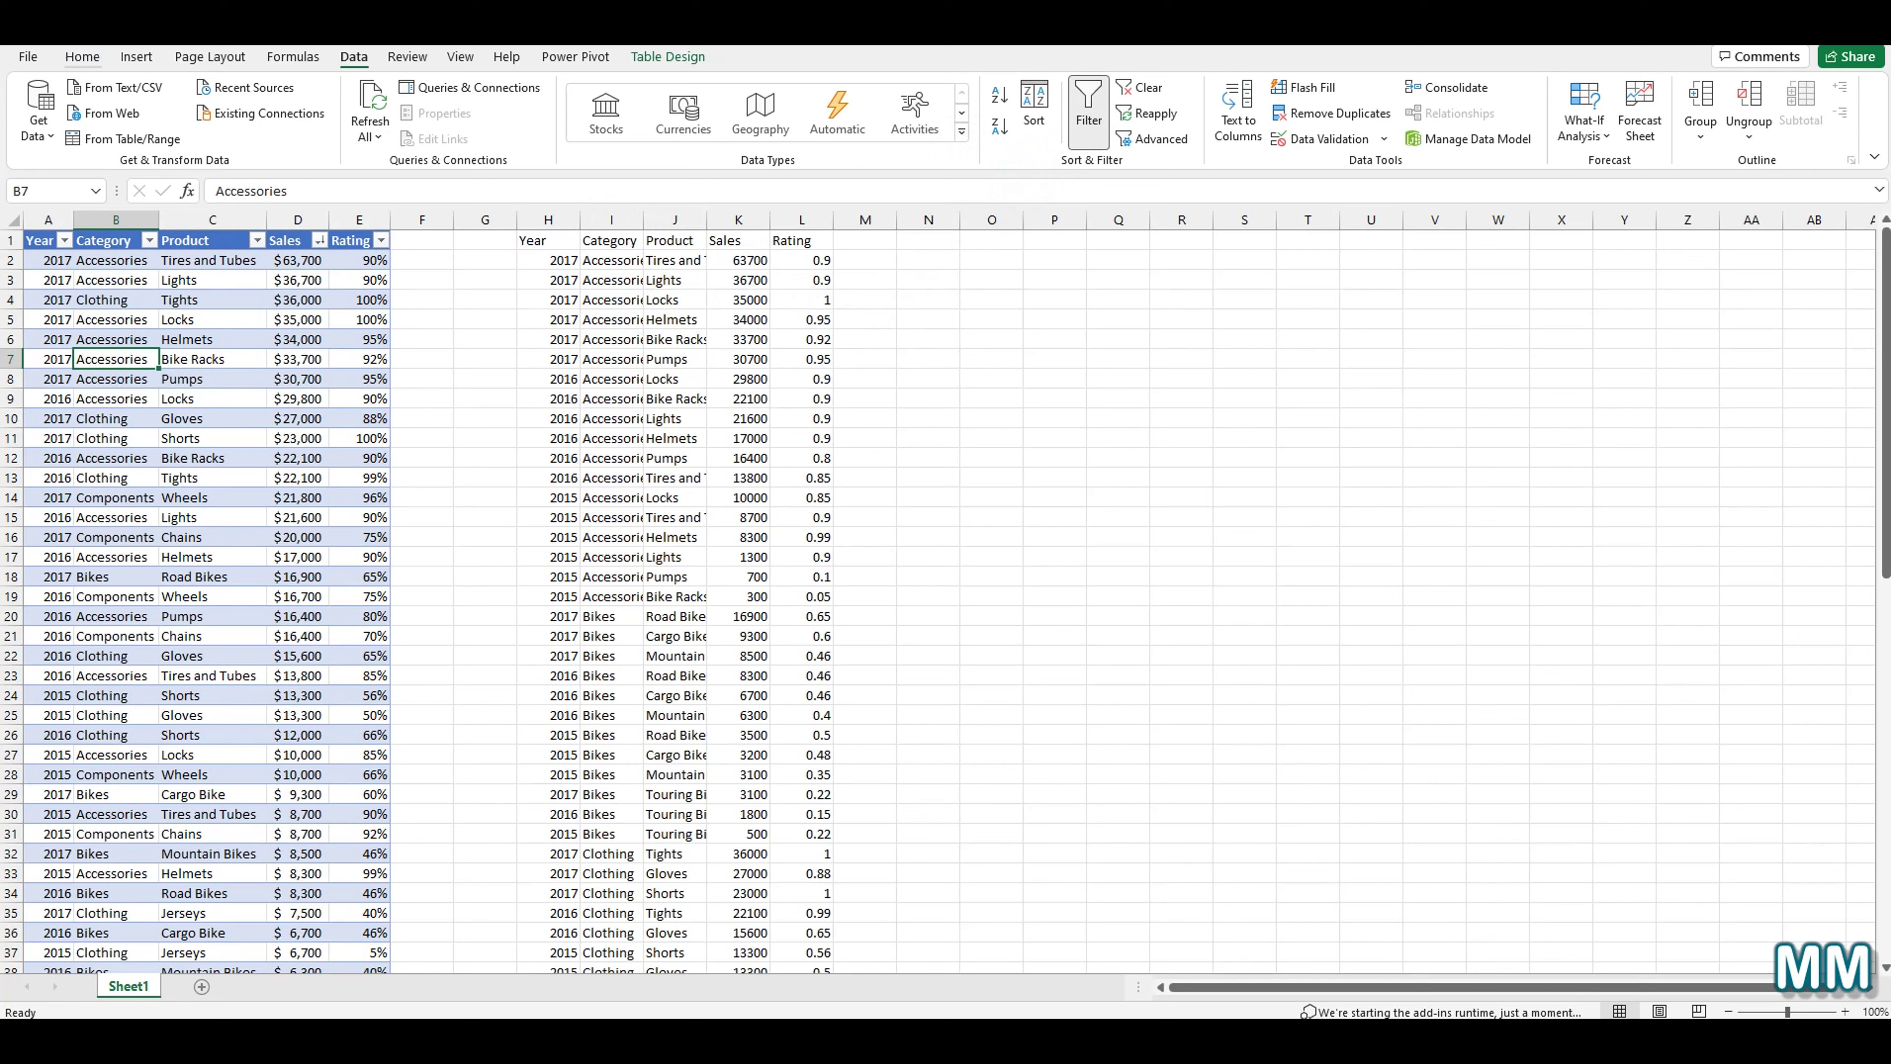
{"action": "left_click", "coordinate": [1089, 112]}
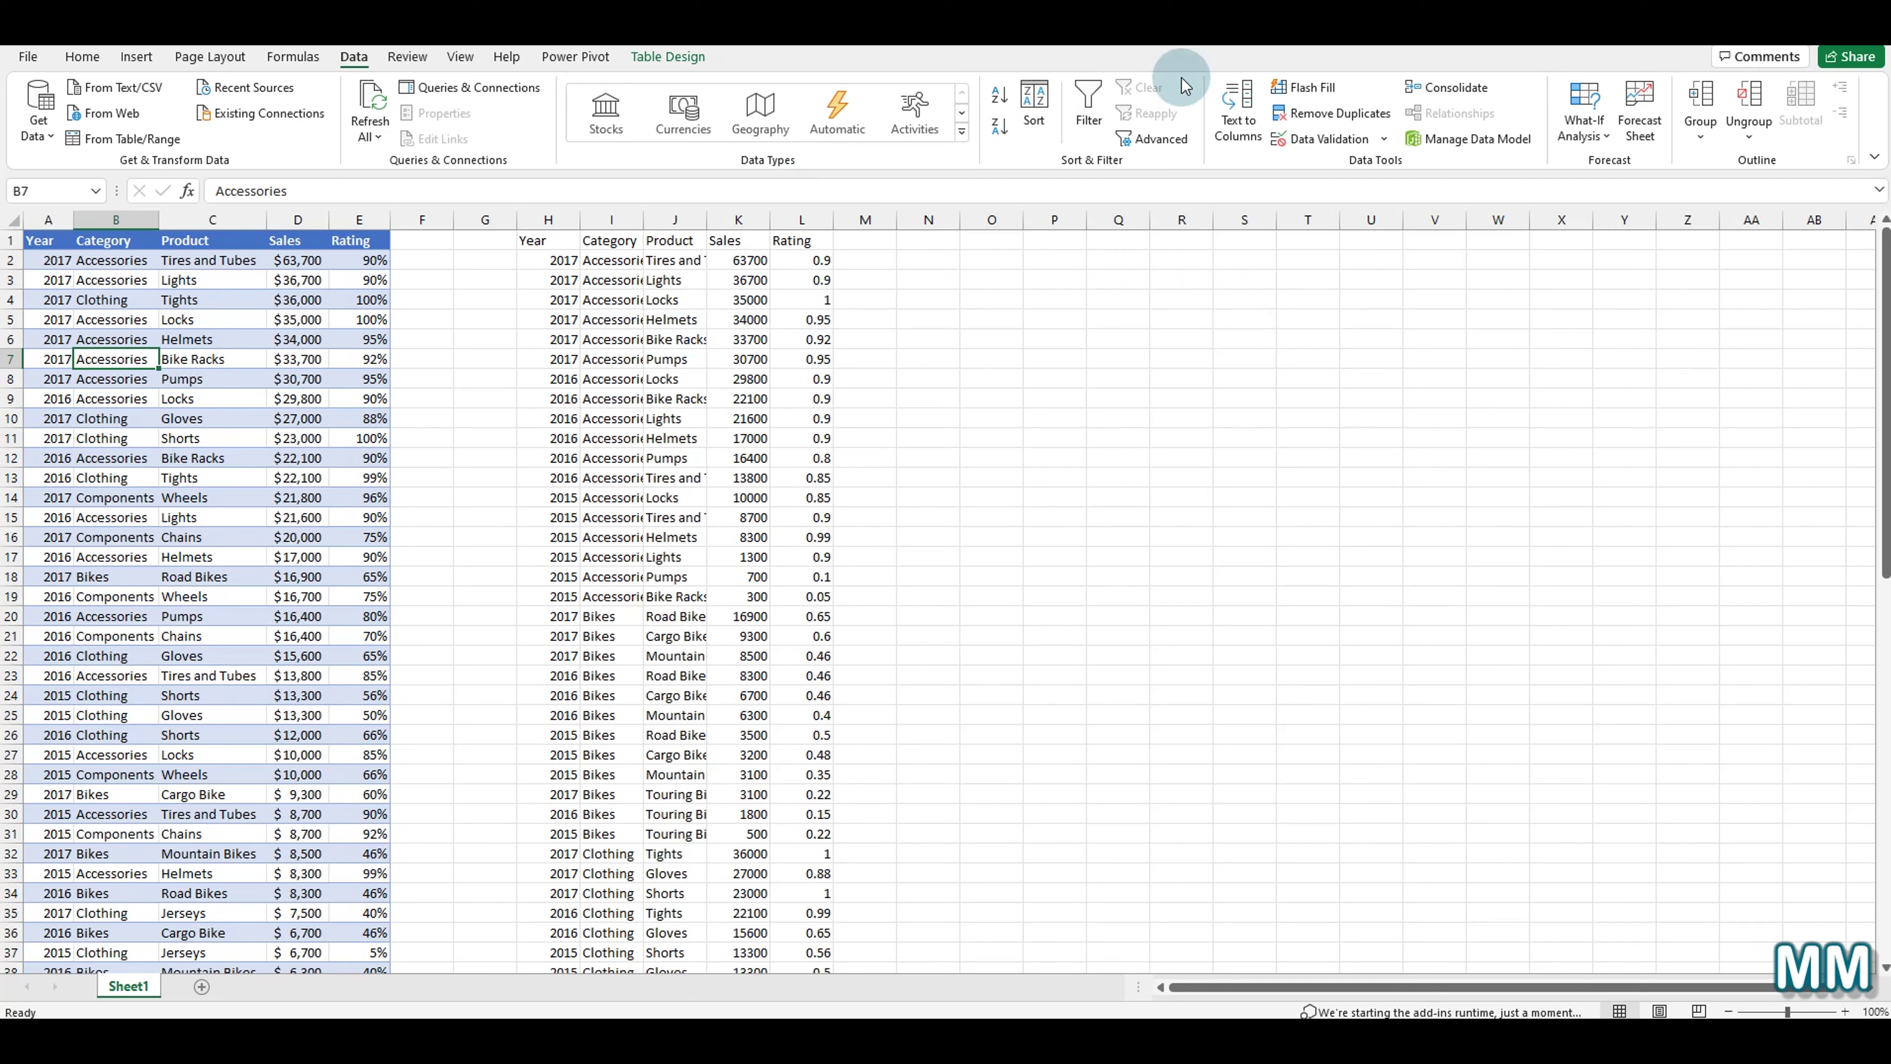
{"action": "left_click", "coordinate": [1156, 142]}
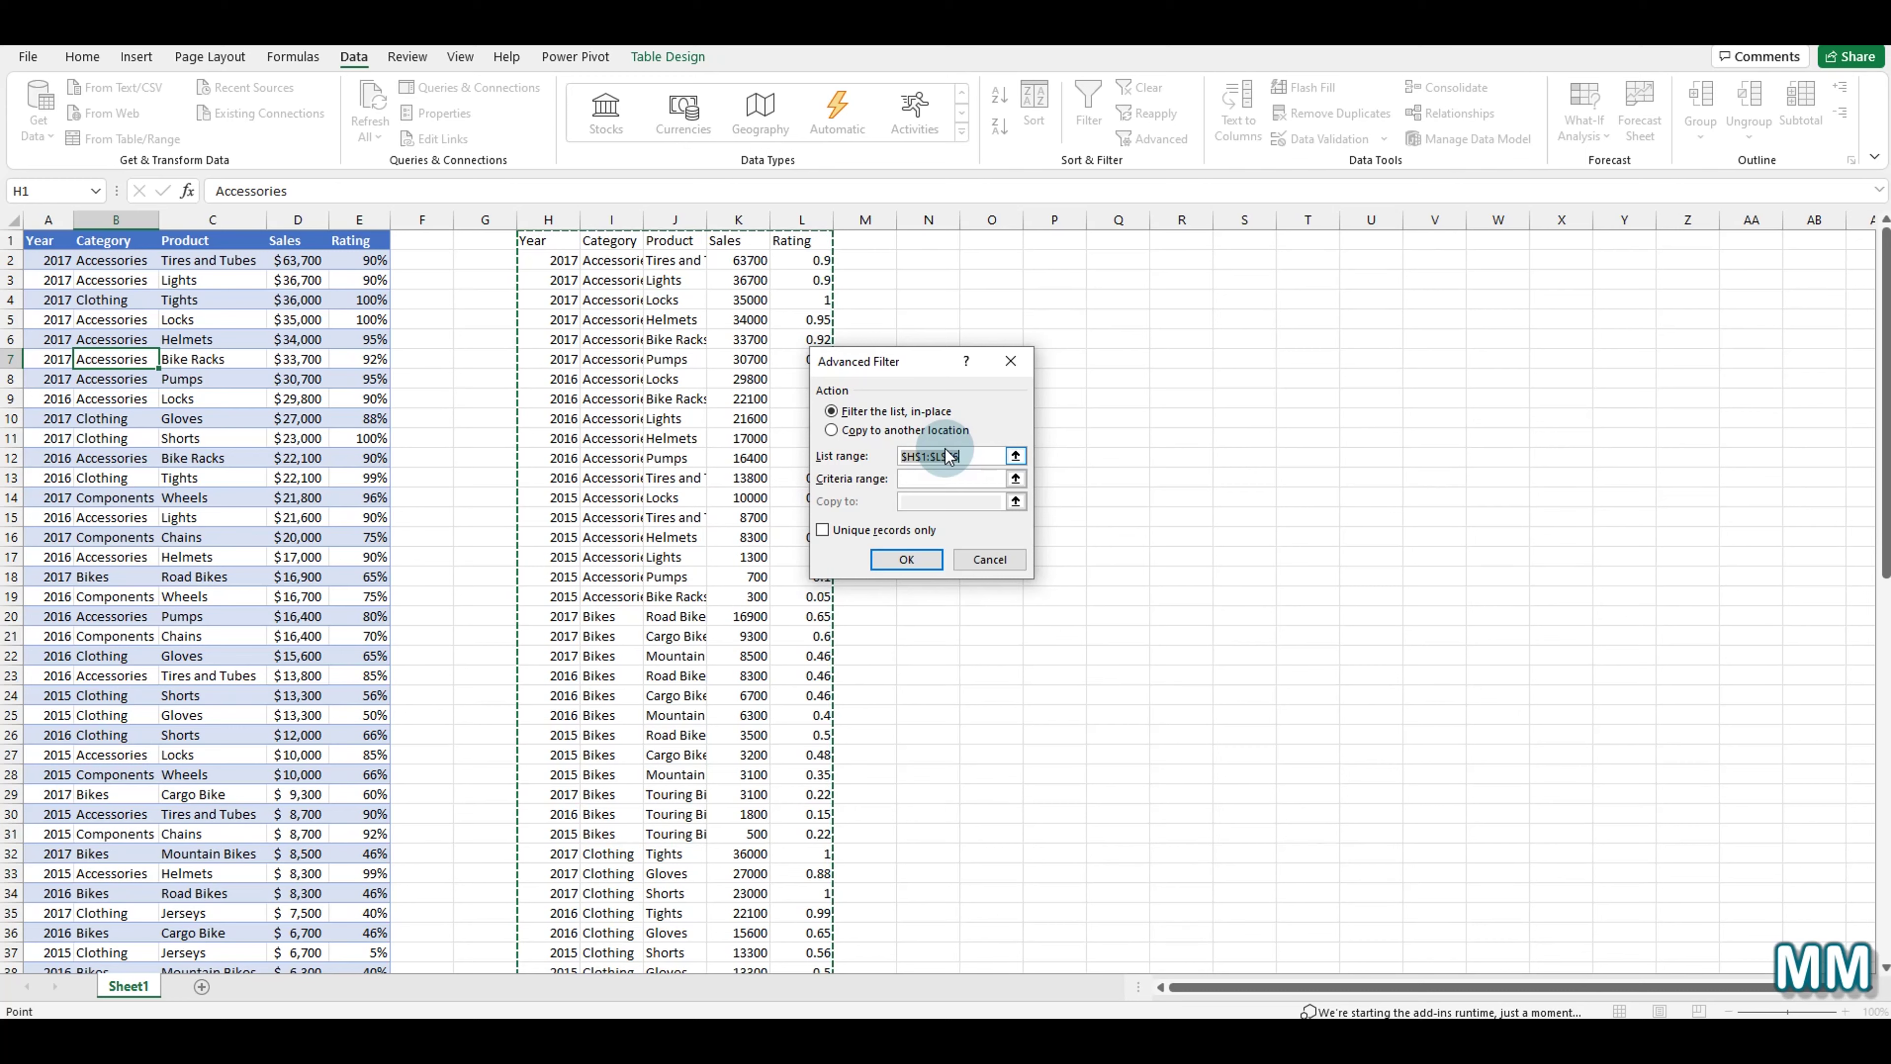
{"action": "left_click", "coordinate": [990, 560]}
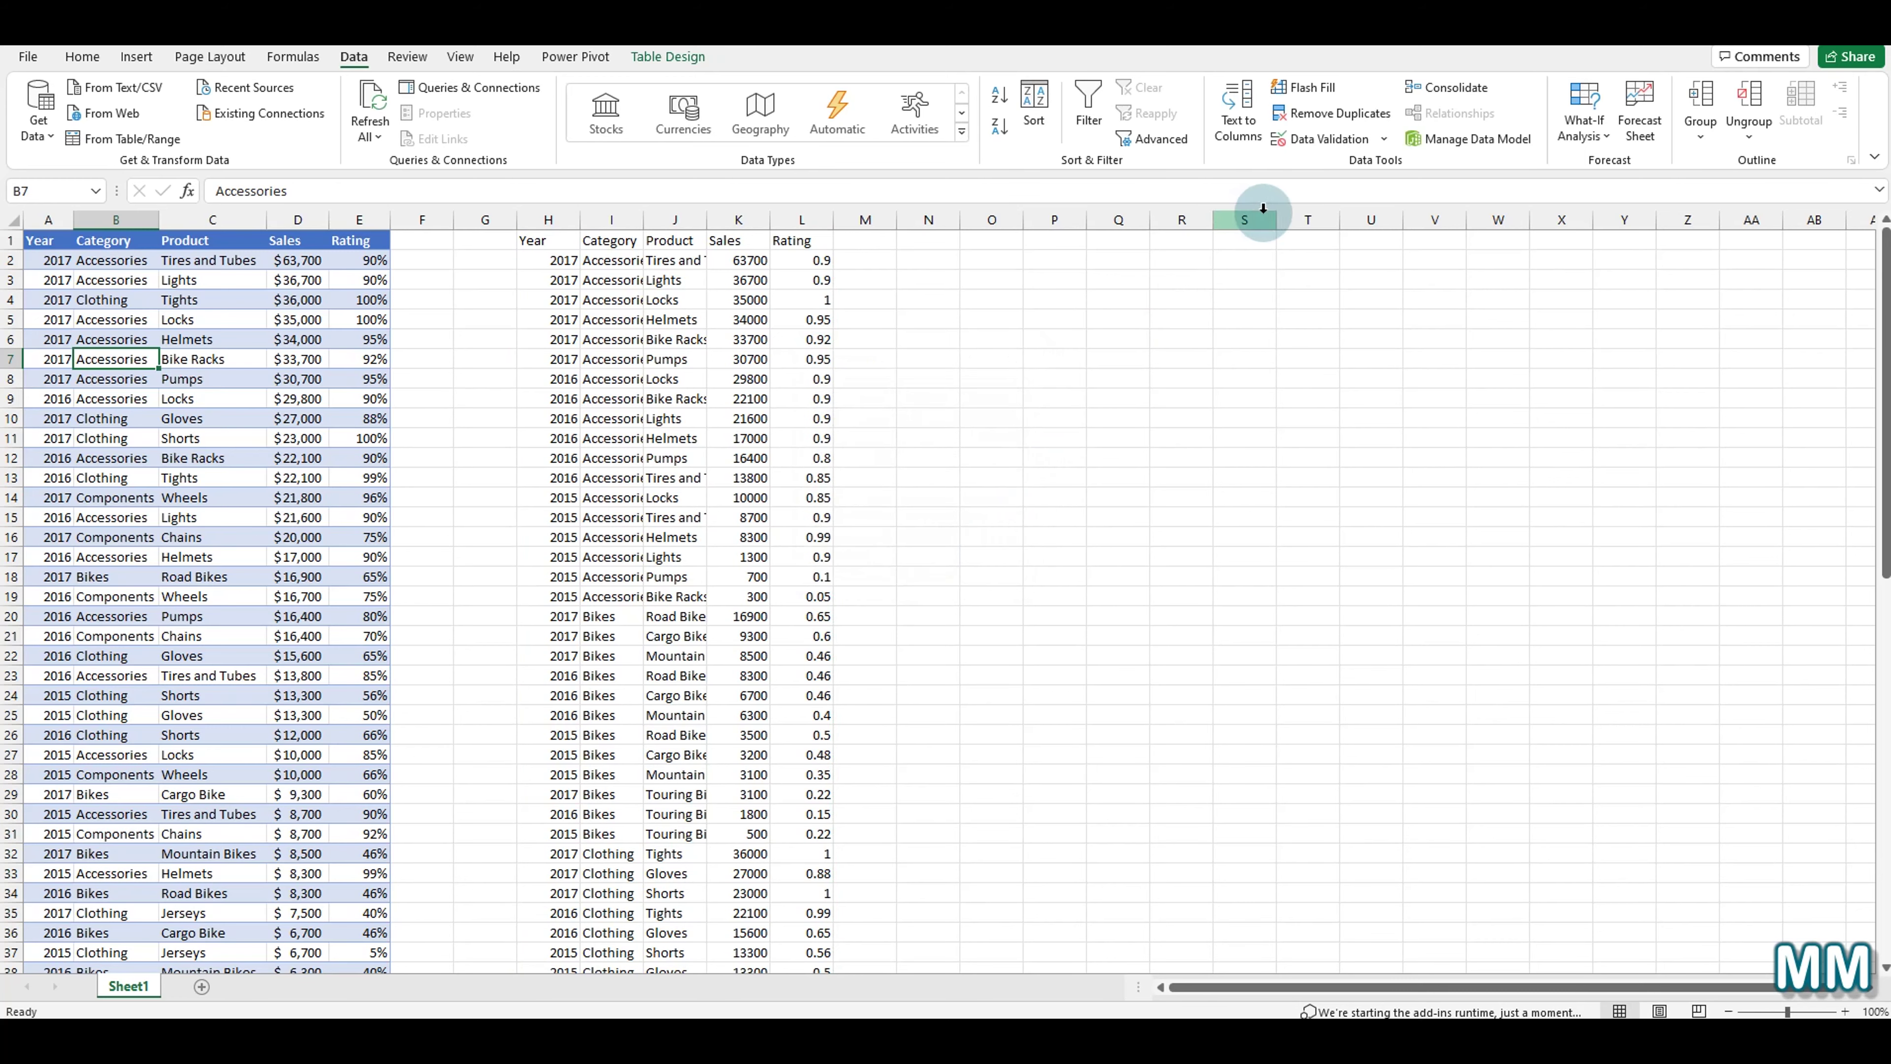
AutoFit copied columns I and J so category and product names like Tires and Tubes fit.
{"action": "double_click", "coordinate": [706, 219]}
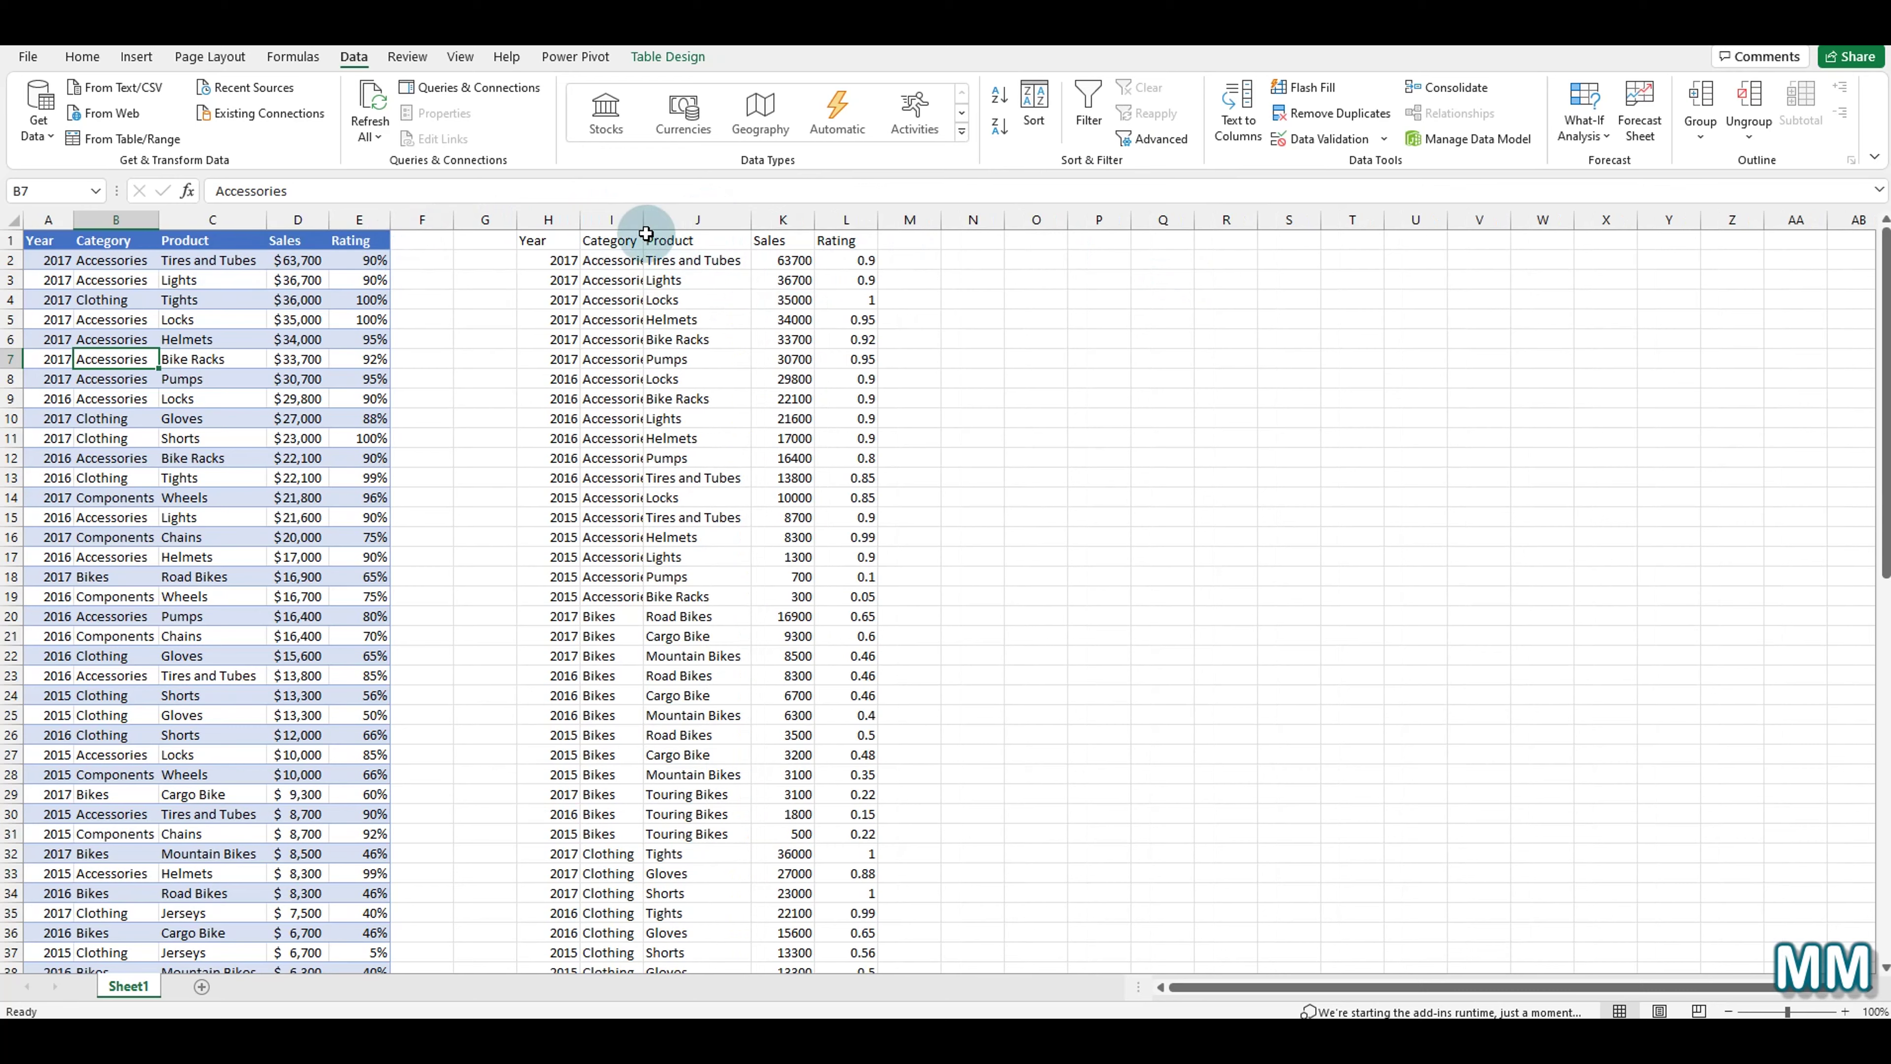
{"action": "left_click_drag", "start_coordinate": [559, 219], "coordinate": [859, 238]}
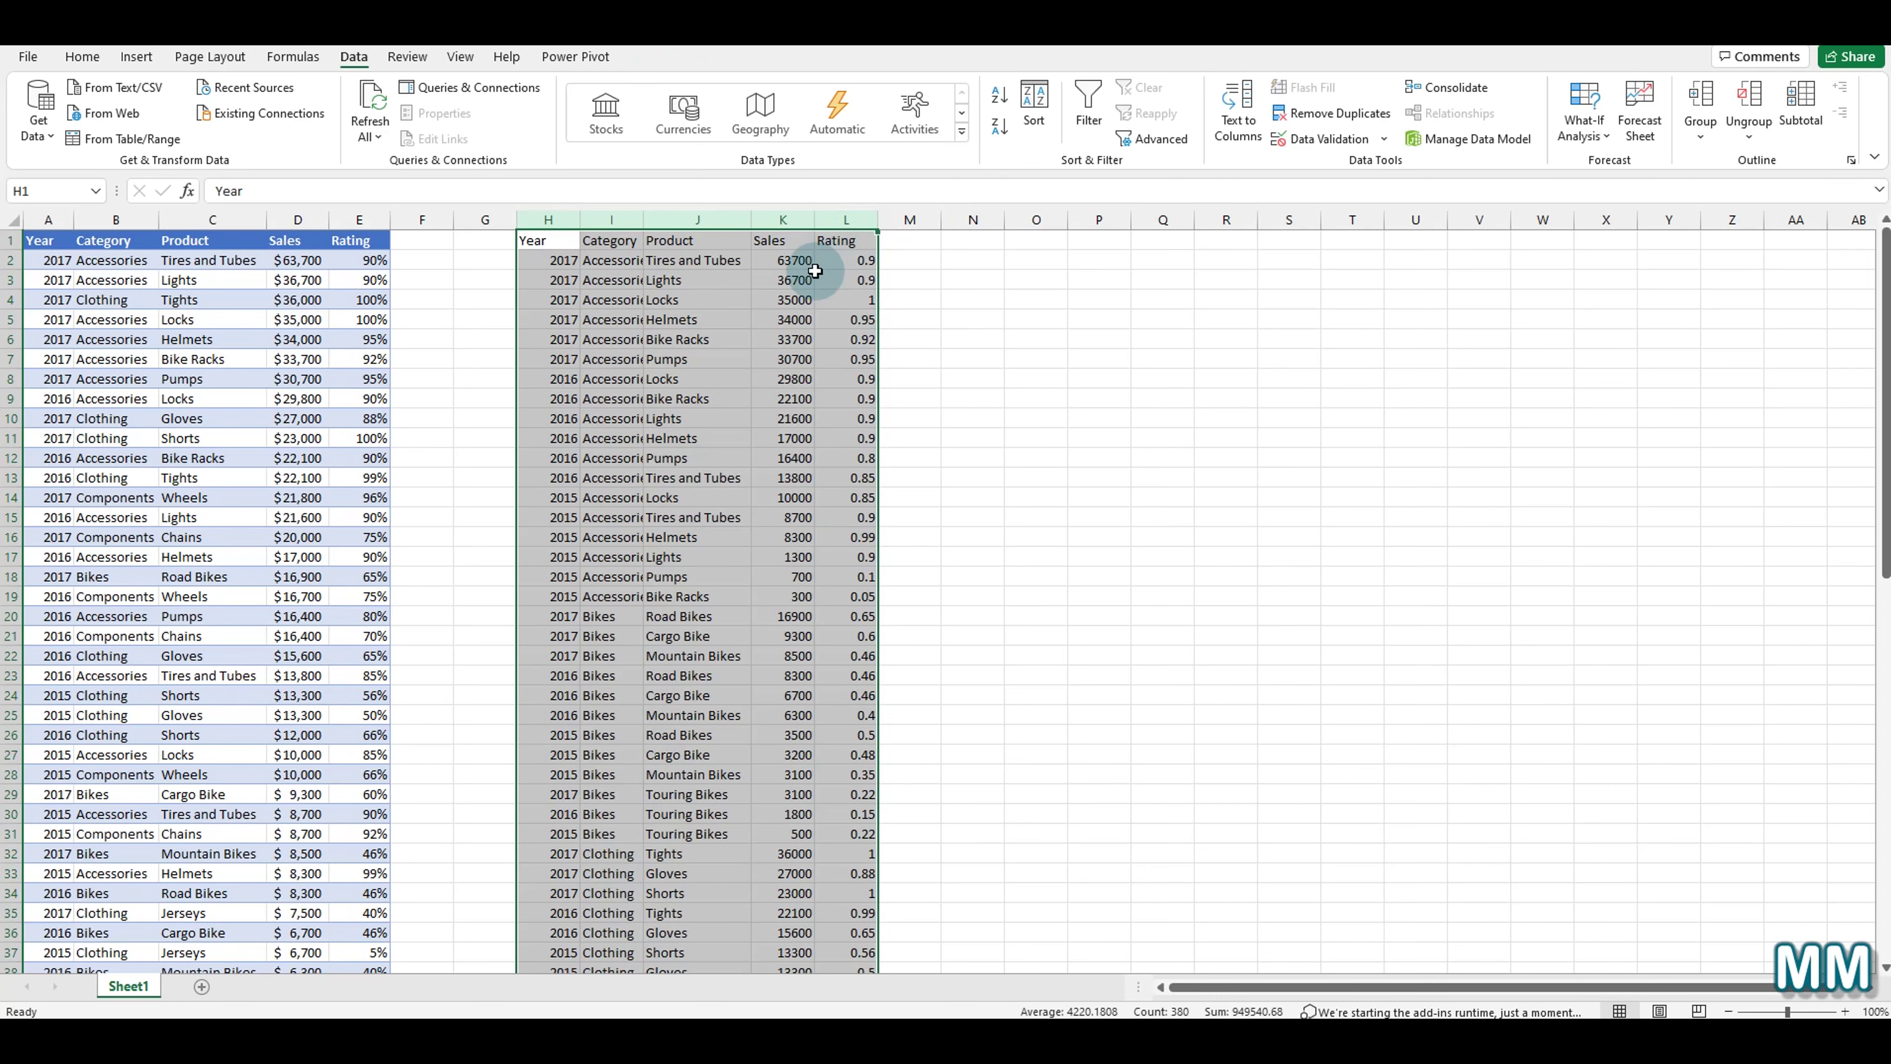
{"action": "left_click", "coordinate": [652, 220]}
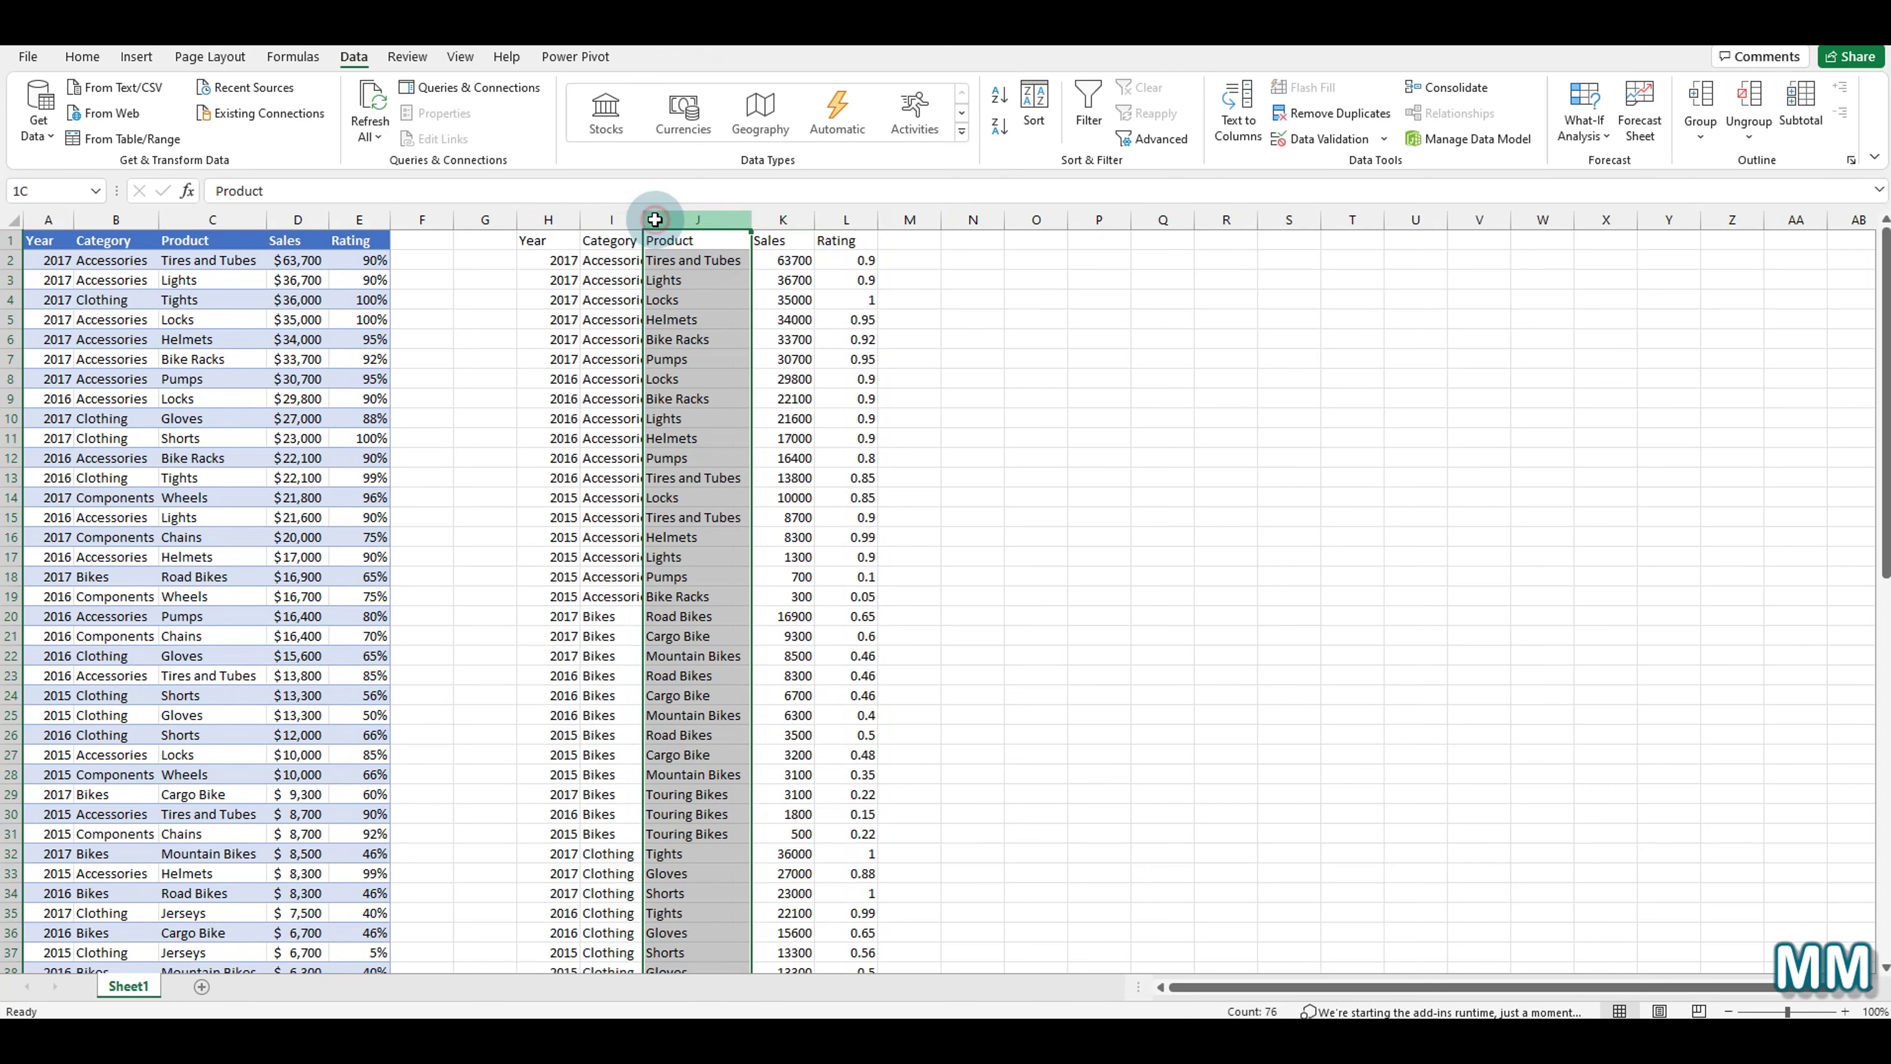
{"action": "double_click", "coordinate": [649, 220]}
{"action": "left_click_drag", "start_coordinate": [726, 260], "coordinate": [707, 815]}
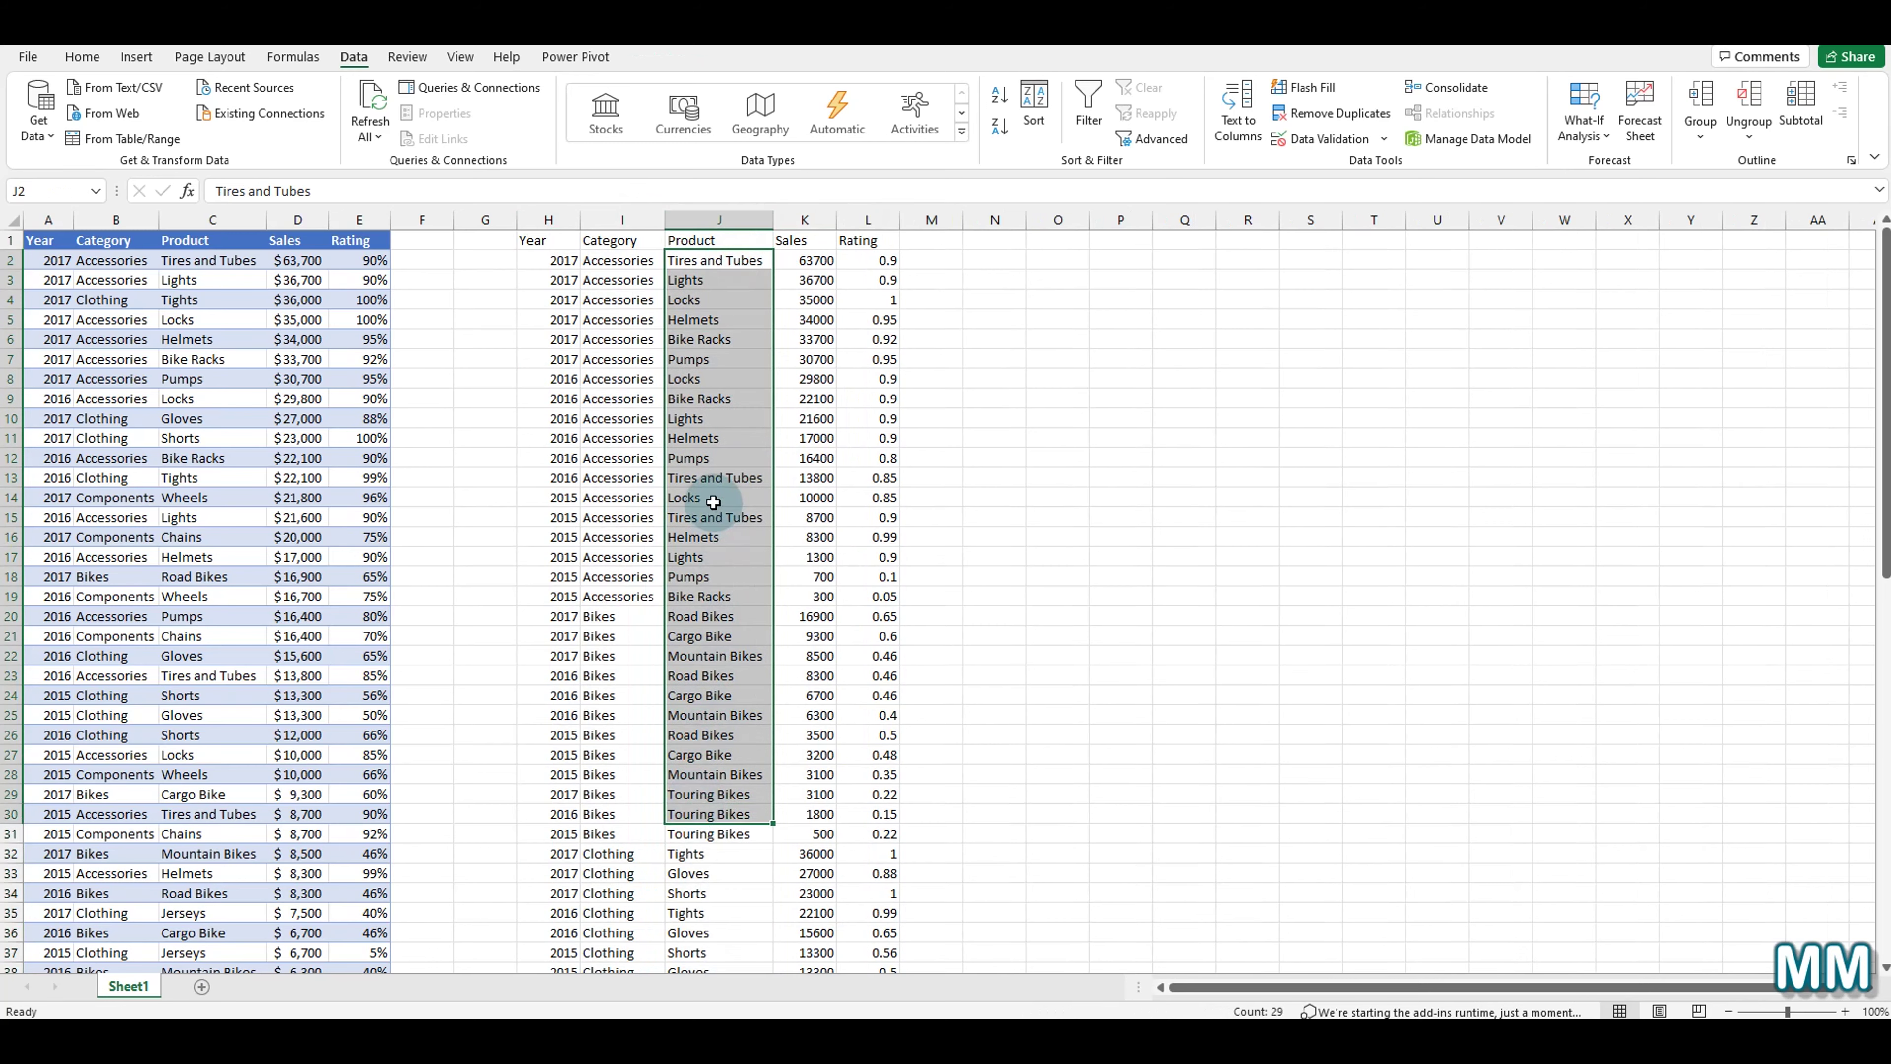
{"action": "left_click", "coordinate": [731, 480]}
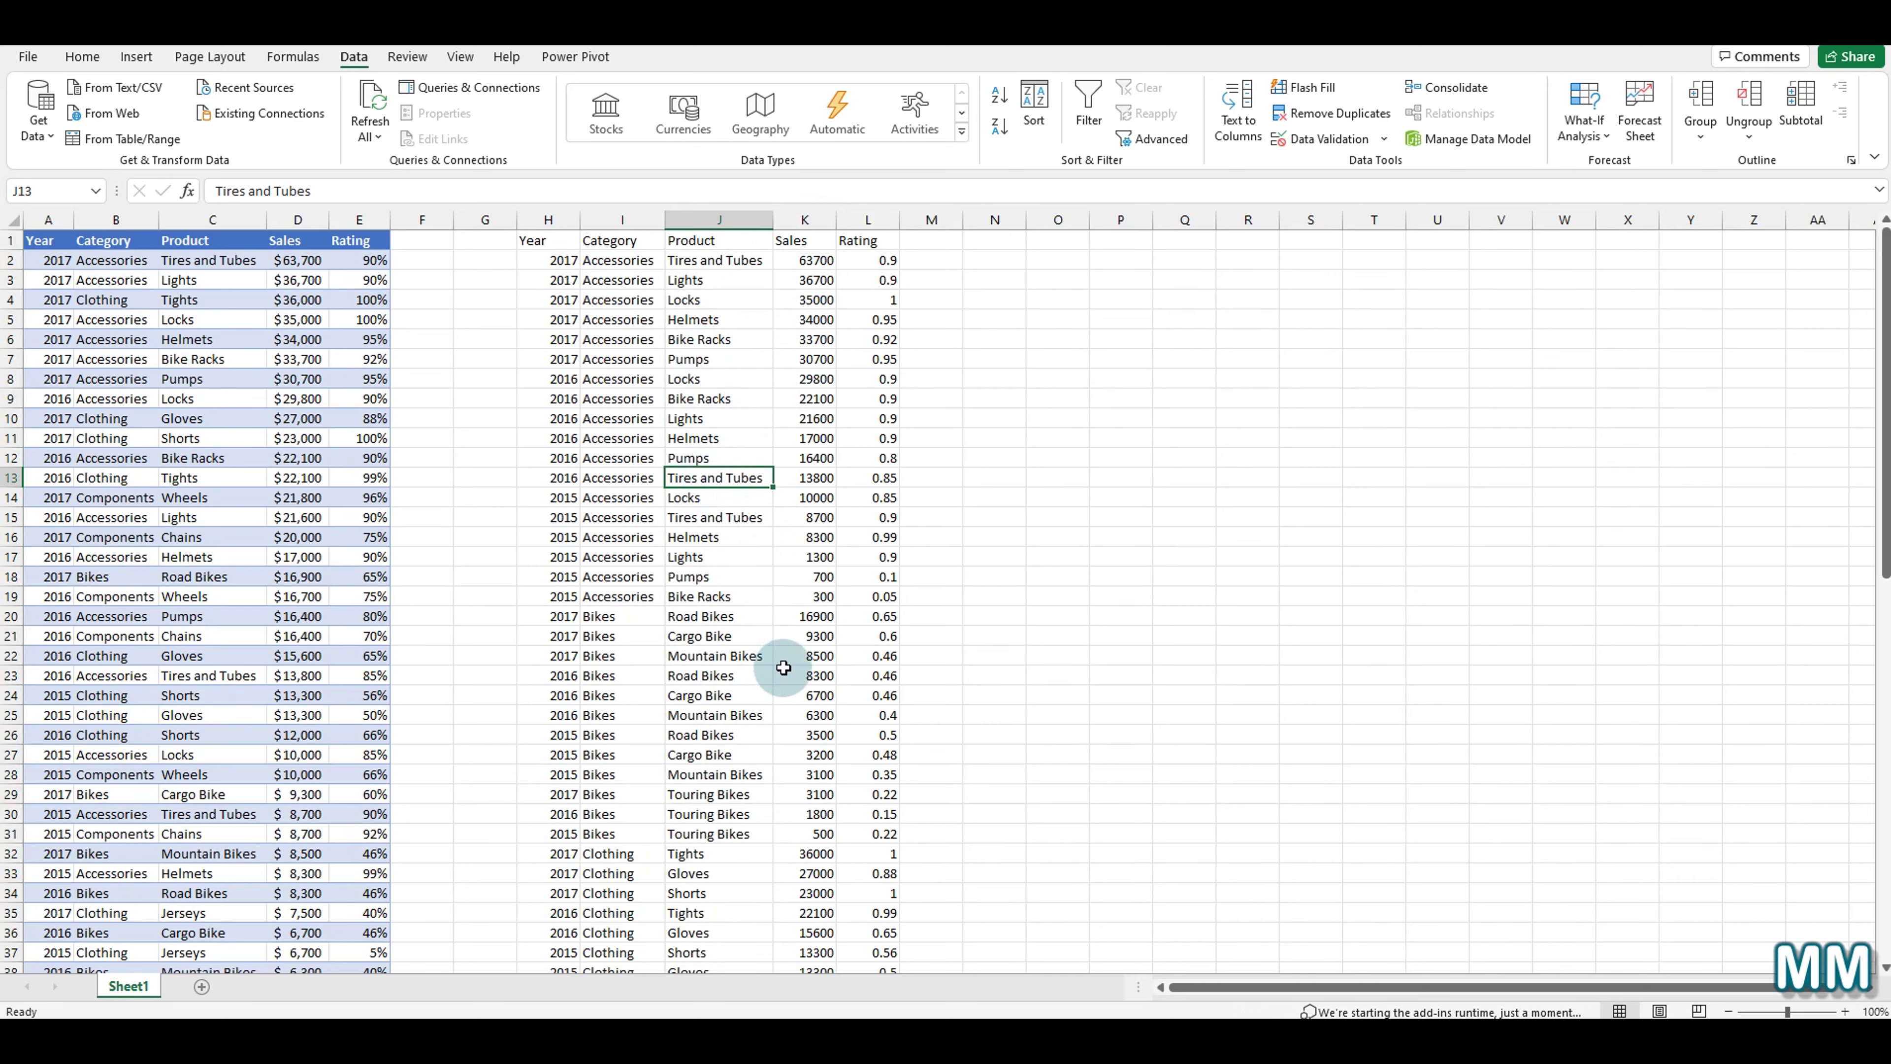
{"action": "left_click", "coordinate": [760, 675]}
{"action": "left_click", "coordinate": [744, 734]}
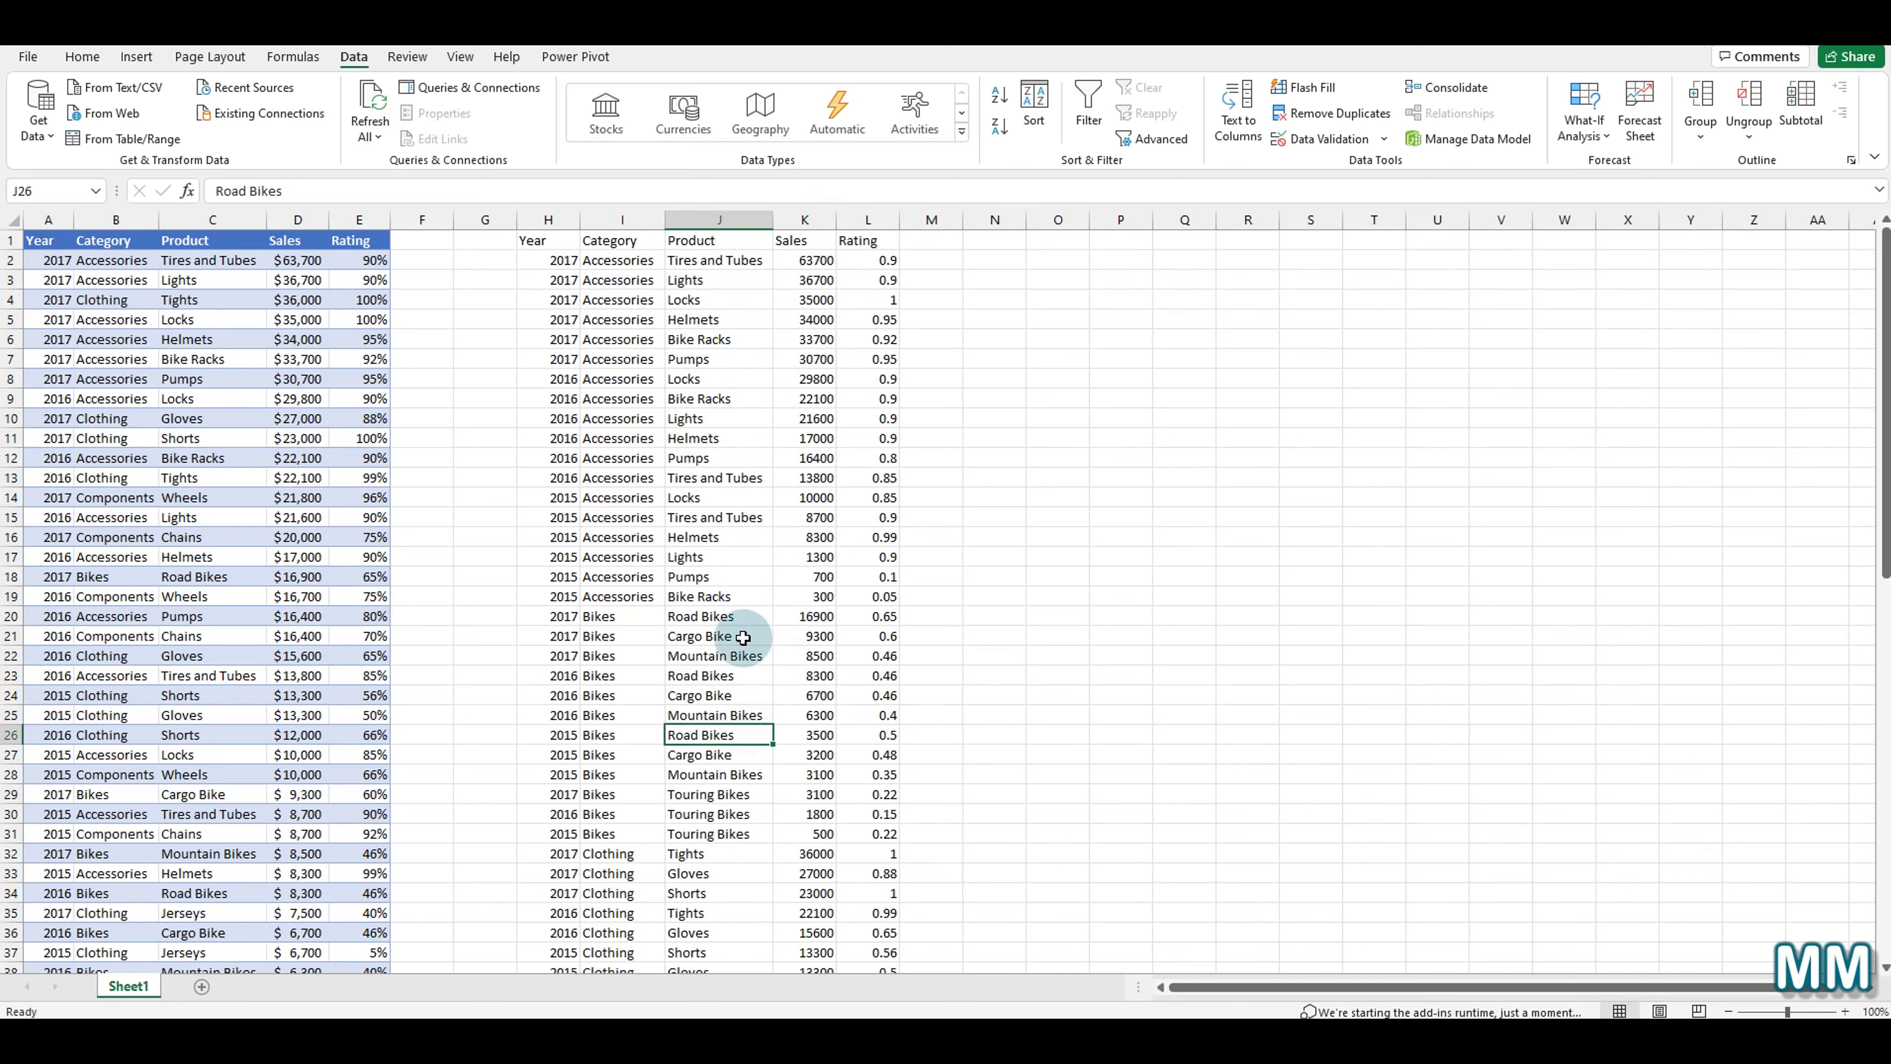
{"action": "left_click", "coordinate": [751, 466]}
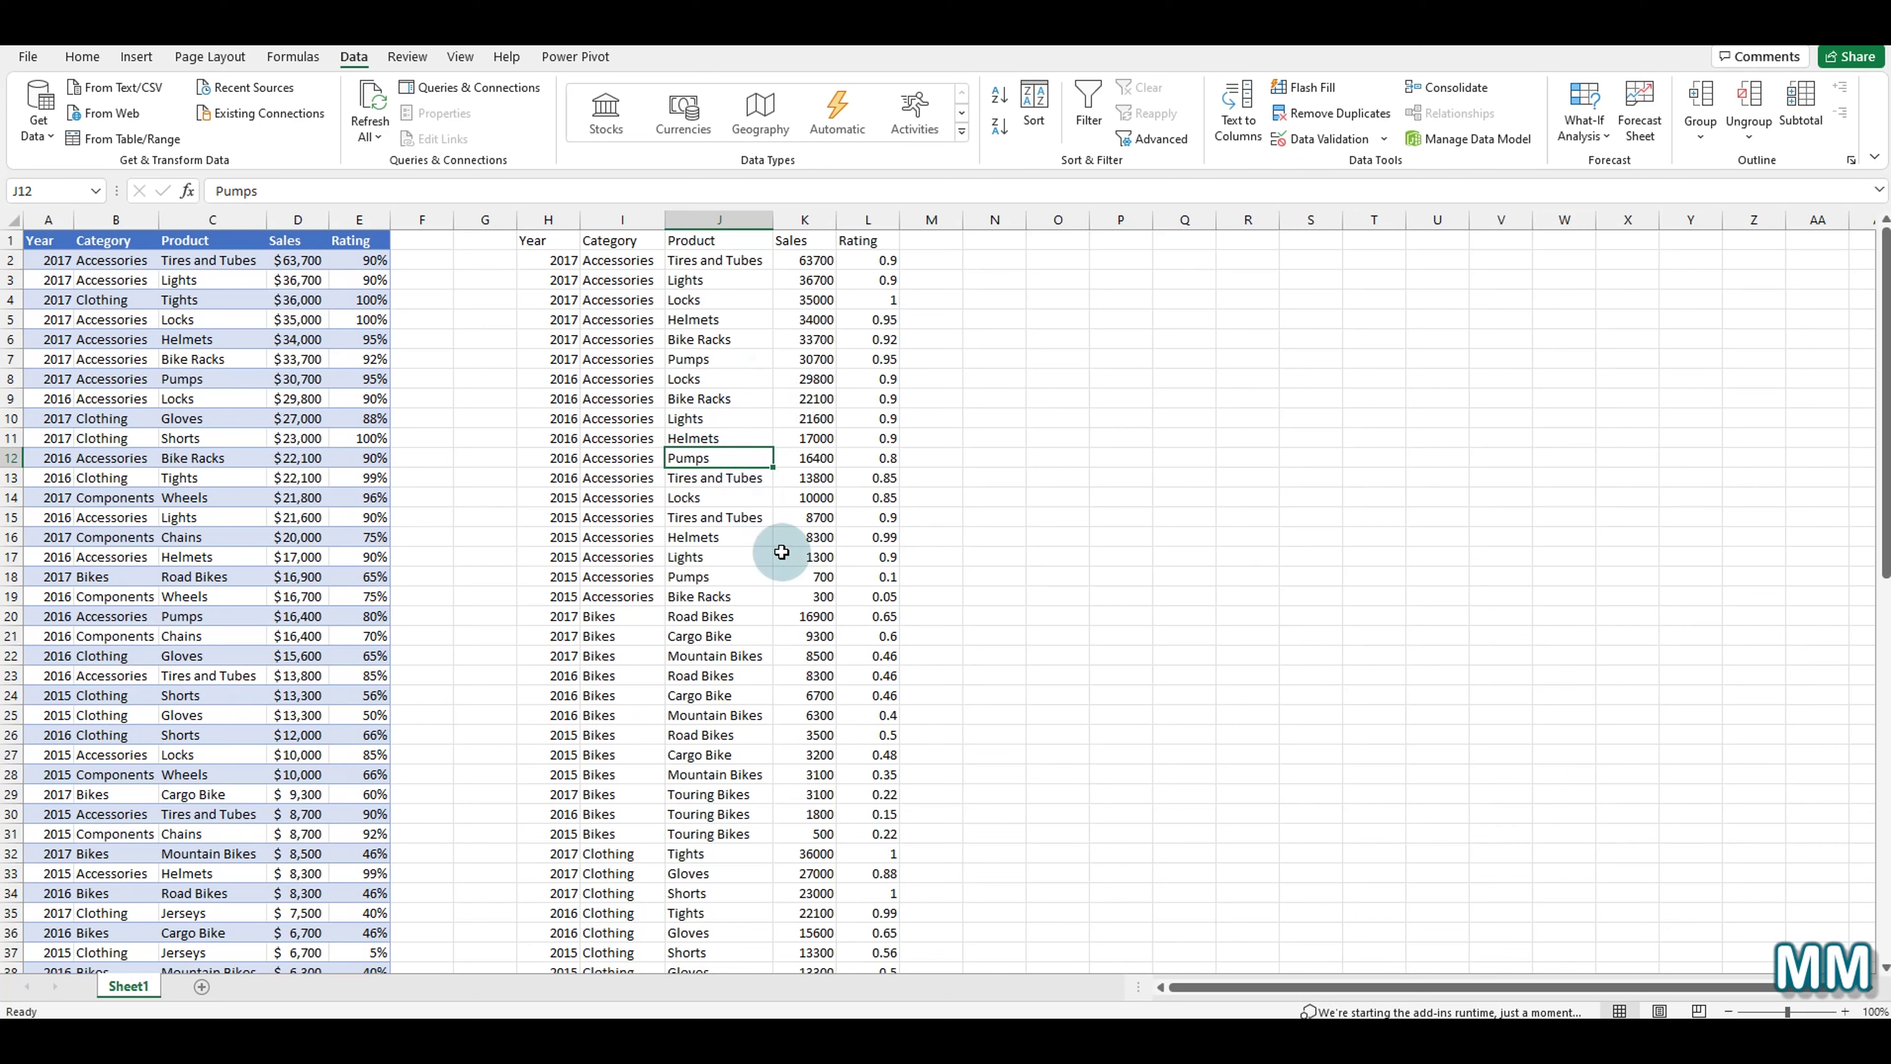
{"action": "left_click", "coordinate": [743, 519]}
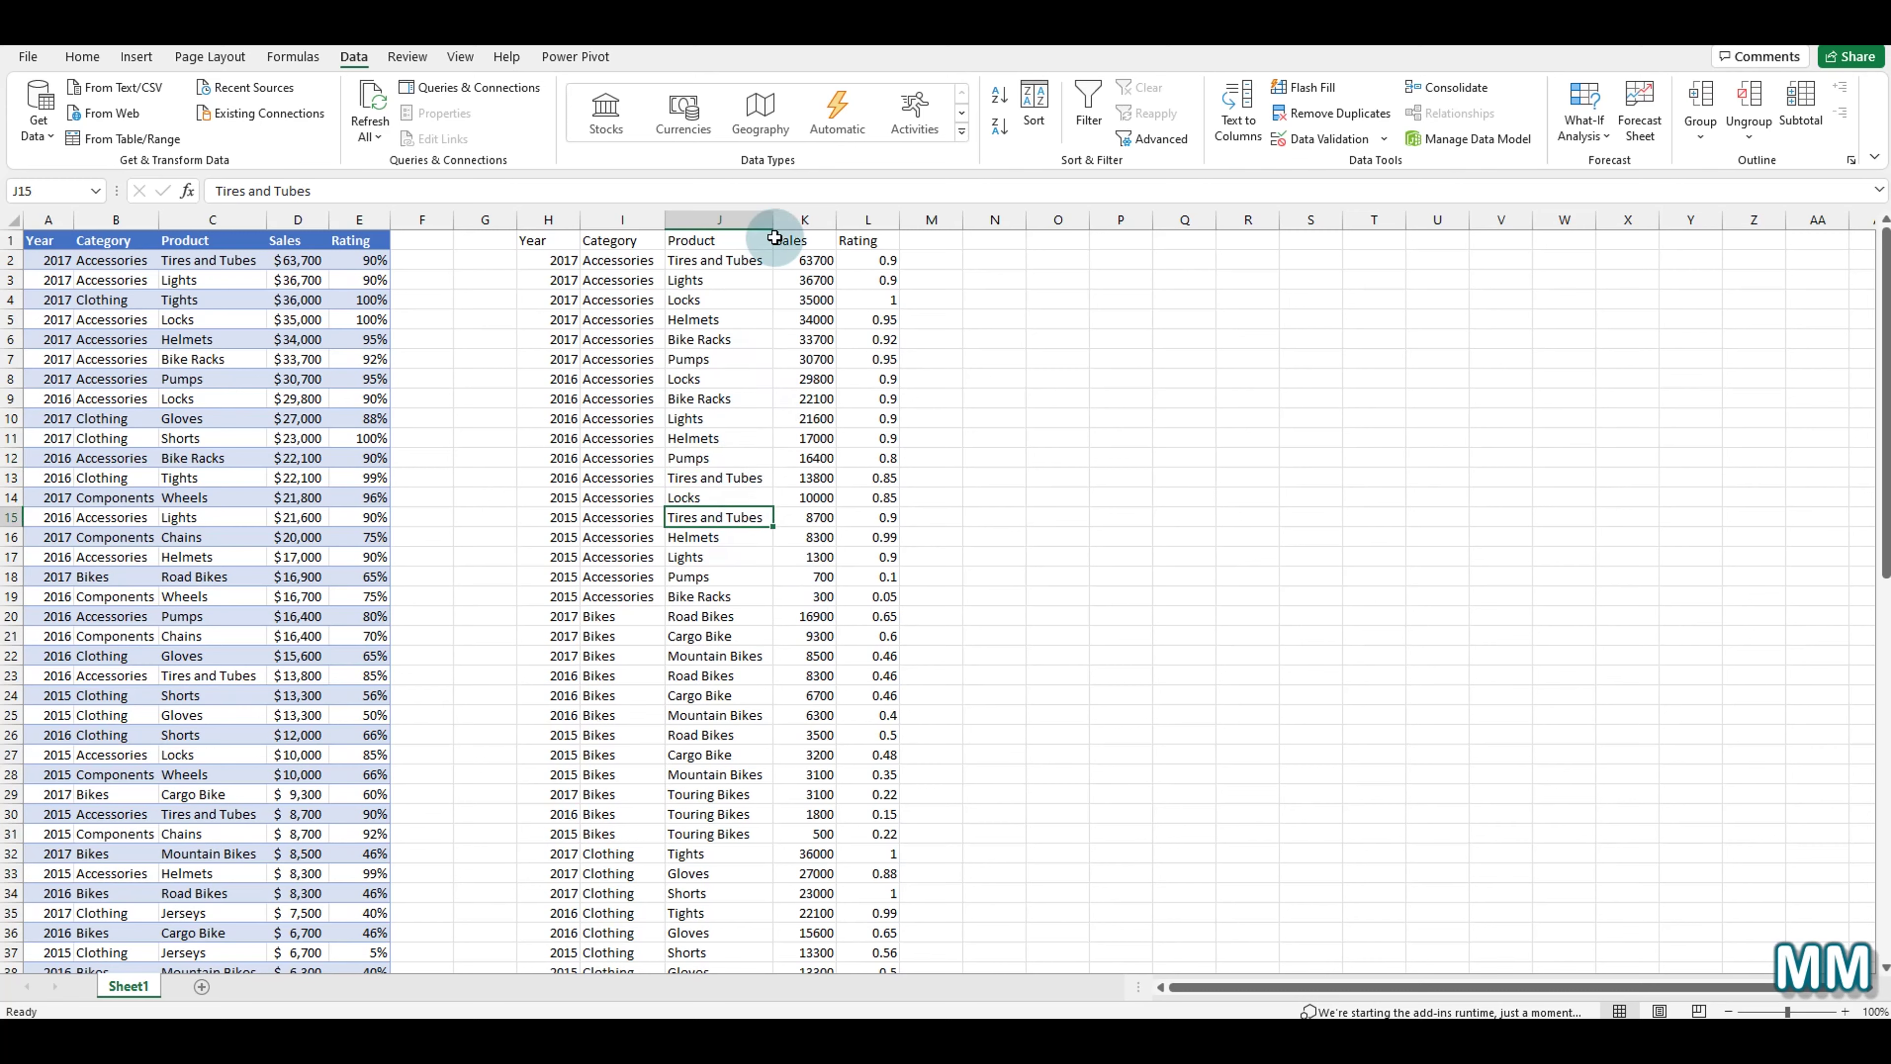
{"action": "right_click", "coordinate": [795, 216]}
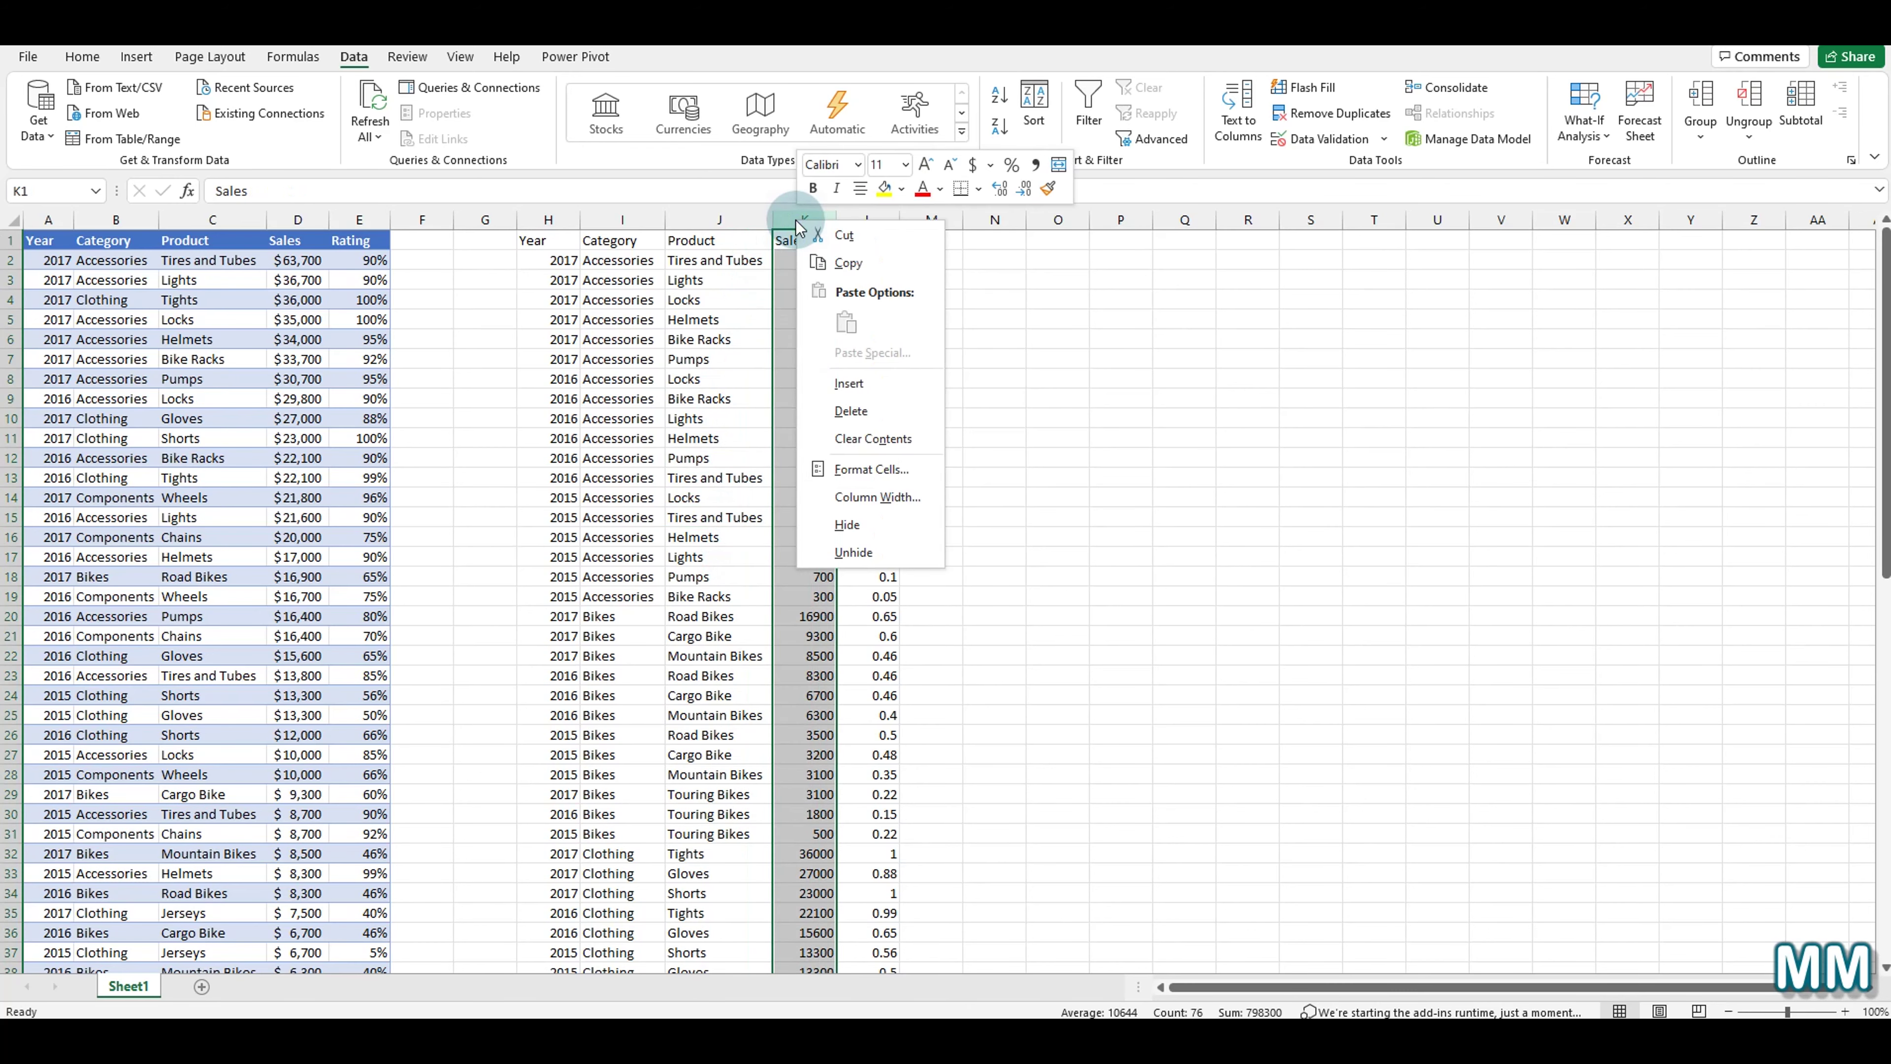
{"action": "left_click", "coordinate": [861, 384]}
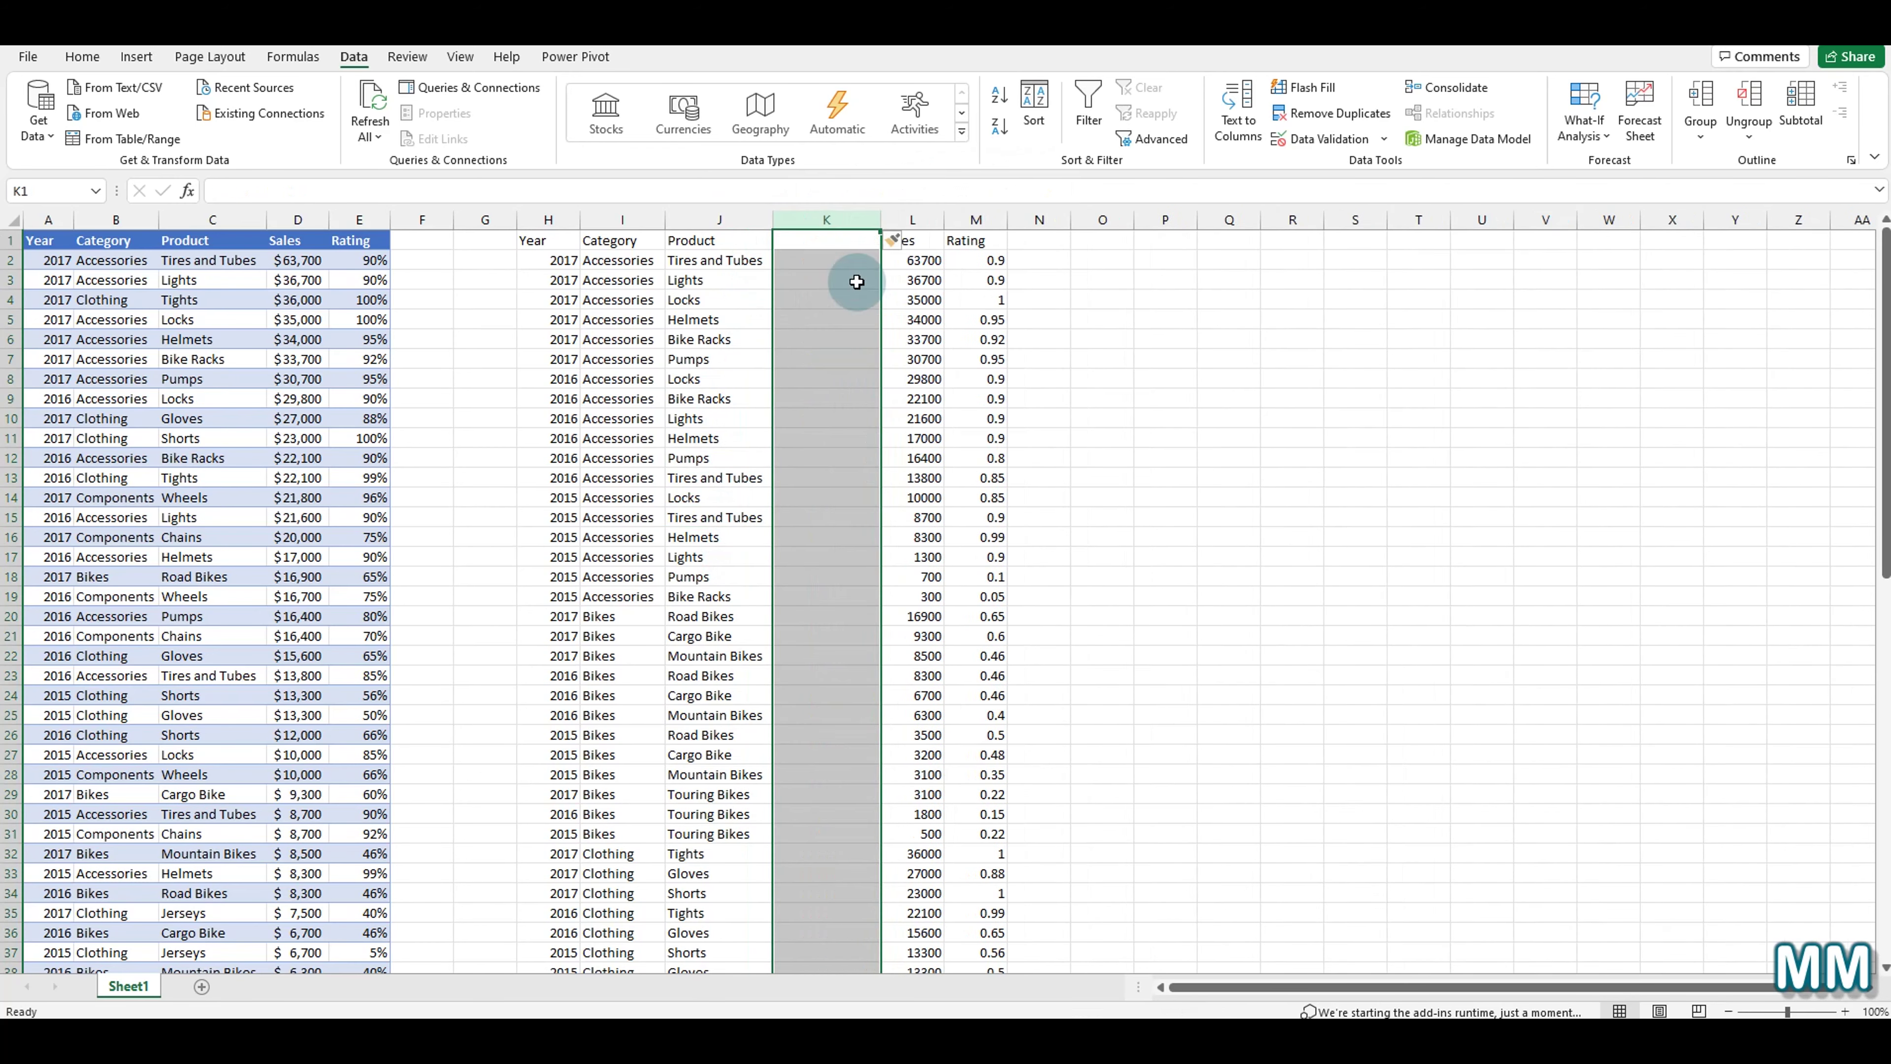
{"action": "right_click", "coordinate": [848, 217]}
{"action": "left_click", "coordinate": [876, 380]}
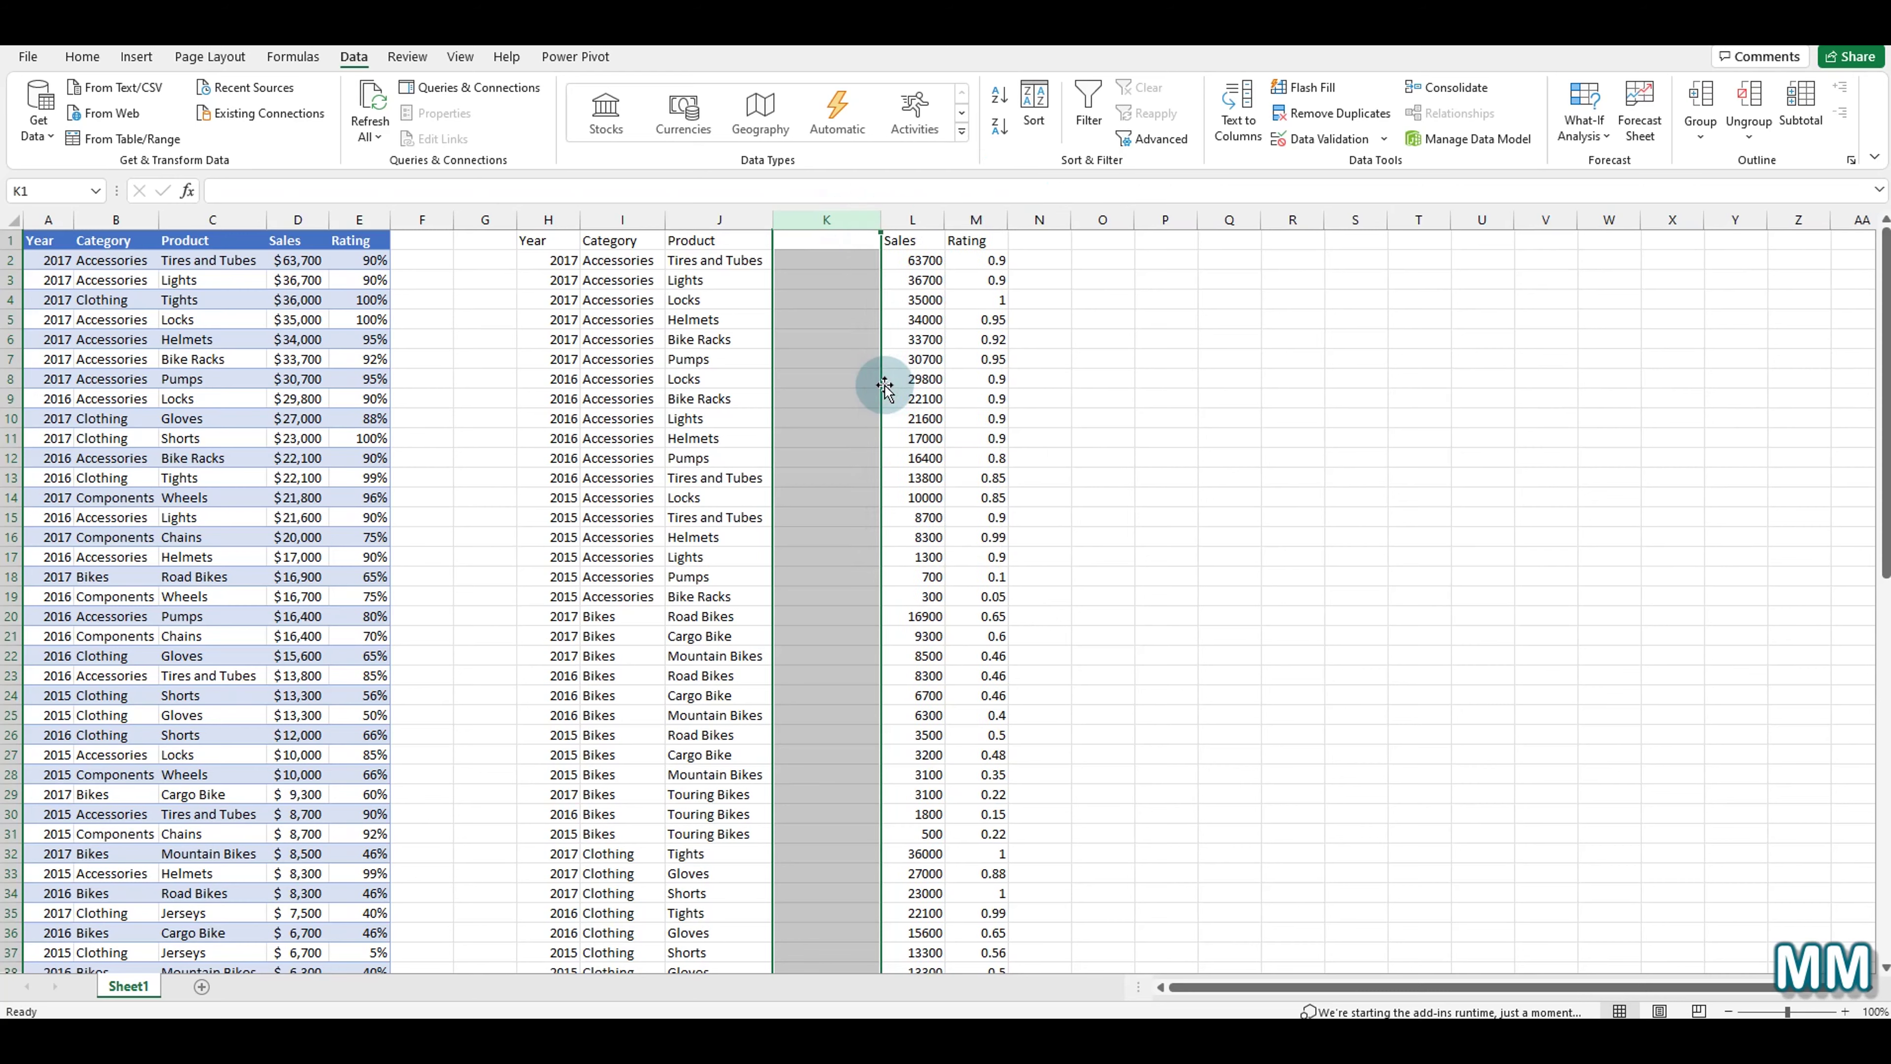
{"action": "left_click", "coordinate": [733, 477]}
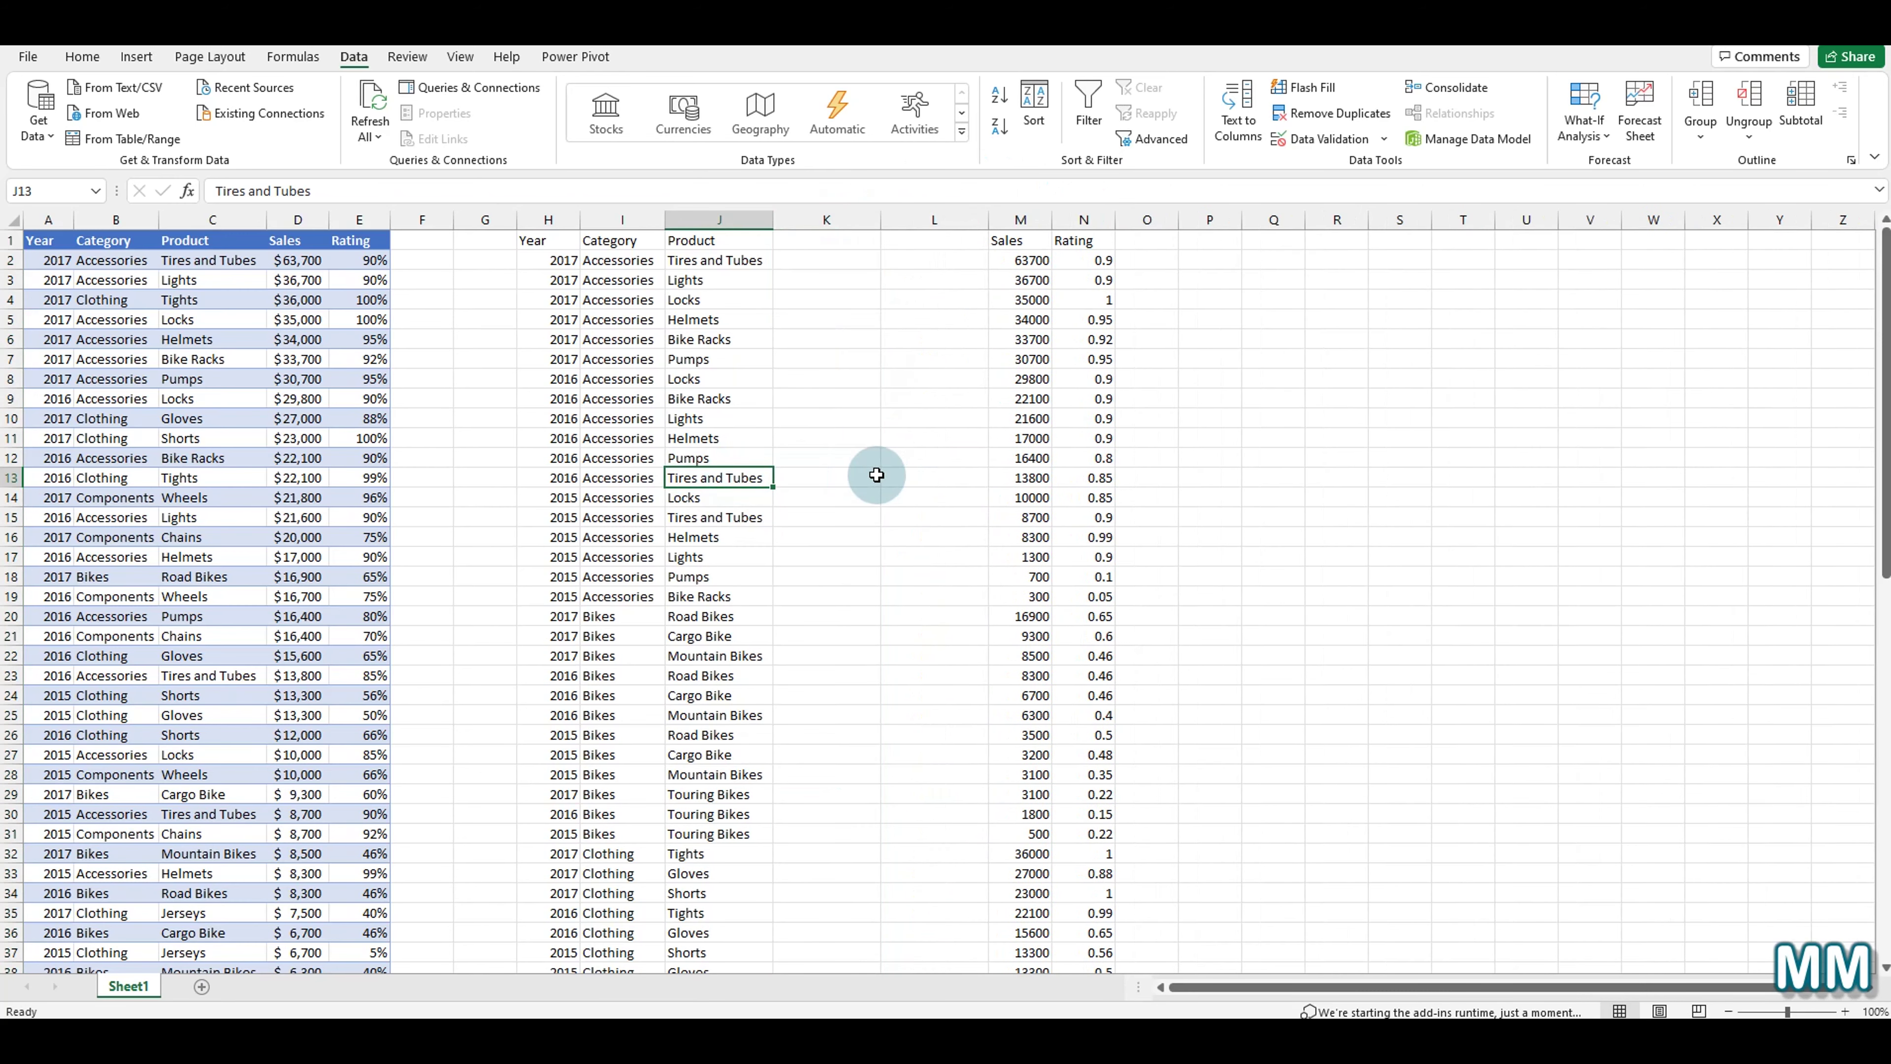
{"action": "left_click", "coordinate": [694, 259]}
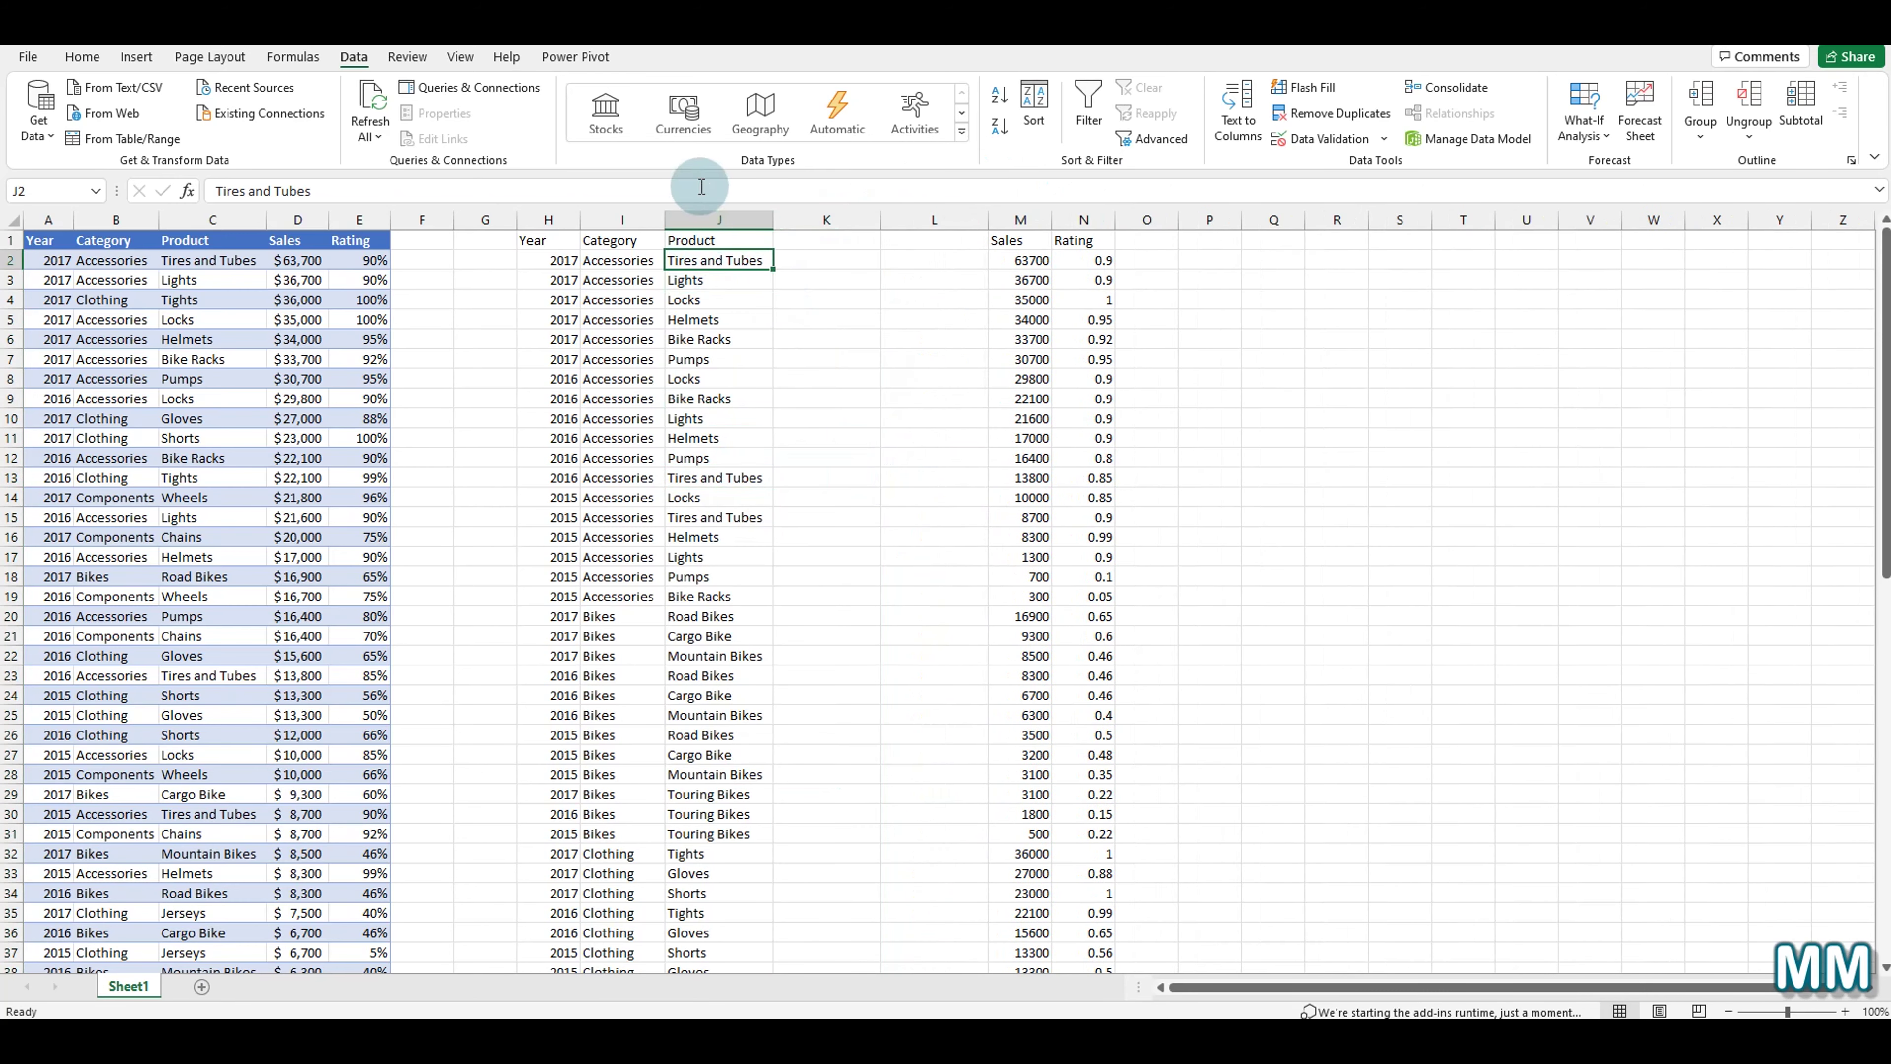
Split column J's product names with Text to Columns, delimited by Space only.
{"action": "left_click", "coordinate": [696, 213]}
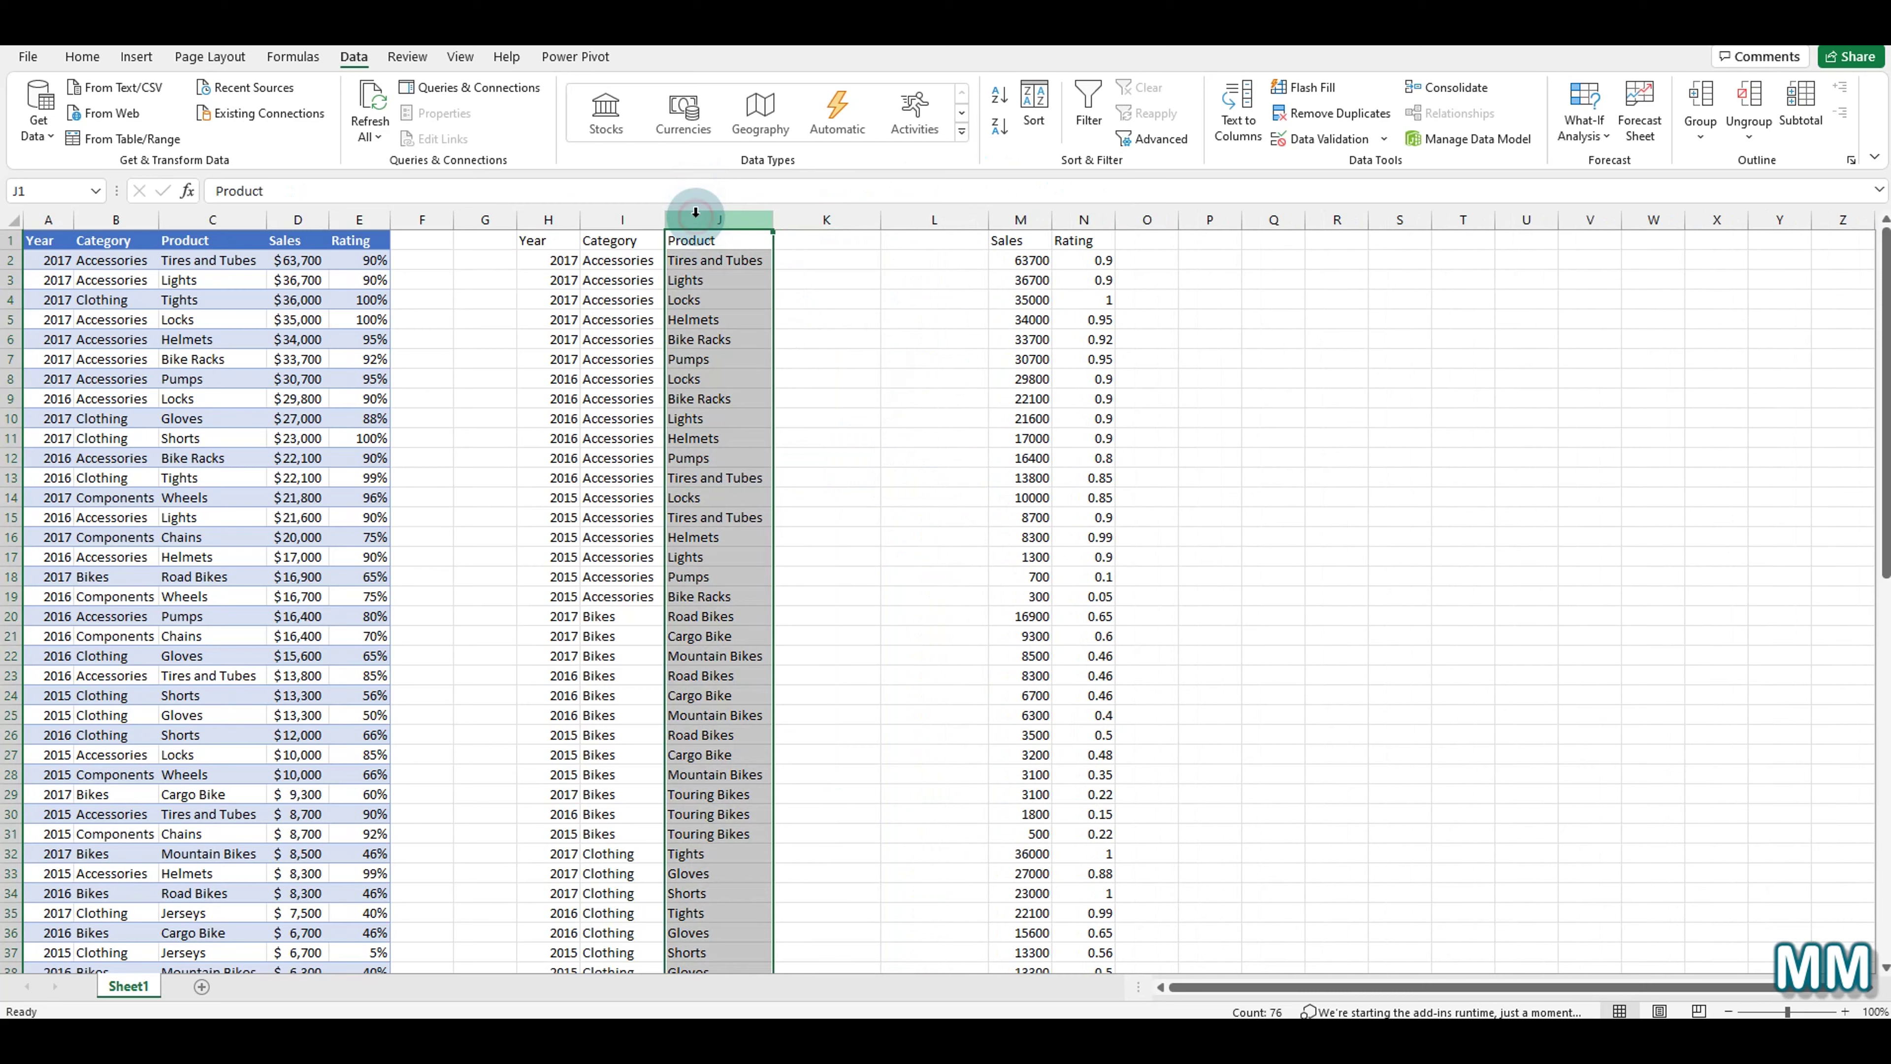
{"action": "left_click", "coordinate": [1215, 122]}
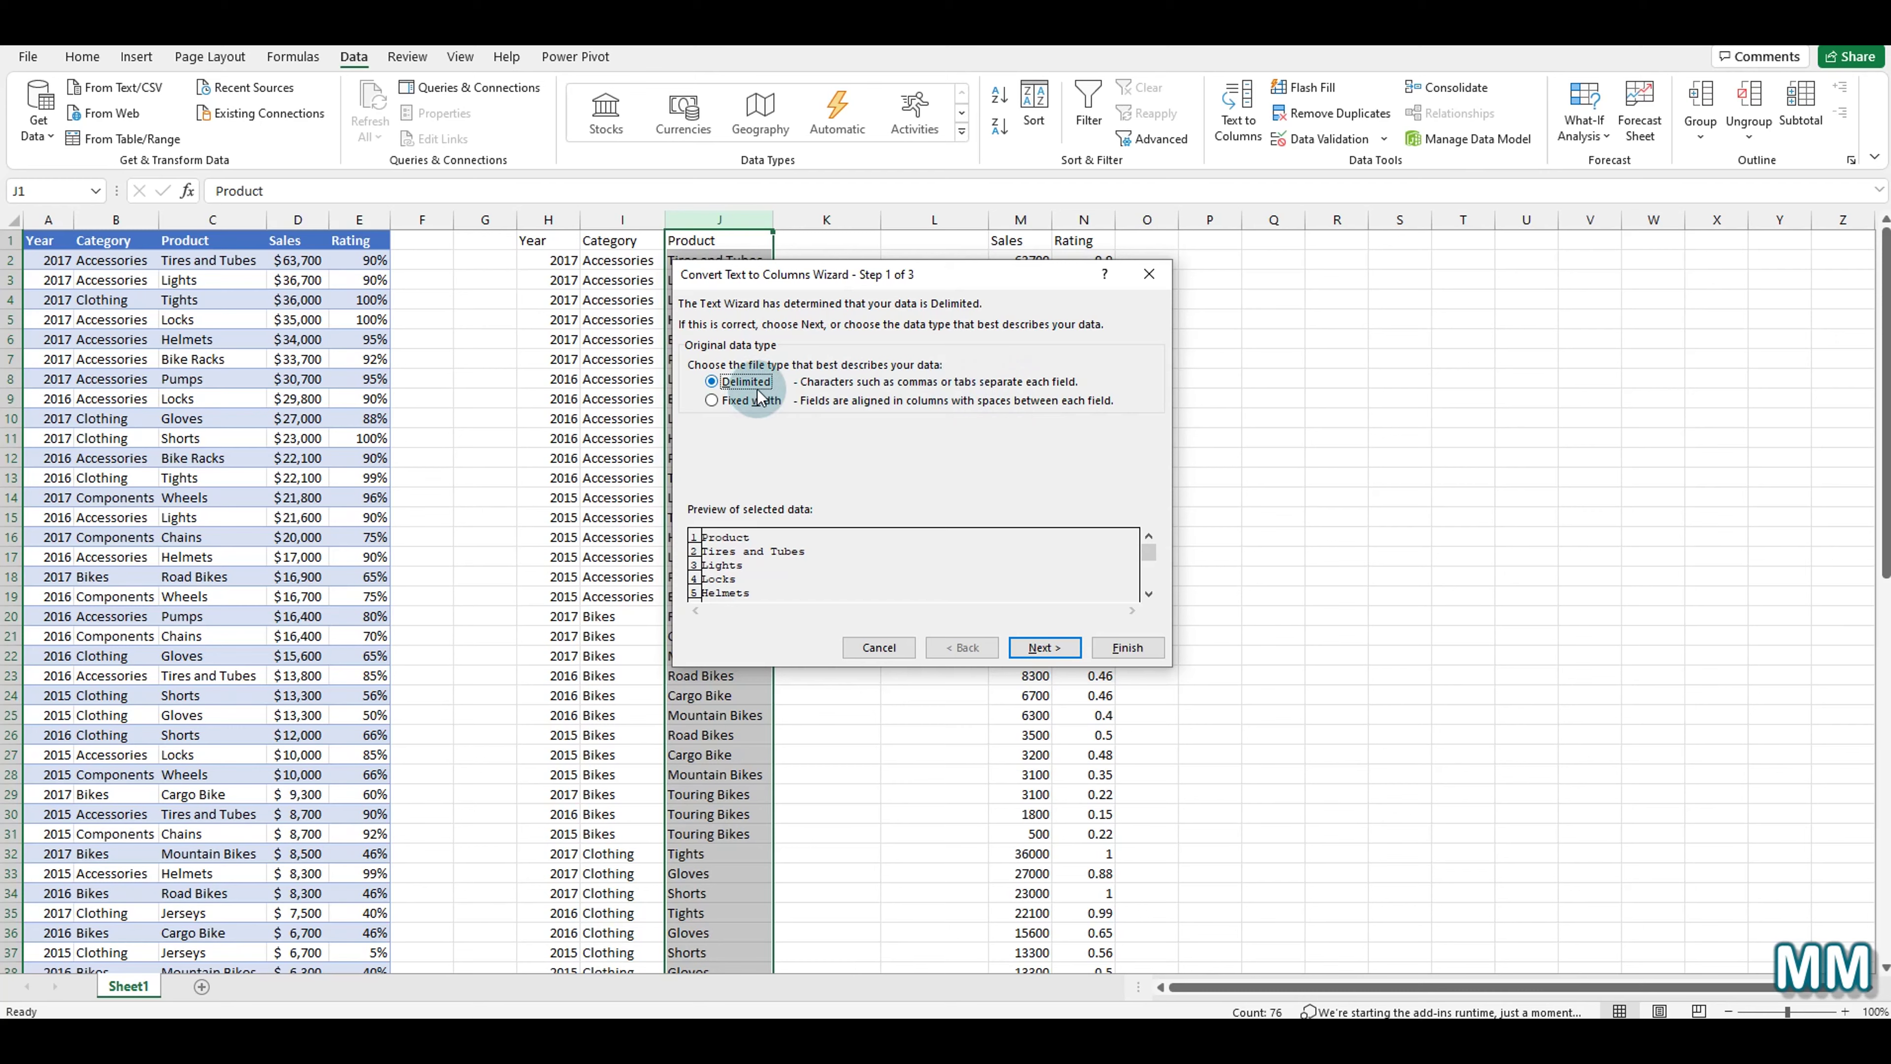
{"action": "left_click", "coordinate": [1034, 642]}
{"action": "left_click", "coordinate": [693, 360]}
{"action": "left_click", "coordinate": [693, 419]}
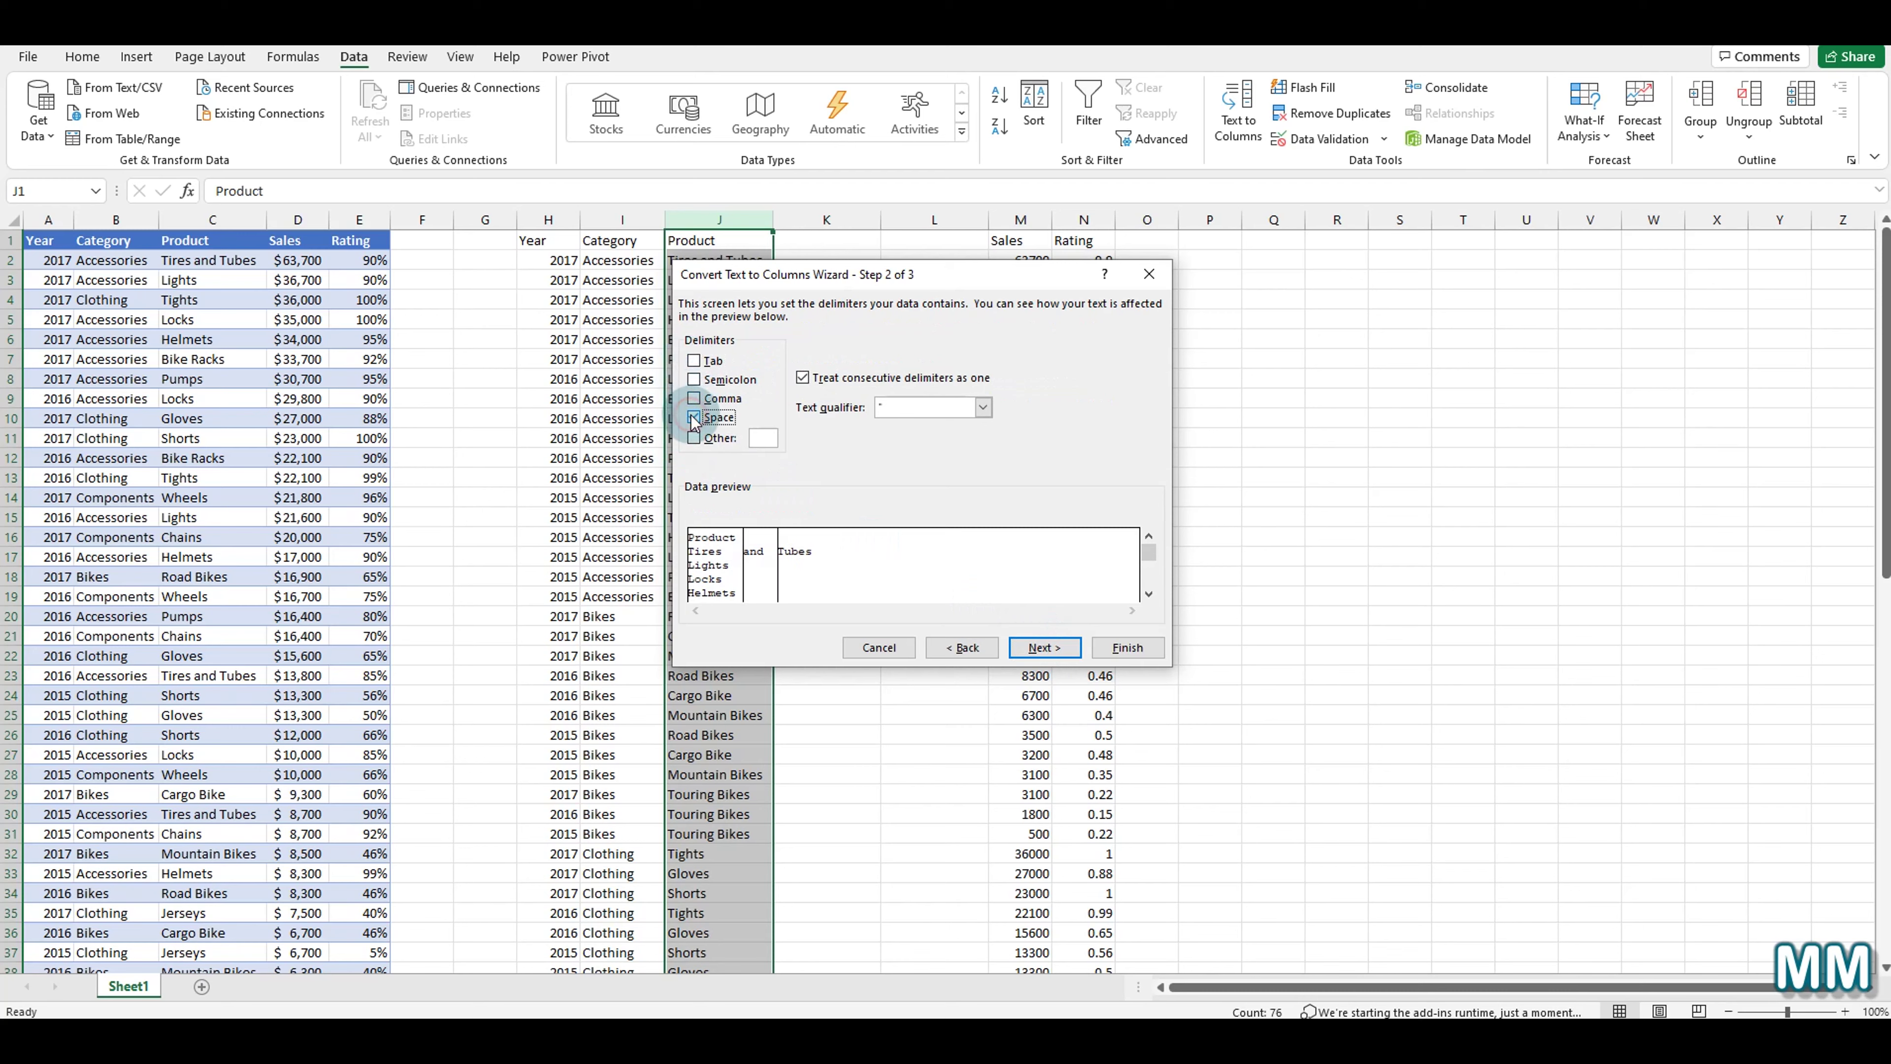
{"action": "left_click", "coordinate": [693, 418]}
{"action": "left_click", "coordinate": [693, 418]}
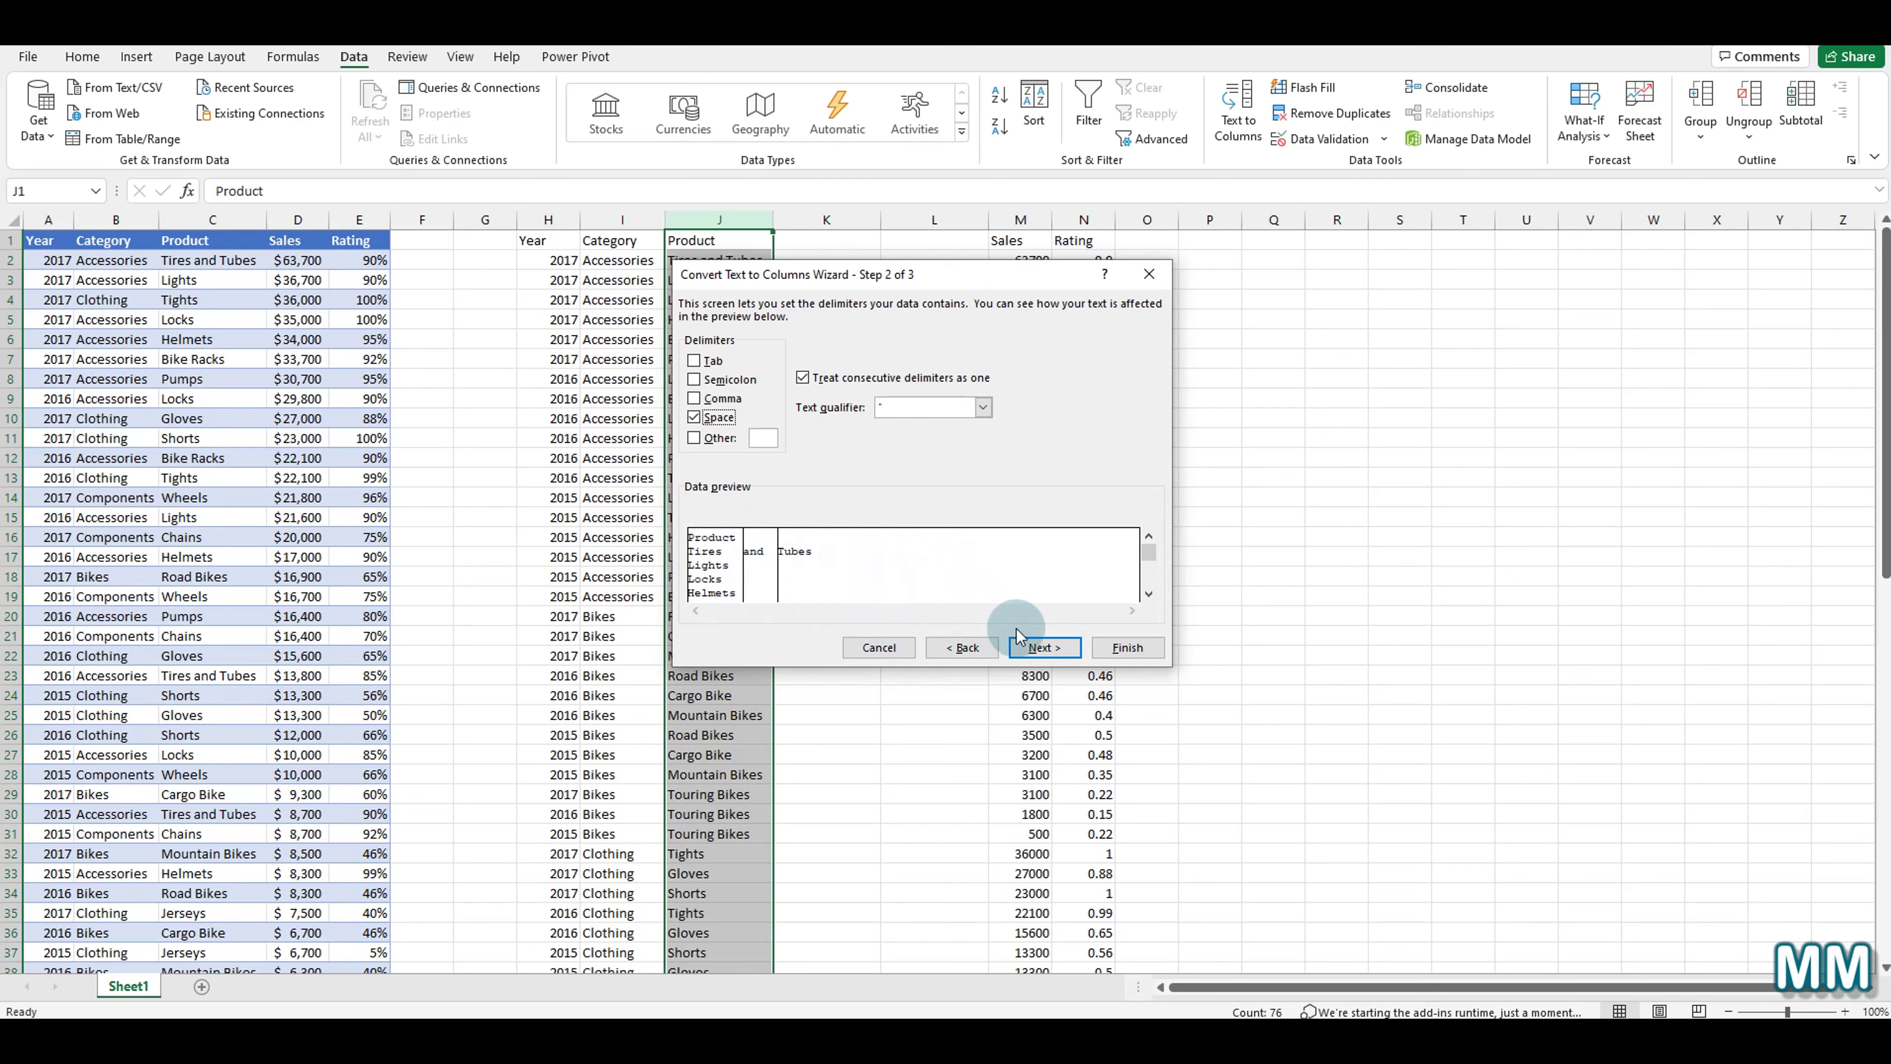
{"action": "left_click", "coordinate": [1034, 650]}
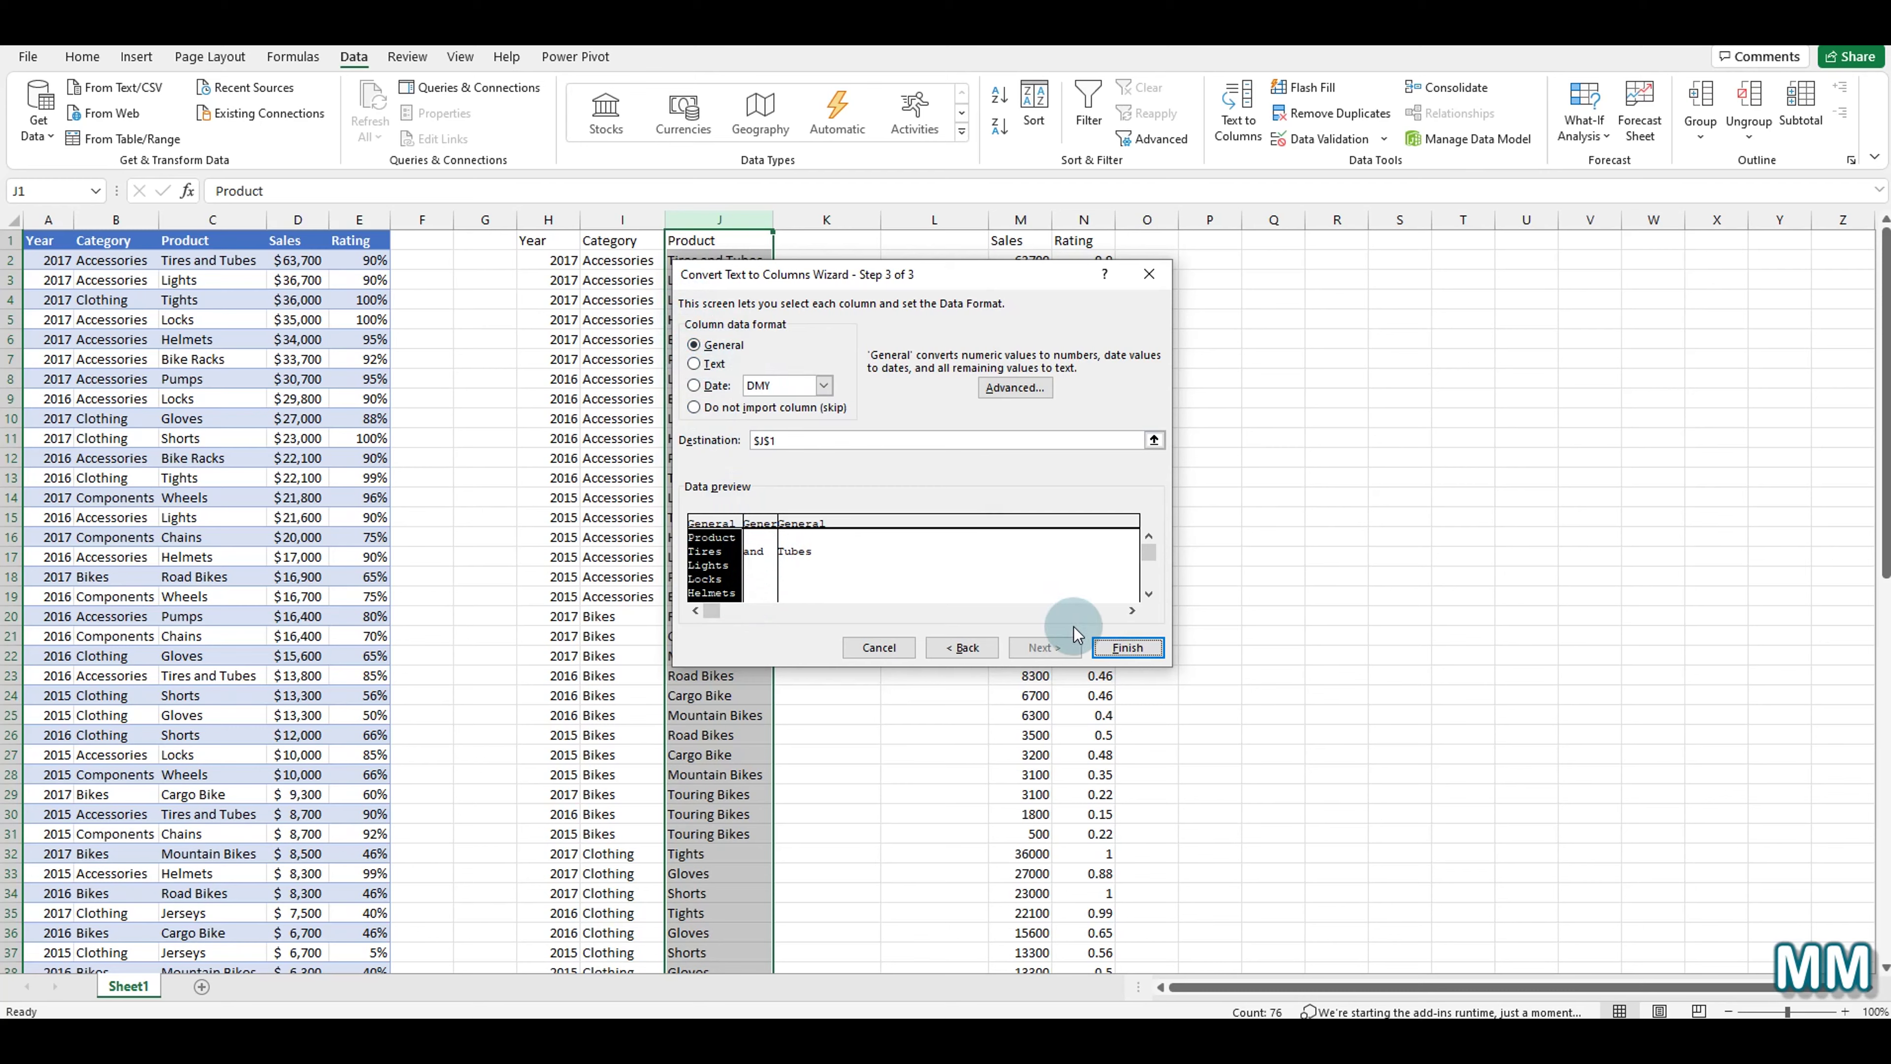
{"action": "left_click", "coordinate": [1119, 646]}
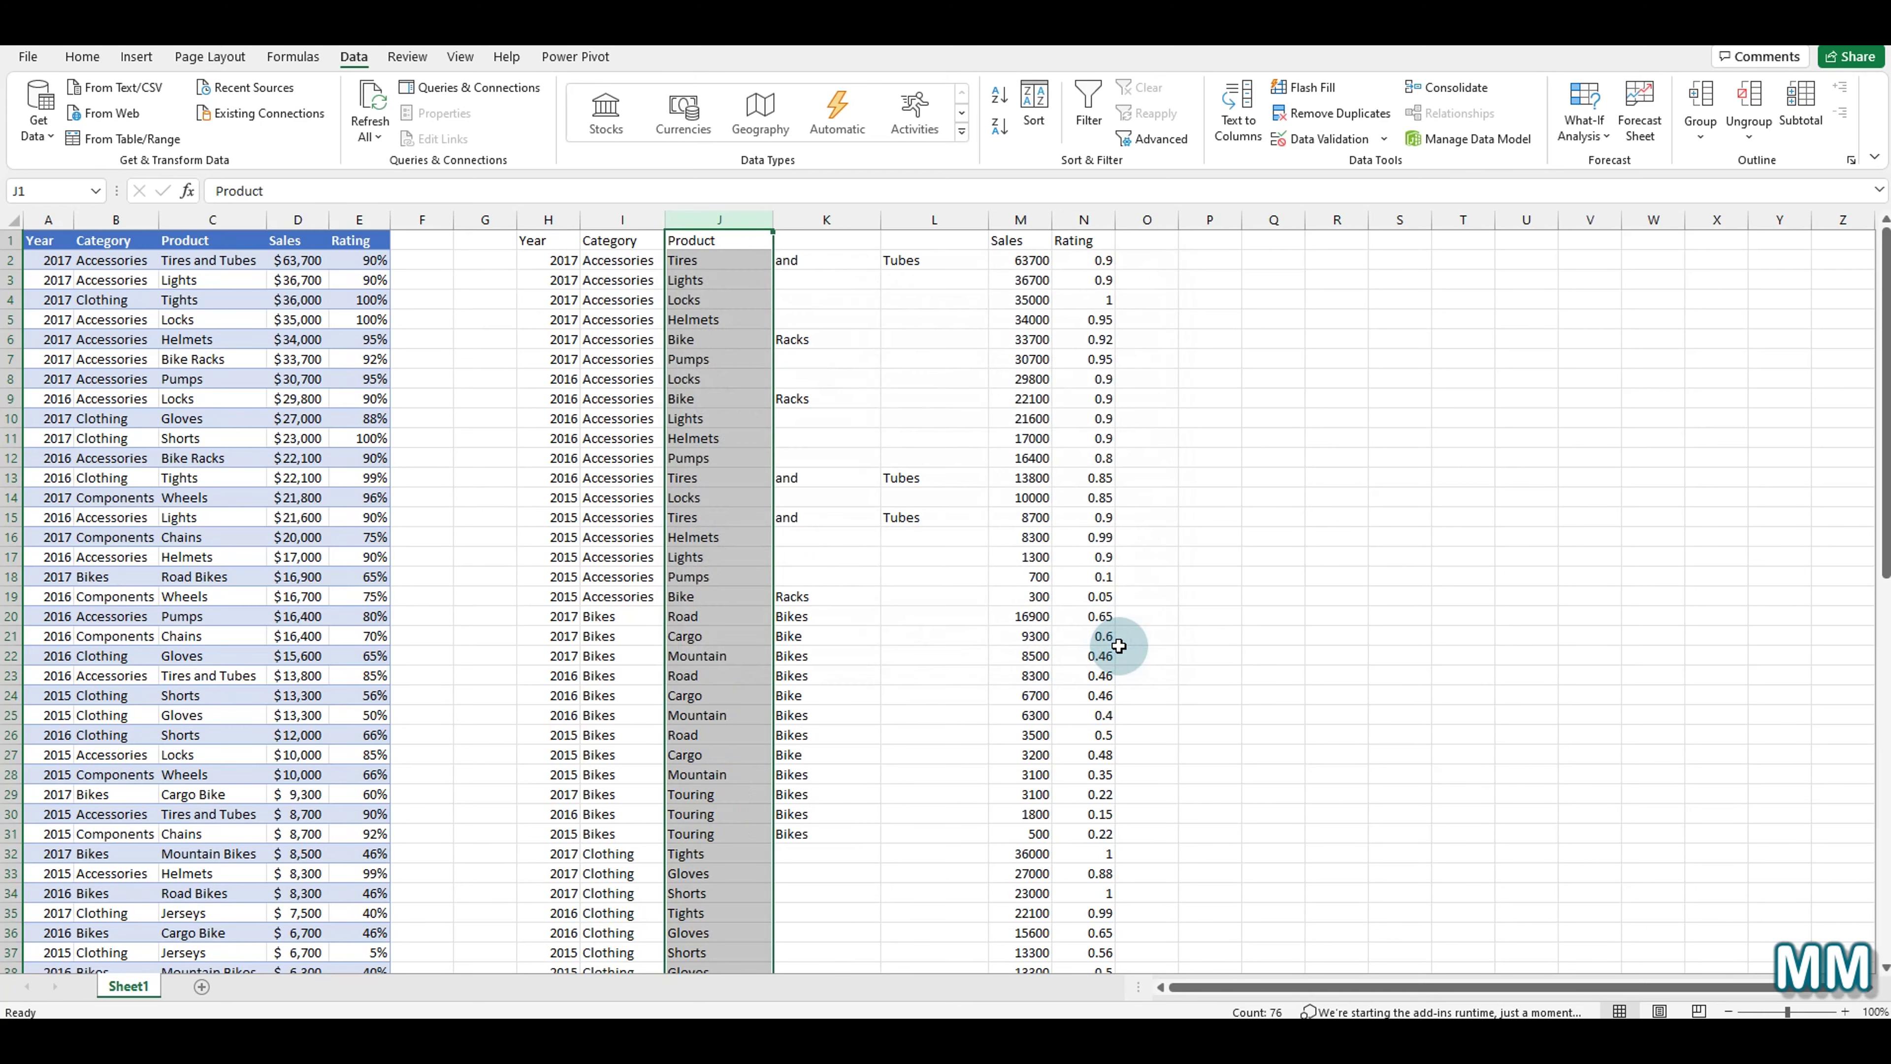
Check the split words across columns J, K and L, e.g. Tires | and | Tubes.
{"action": "left_click", "coordinate": [770, 260]}
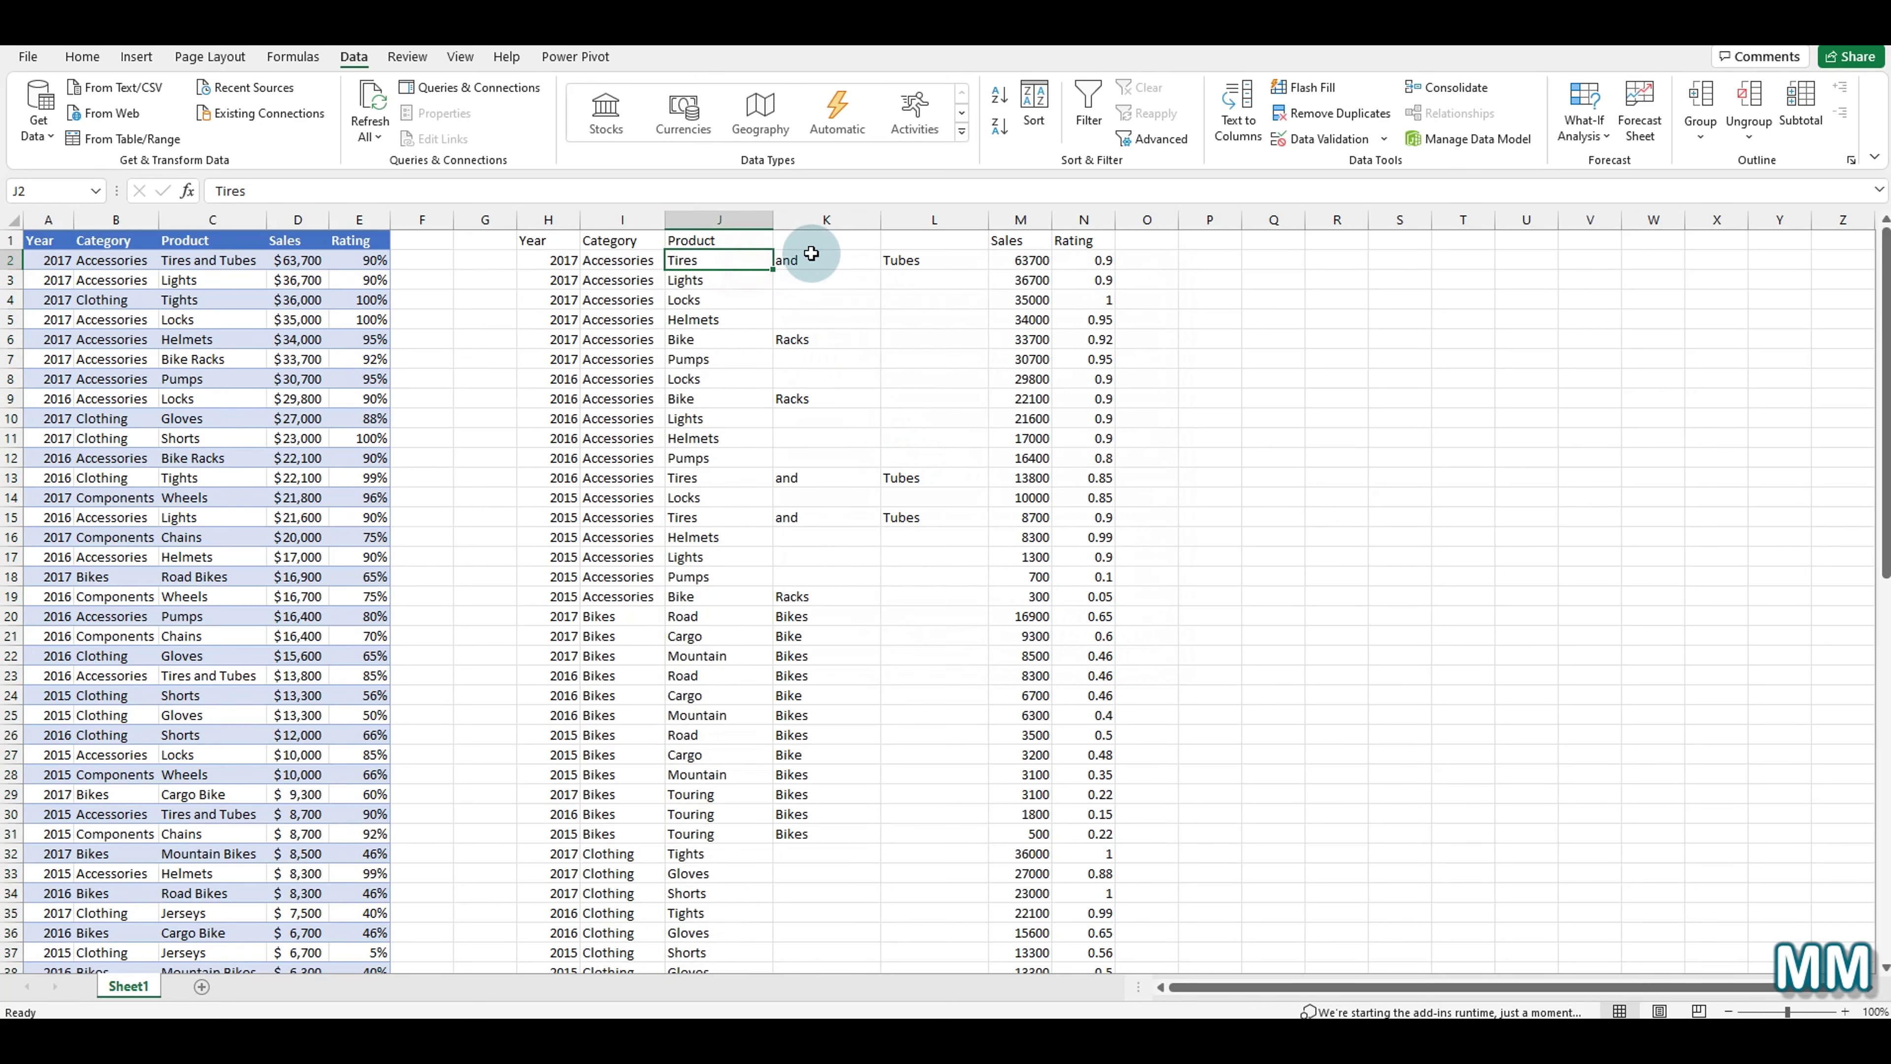
{"action": "left_click", "coordinate": [867, 259]}
{"action": "left_click", "coordinate": [932, 277]}
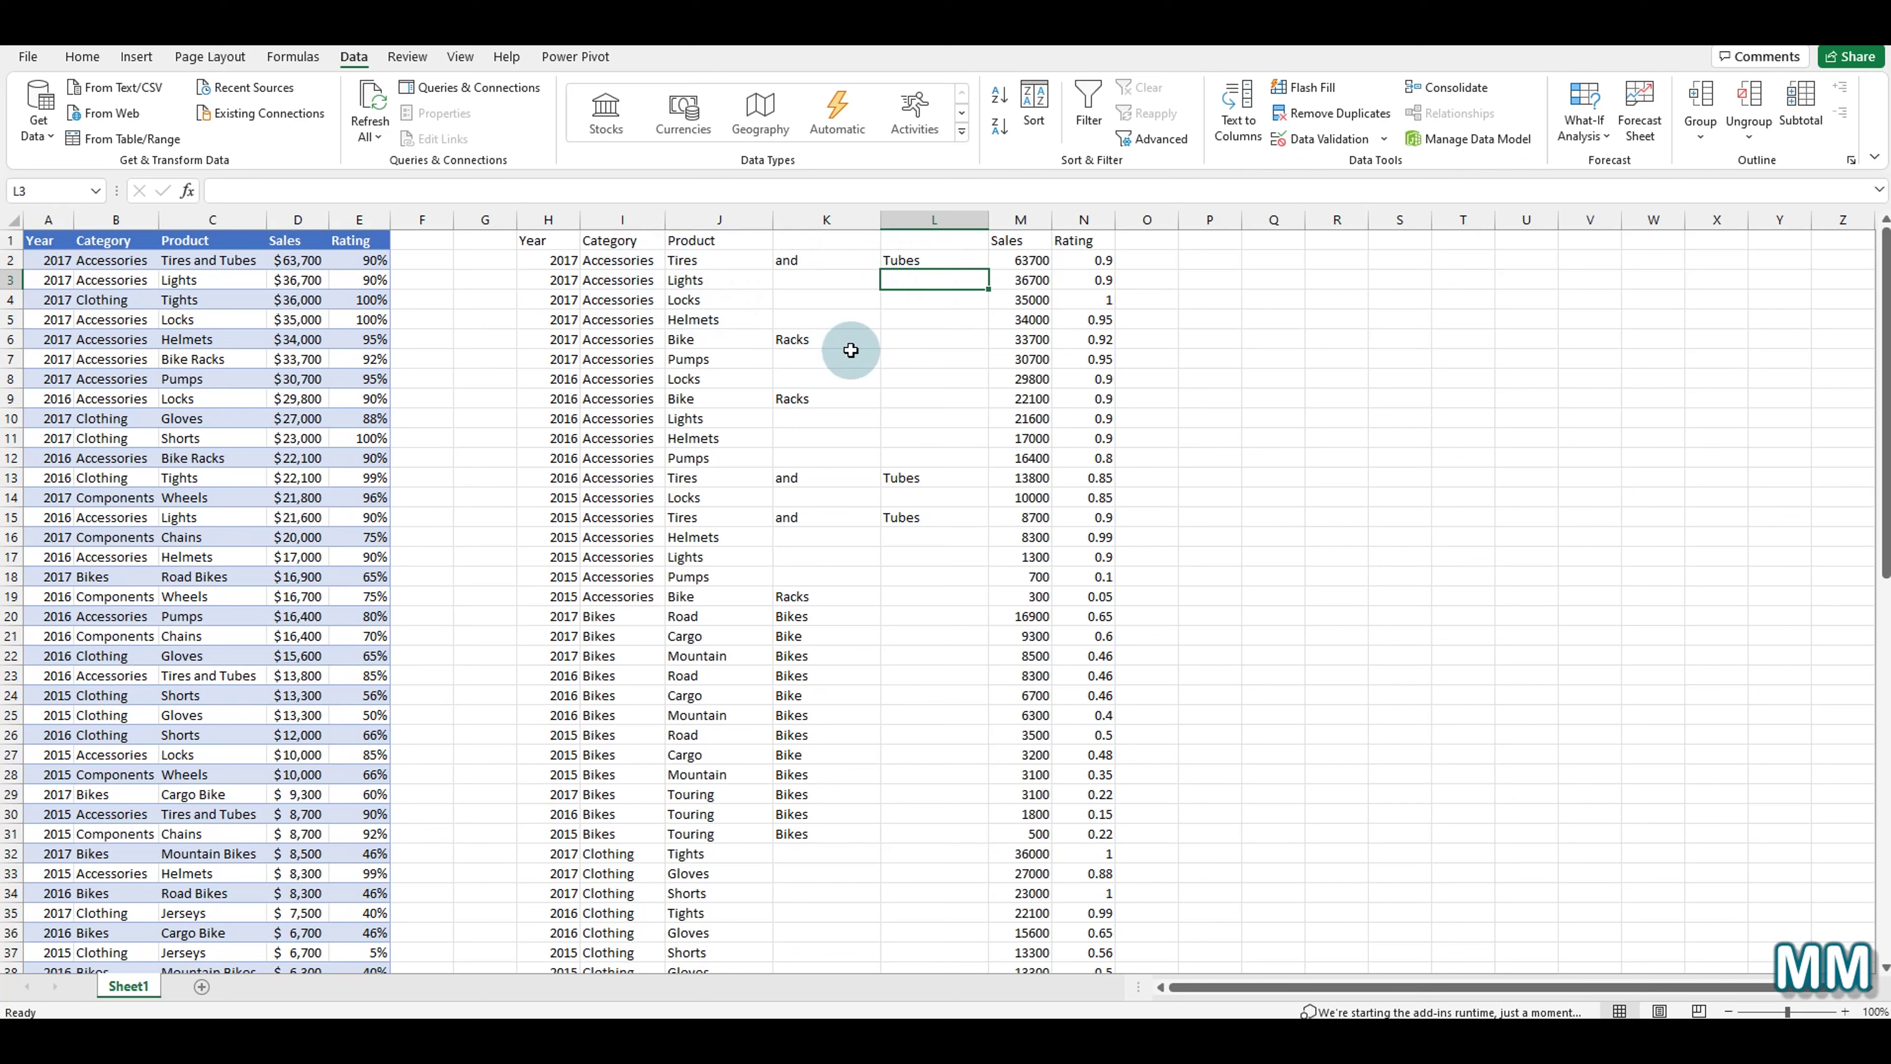
{"action": "left_click", "coordinate": [889, 353]}
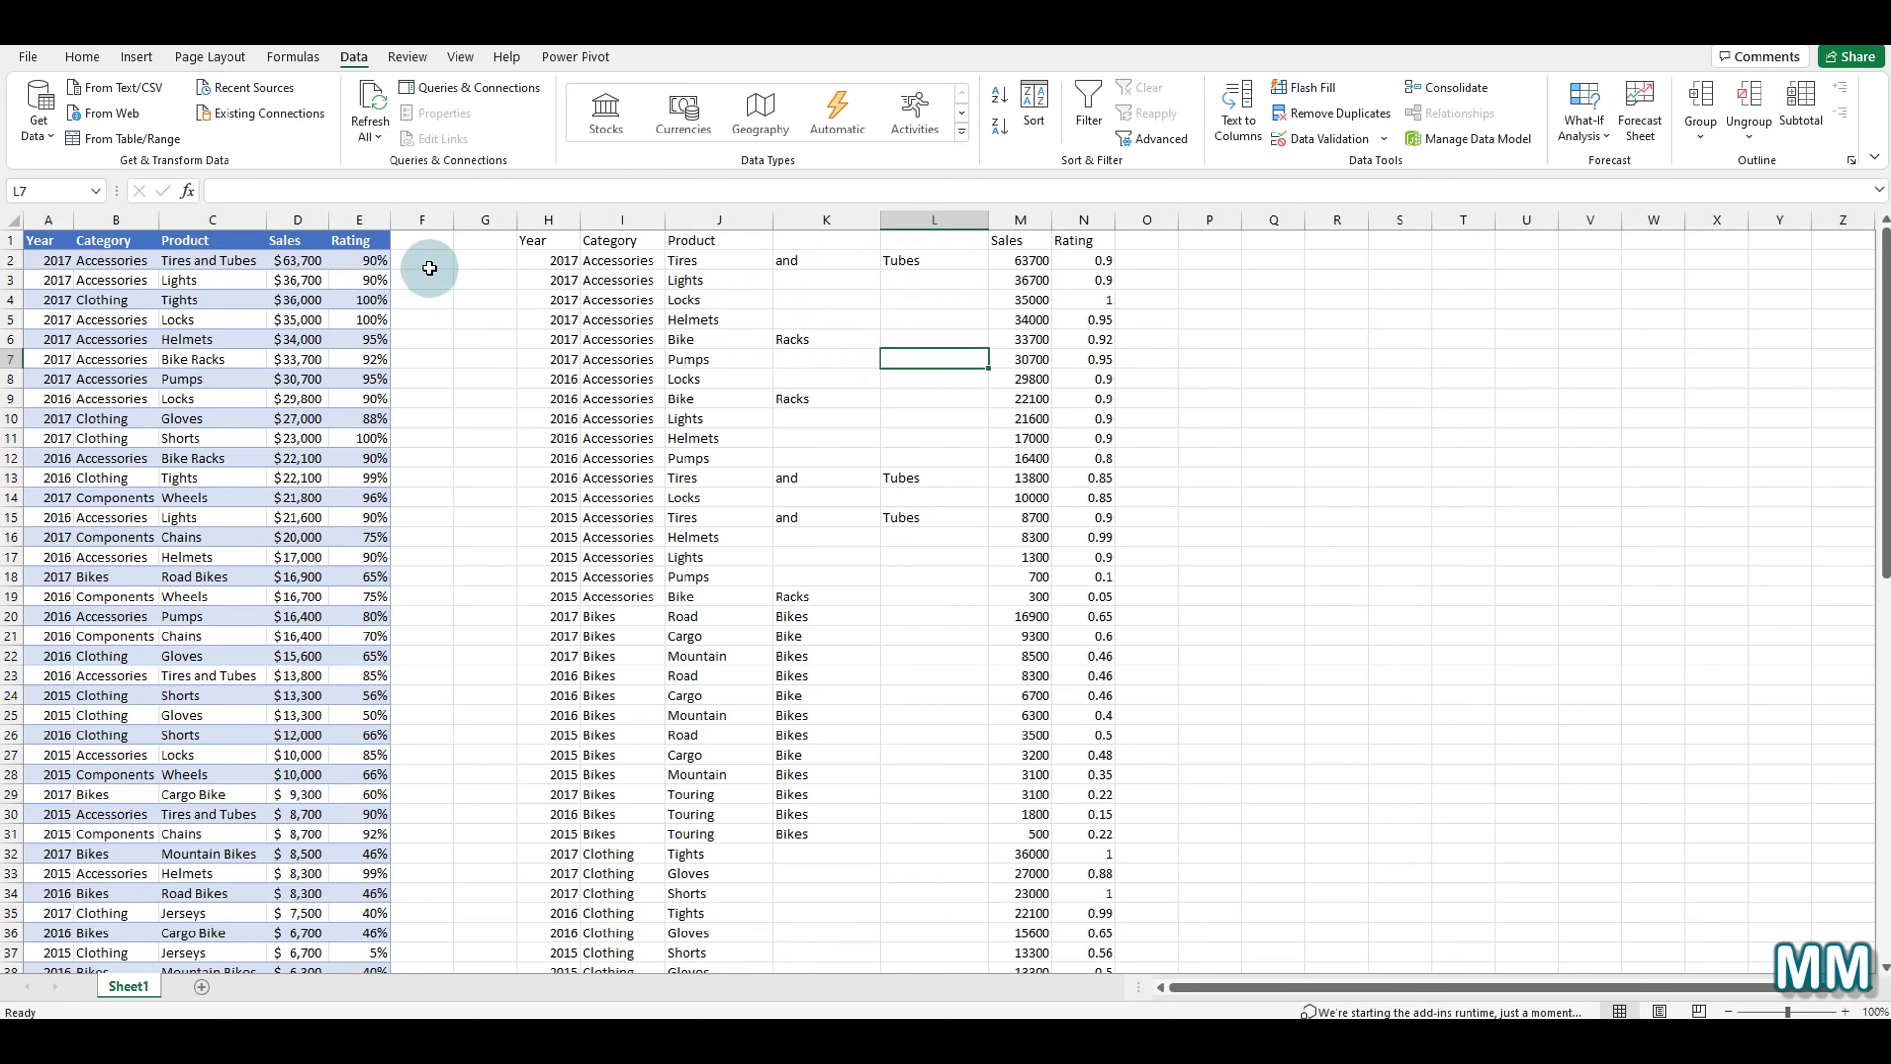
Add a 'Test' header in F1 with the example entry 'Tires MM' below it.
{"action": "left_click", "coordinate": [419, 241]}
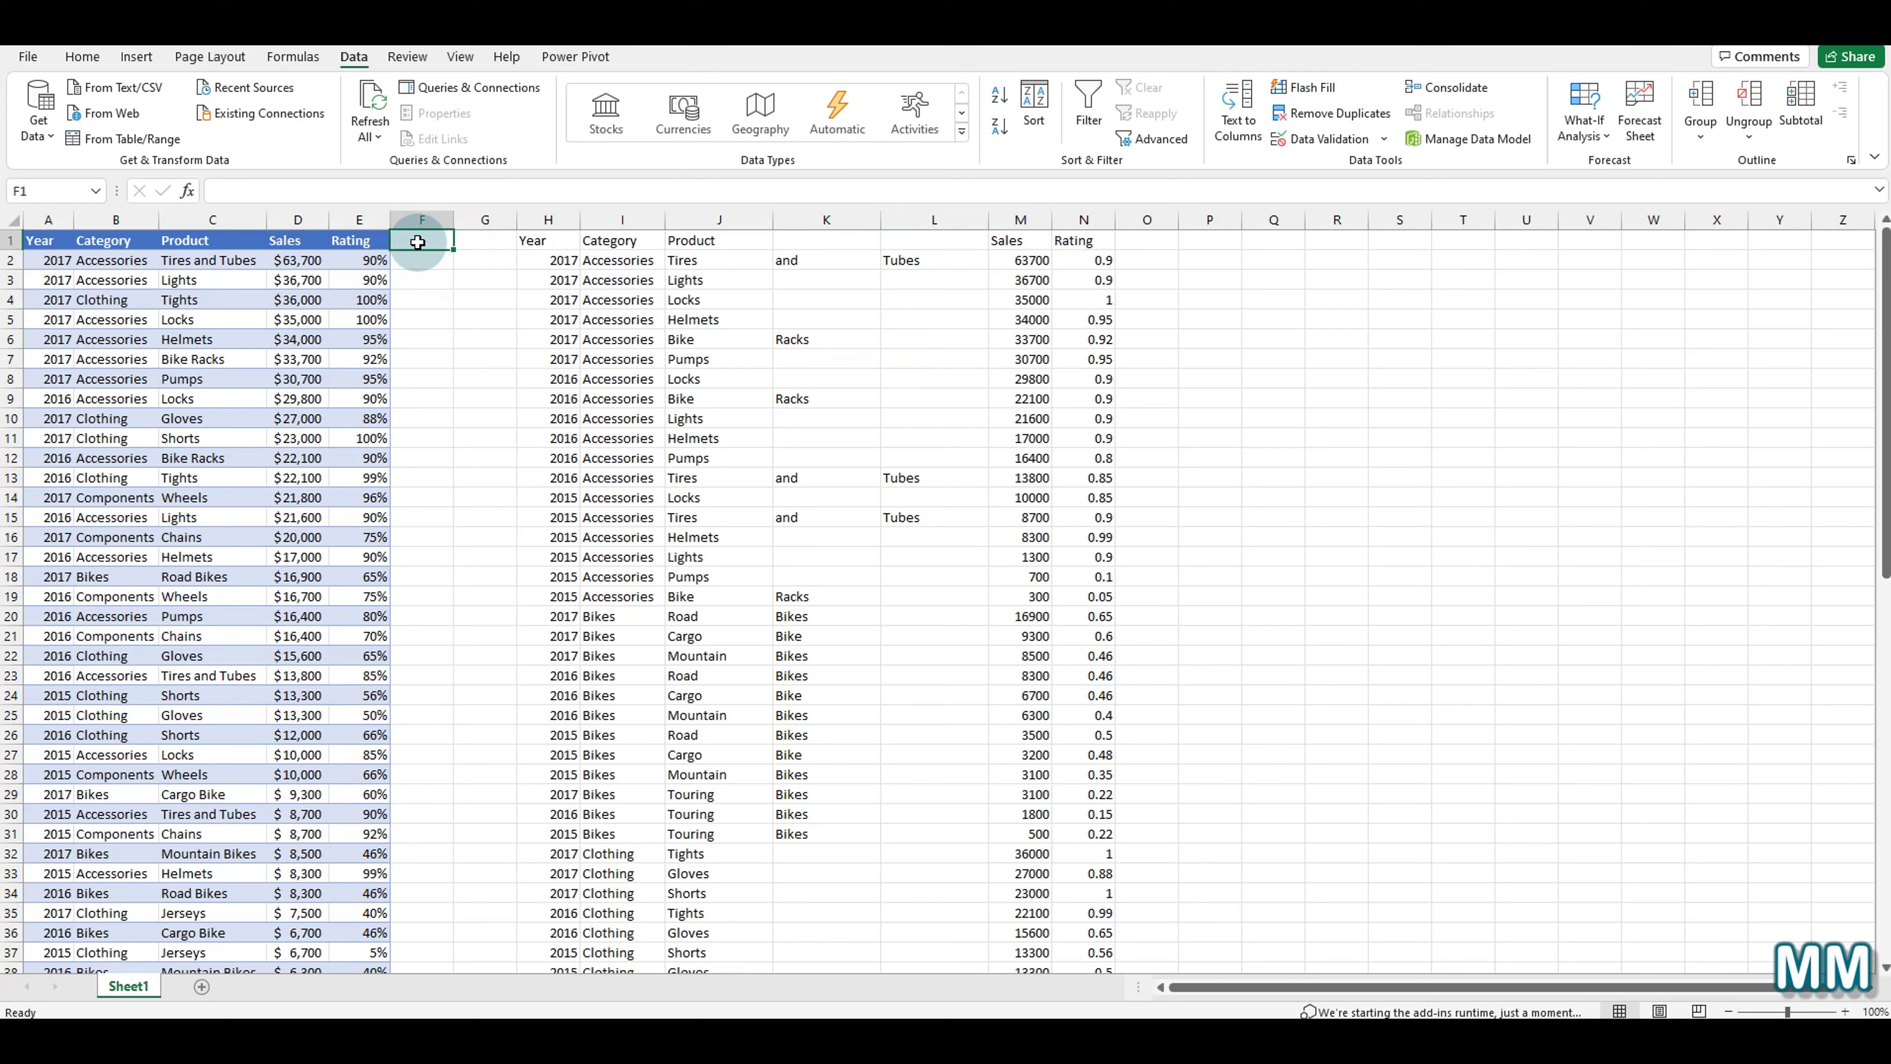
{"action": "type", "text": "Test"}
{"action": "key", "text": "Return"}
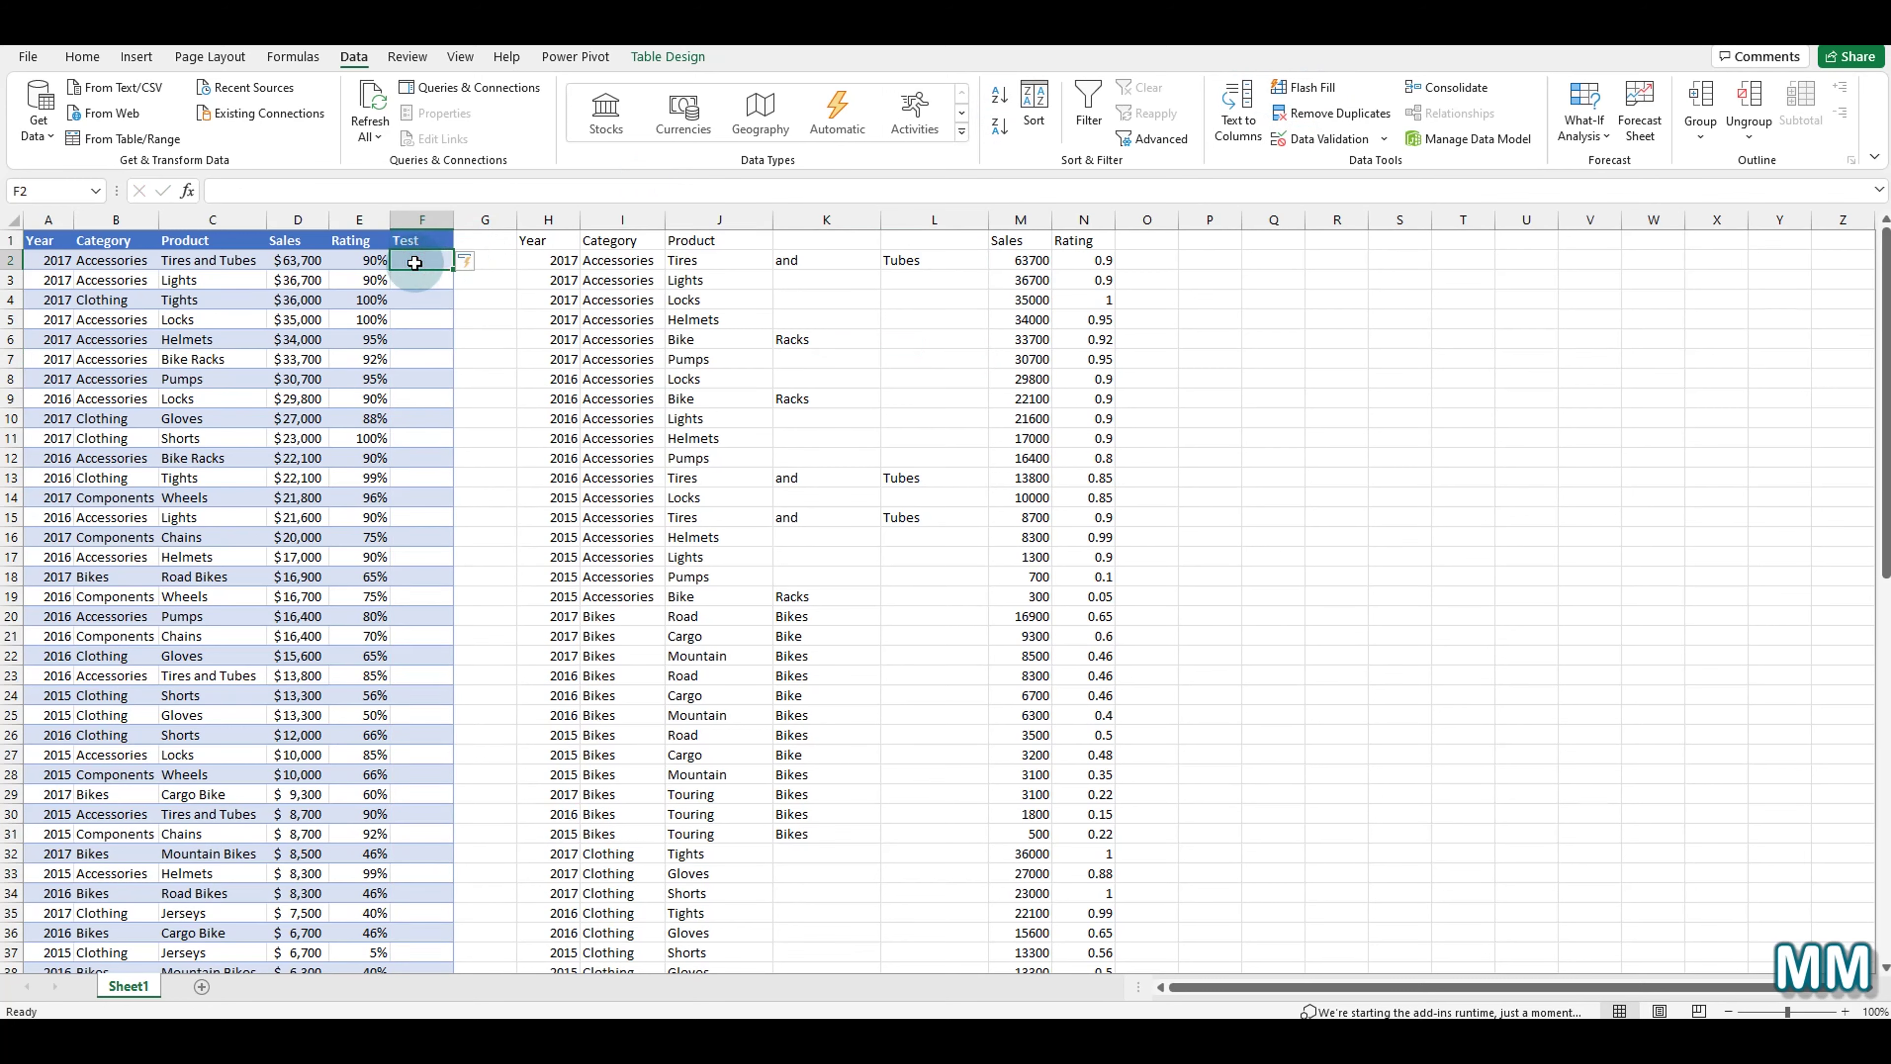
{"action": "type", "text": "T"}
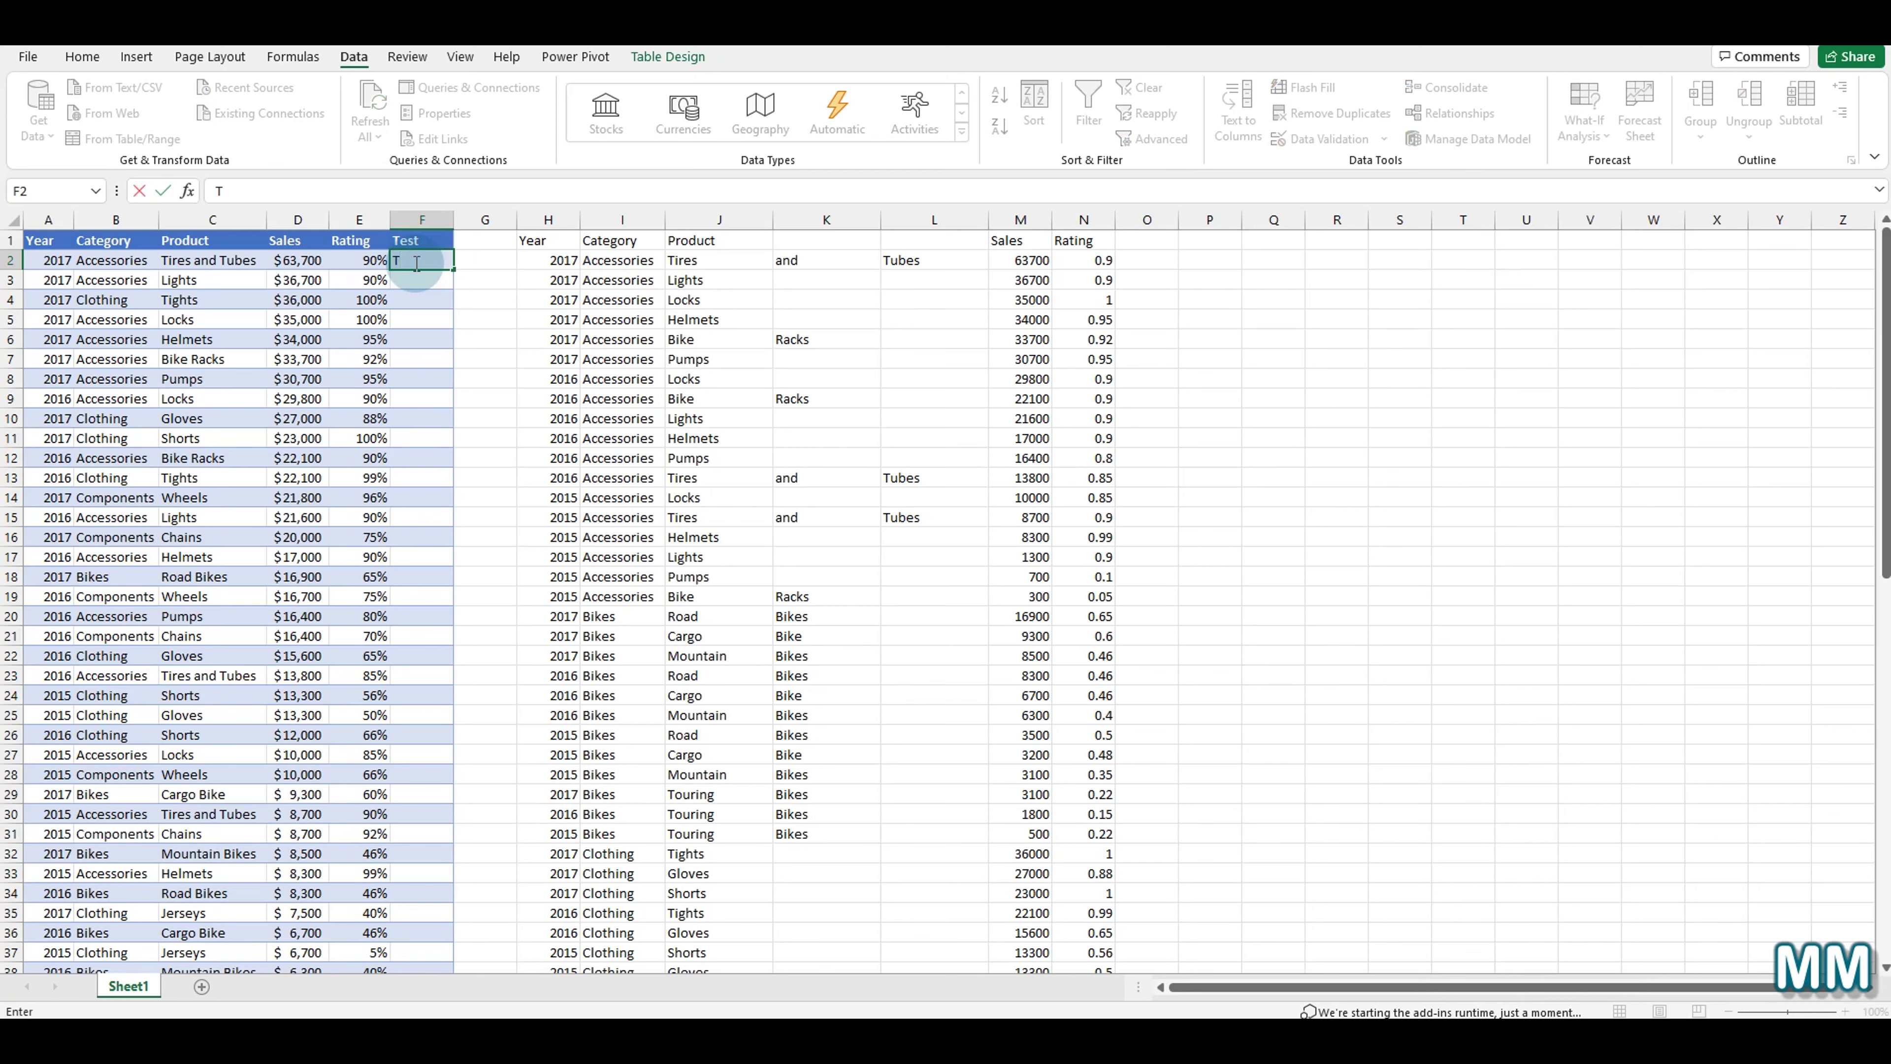
{"action": "type", "text": "ires"}
{"action": "type", "text": "MM"}
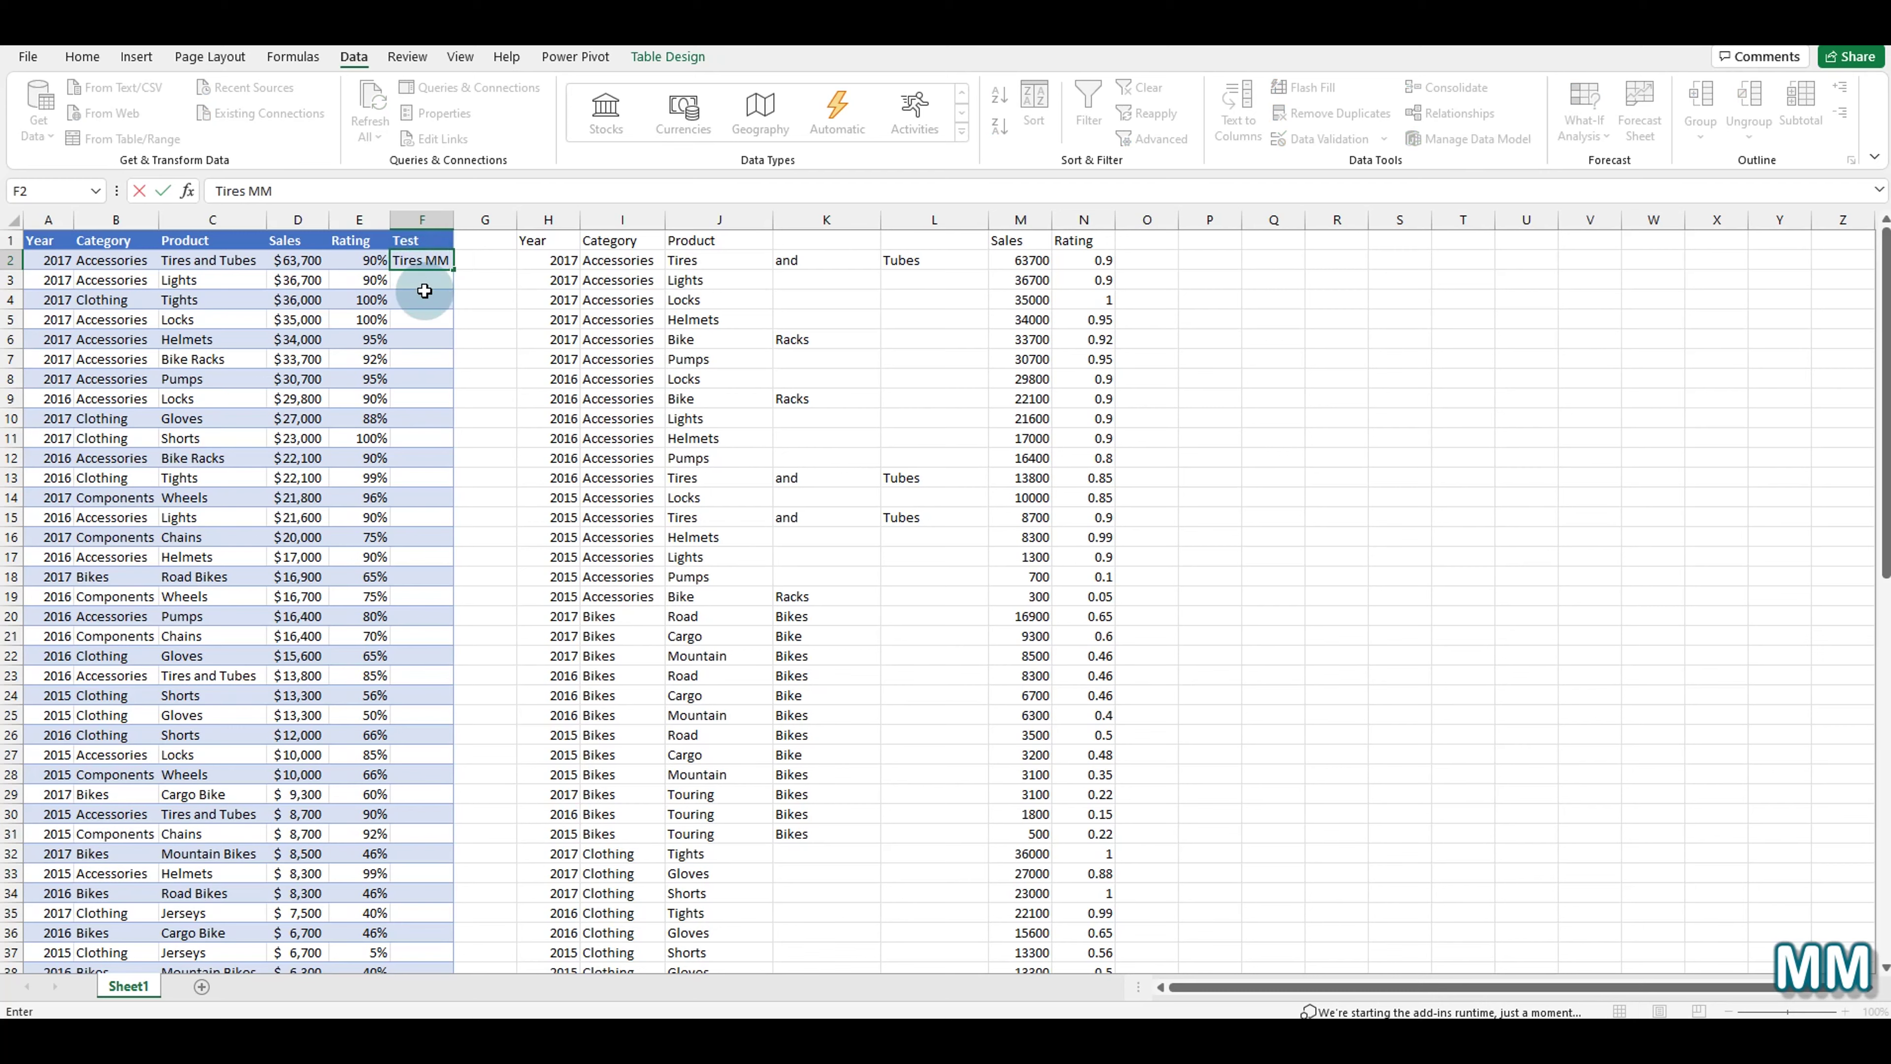
{"action": "key", "text": "Return"}
Flash Fill the Test column from the example and AutoFit column F.
{"action": "left_click", "coordinate": [425, 279]}
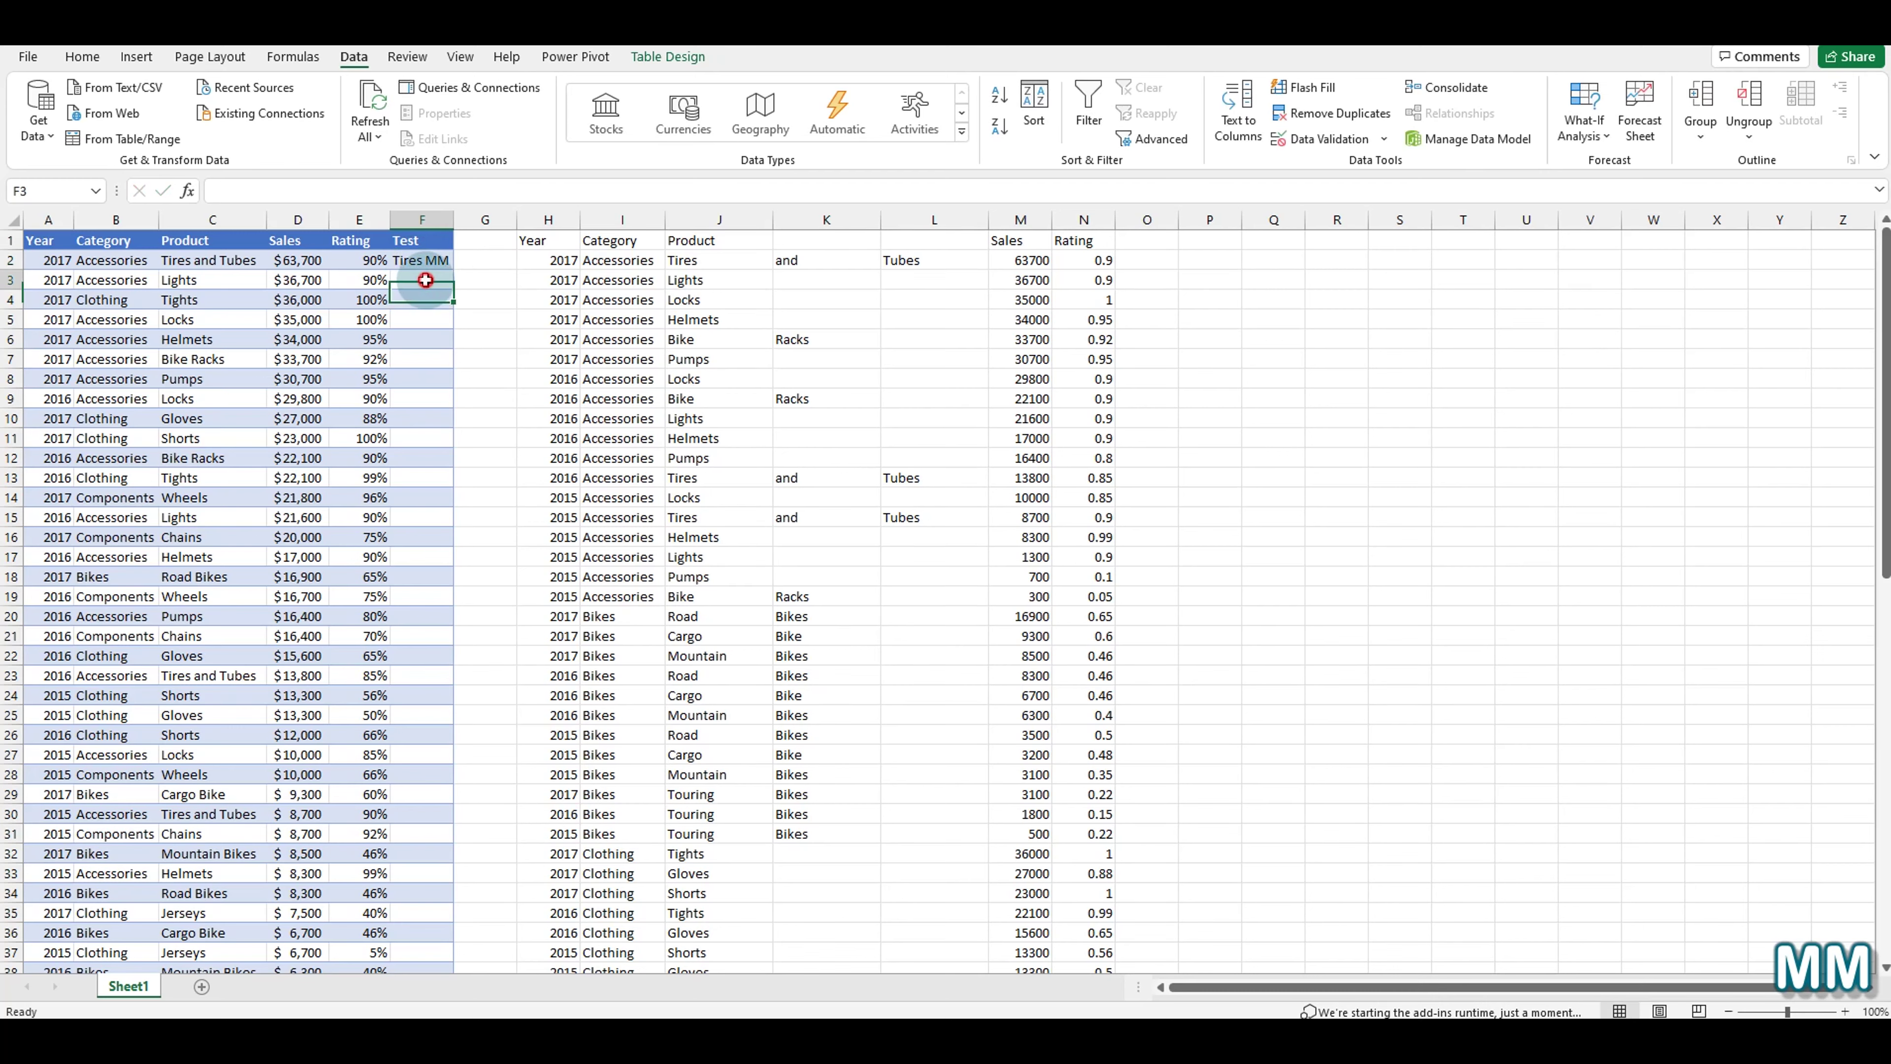
{"action": "left_click", "coordinate": [1315, 88]}
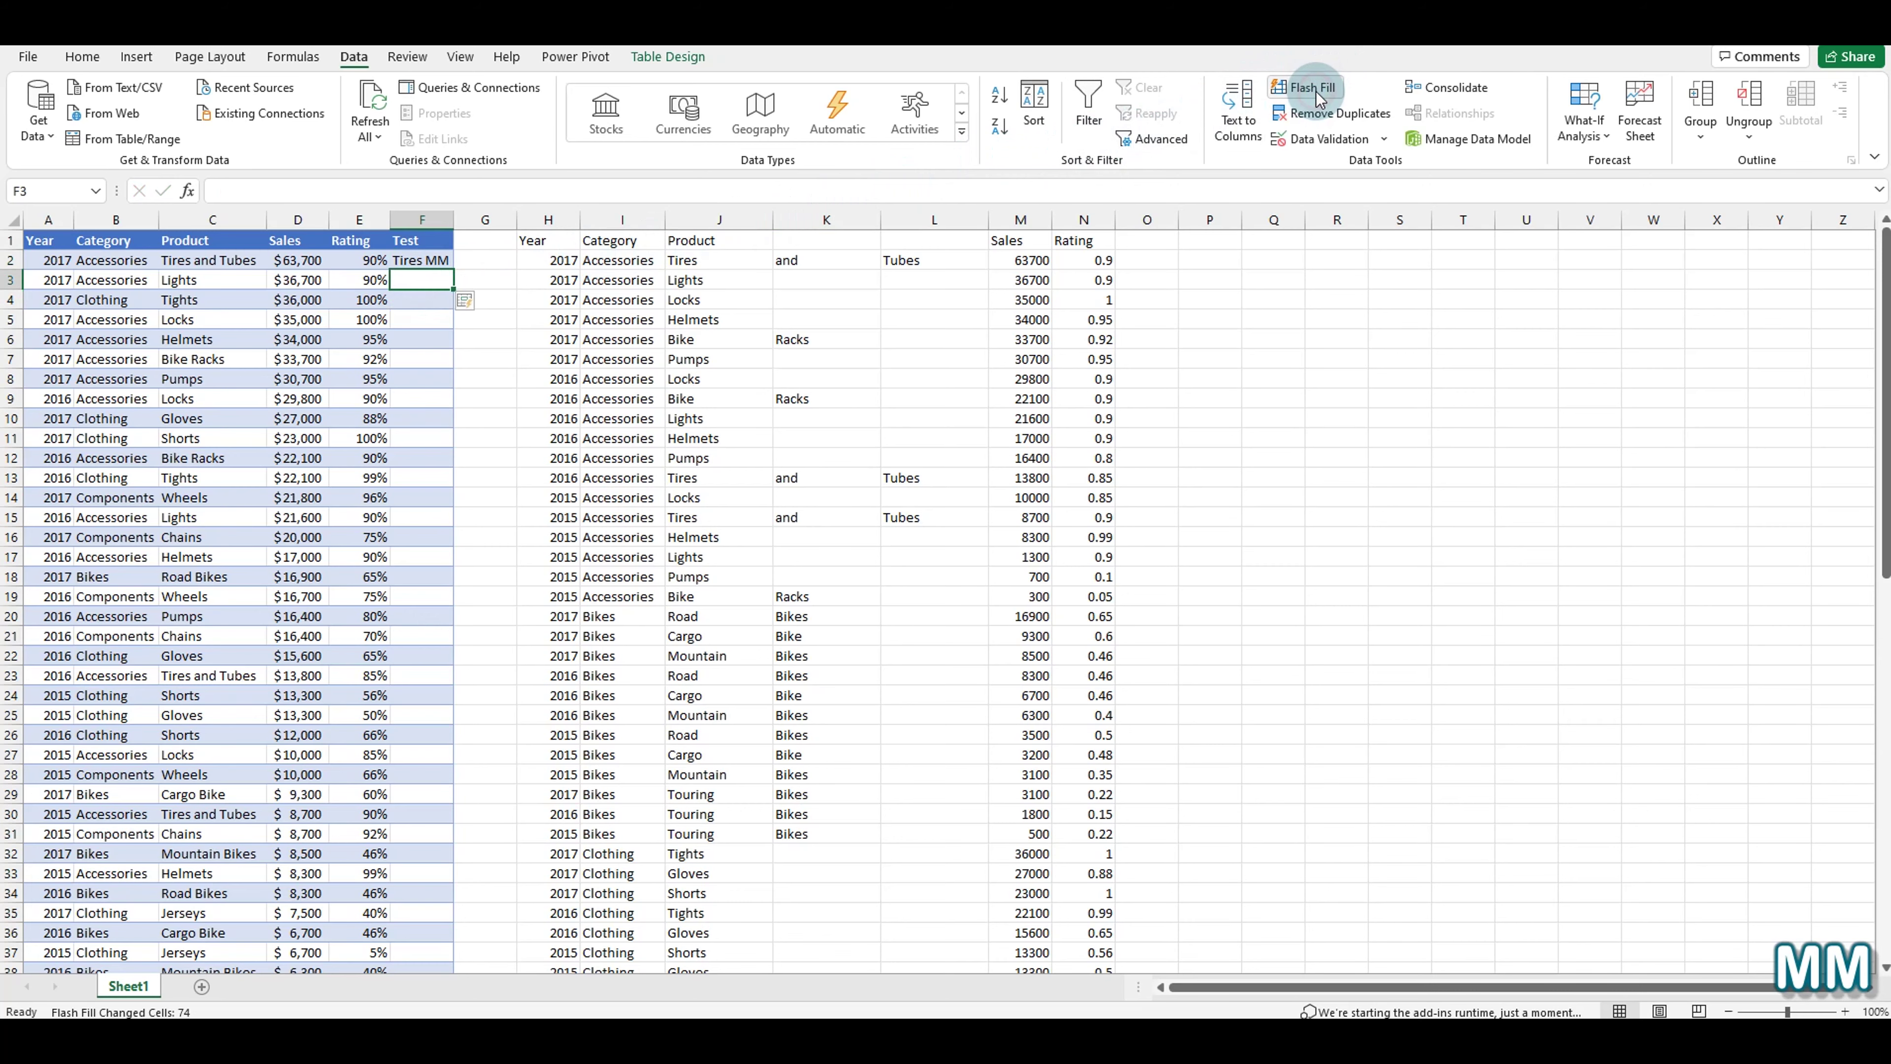
{"action": "double_click", "coordinate": [457, 220]}
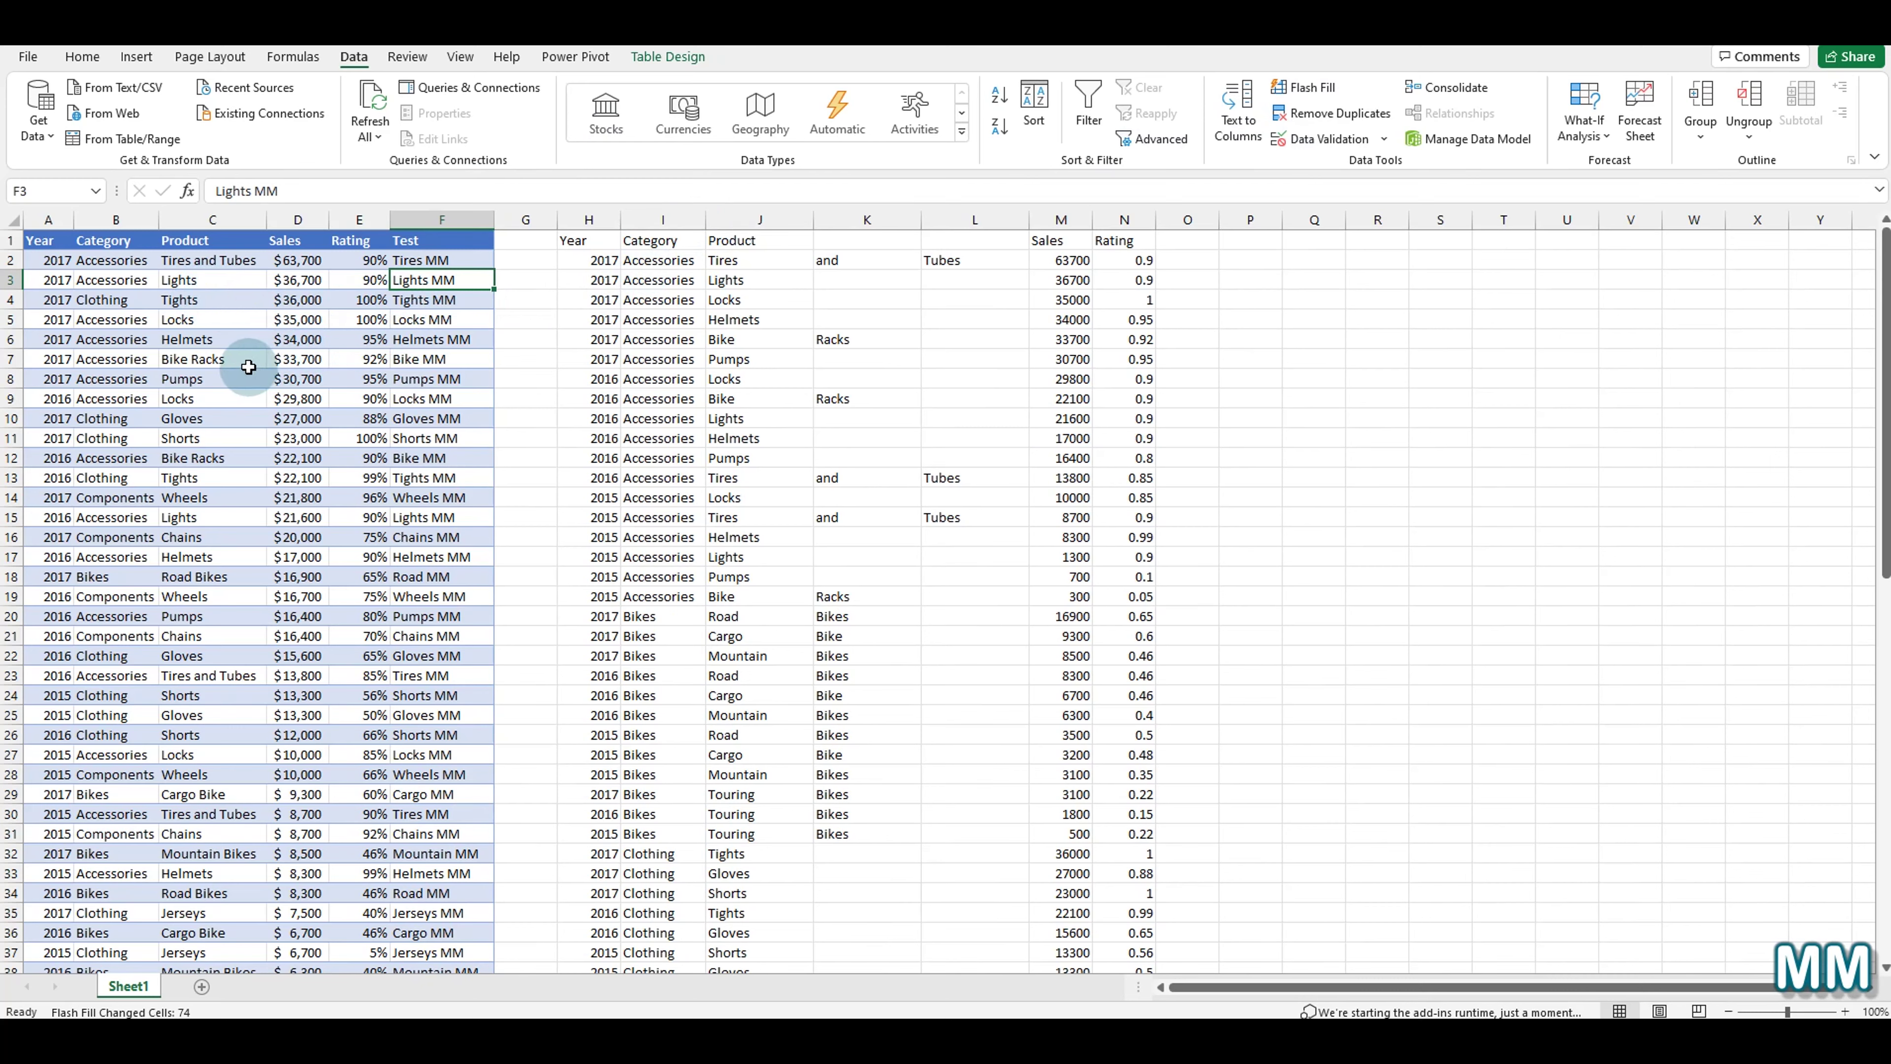
{"action": "left_click", "coordinate": [459, 258]}
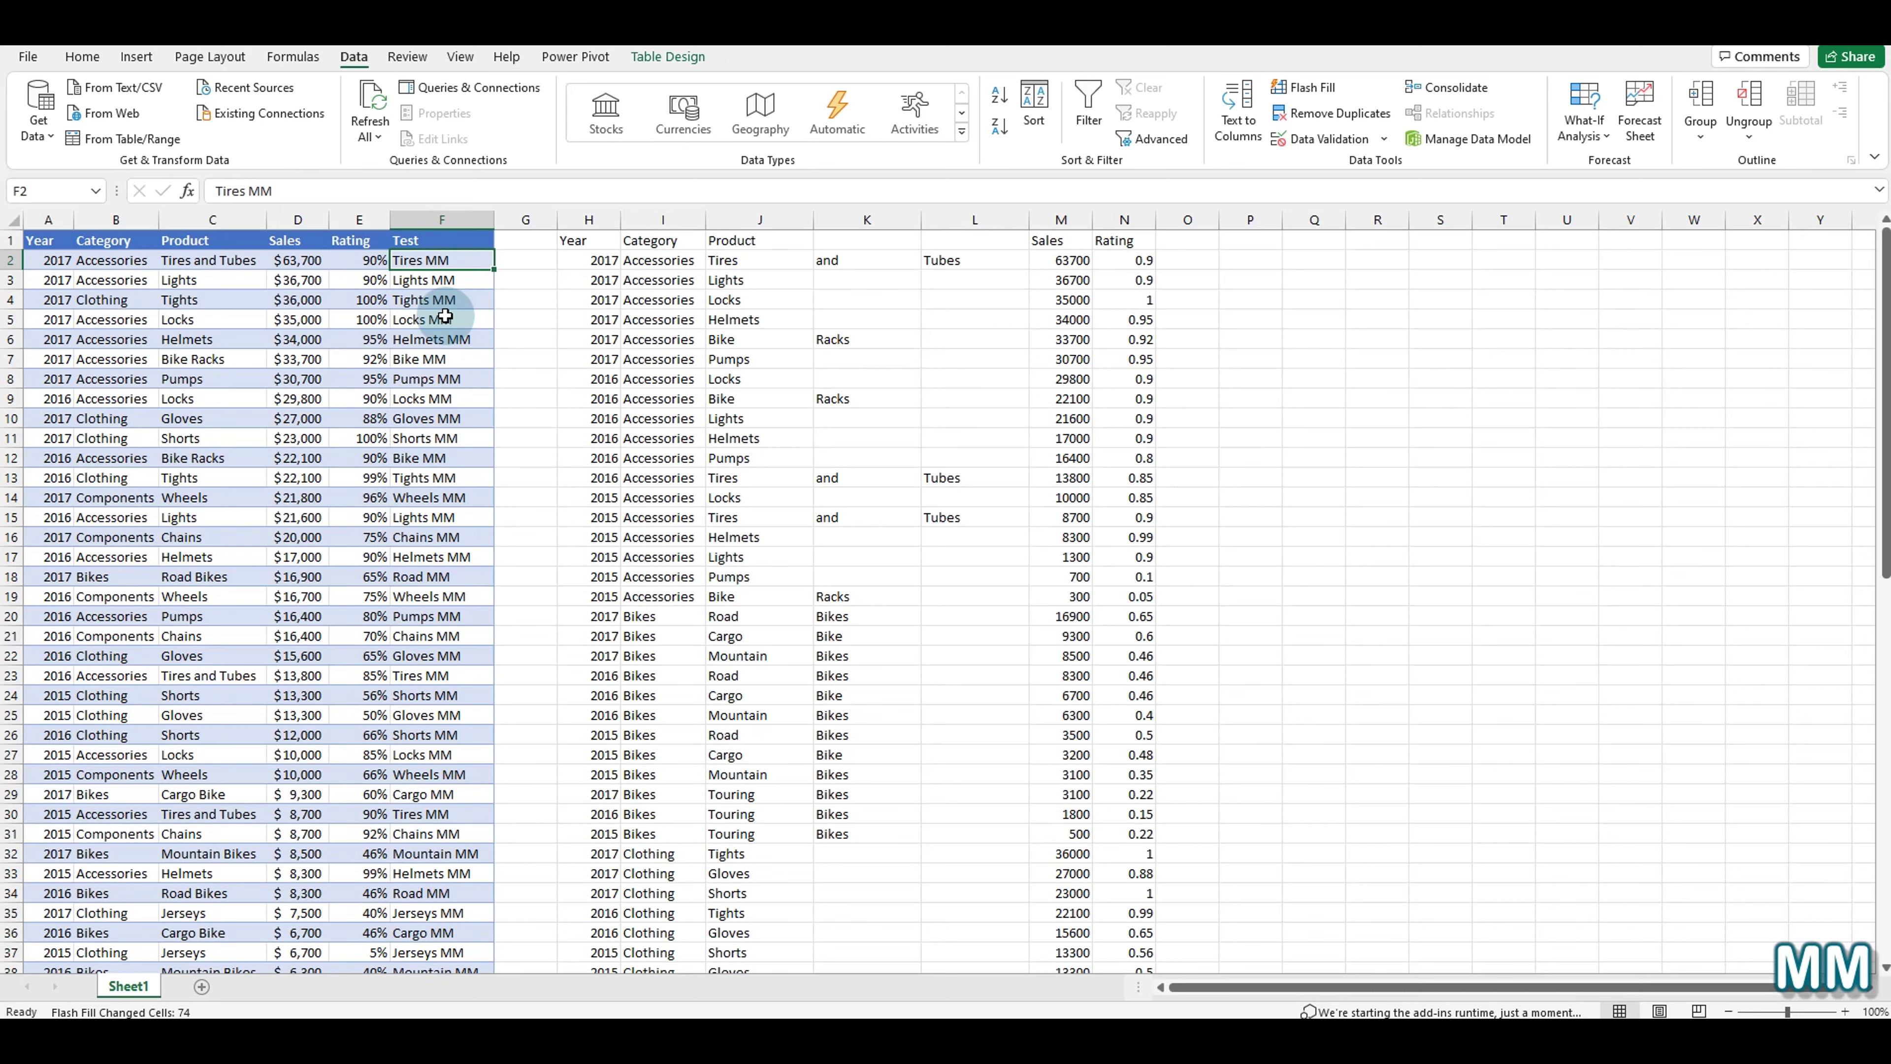
{"action": "left_click", "coordinate": [185, 333]}
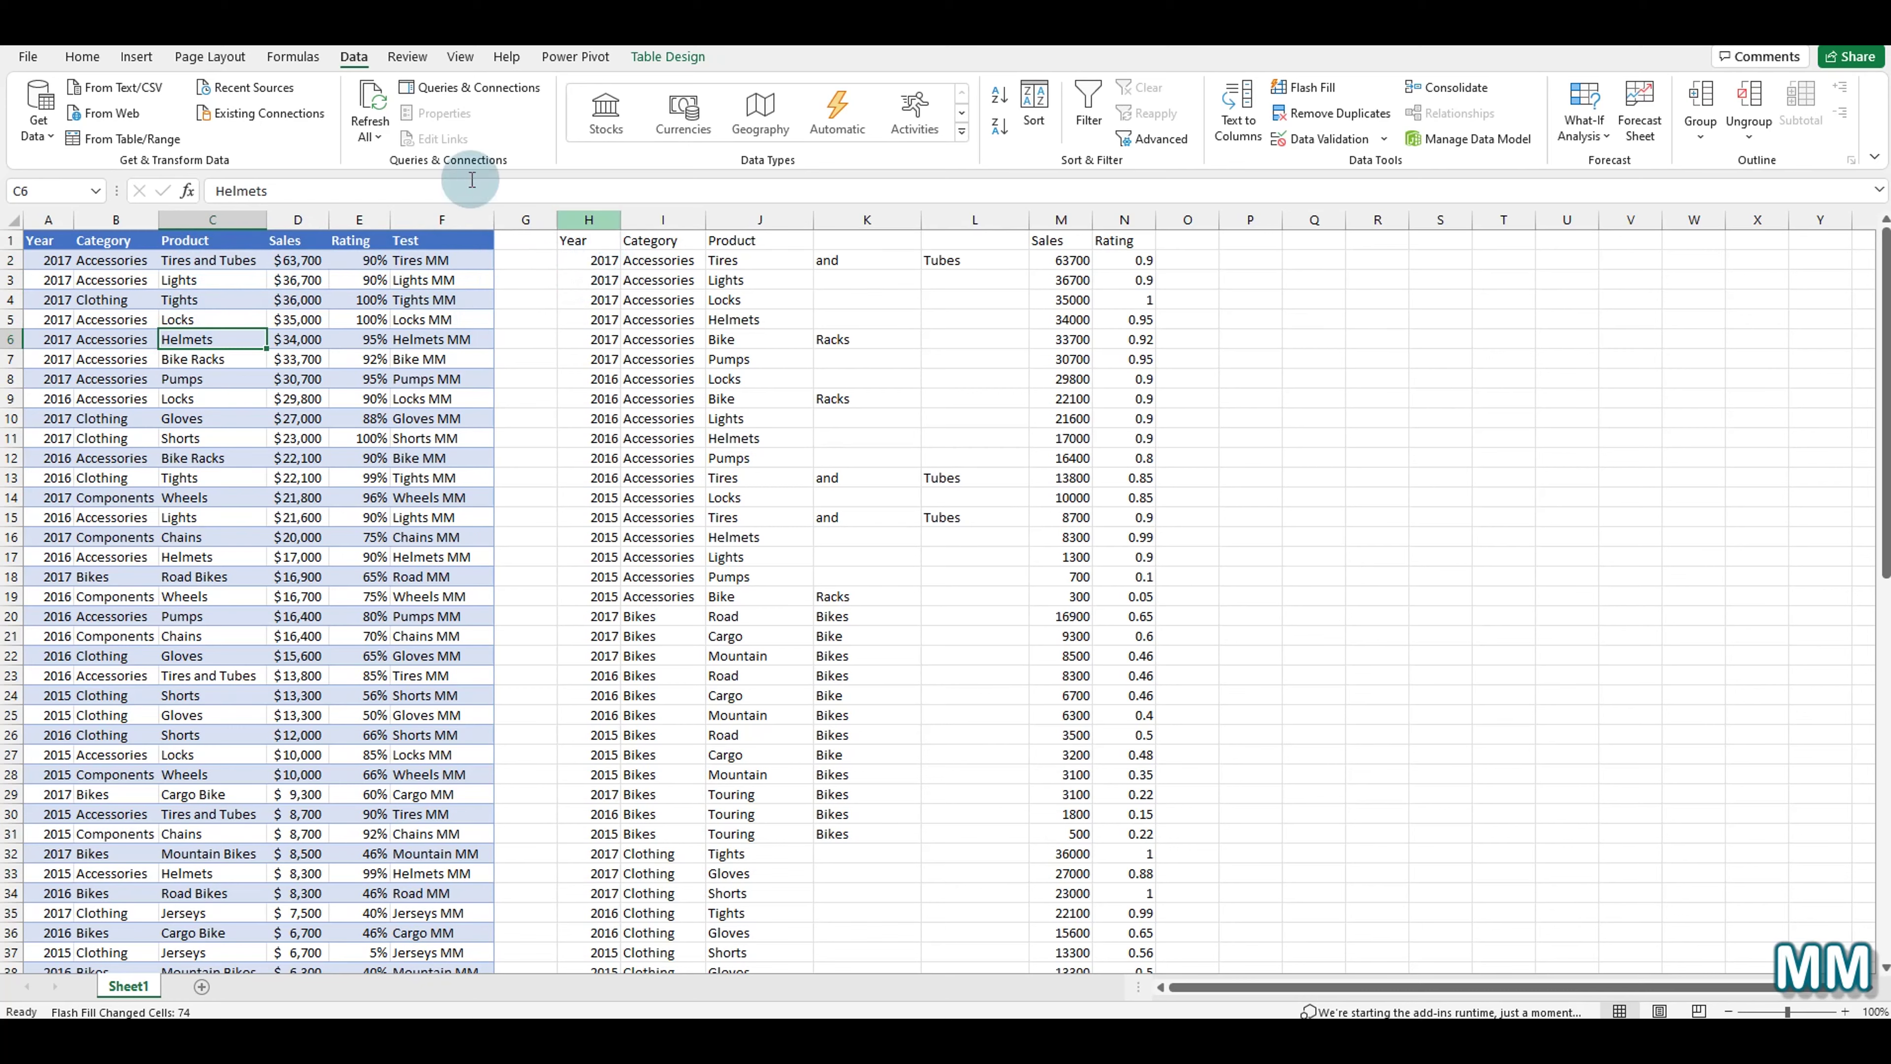
Select the whole split copy from H1 down to N76.
{"action": "left_click", "coordinate": [145, 61]}
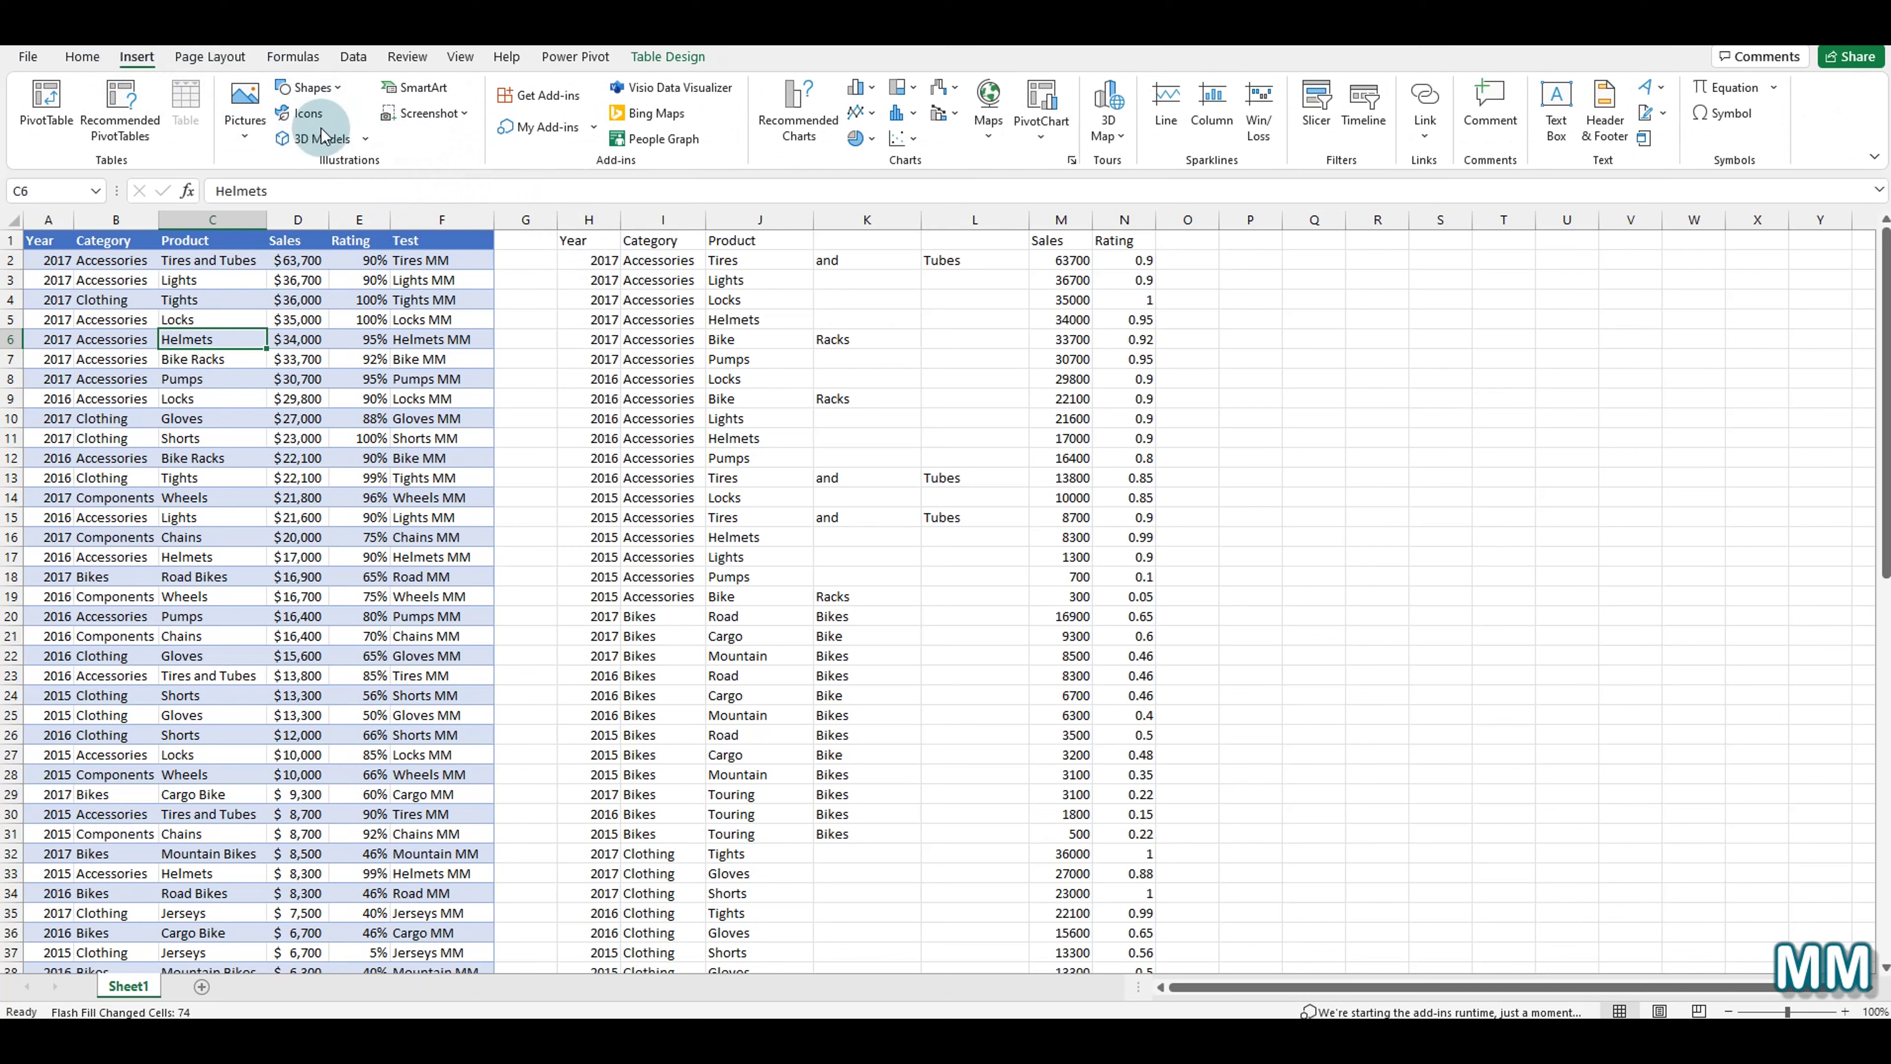
{"action": "left_click", "coordinate": [355, 58]}
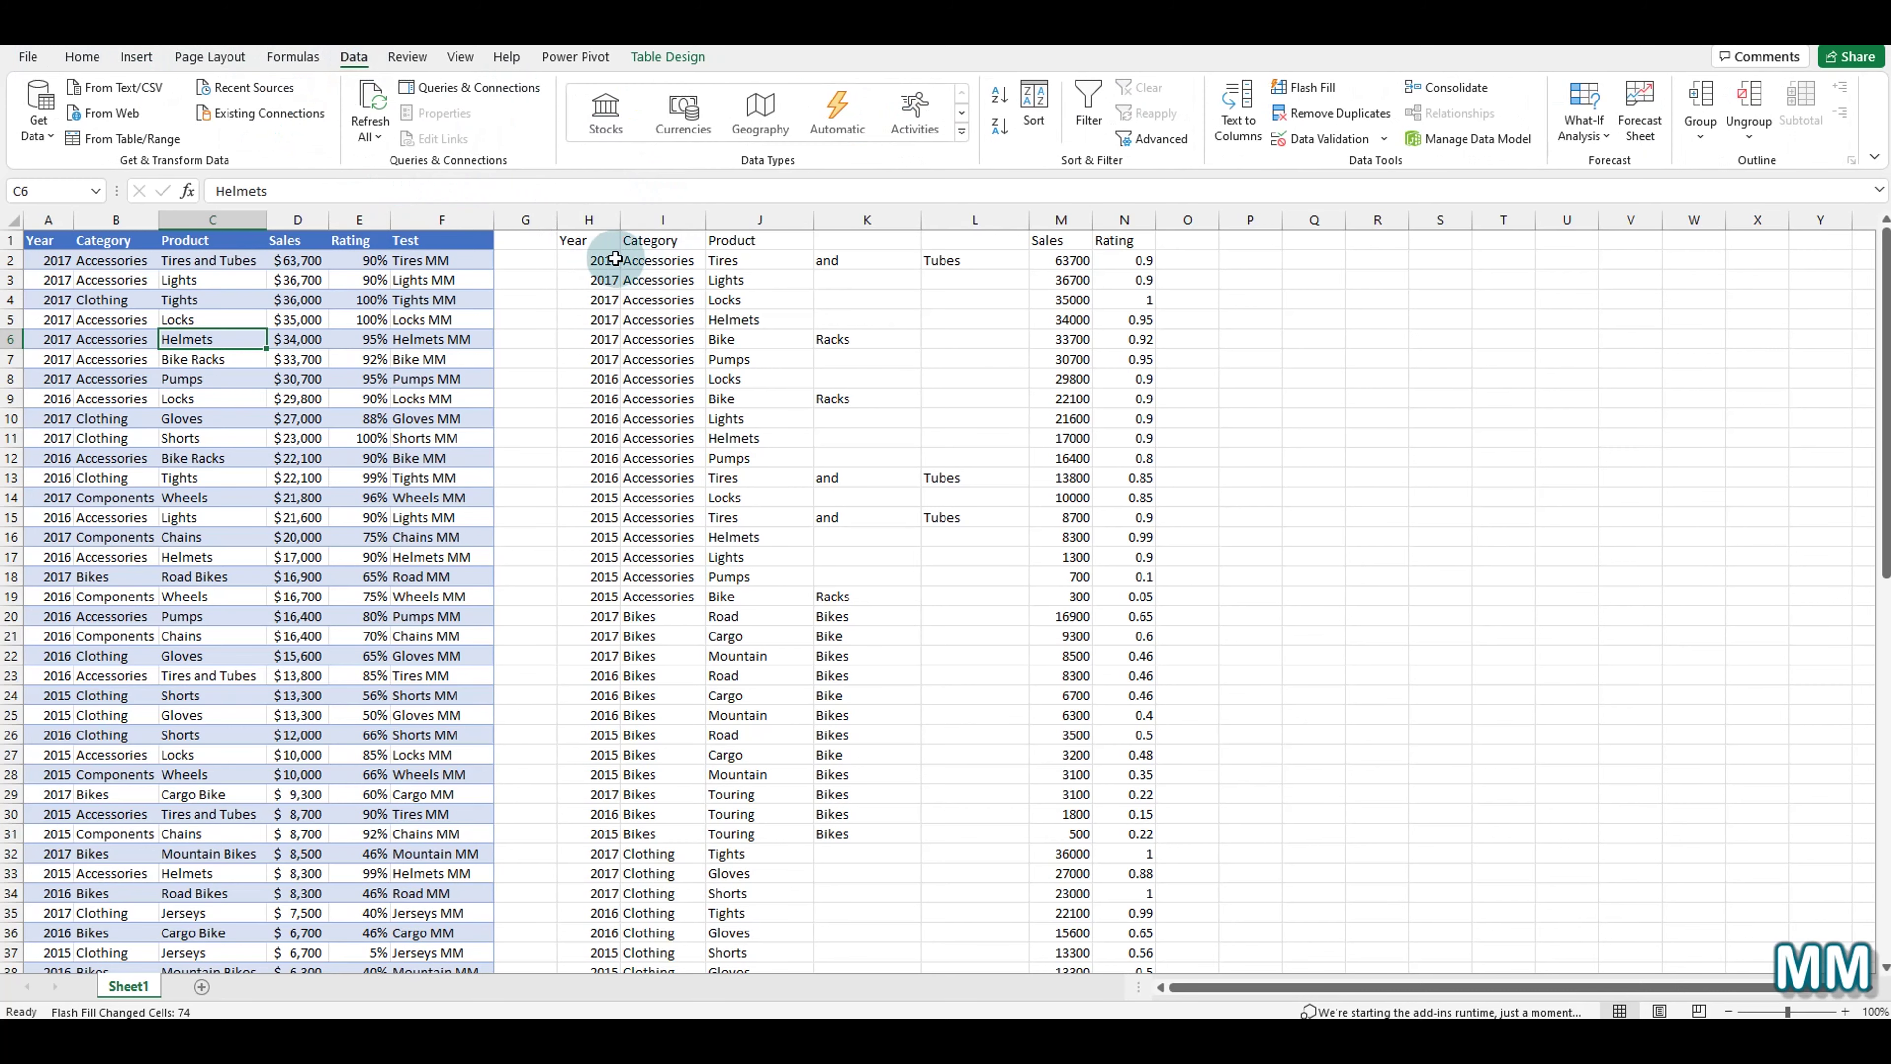
{"action": "left_click", "coordinate": [603, 243]}
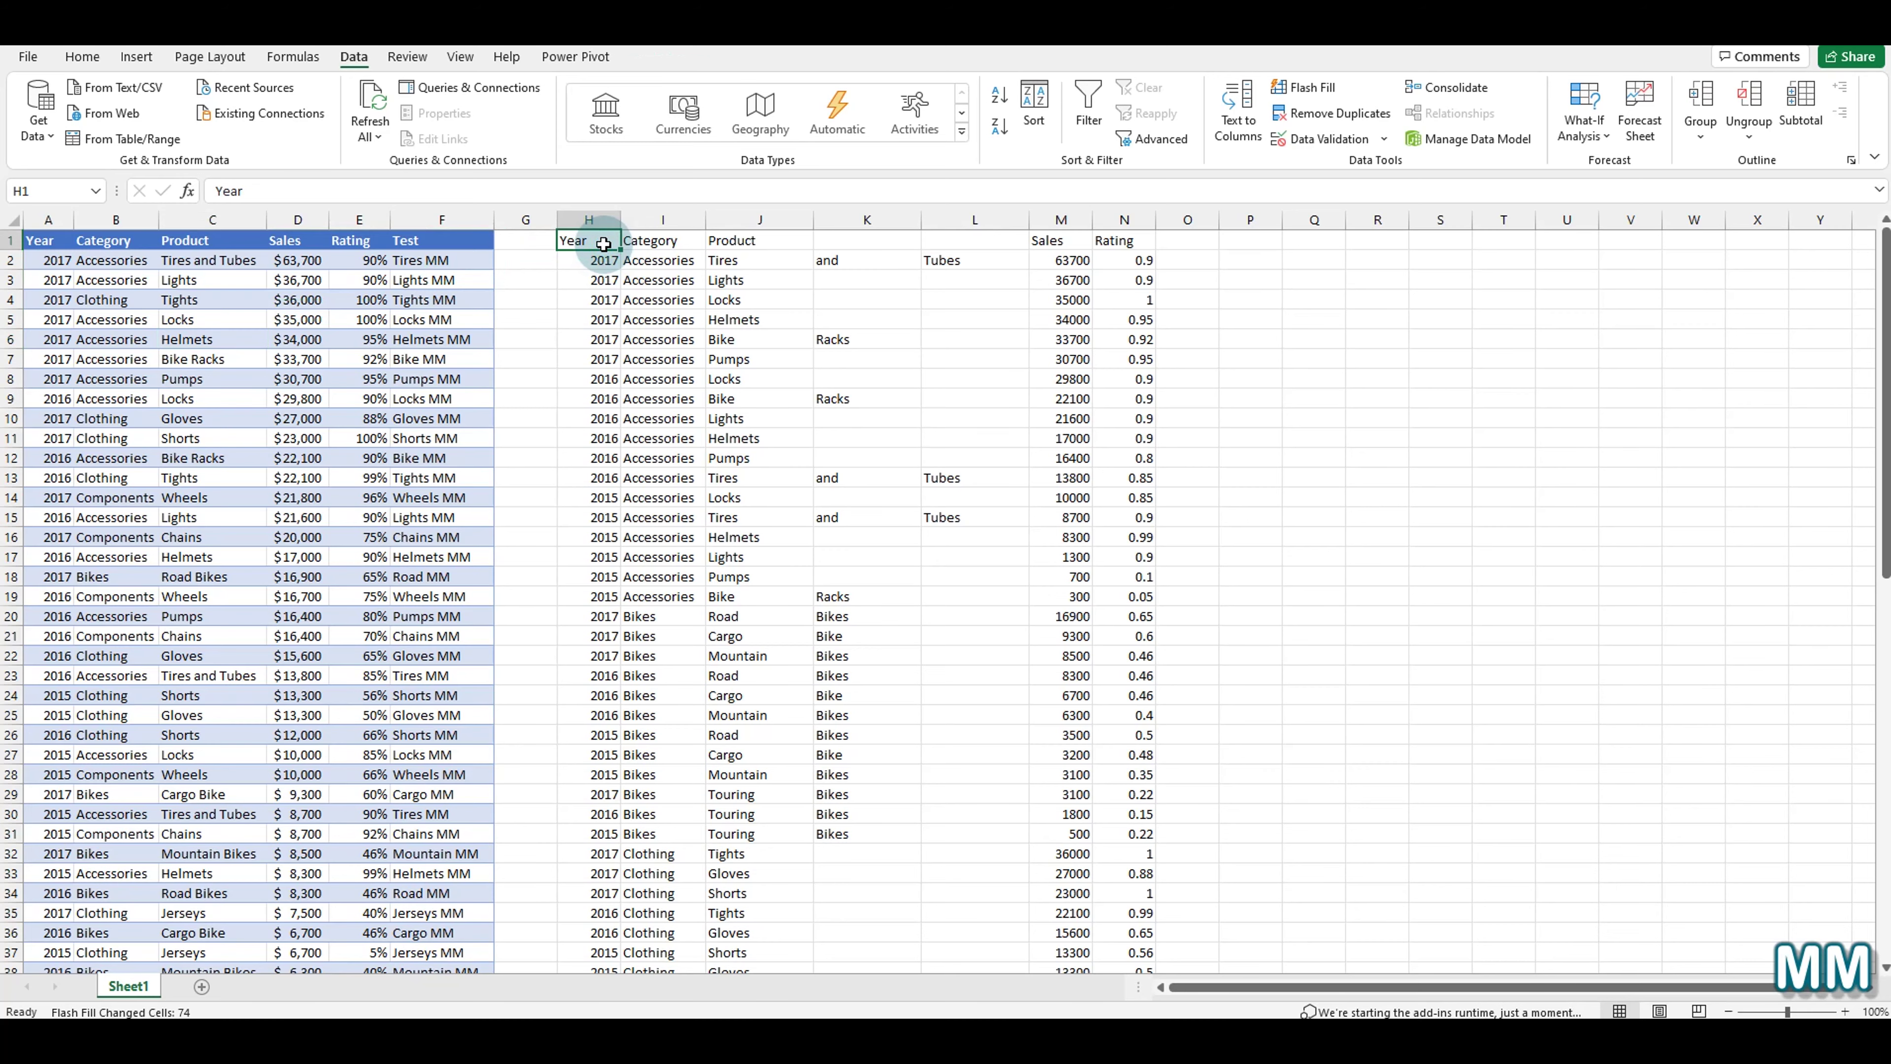
{"action": "key", "text": "ctrl+shift+Right"}
{"action": "key", "text": "ctrl+shift+Right"}
{"action": "key", "text": "ctrl+shift+Right"}
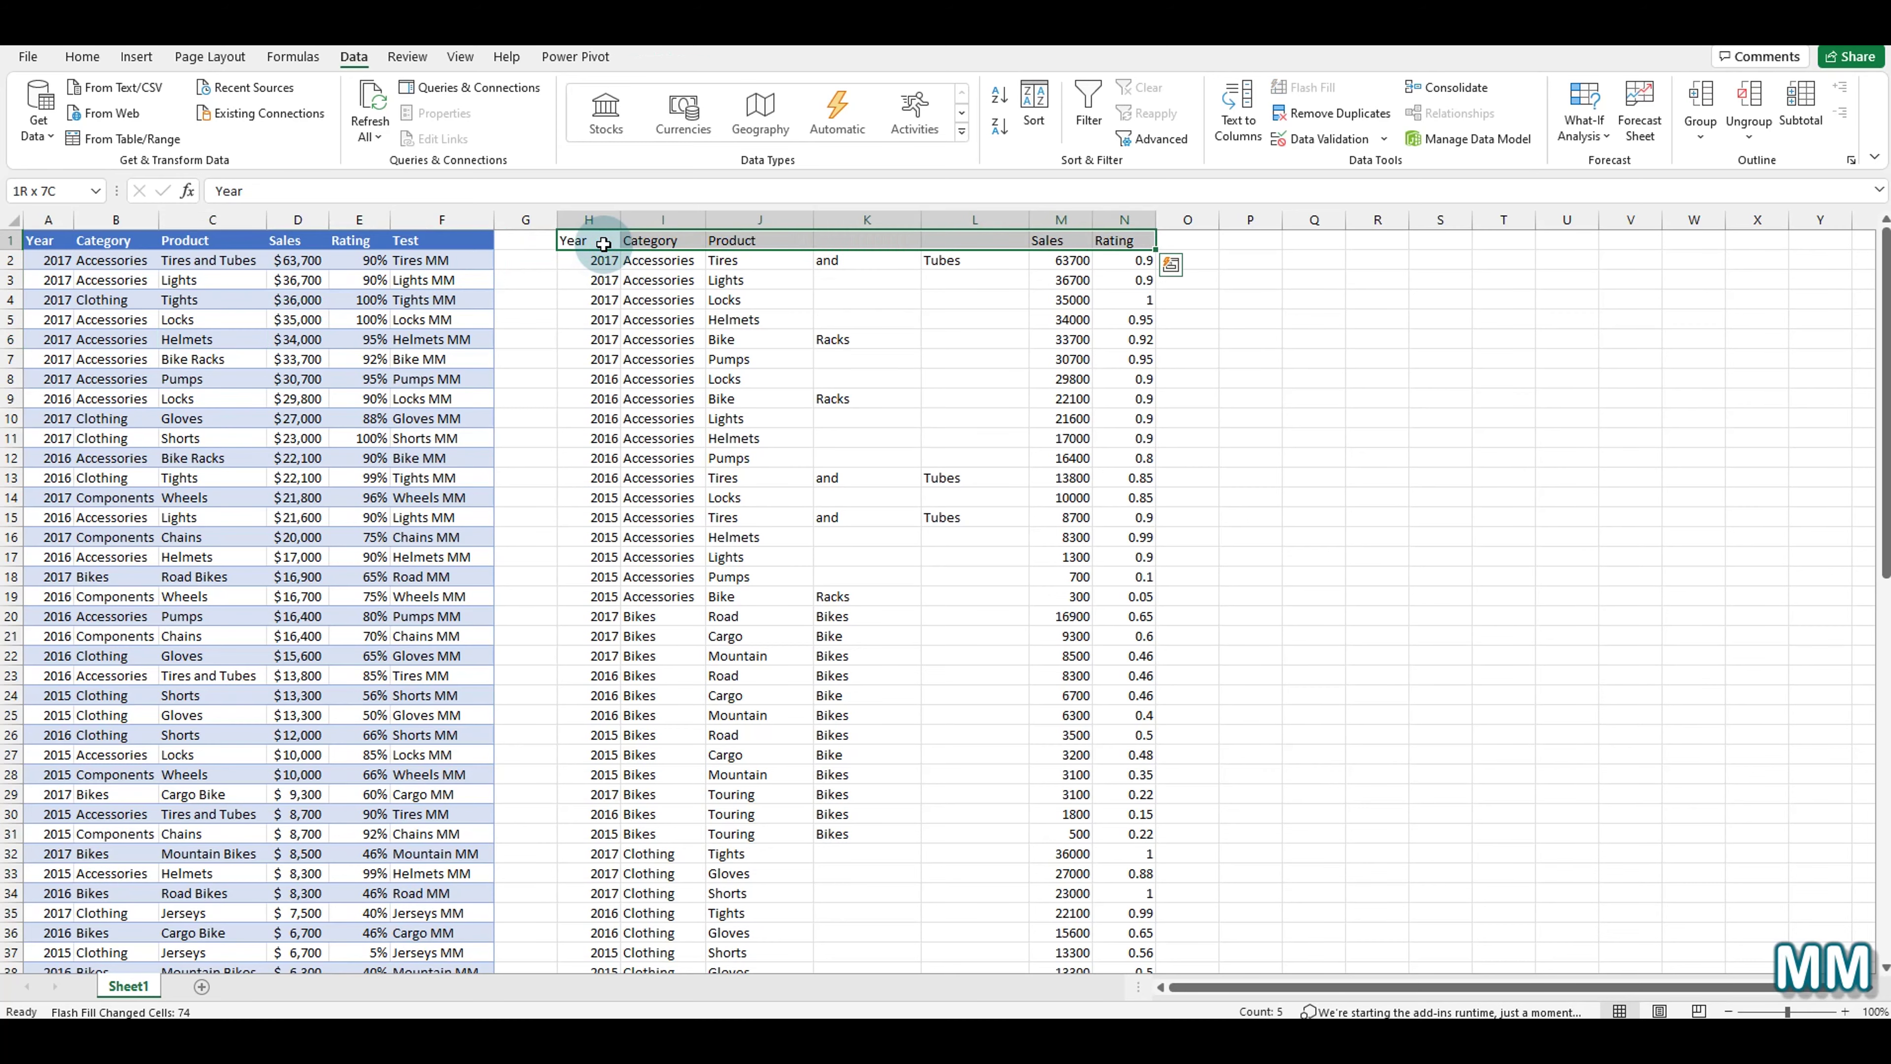
{"action": "key", "text": "ctrl+shift+Down"}
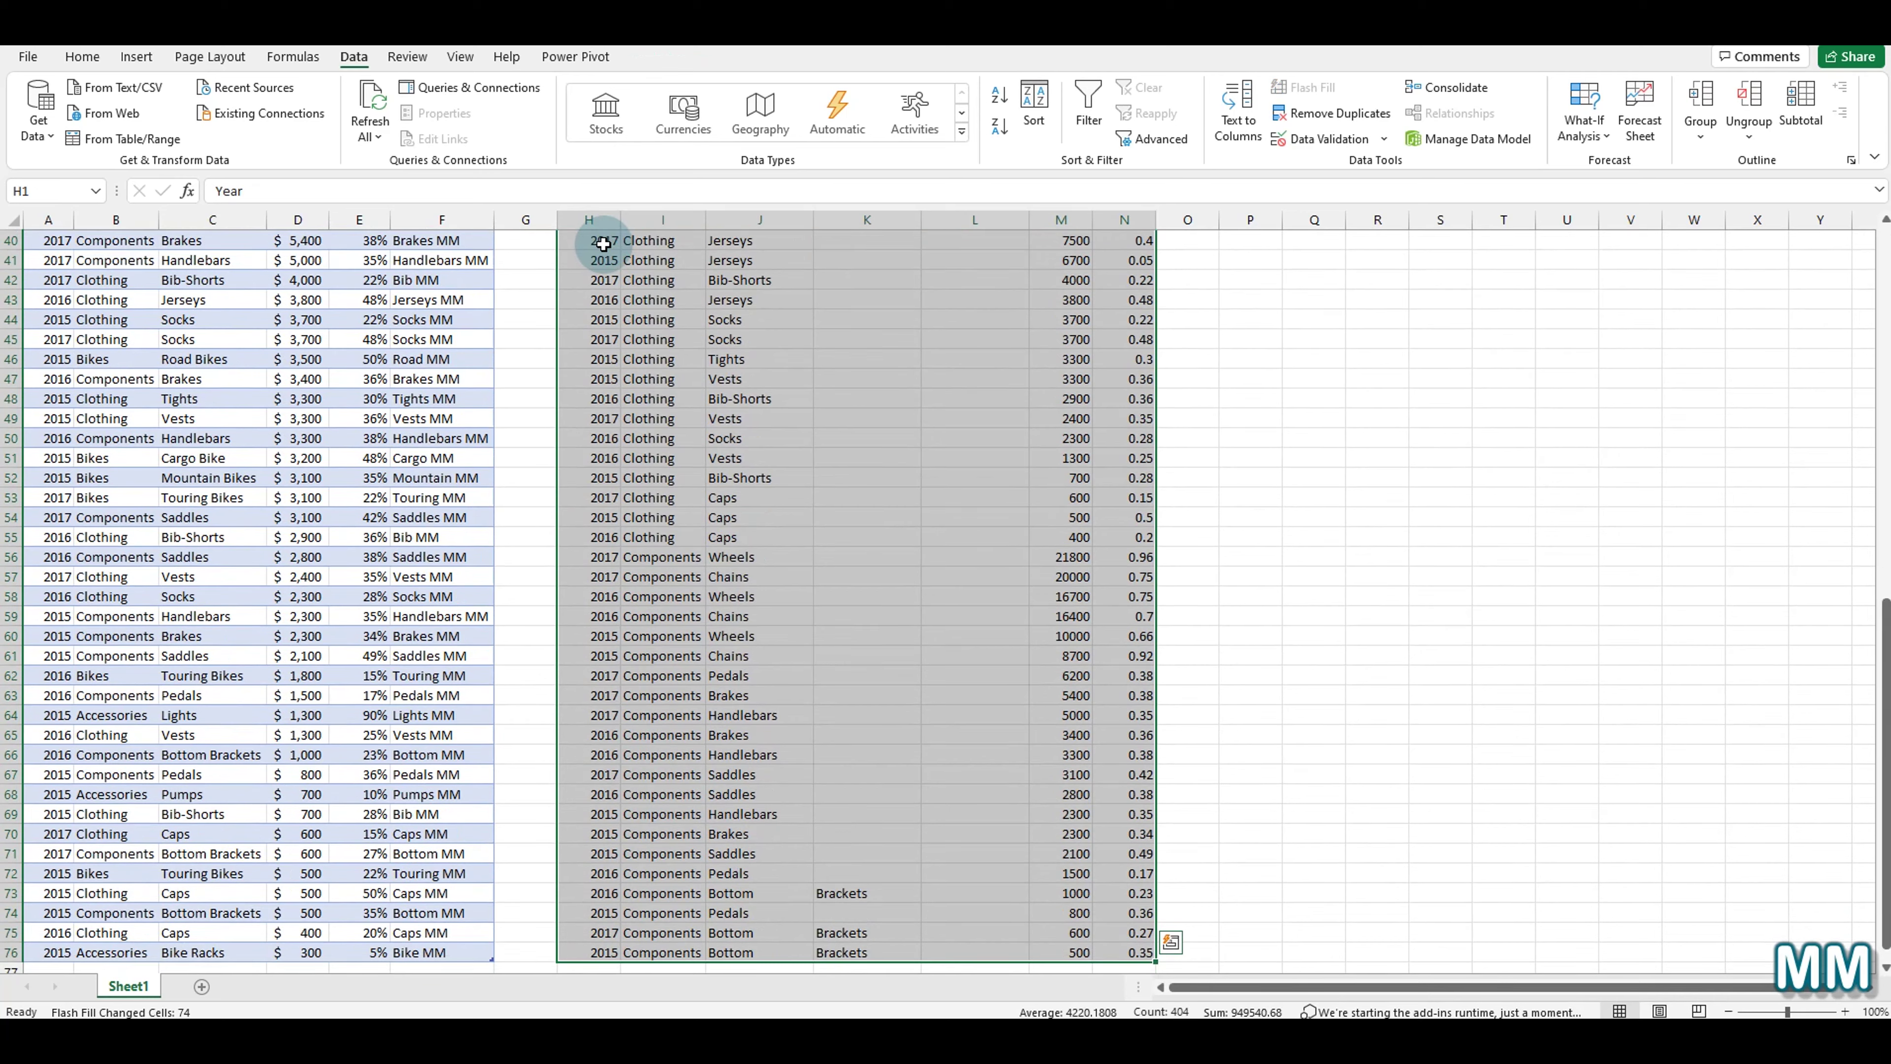
Convert H1:N76 into a table with headers using Ctrl+T.
{"action": "key", "text": "ctrl+t"}
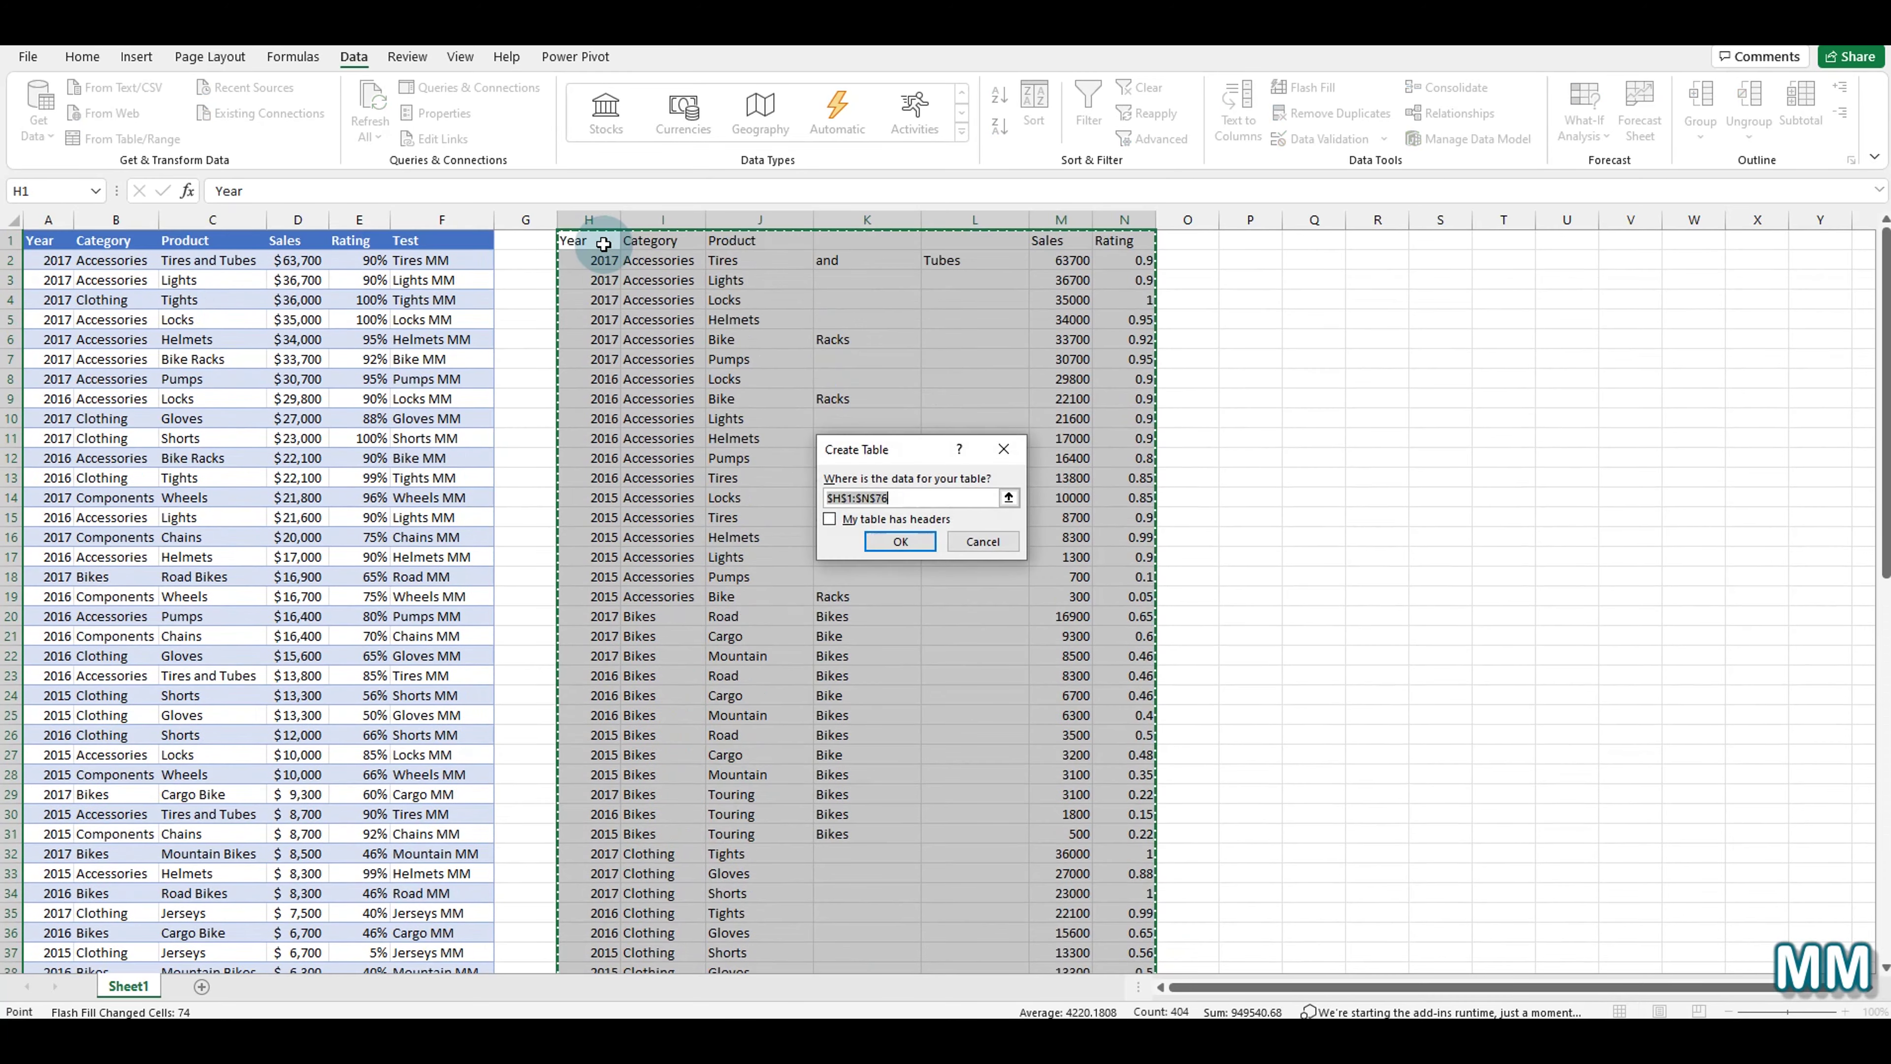
{"action": "left_click", "coordinate": [906, 521]}
{"action": "left_click", "coordinate": [899, 540]}
{"action": "left_click", "coordinate": [849, 412]}
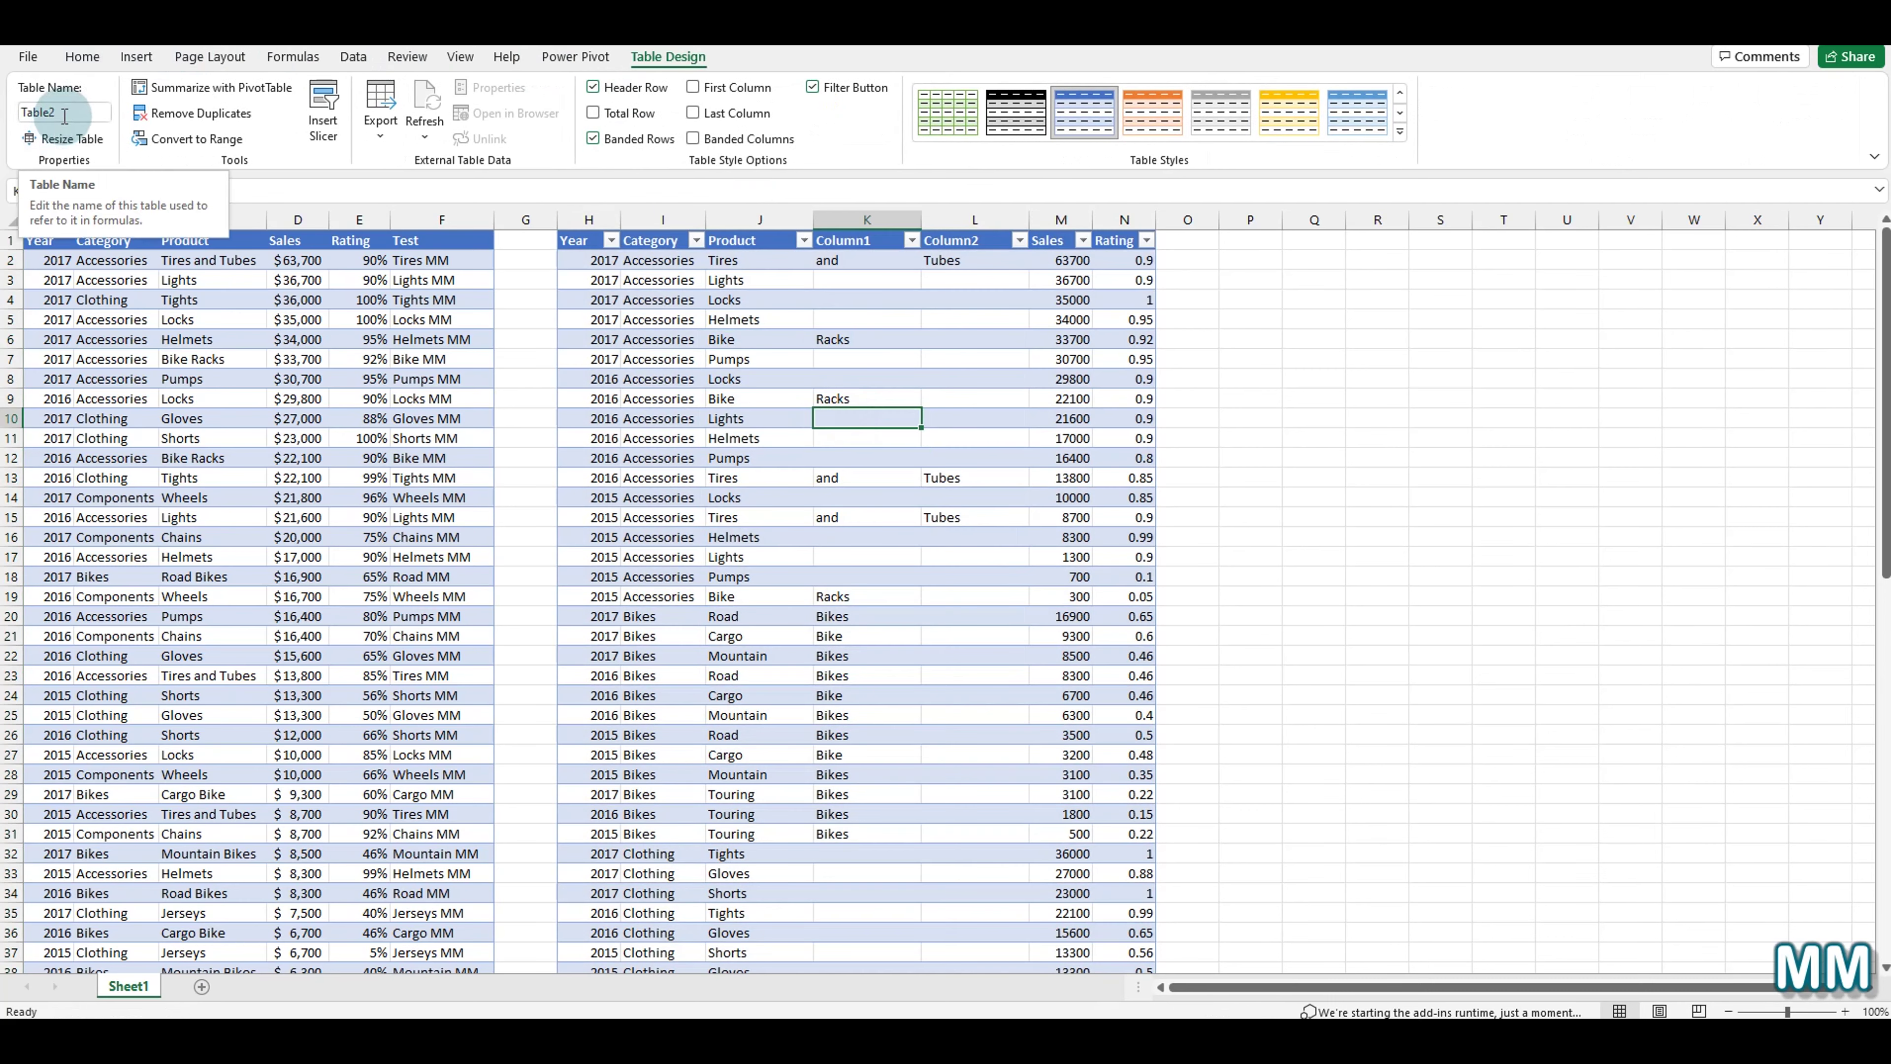
{"action": "left_click", "coordinate": [732, 279]}
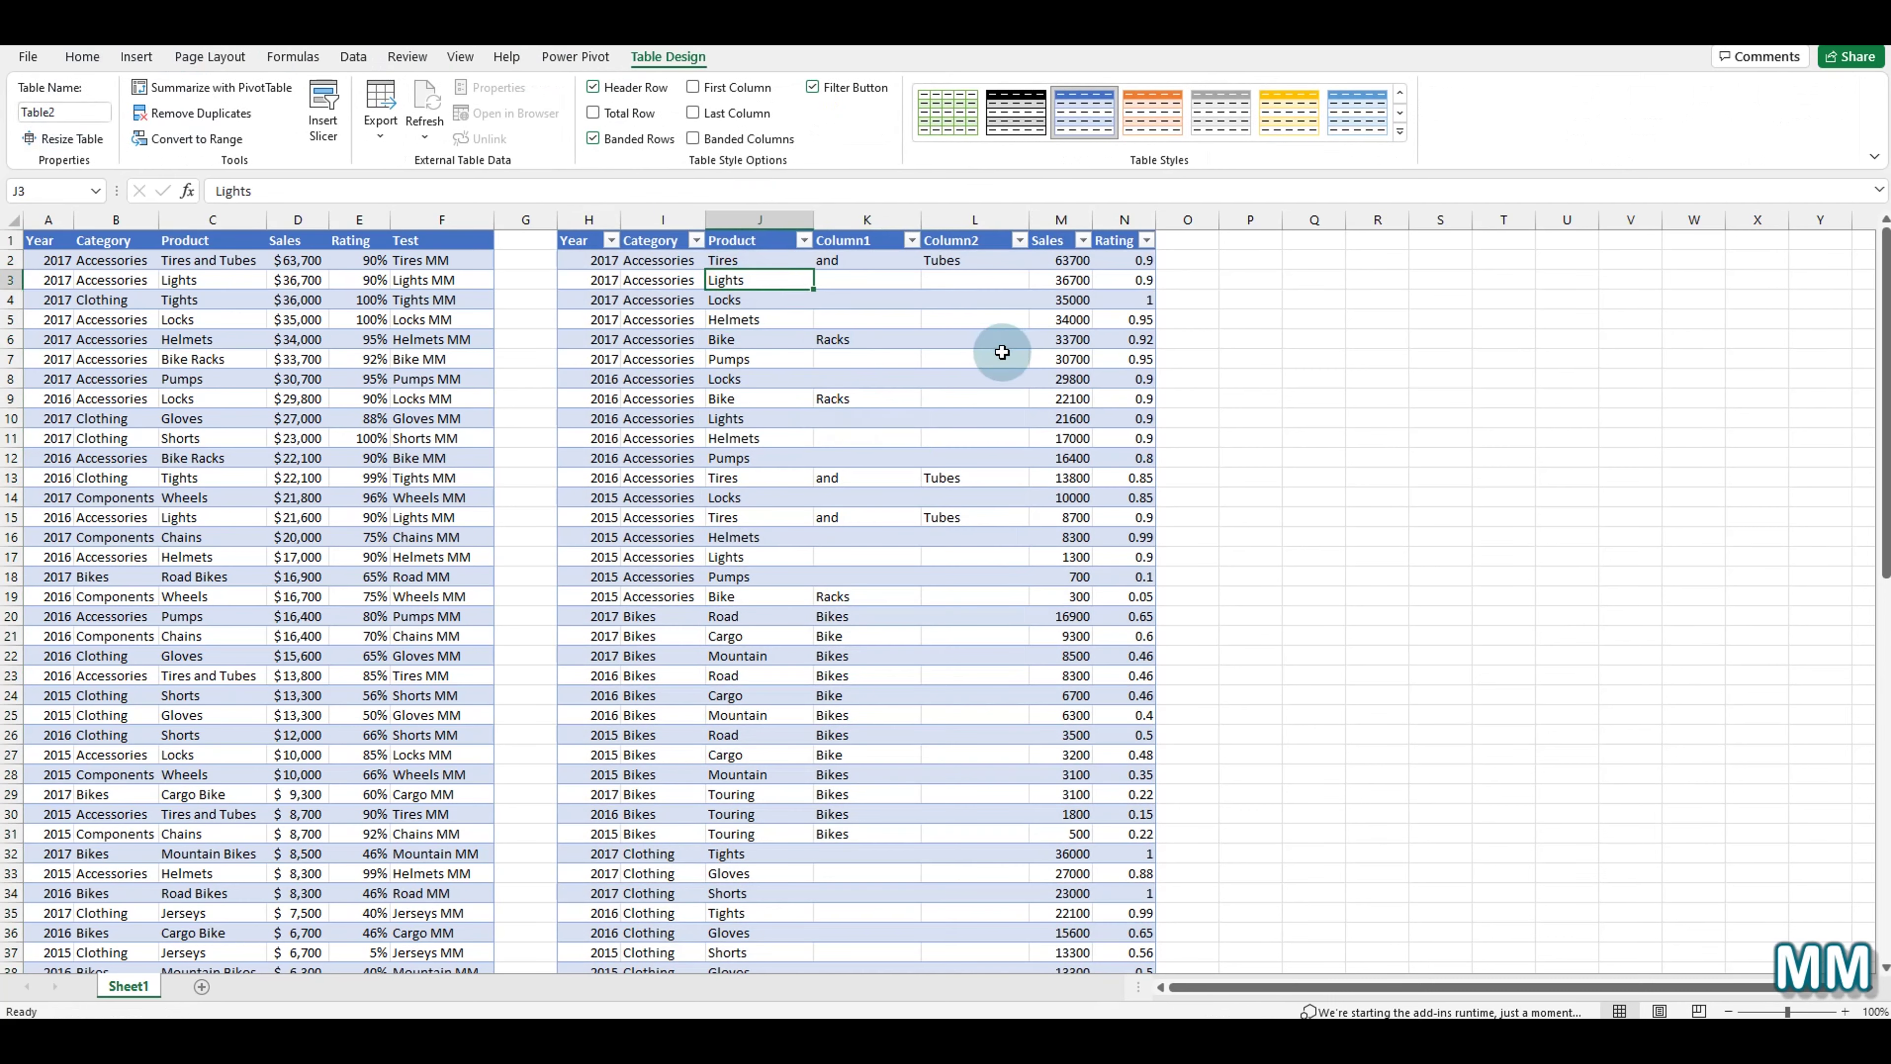
{"action": "left_click", "coordinate": [353, 58]}
{"action": "left_click", "coordinate": [851, 299]}
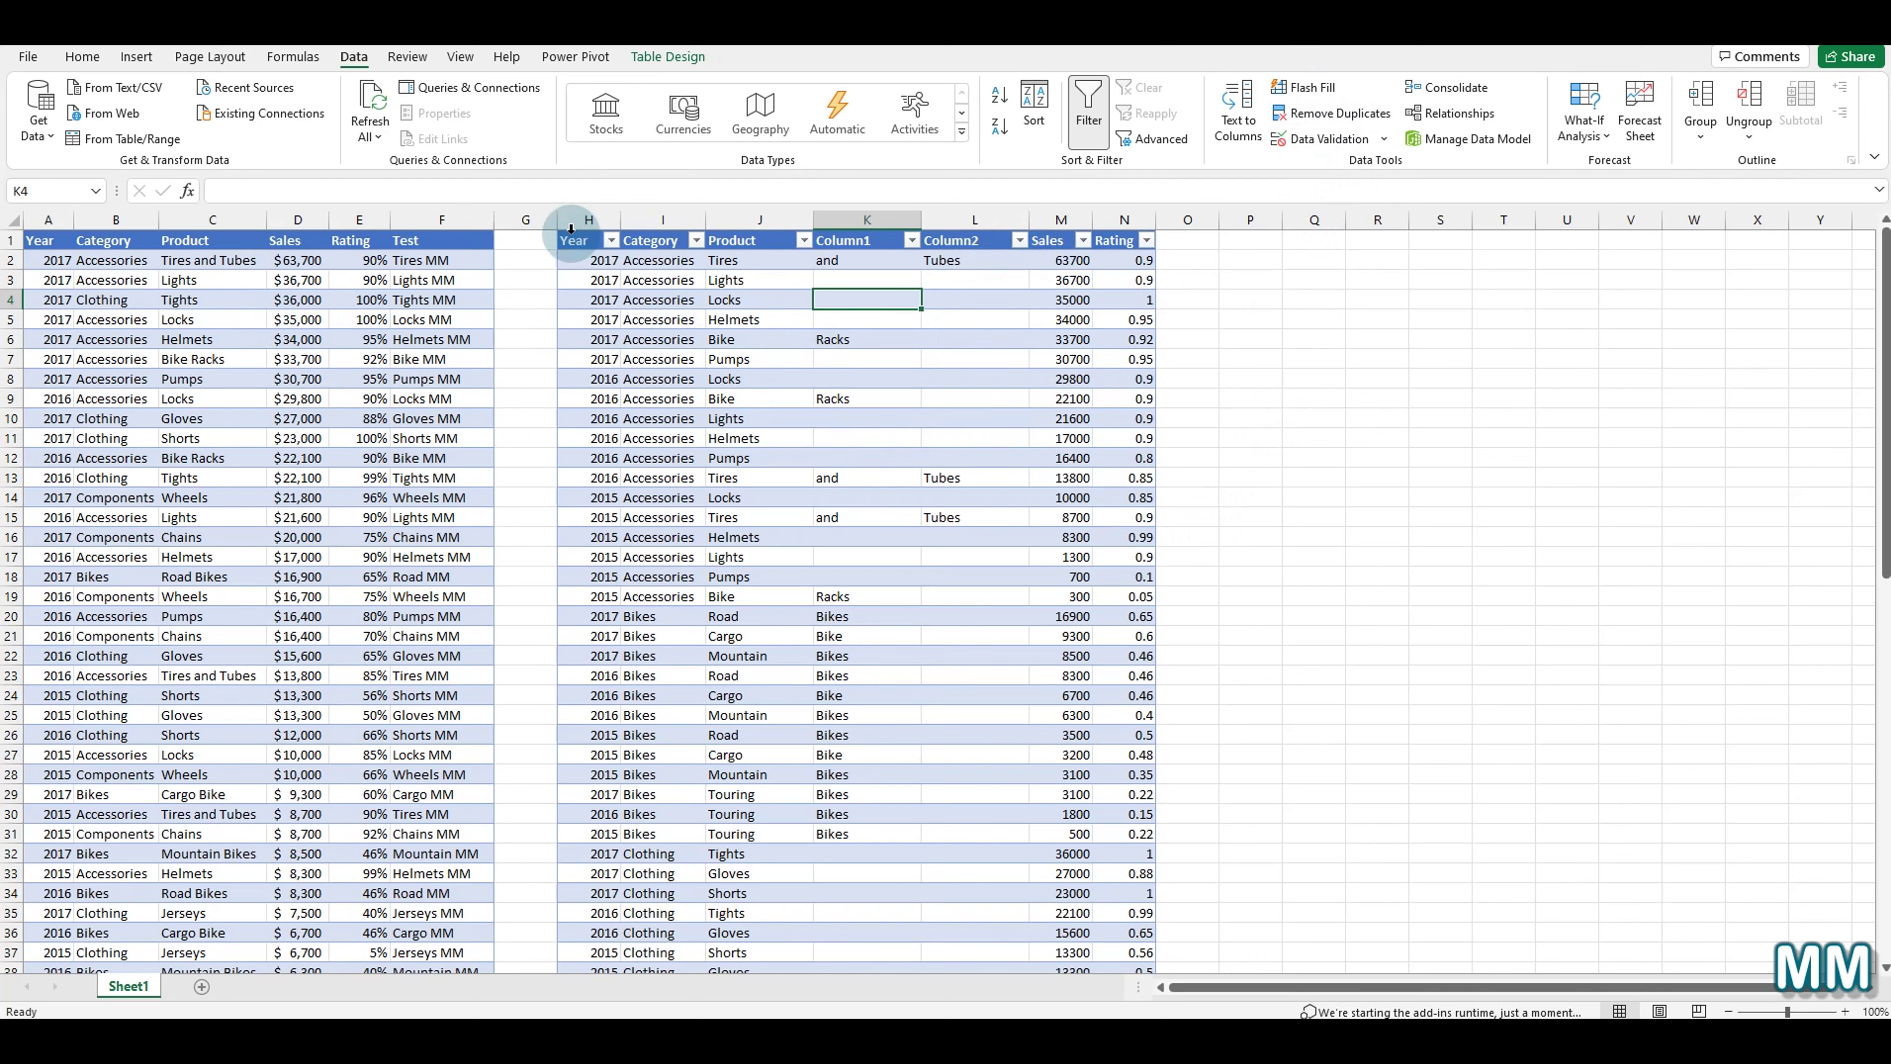
{"action": "left_click", "coordinate": [145, 264]}
{"action": "left_click", "coordinate": [135, 282]}
{"action": "left_click", "coordinate": [132, 313]}
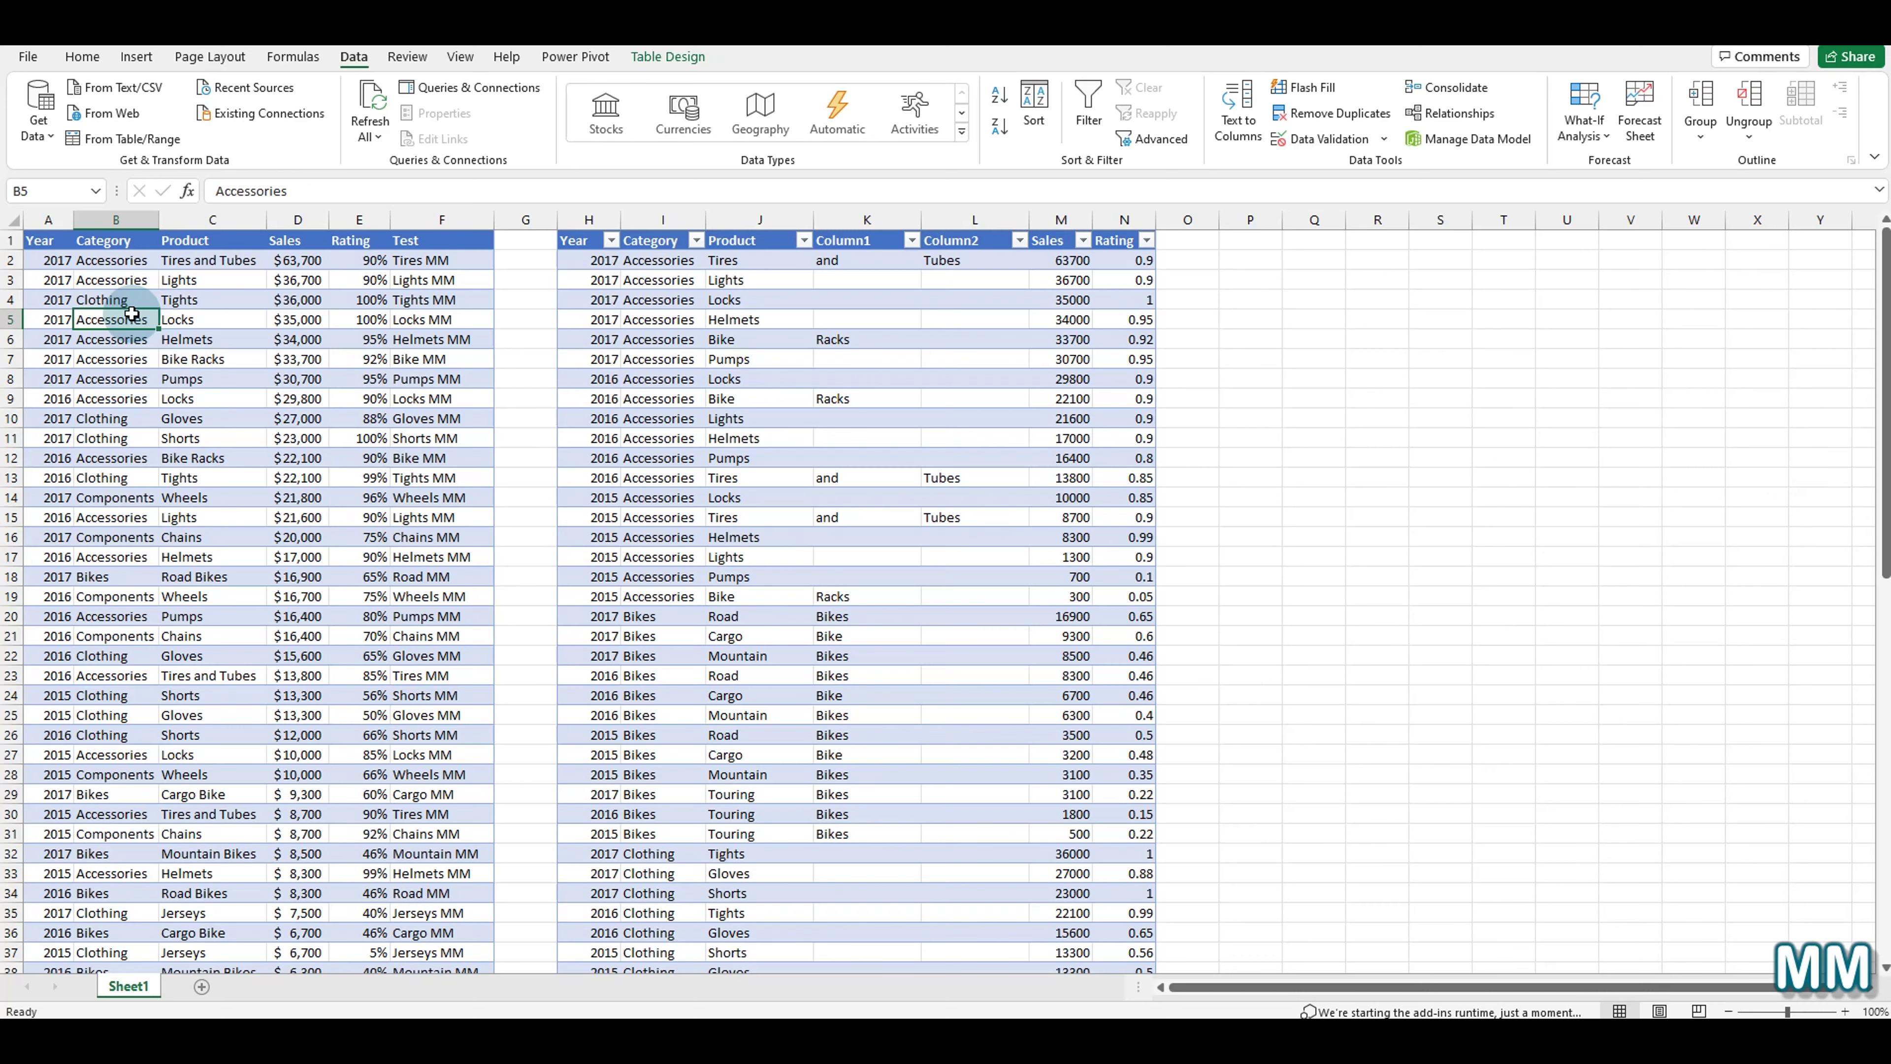
{"action": "left_click_drag", "start_coordinate": [298, 262], "coordinate": [299, 281]}
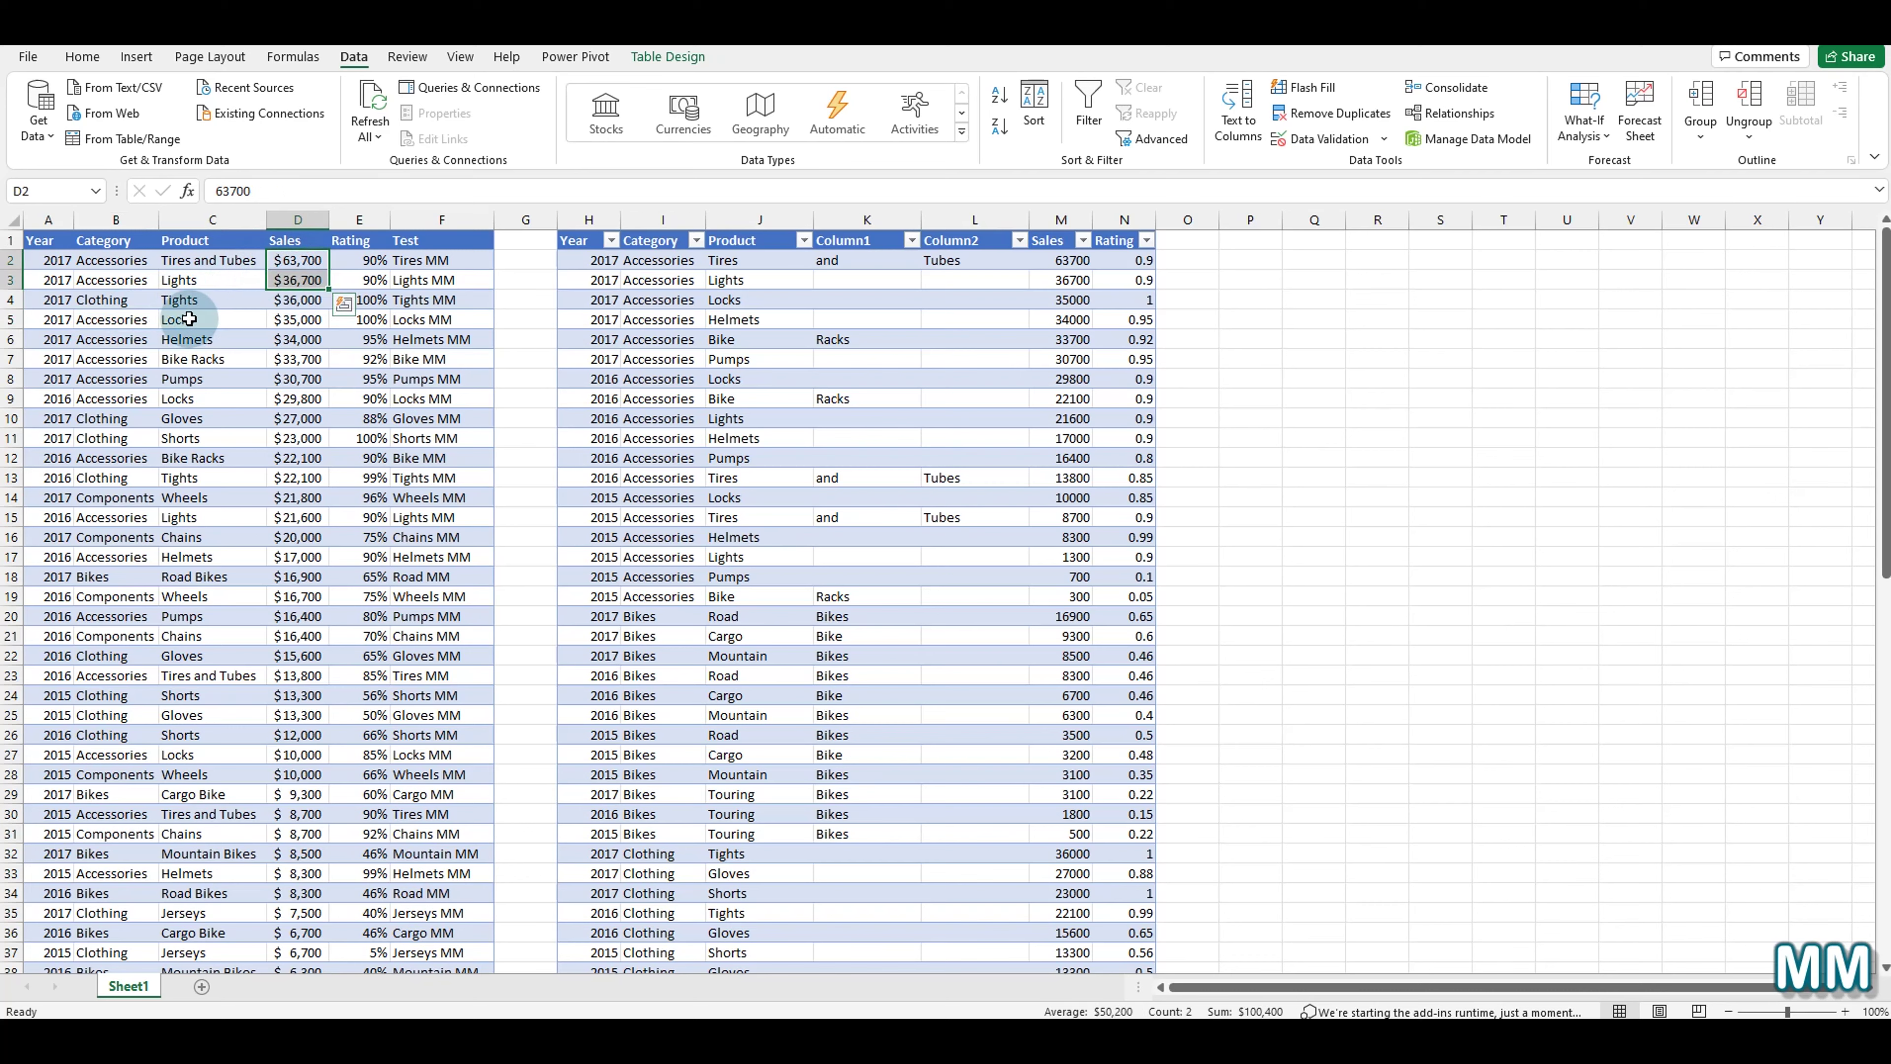
Sort the original sales table by Category, A to Z, putting Accessories rows first.
{"action": "left_click", "coordinate": [147, 341]}
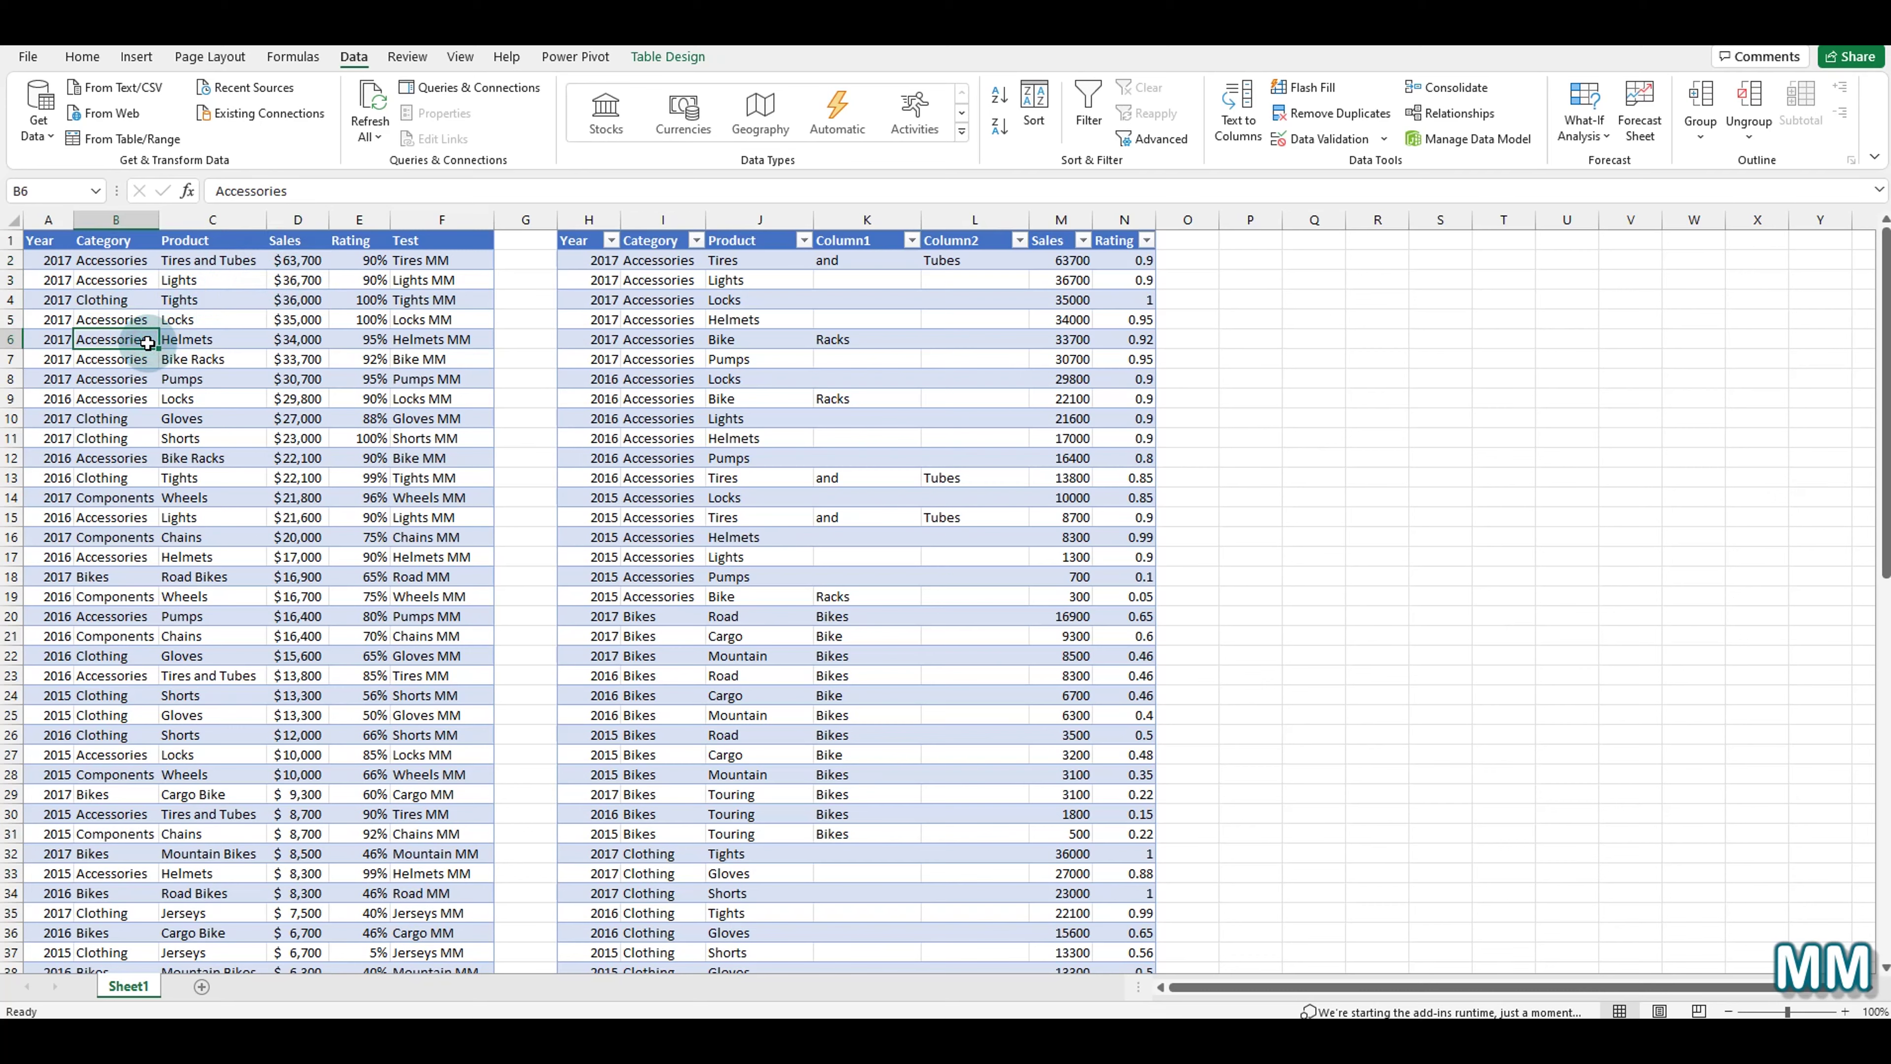
{"action": "left_click", "coordinate": [1034, 106]}
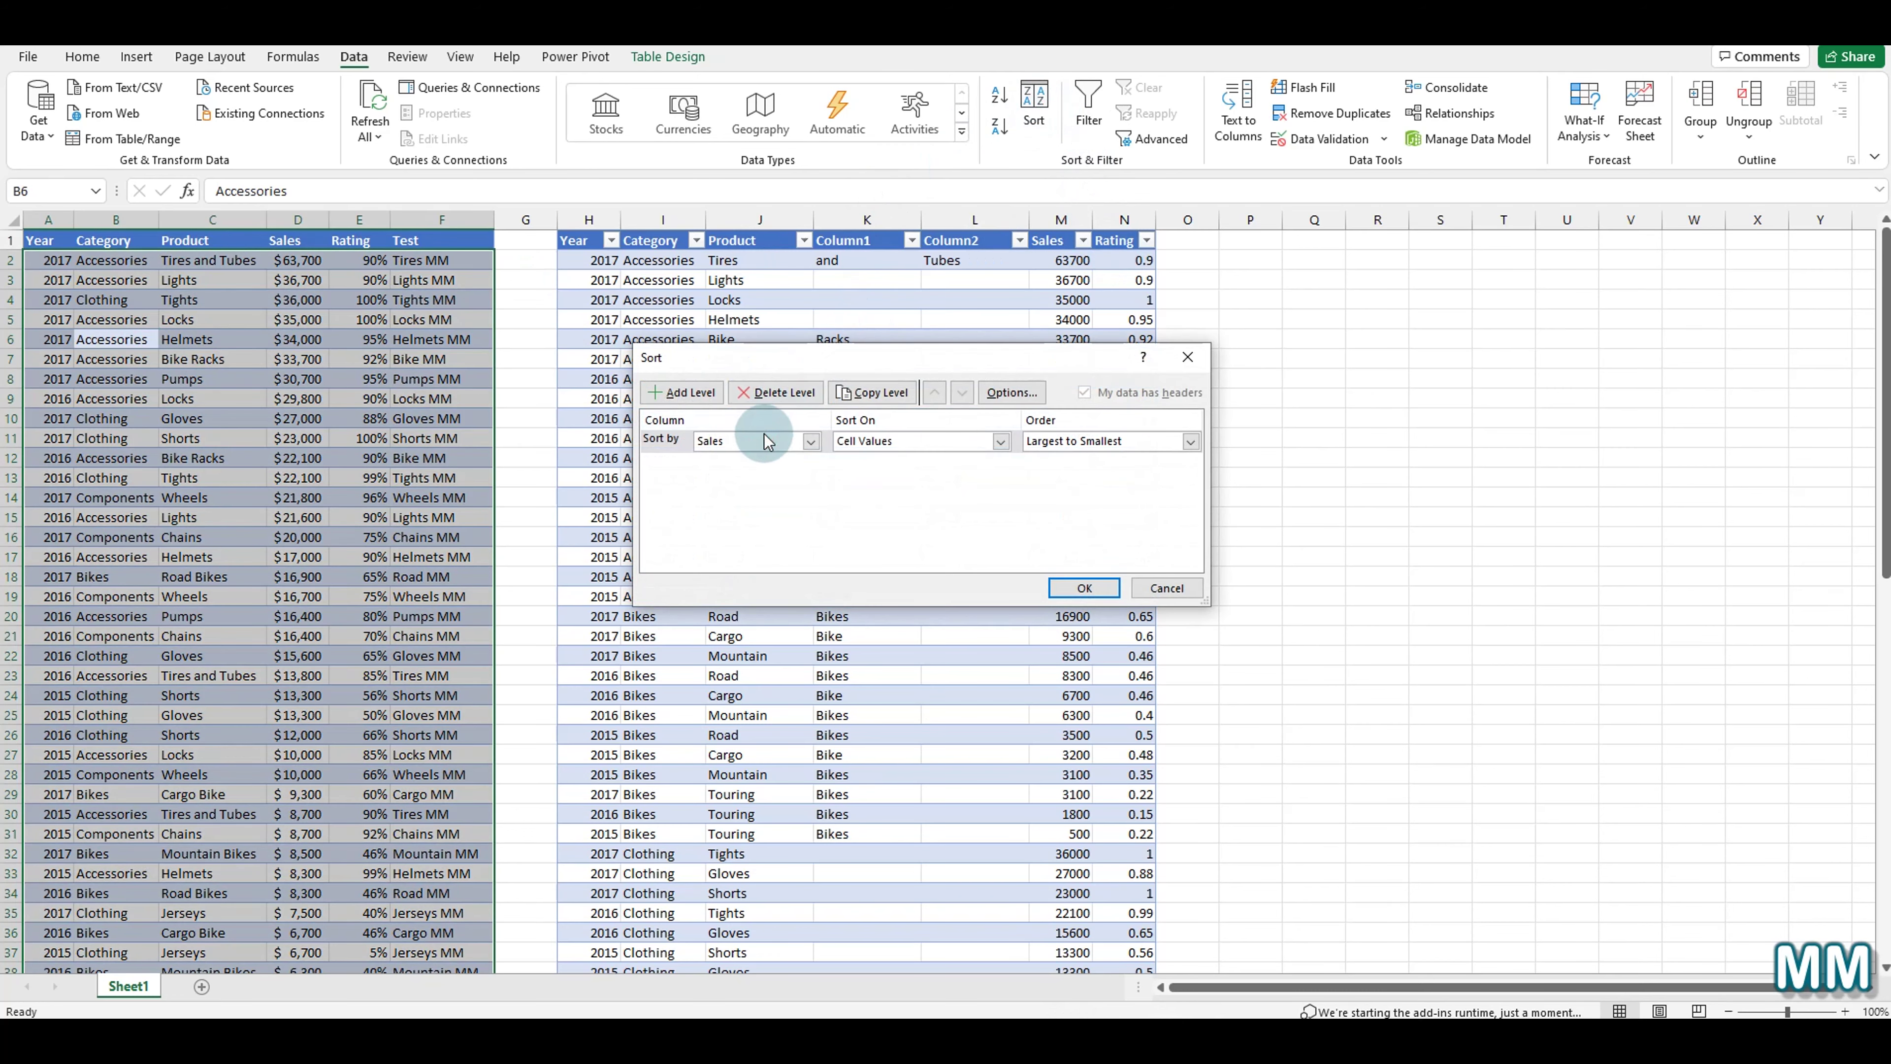
{"action": "left_click", "coordinate": [761, 438]}
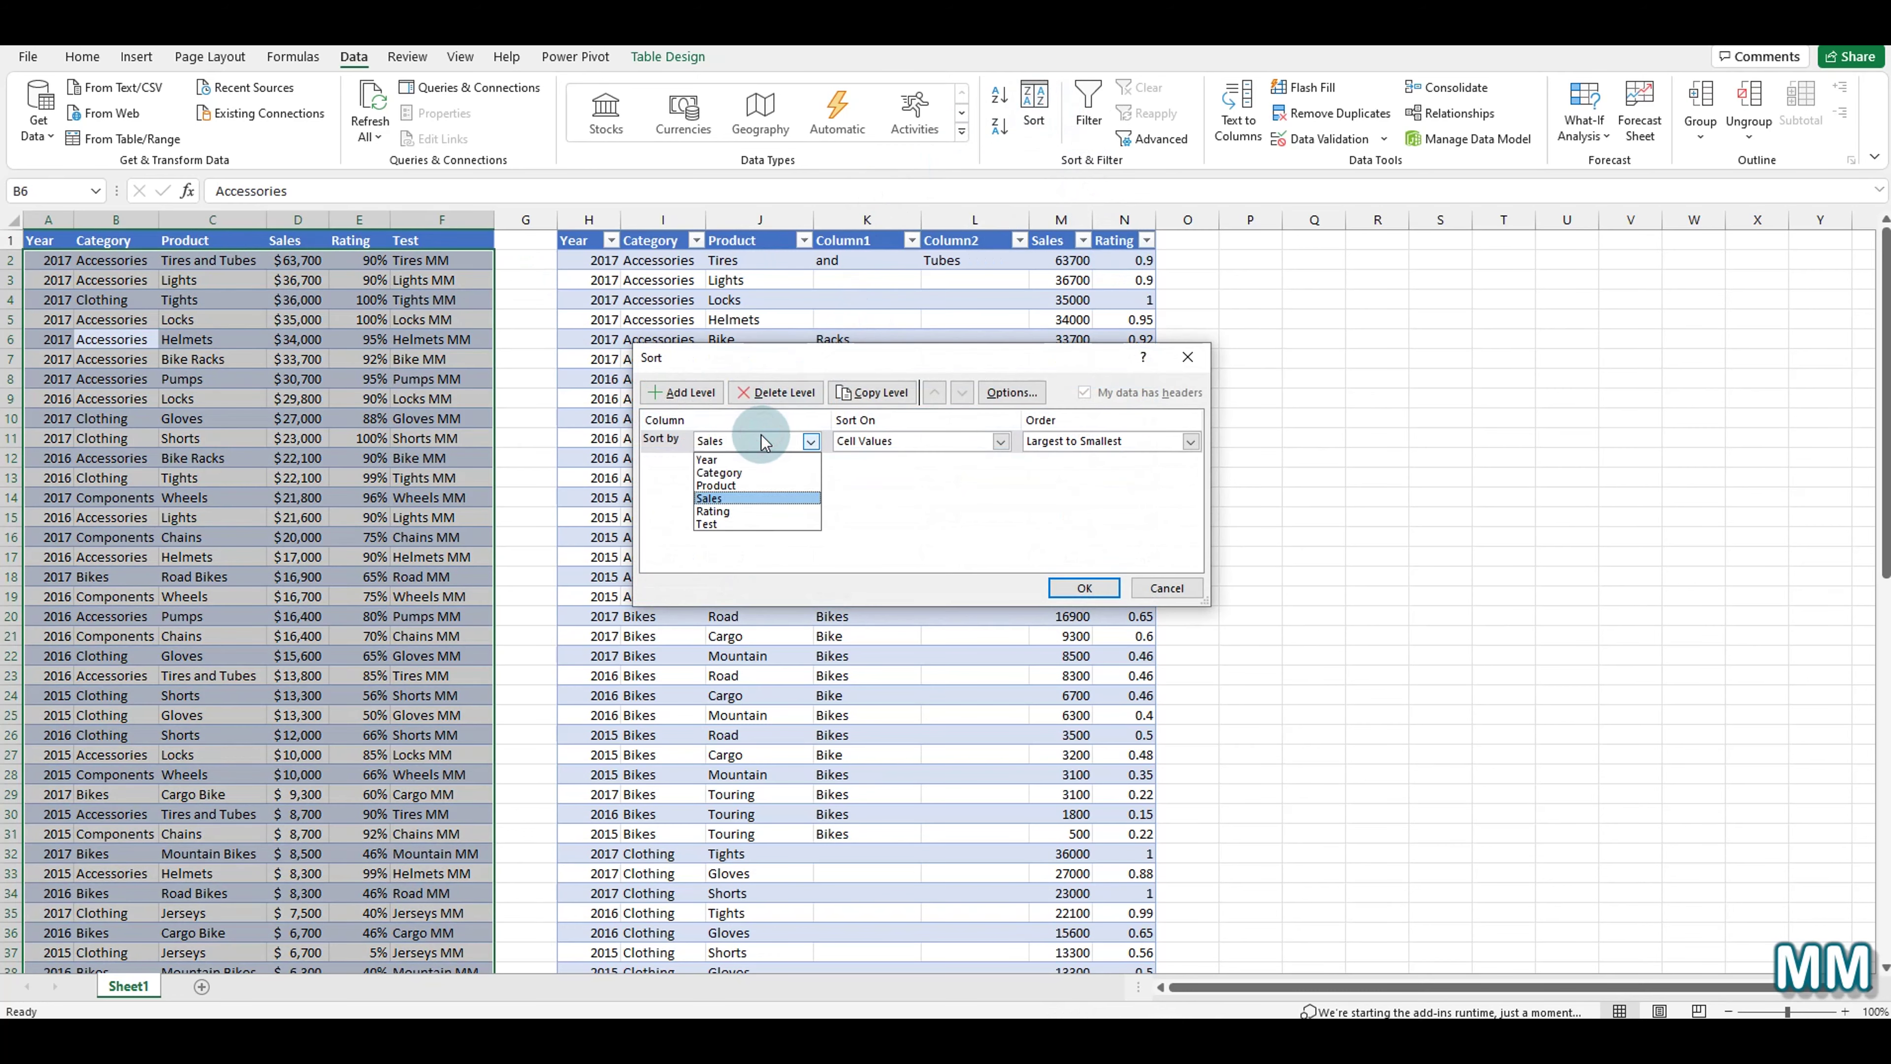
{"action": "left_click", "coordinate": [748, 469]}
{"action": "left_click", "coordinate": [1065, 440]}
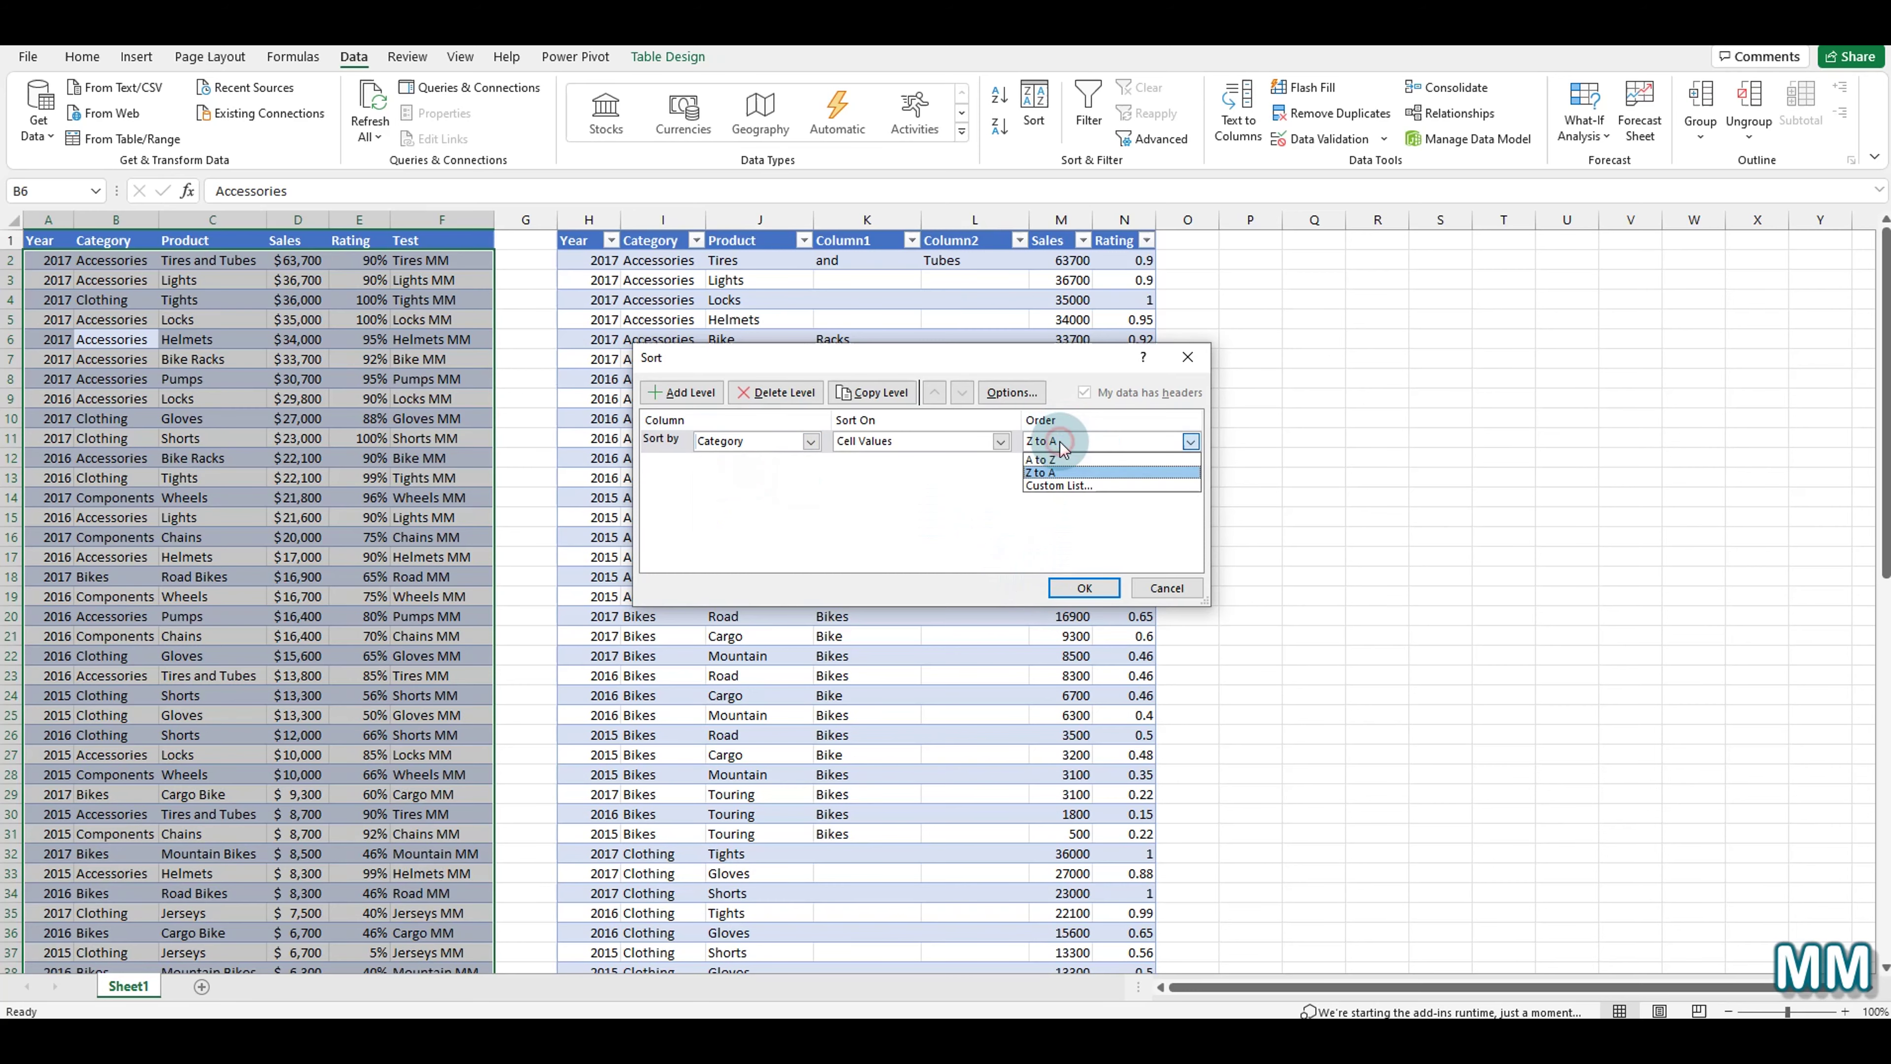
{"action": "left_click", "coordinate": [1062, 459]}
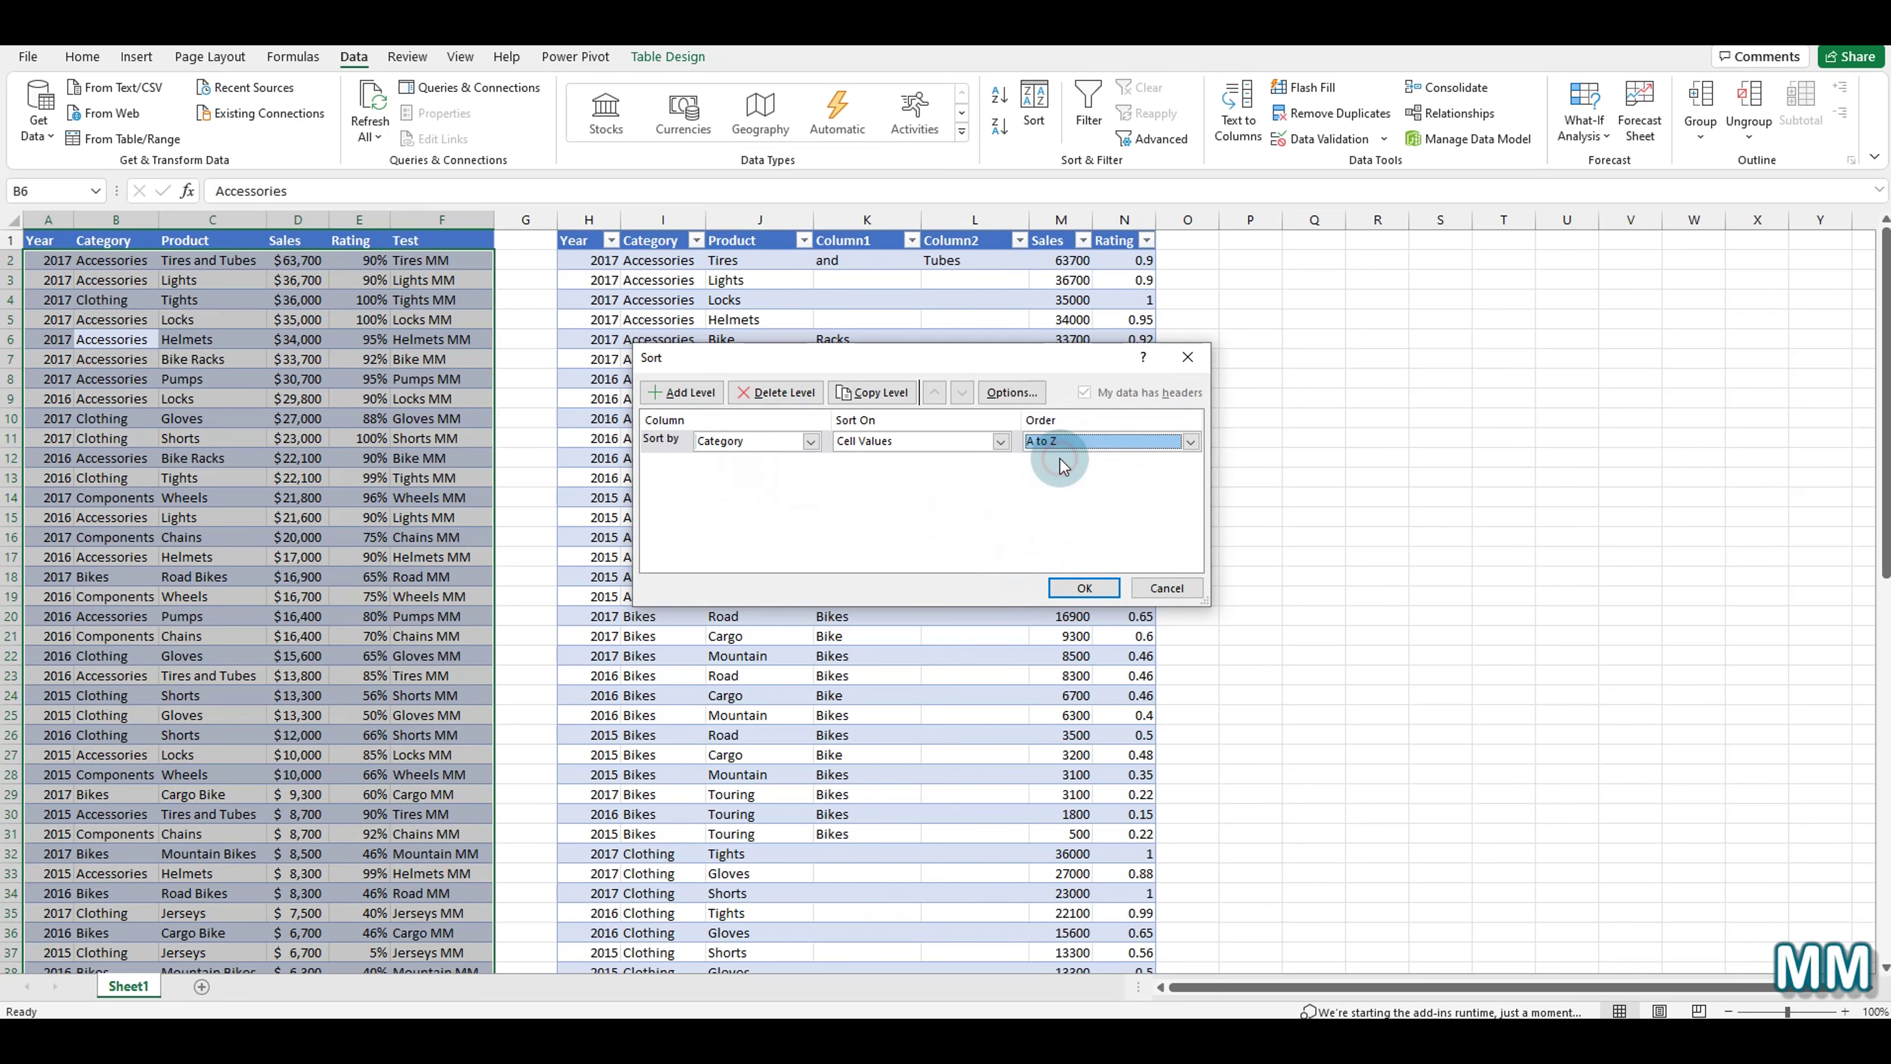
{"action": "left_click", "coordinate": [1084, 588]}
{"action": "left_click_drag", "start_coordinate": [113, 260], "coordinate": [117, 604]}
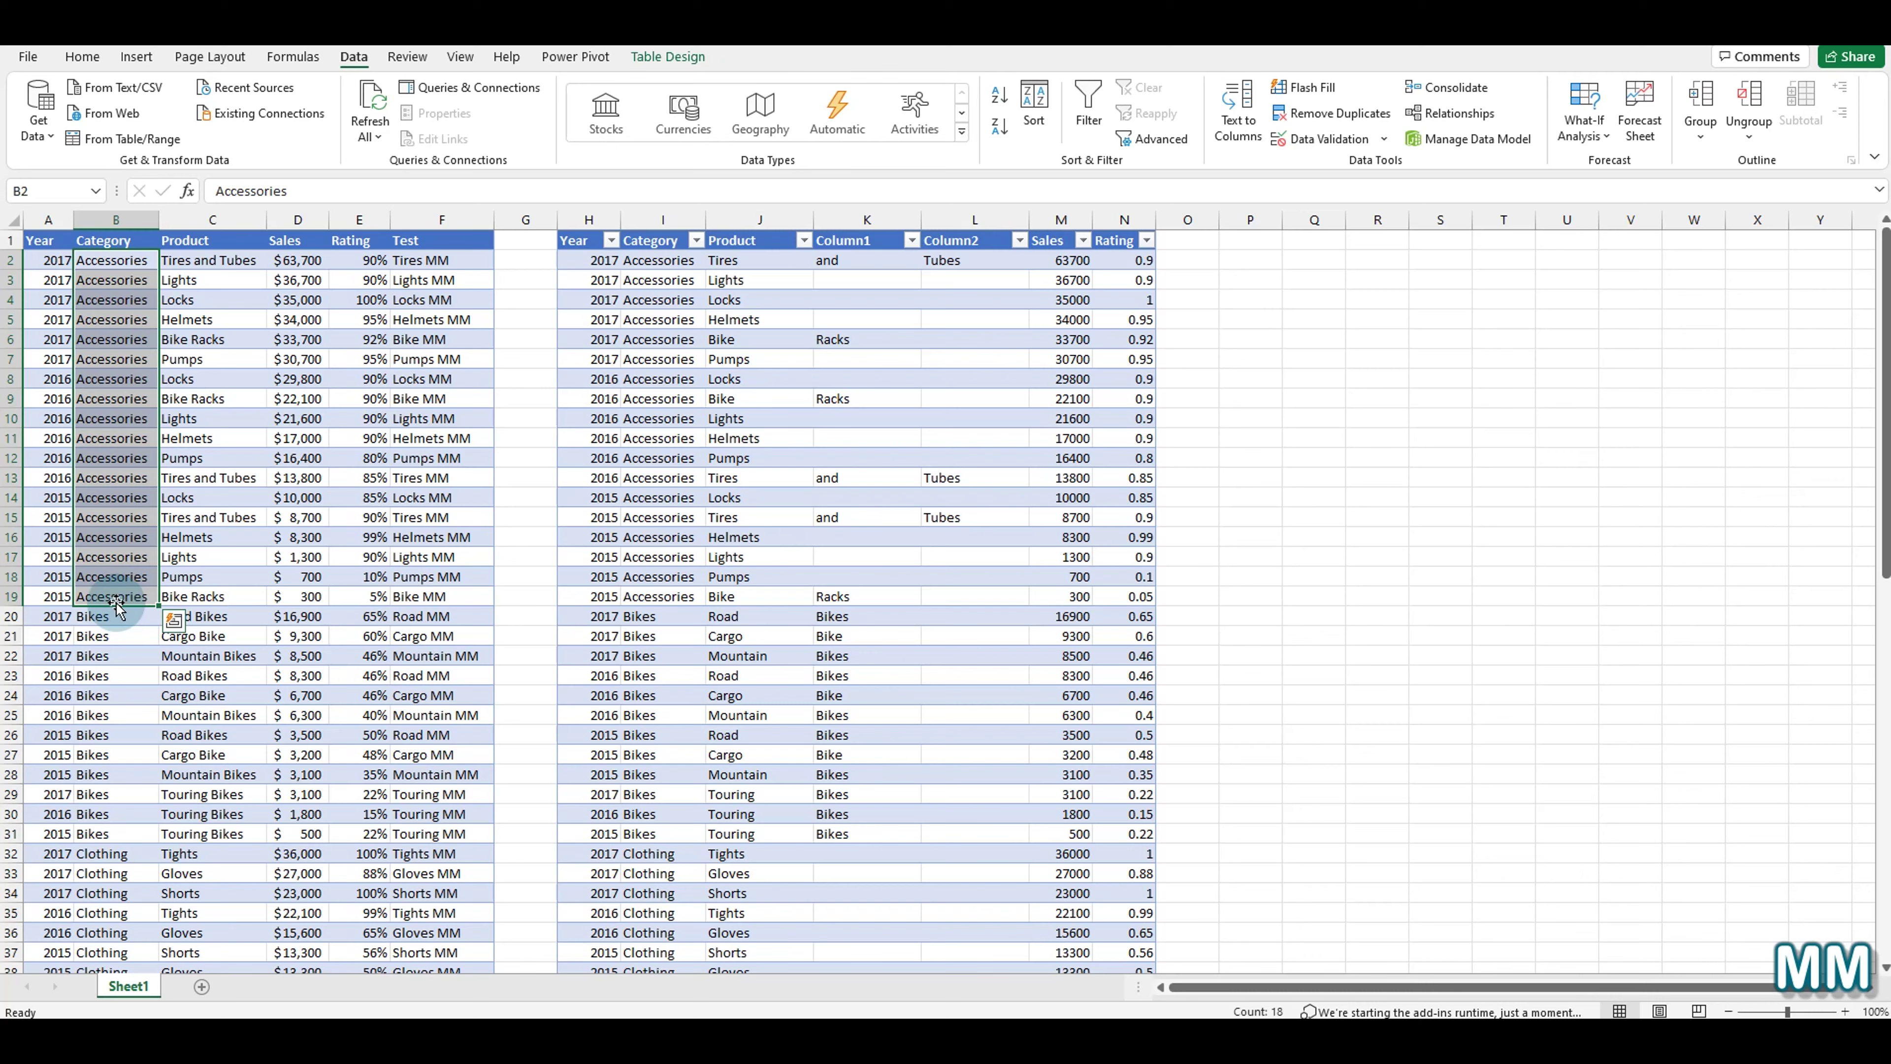
{"action": "left_click", "coordinate": [298, 358]}
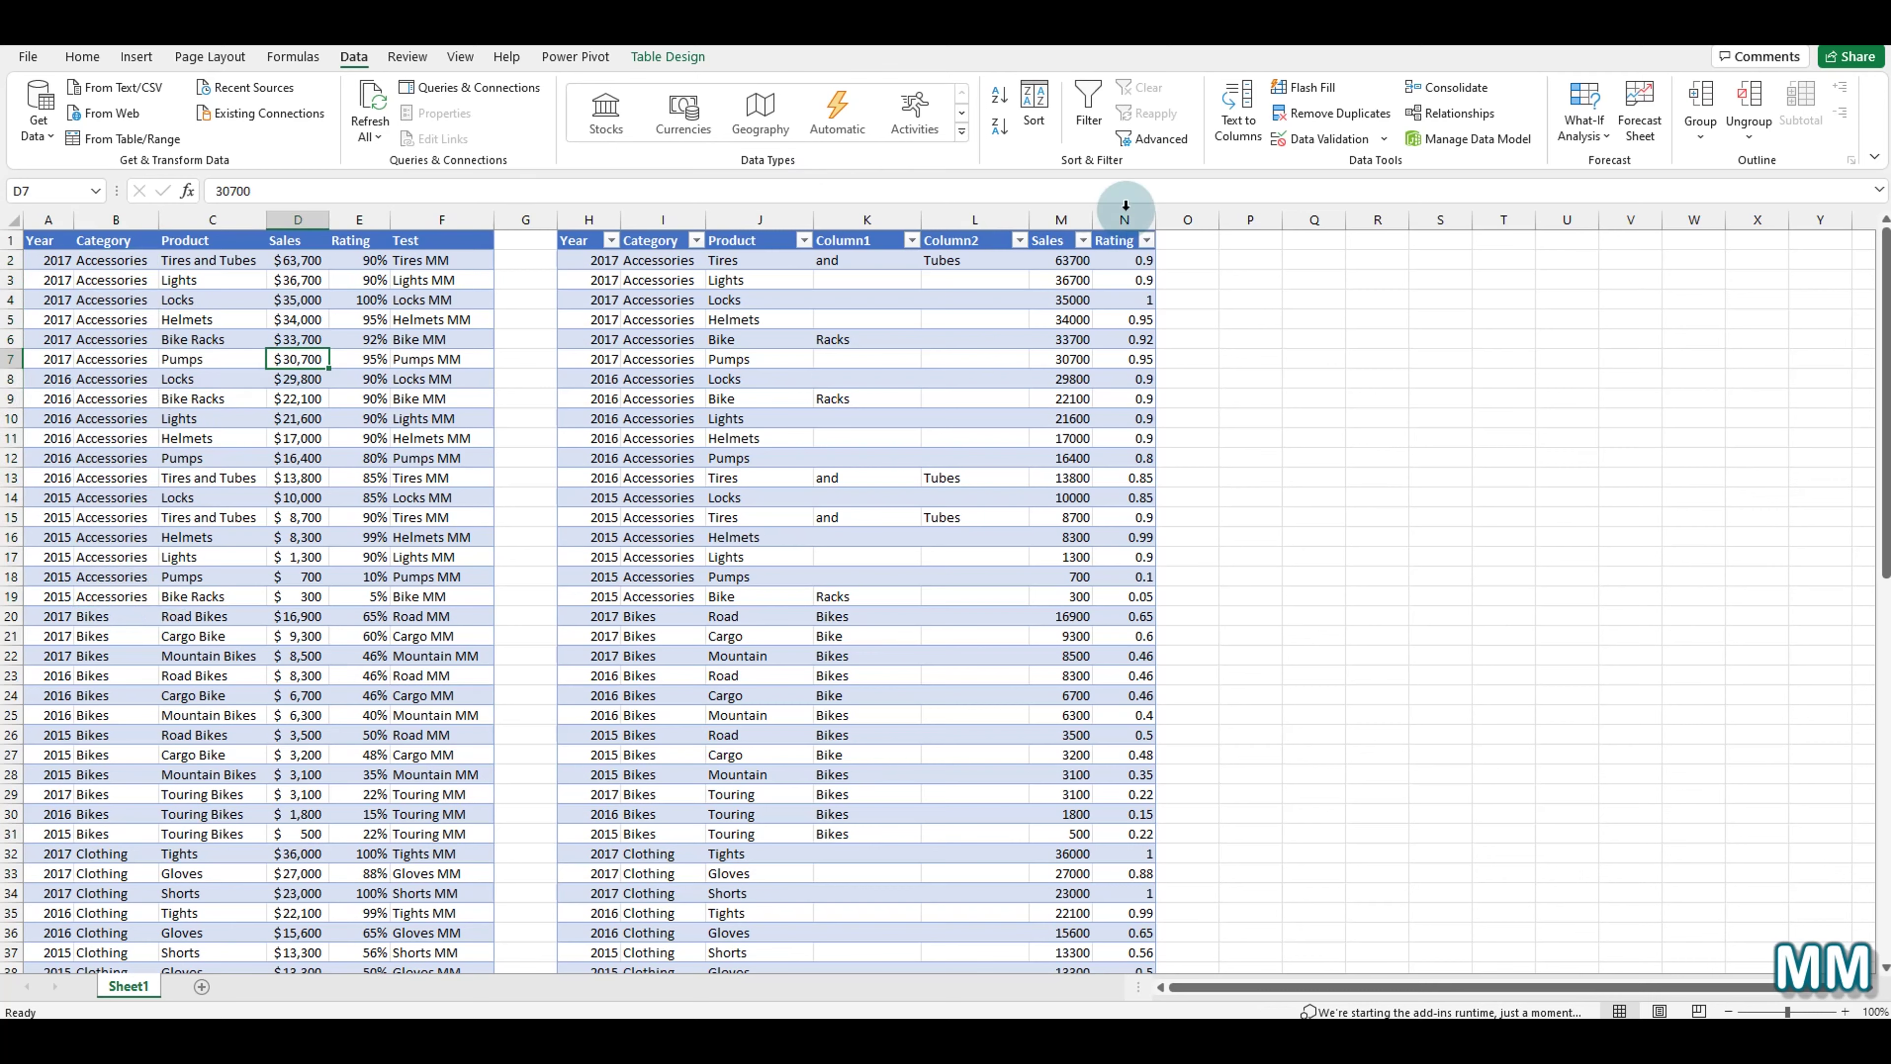
Remove duplicates on Category only, leaving Accessories, Bikes, Clothing and Components rows.
{"action": "left_click", "coordinate": [1333, 118]}
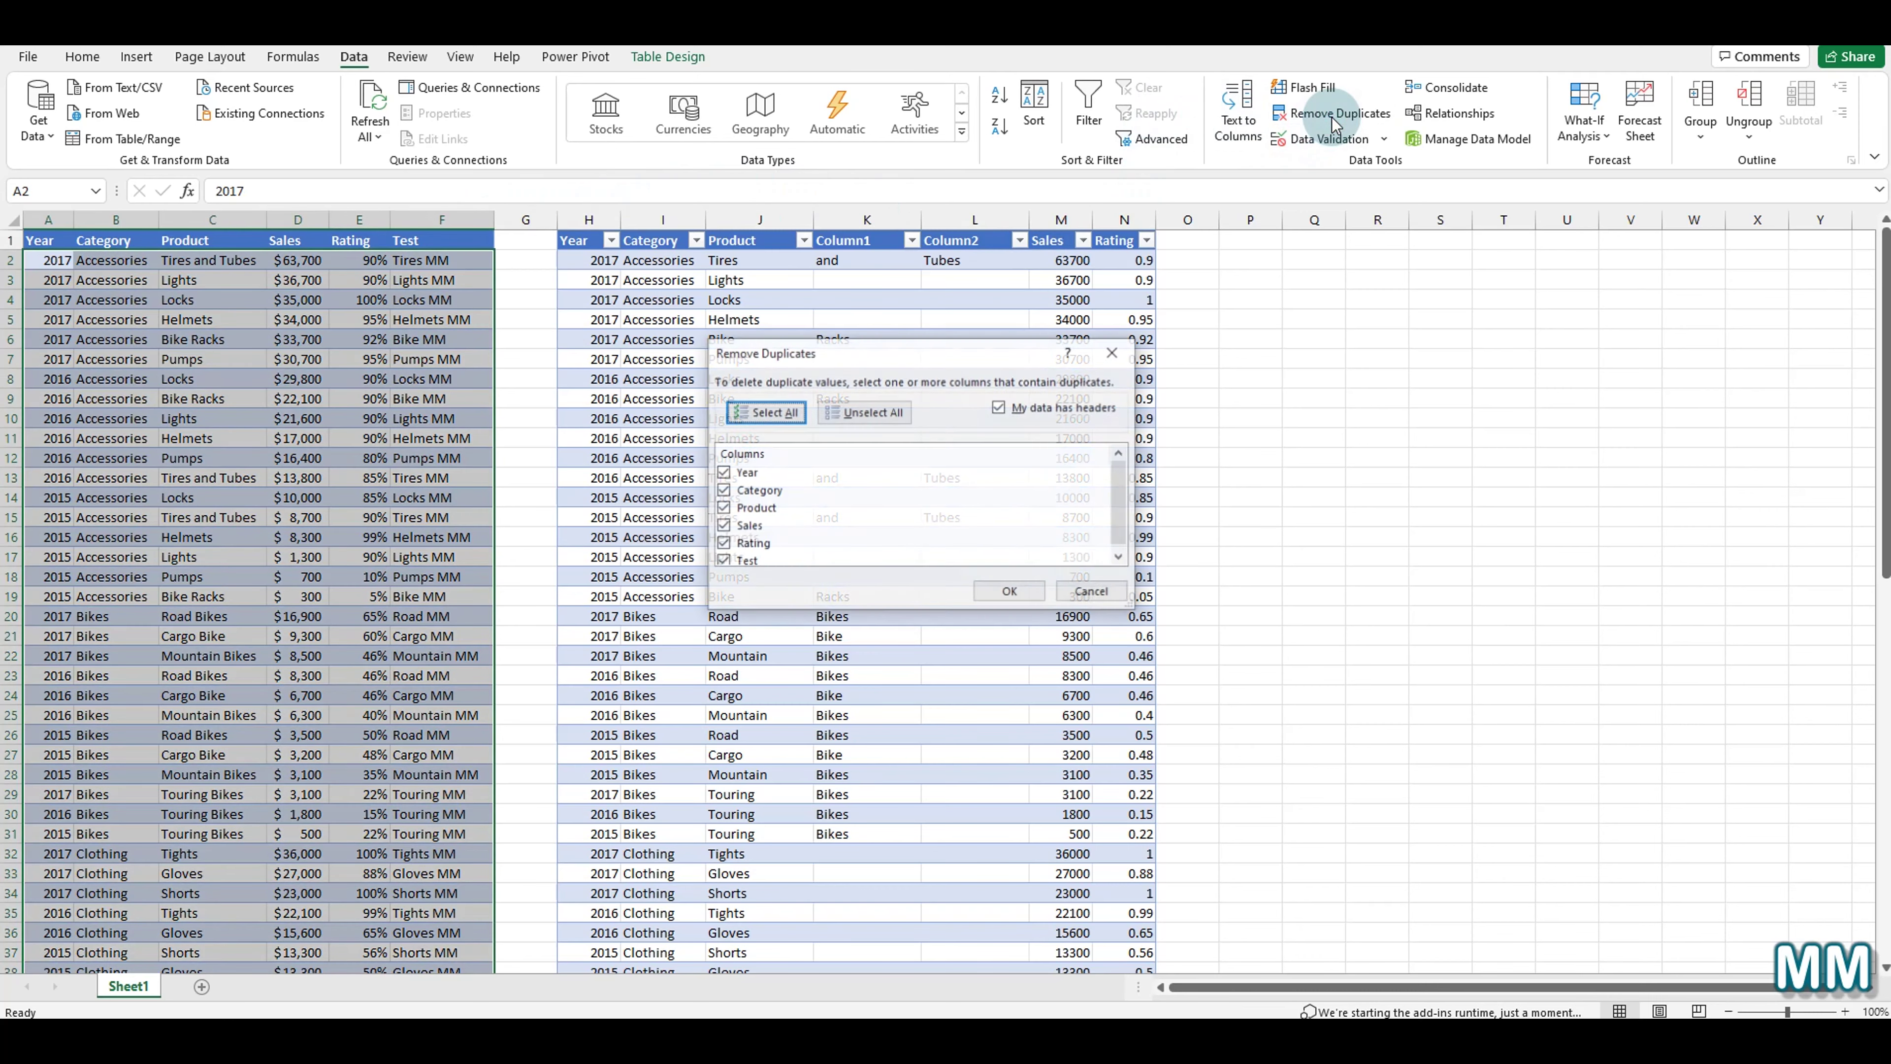
{"action": "left_click", "coordinate": [899, 416]}
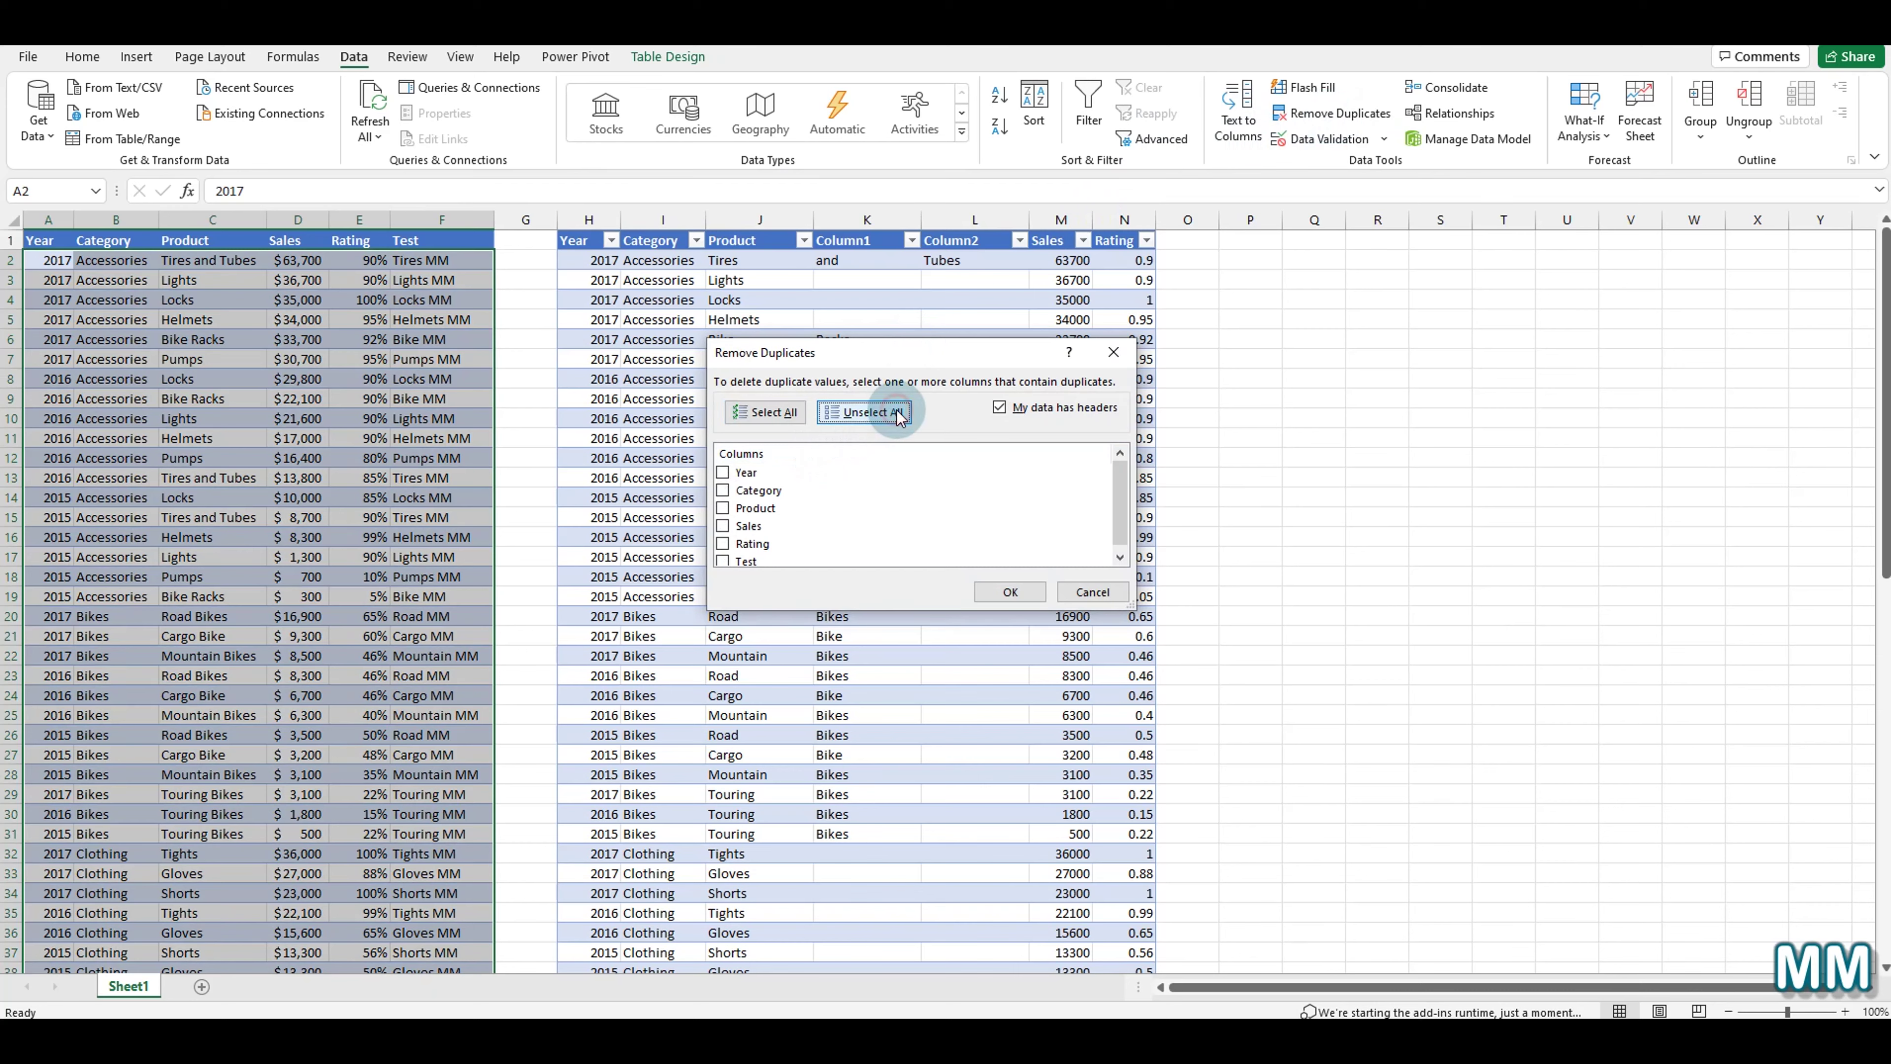
{"action": "left_click", "coordinate": [726, 493]}
{"action": "left_click", "coordinate": [1007, 592]}
{"action": "left_click", "coordinate": [955, 573]}
{"action": "left_click", "coordinate": [298, 358]}
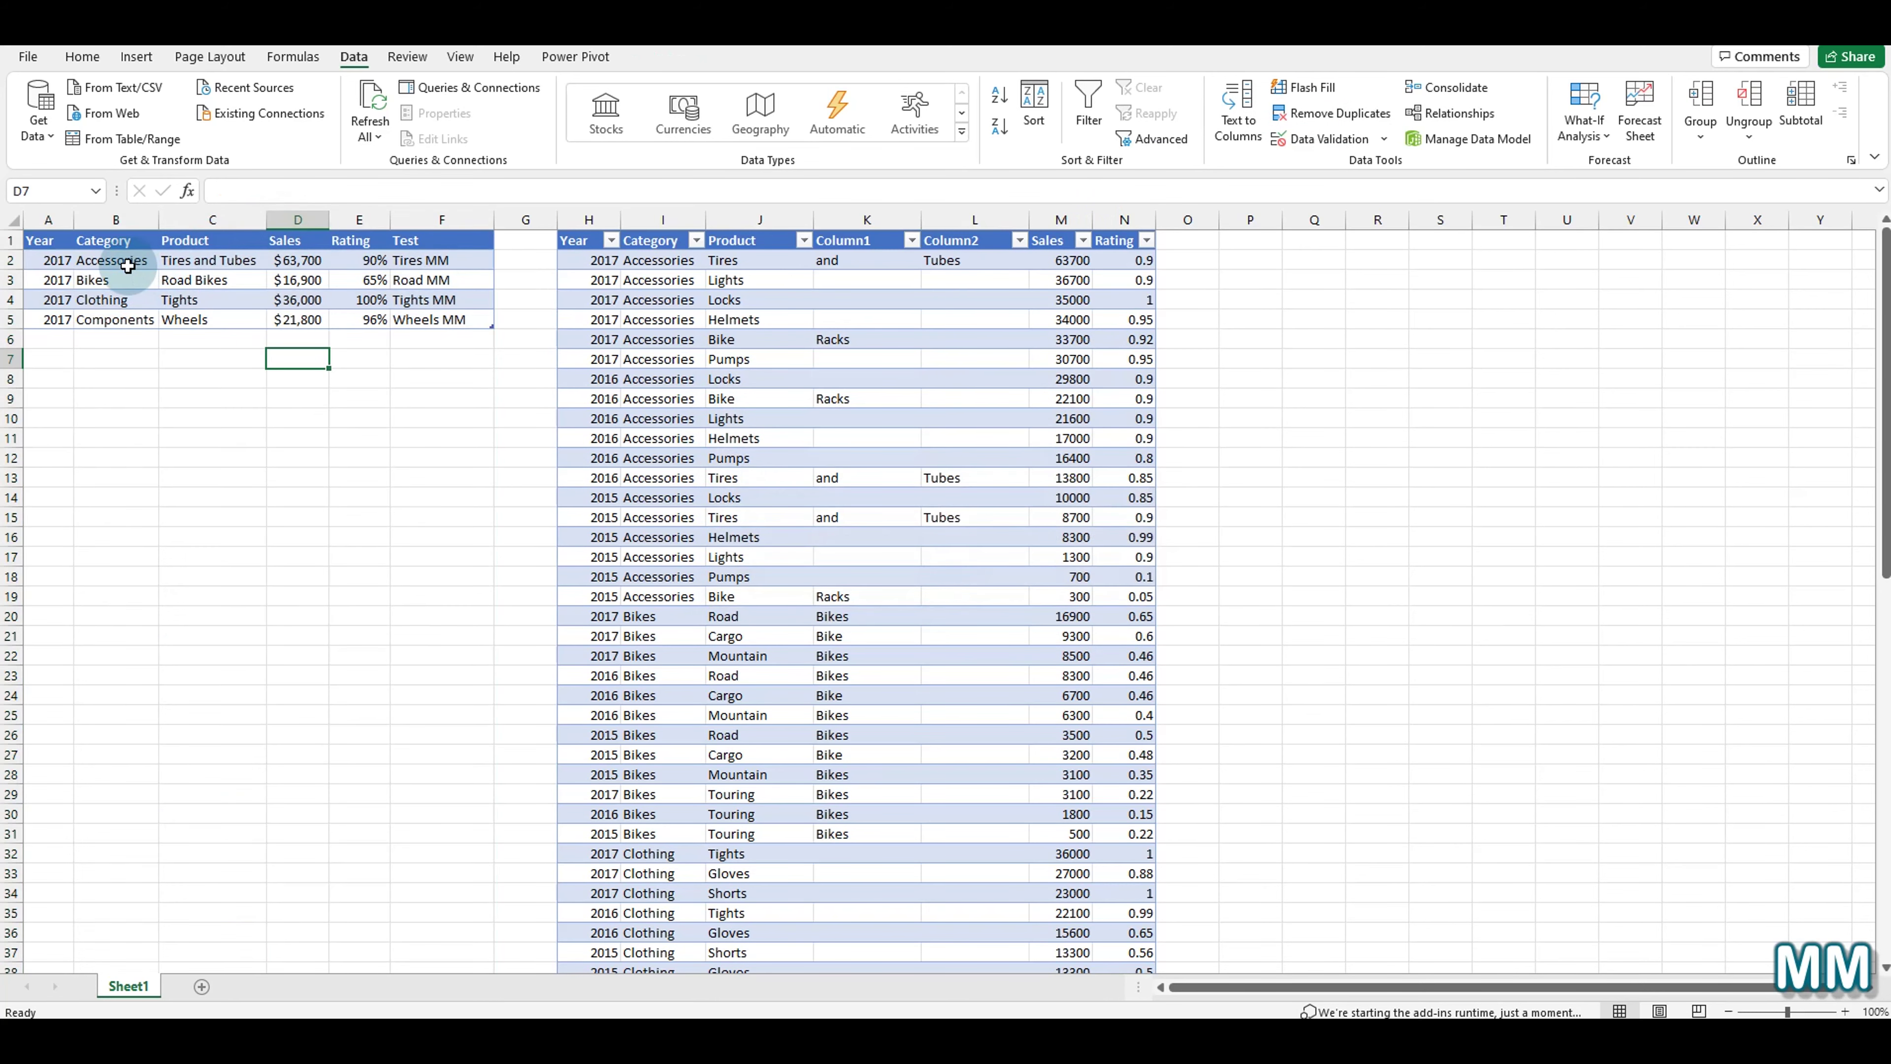
{"action": "left_click_drag", "start_coordinate": [127, 266], "coordinate": [117, 324]}
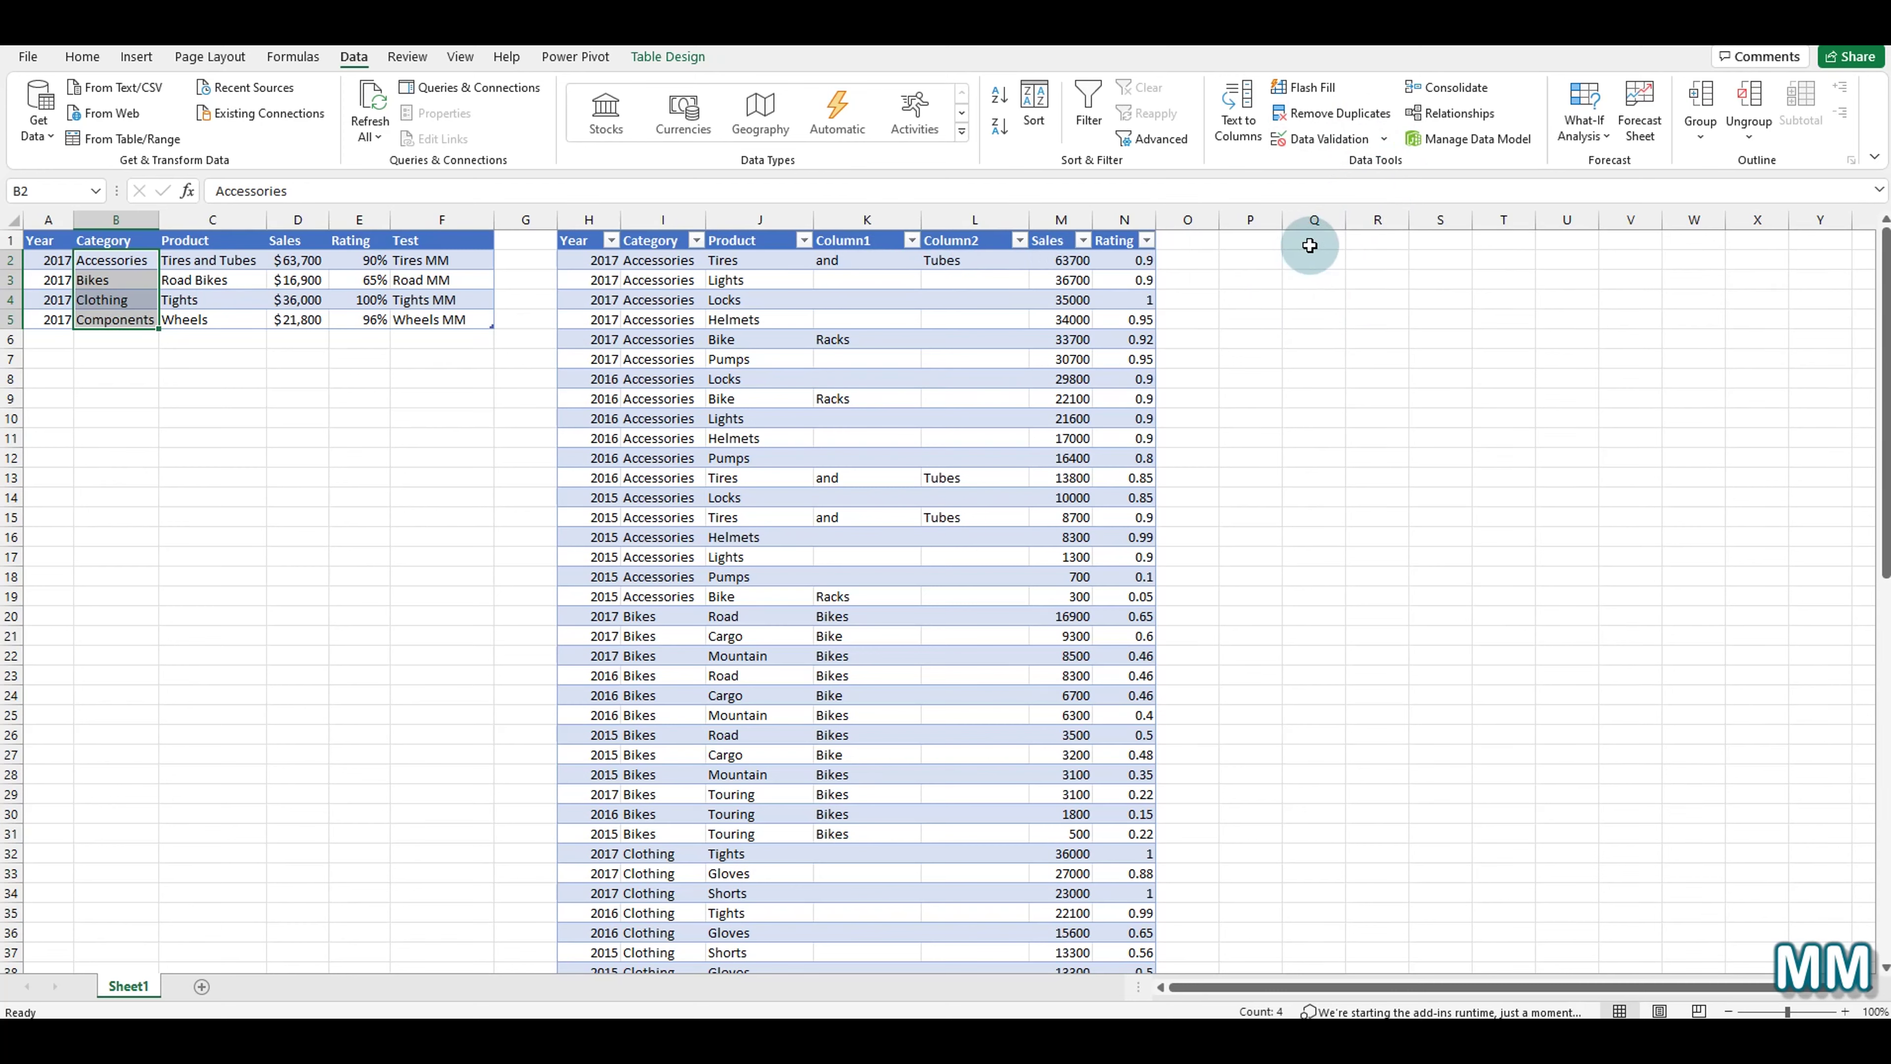
Give cell Q1 a List data validation sourced from =$B$2:$B$5.
{"action": "left_click", "coordinate": [1314, 236]}
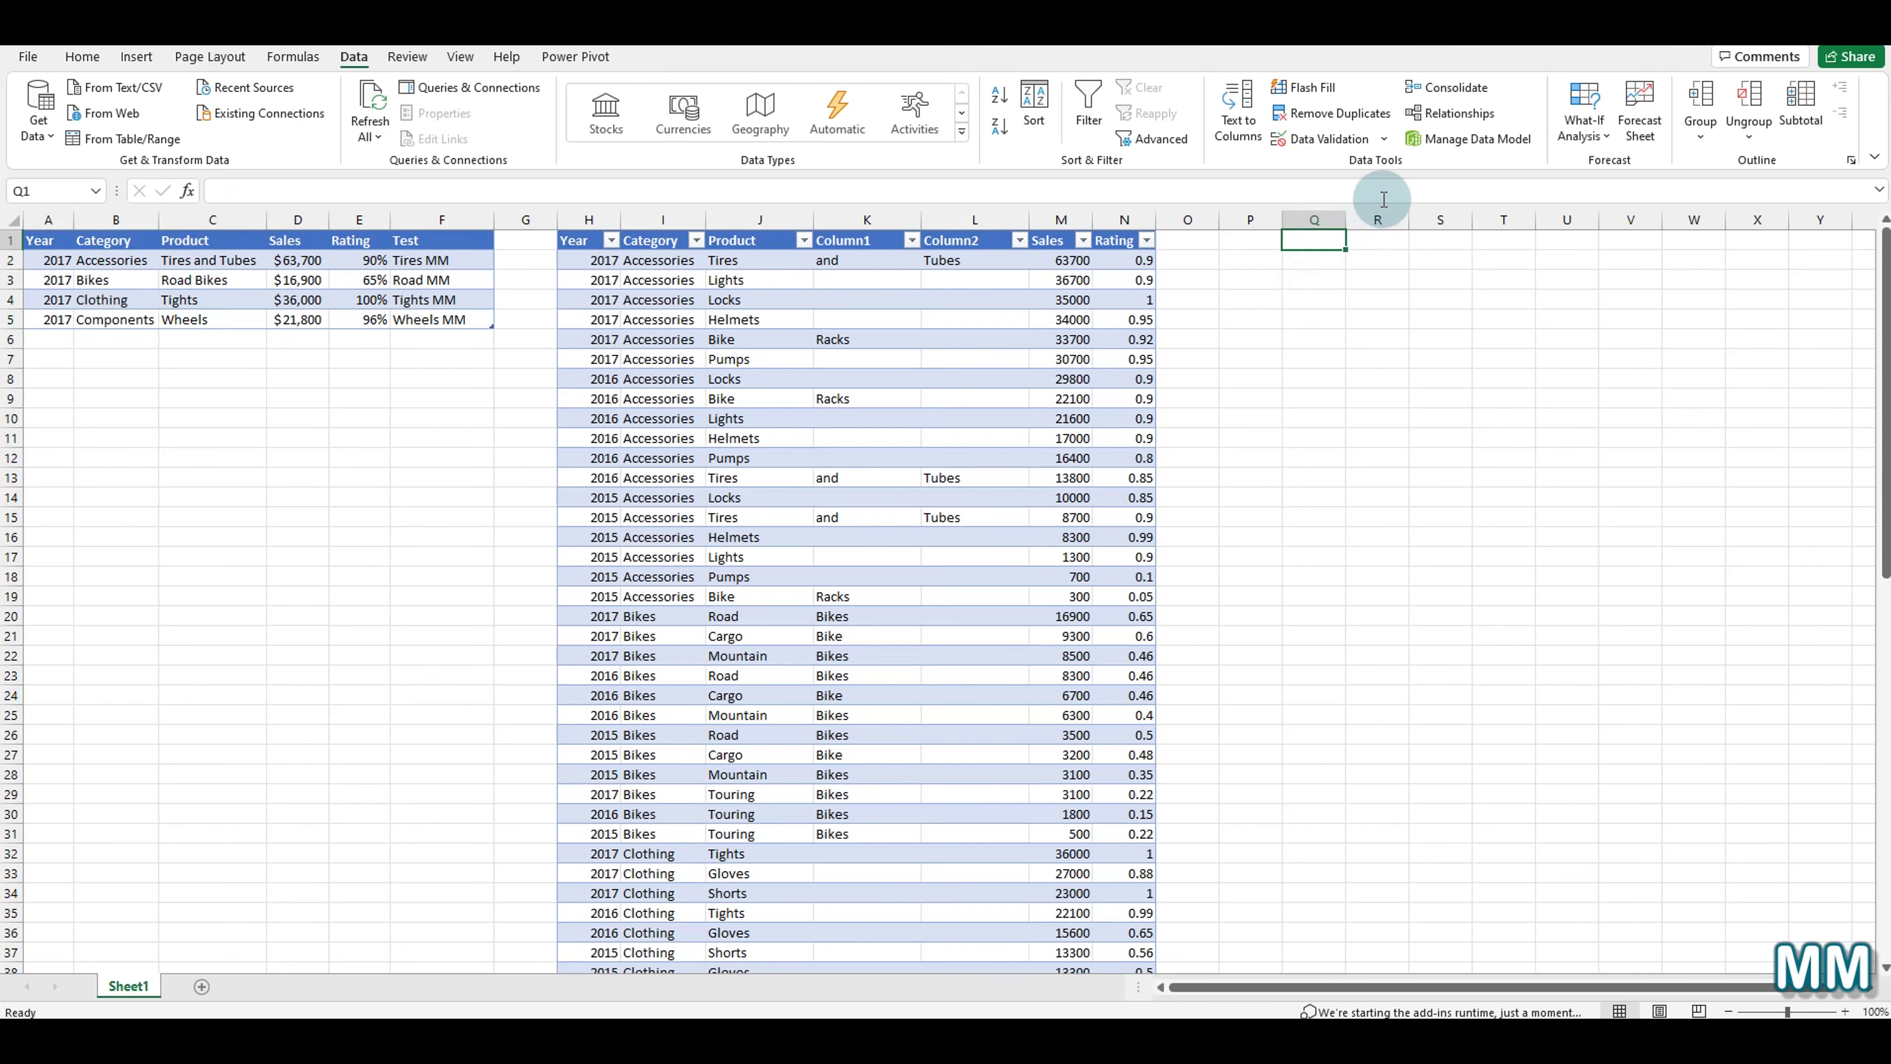
{"action": "left_click", "coordinate": [1344, 140]}
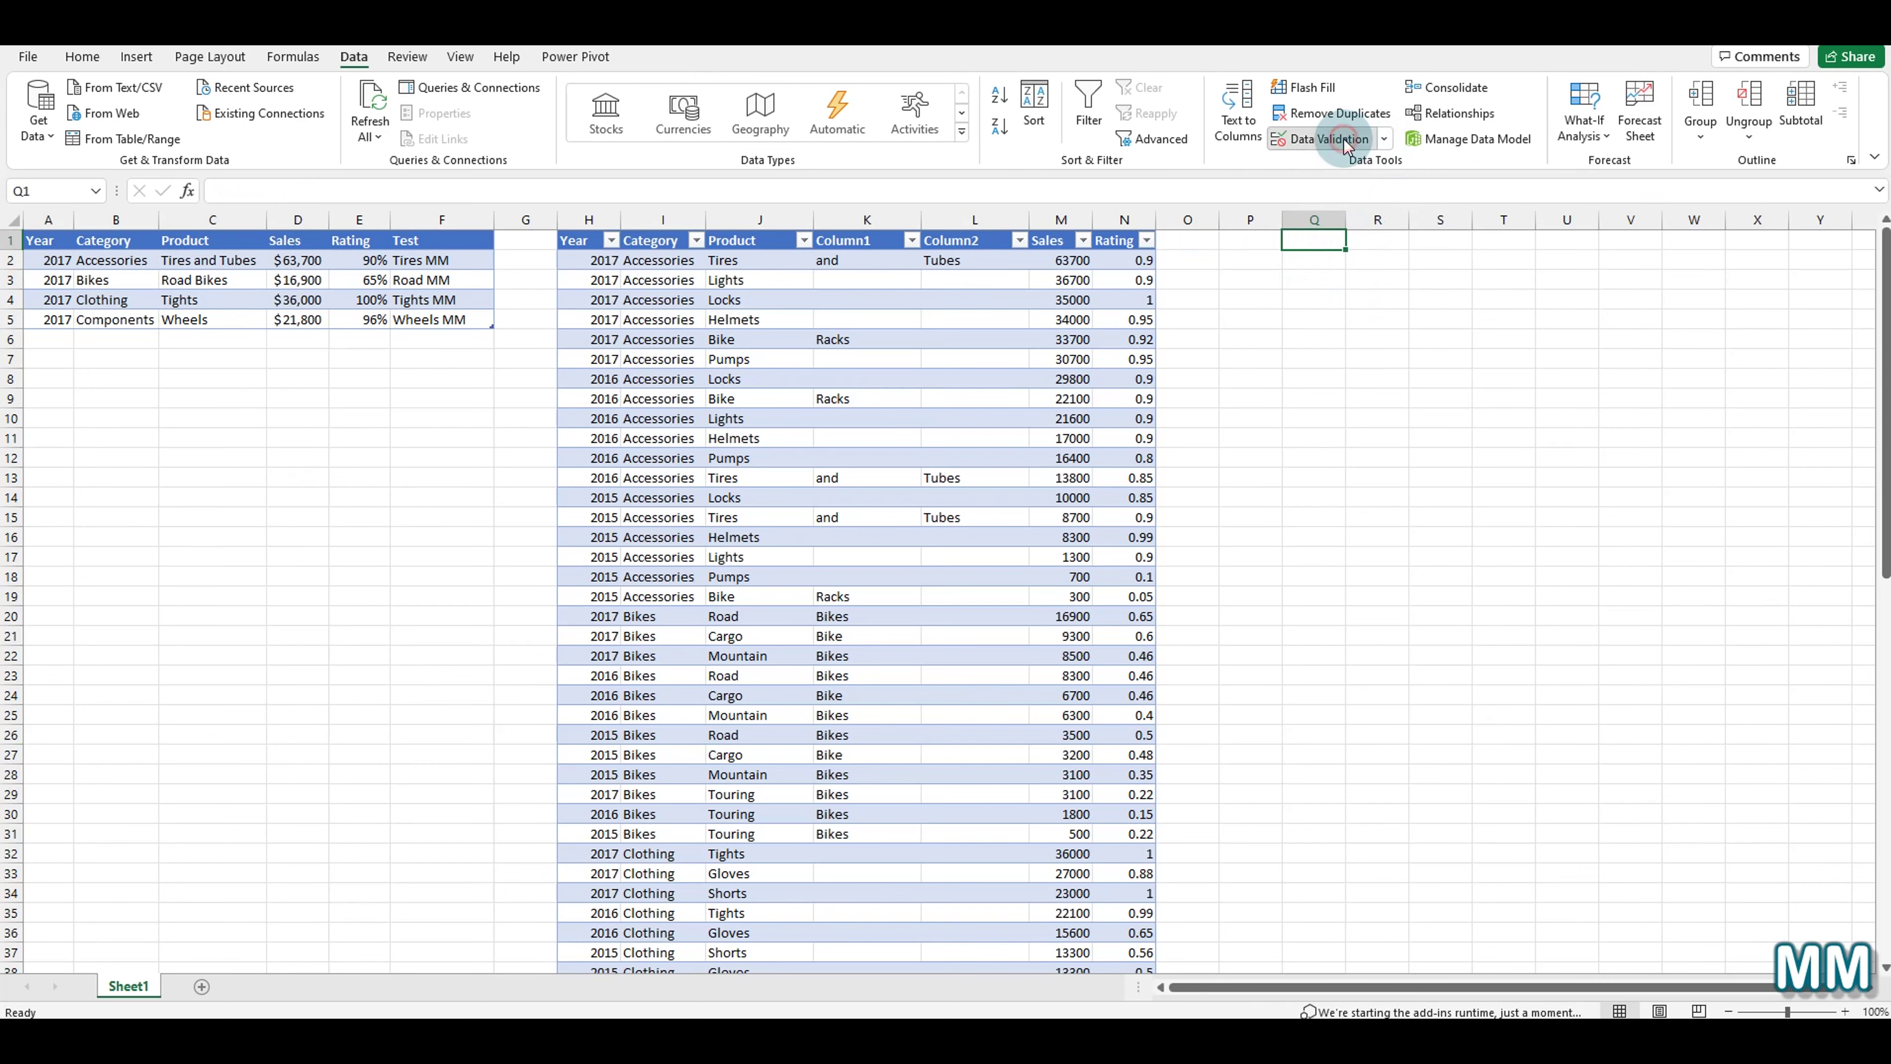
{"action": "left_click", "coordinate": [853, 429]}
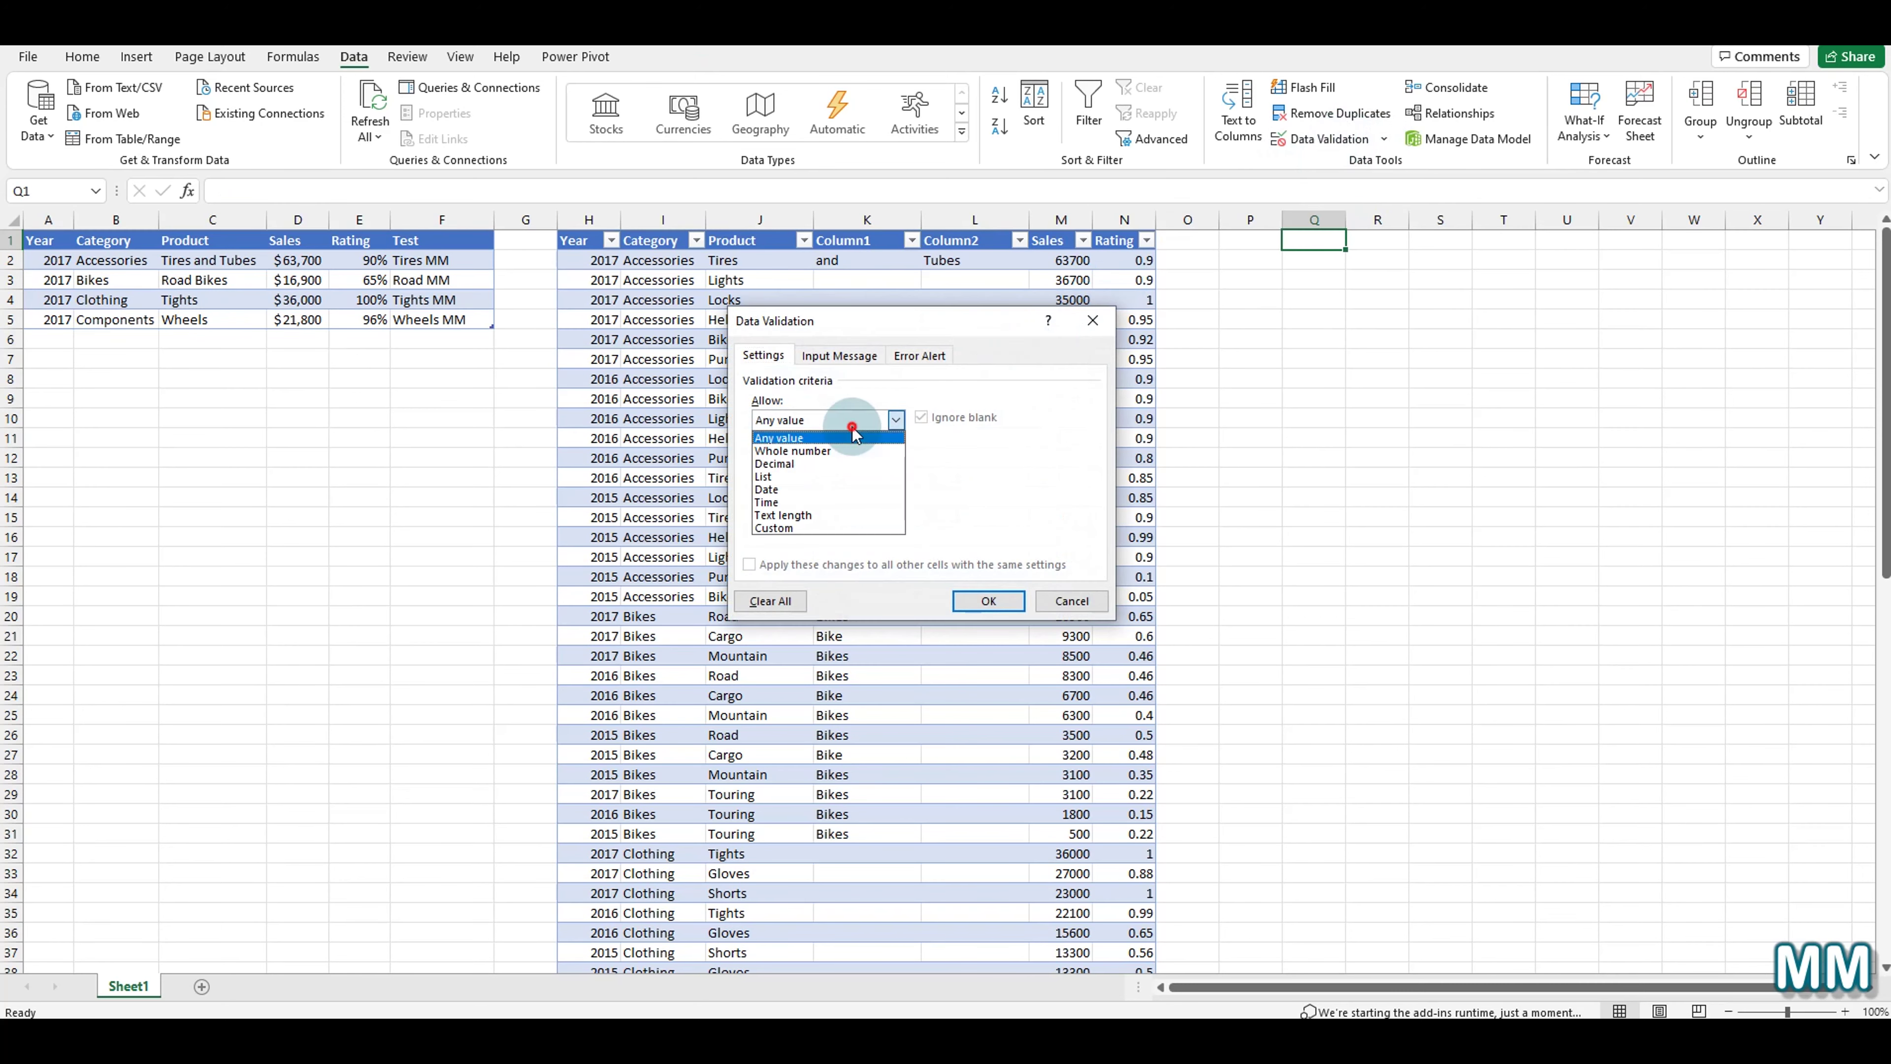
{"action": "left_click", "coordinate": [815, 482]}
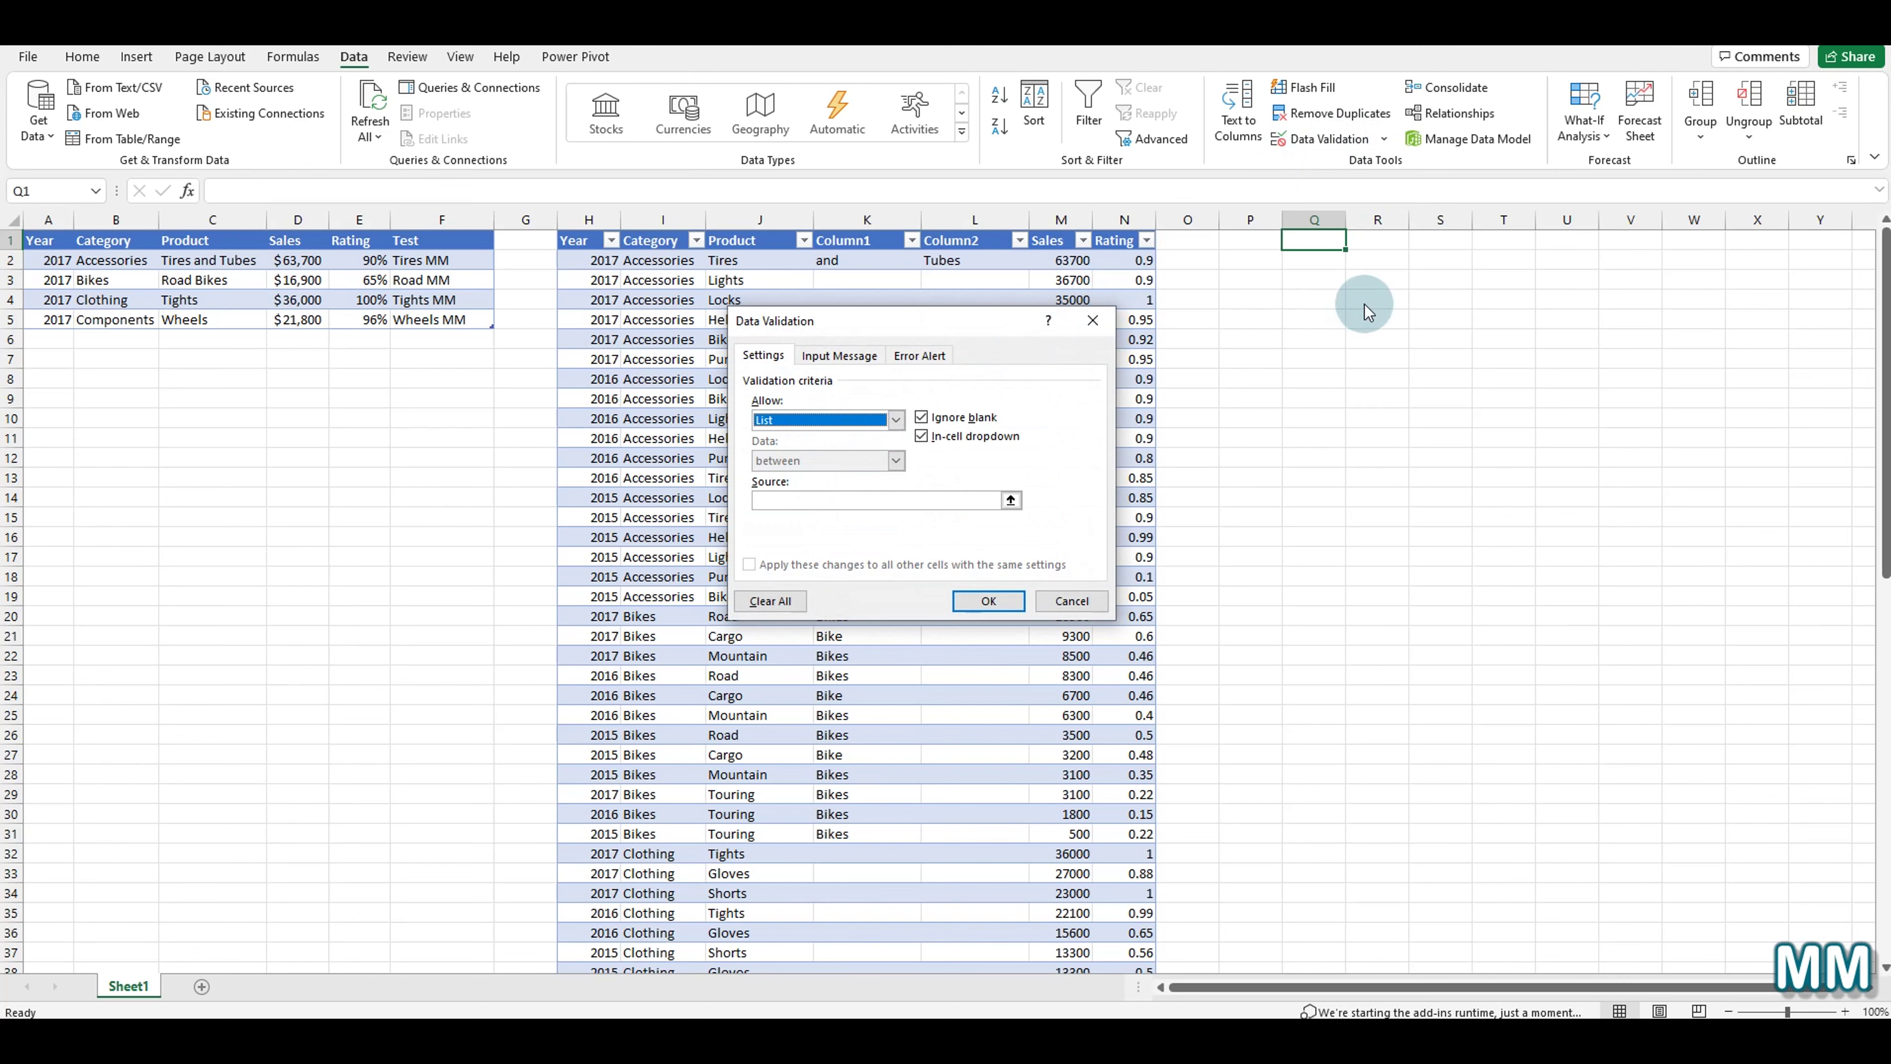
{"action": "left_click", "coordinate": [1011, 500]}
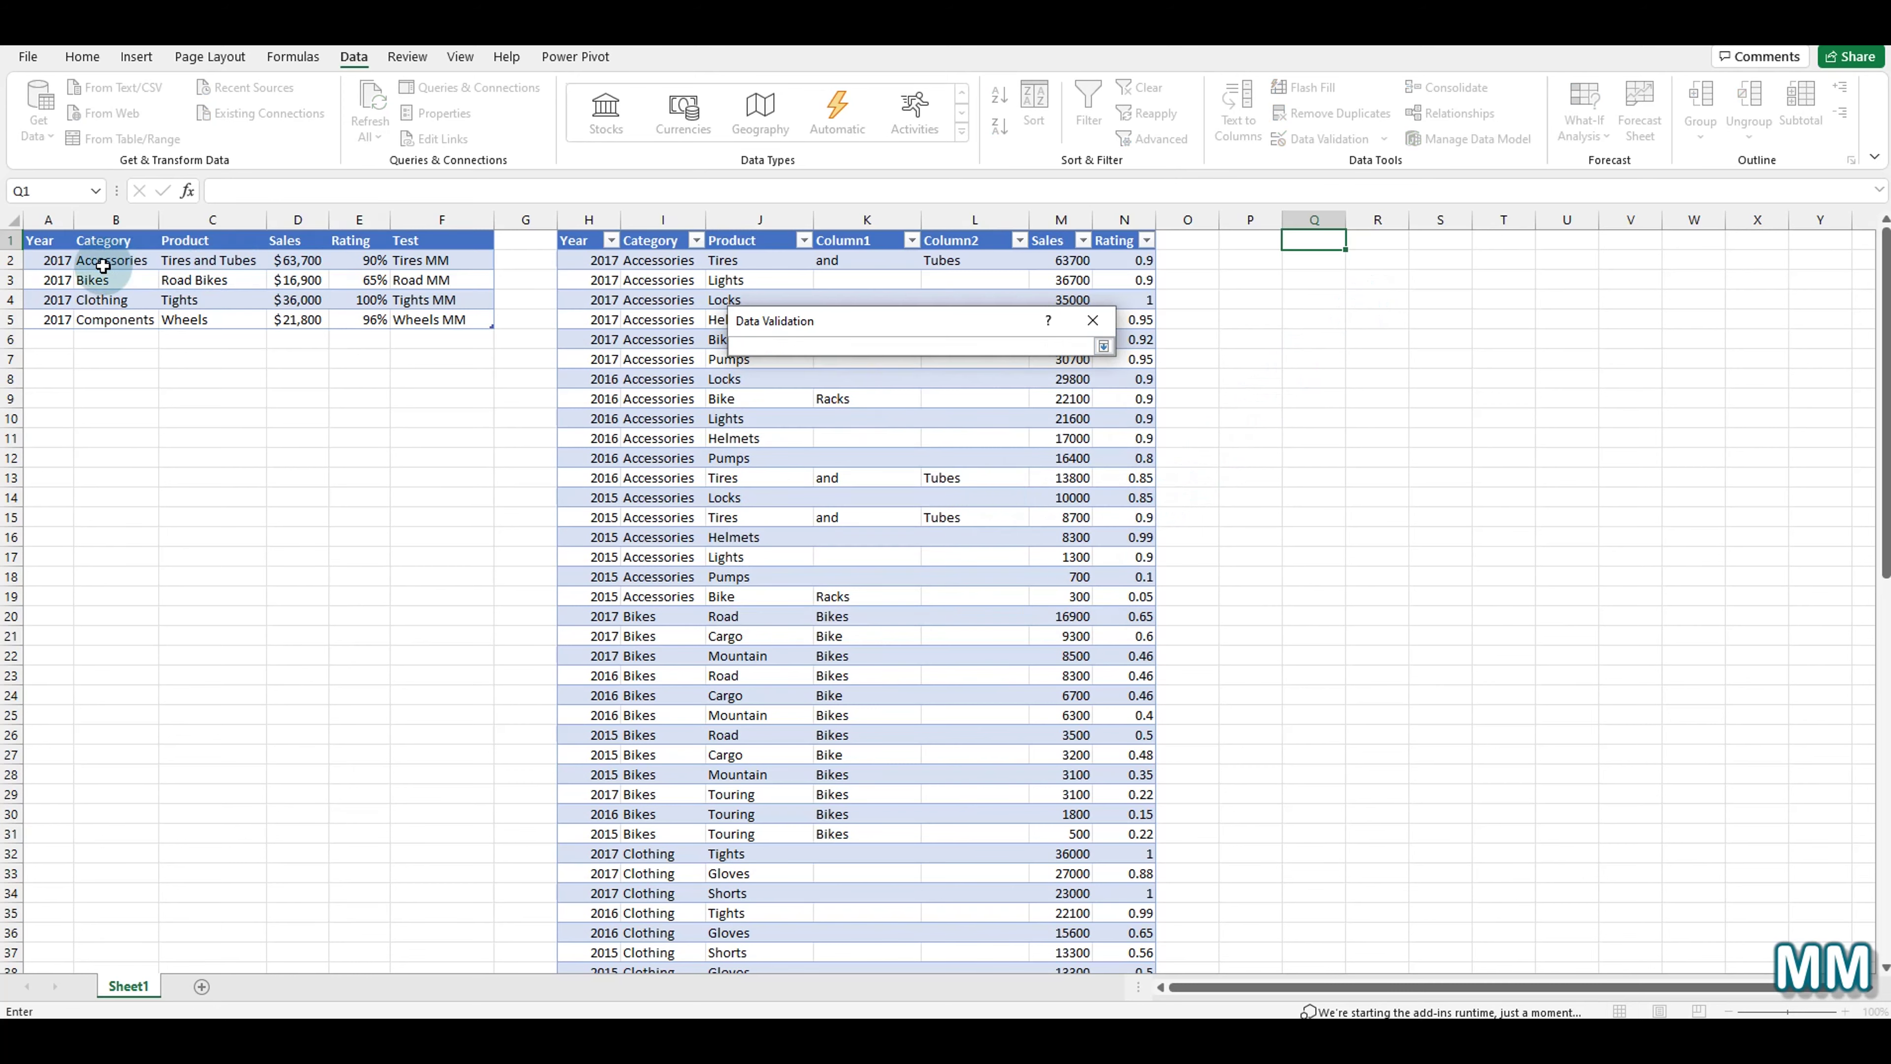
{"action": "left_click_drag", "start_coordinate": [103, 266], "coordinate": [95, 315]}
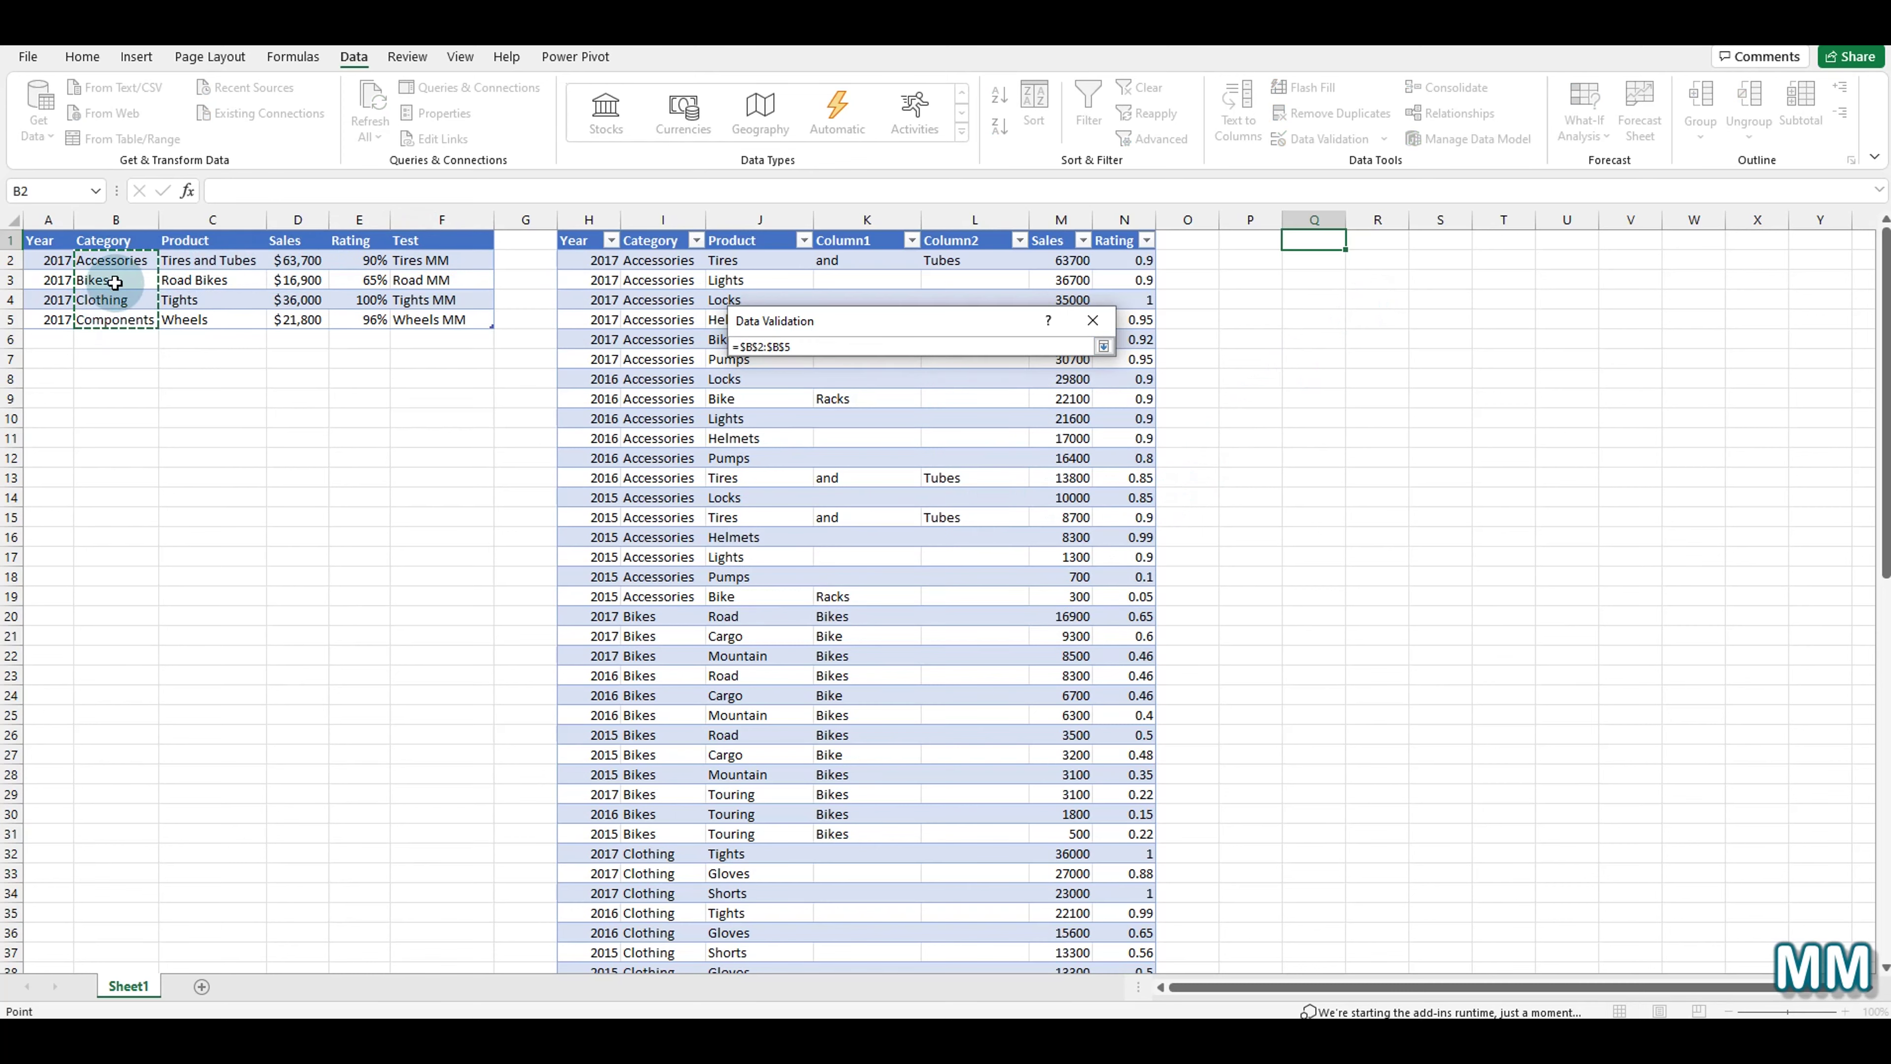
{"action": "left_click", "coordinate": [1104, 346]}
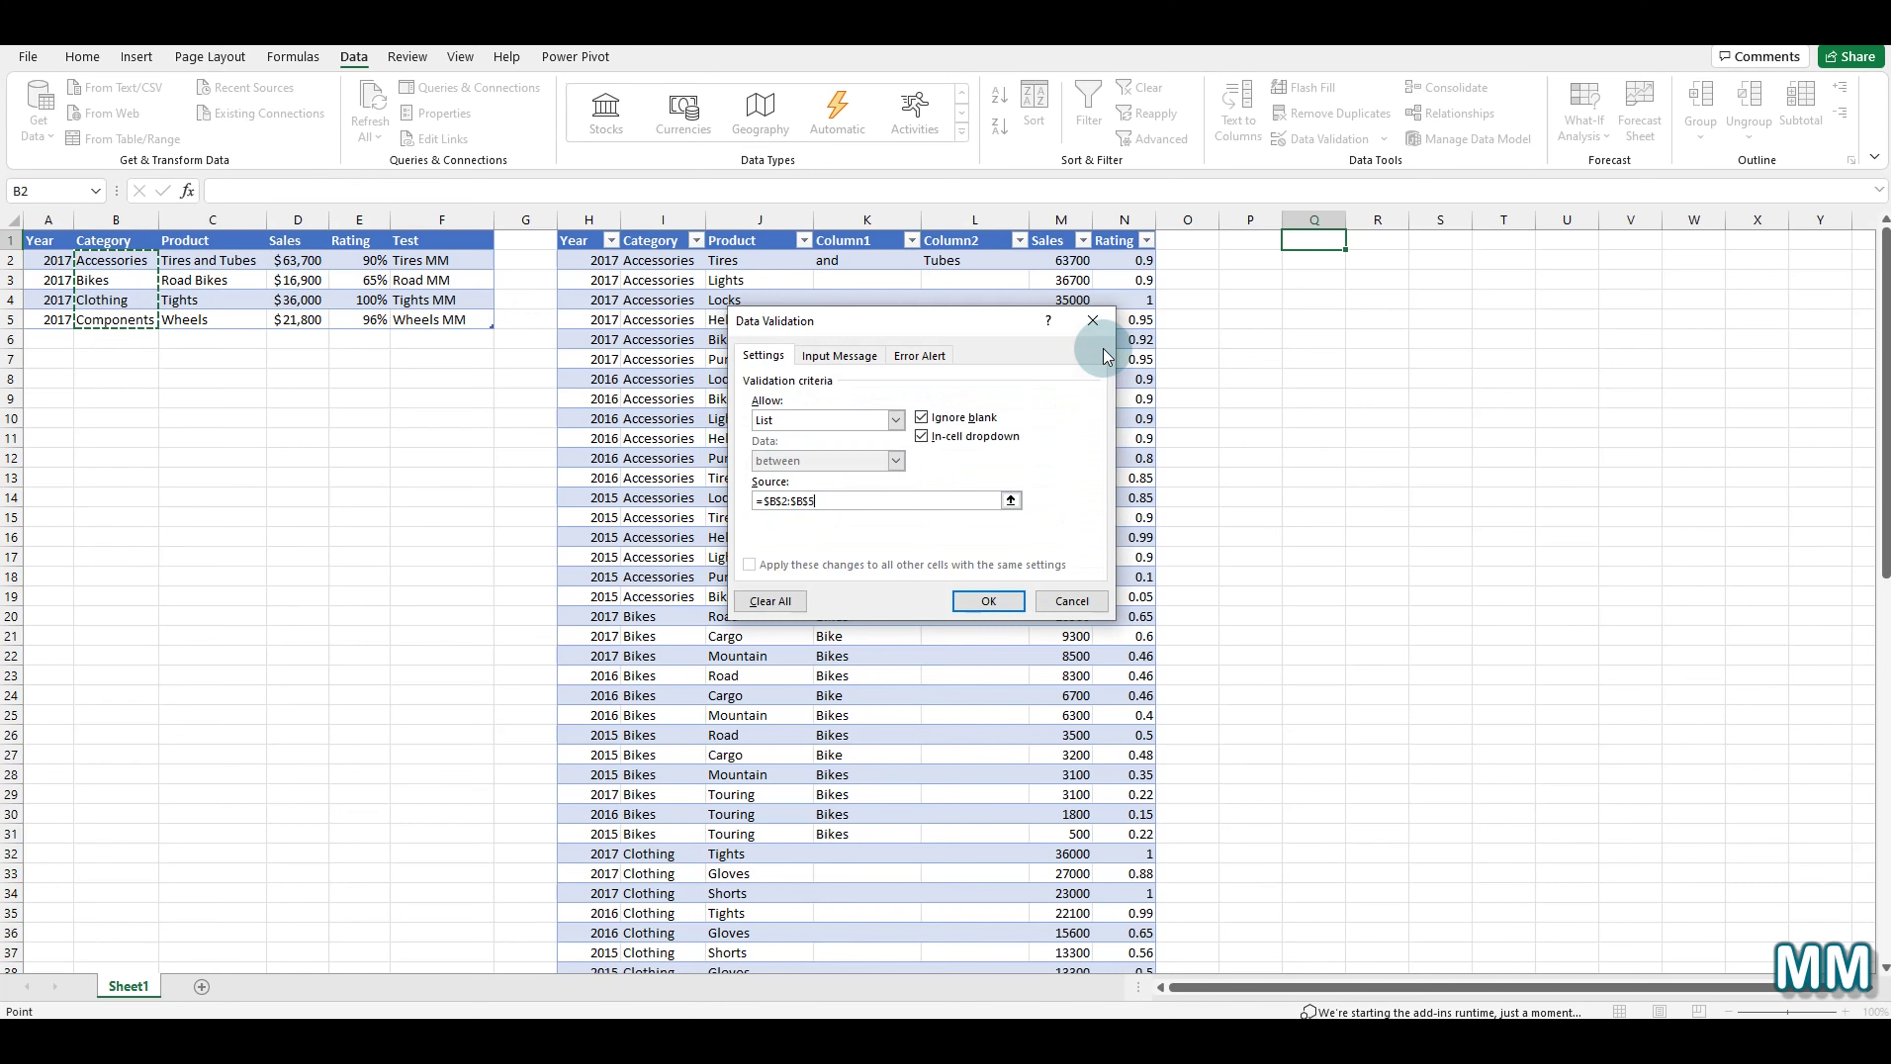
{"action": "left_click", "coordinate": [987, 598]}
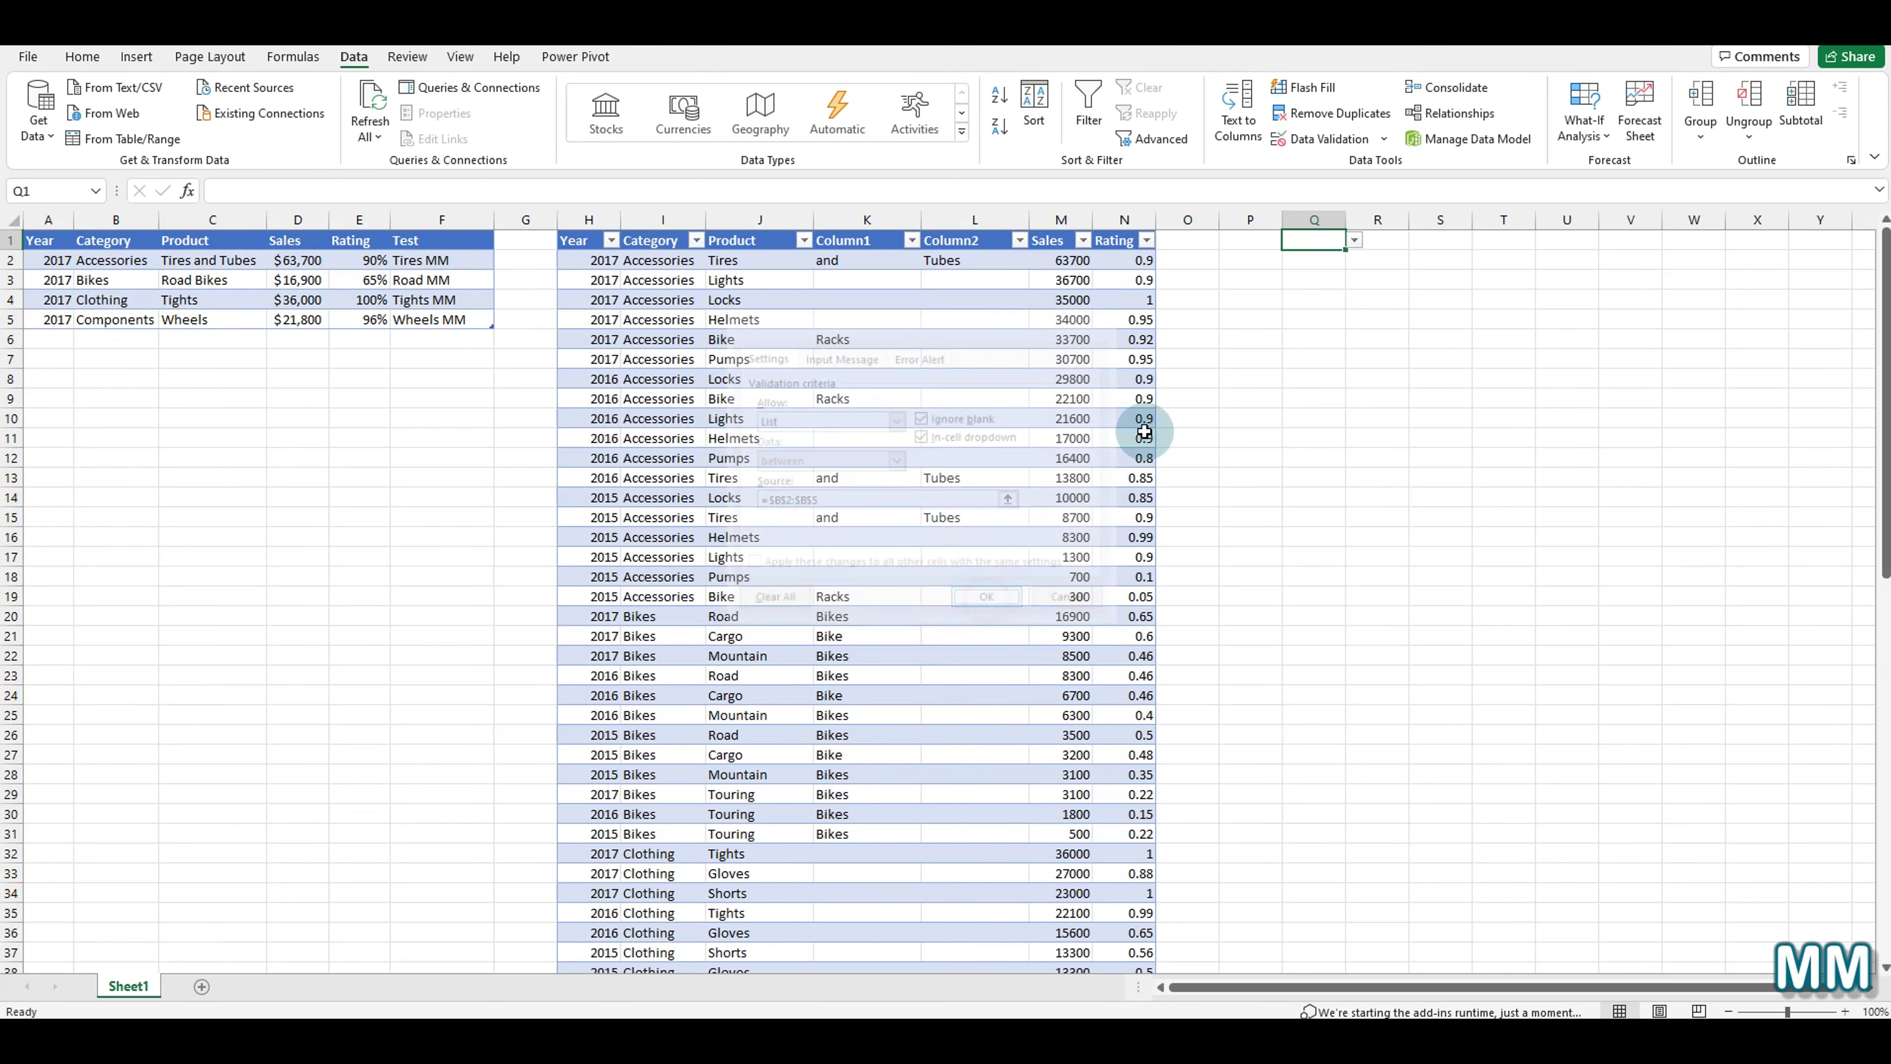
Use Q1's dropdown to try Bikes, then settle on Clothing.
{"action": "left_click", "coordinate": [1355, 240]}
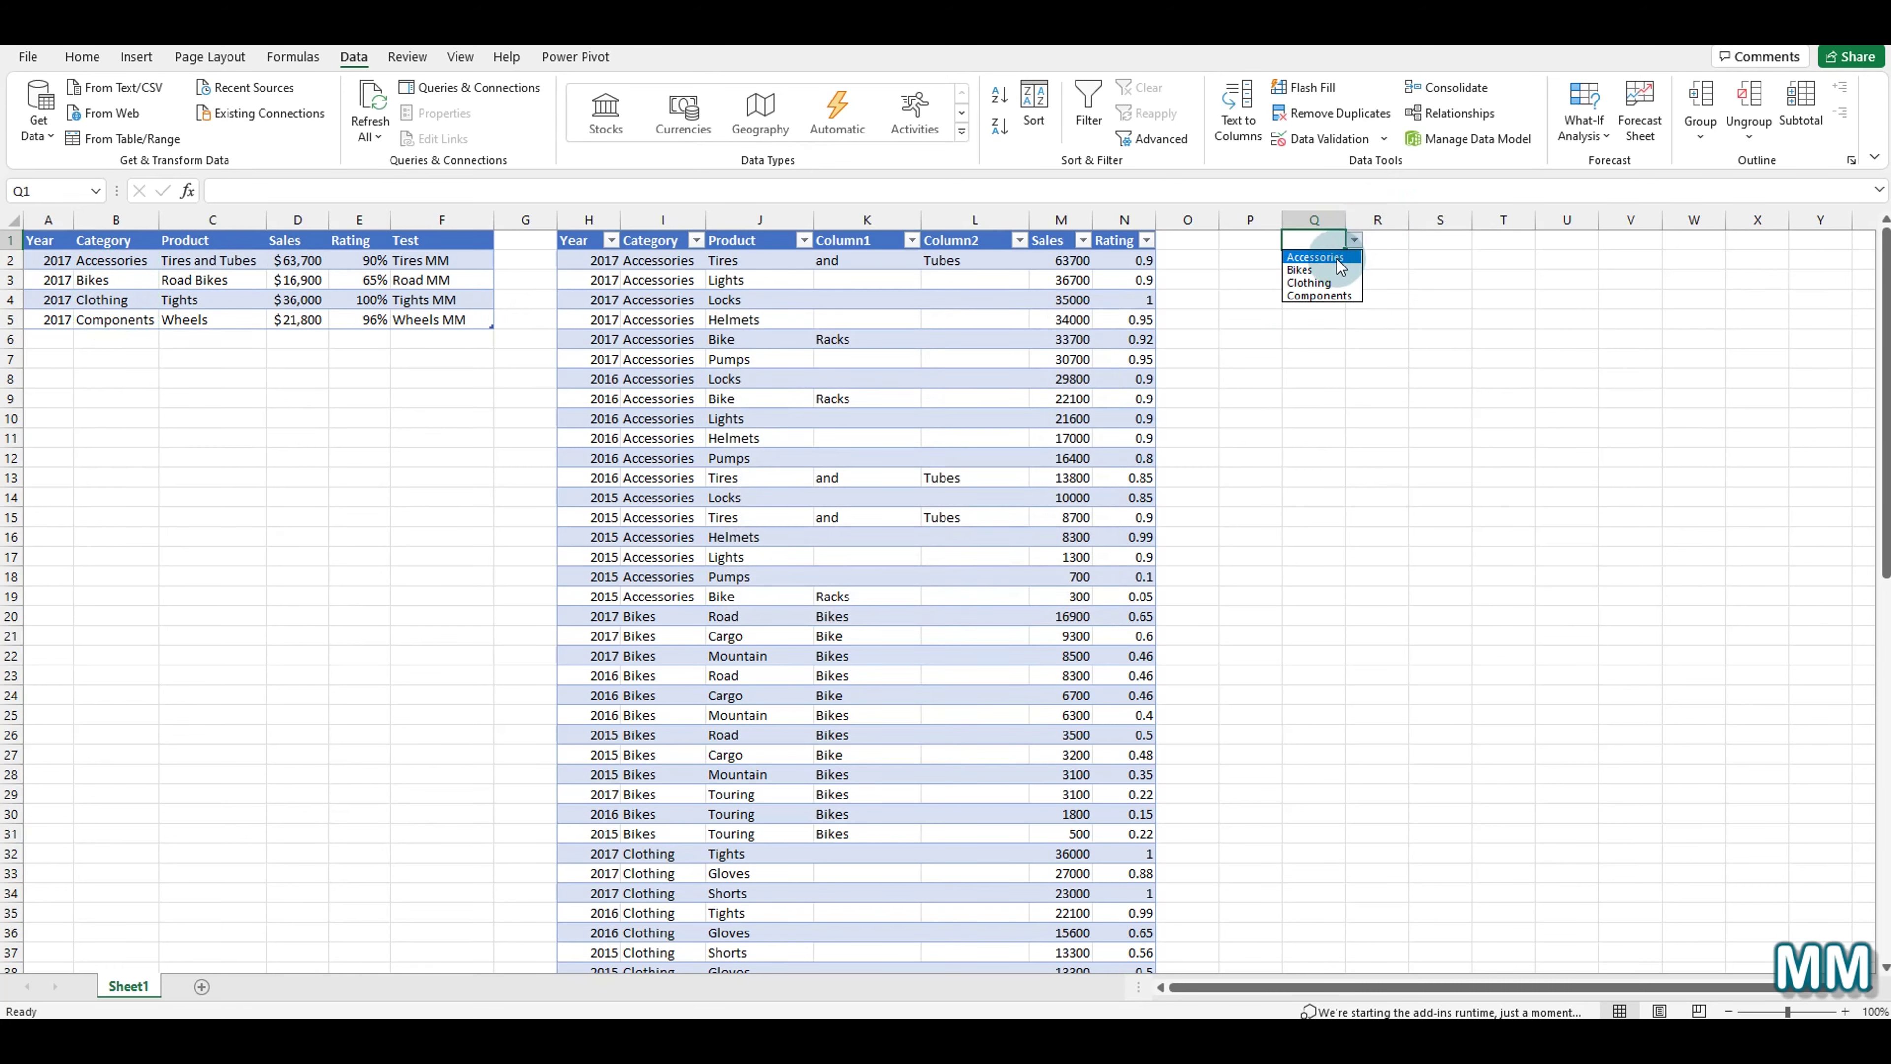
{"action": "left_click", "coordinate": [1337, 270]}
{"action": "left_click", "coordinate": [1354, 242]}
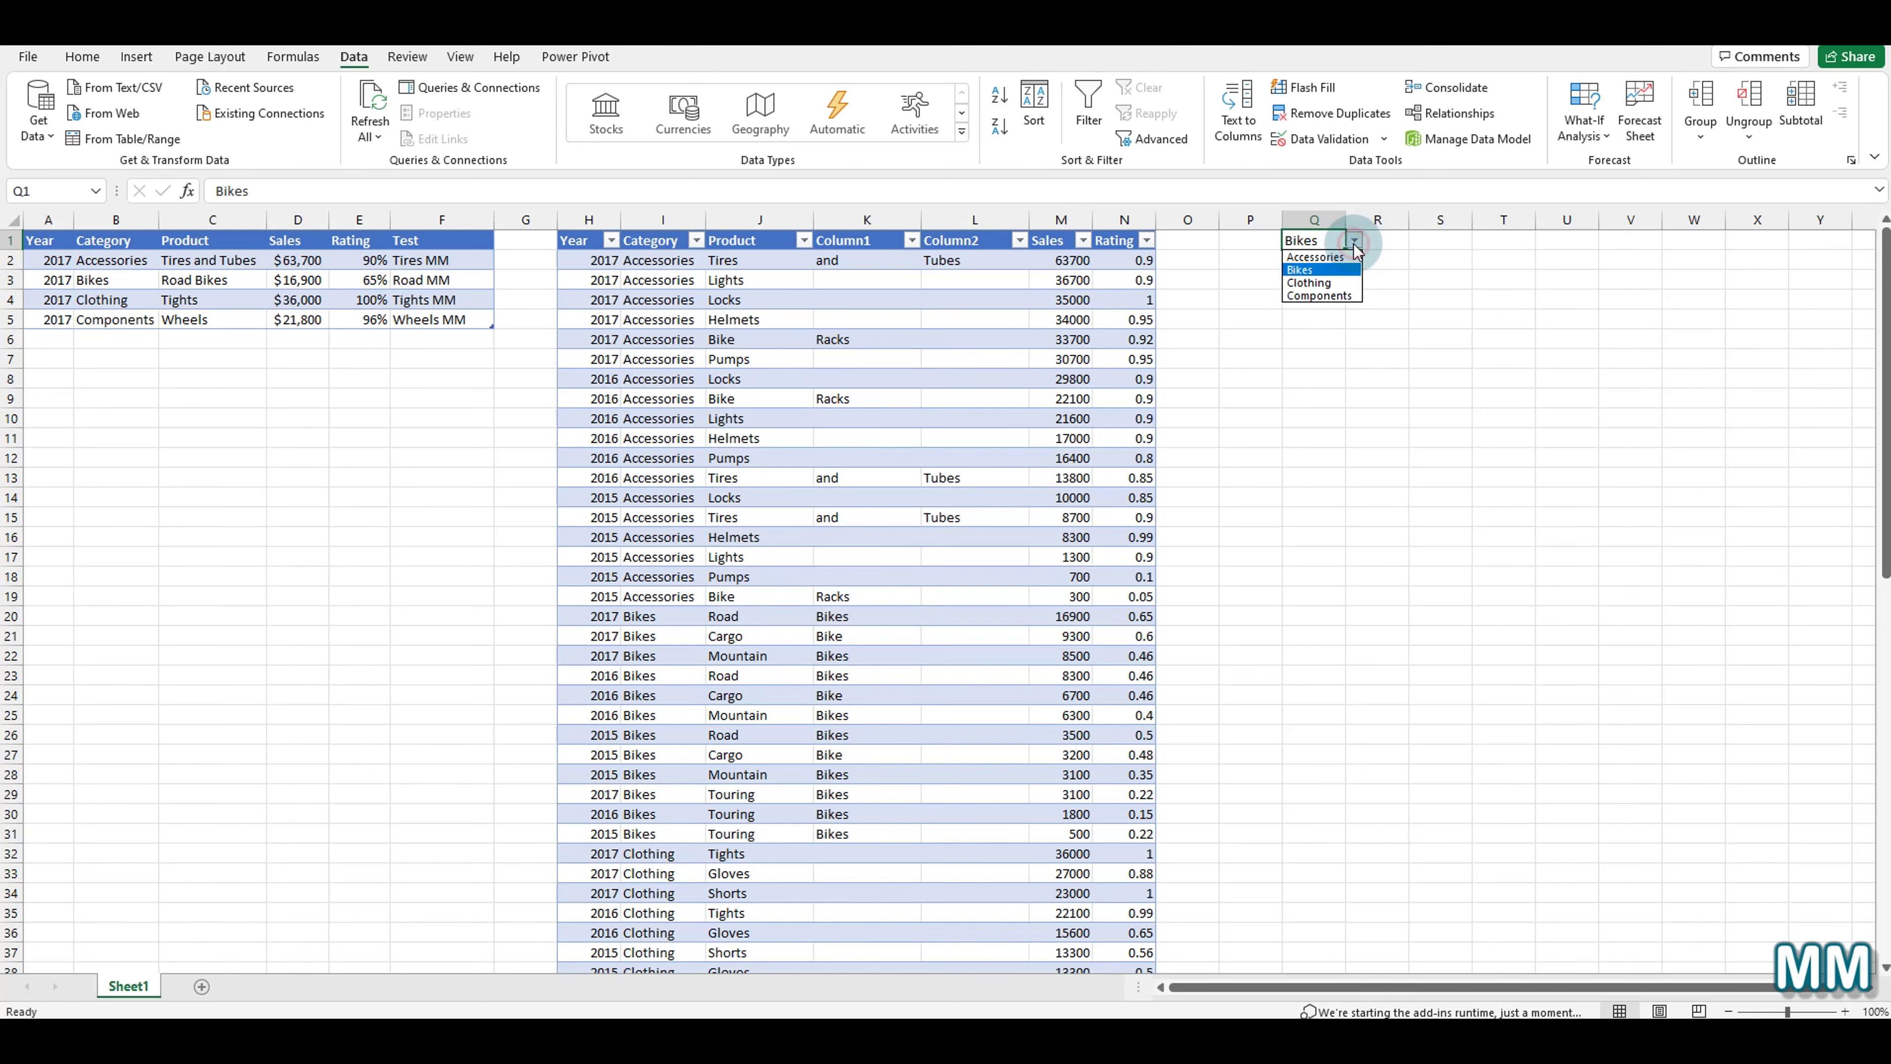
{"action": "left_click", "coordinate": [1317, 282]}
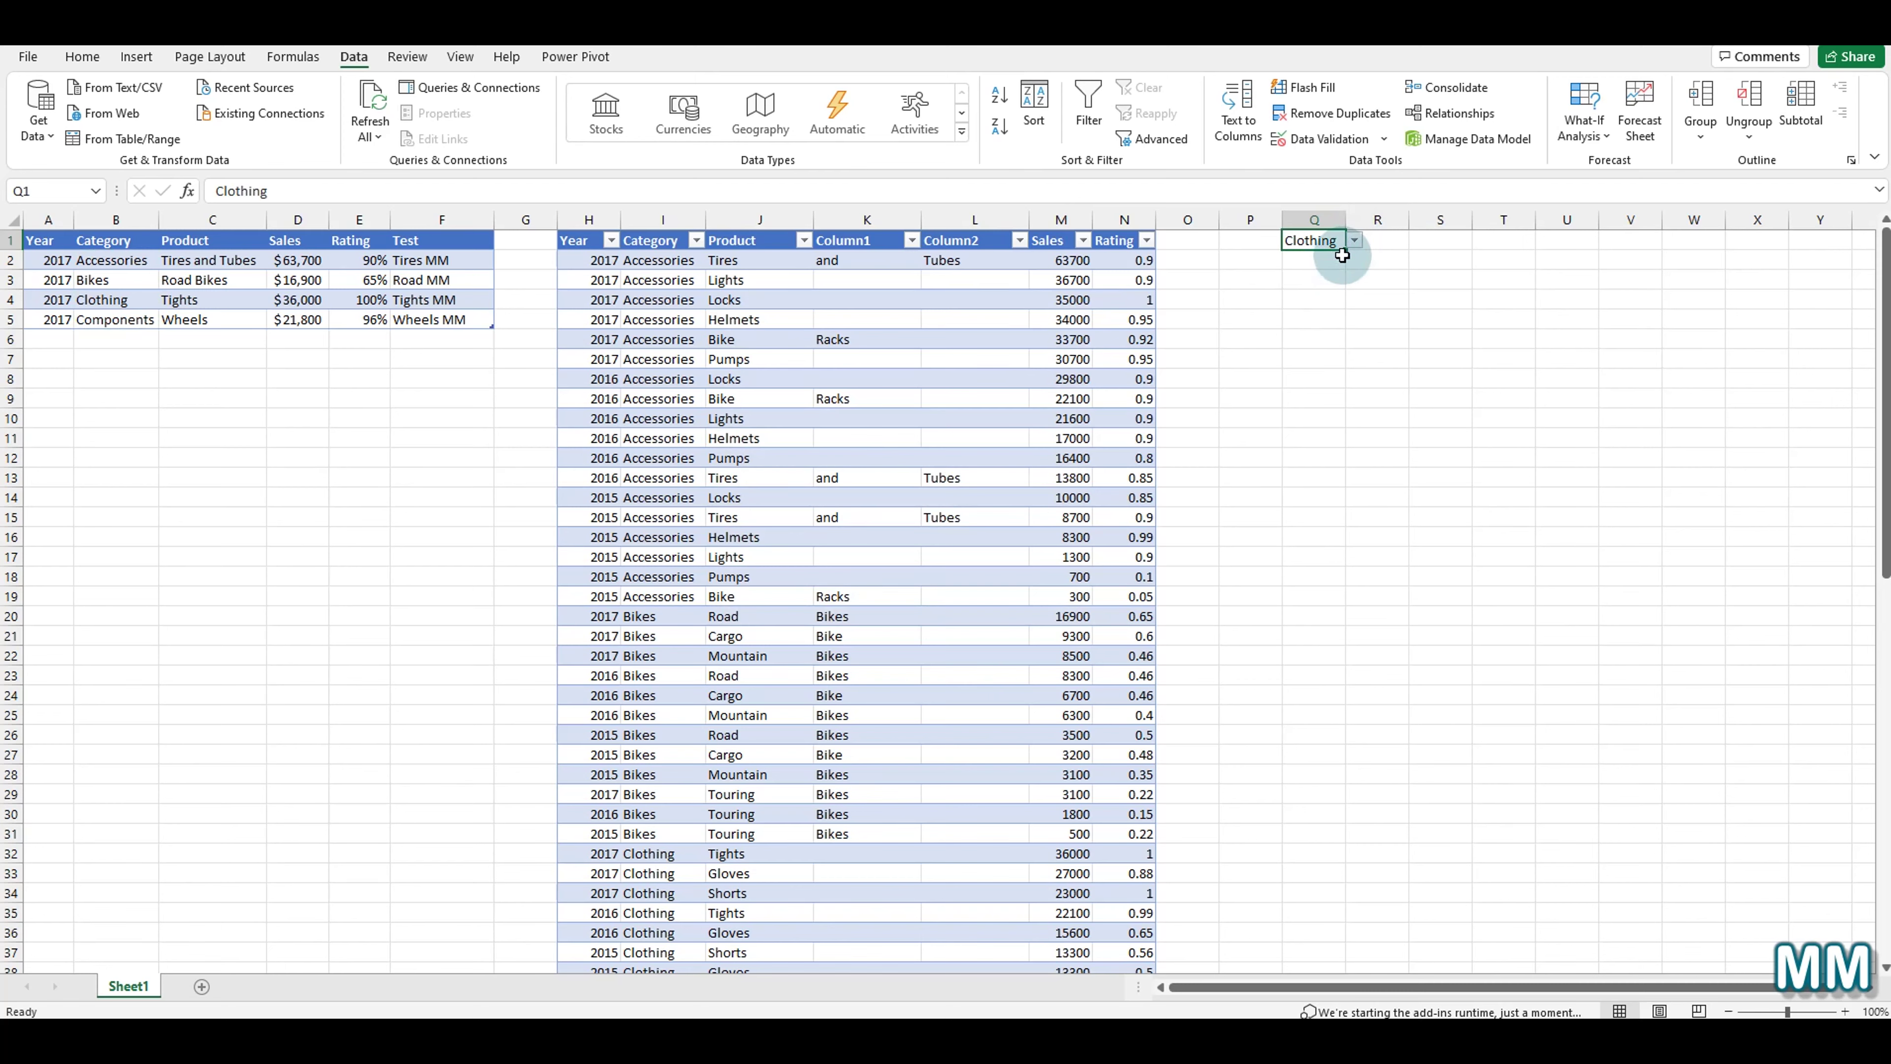
{"action": "left_click", "coordinate": [1352, 326]}
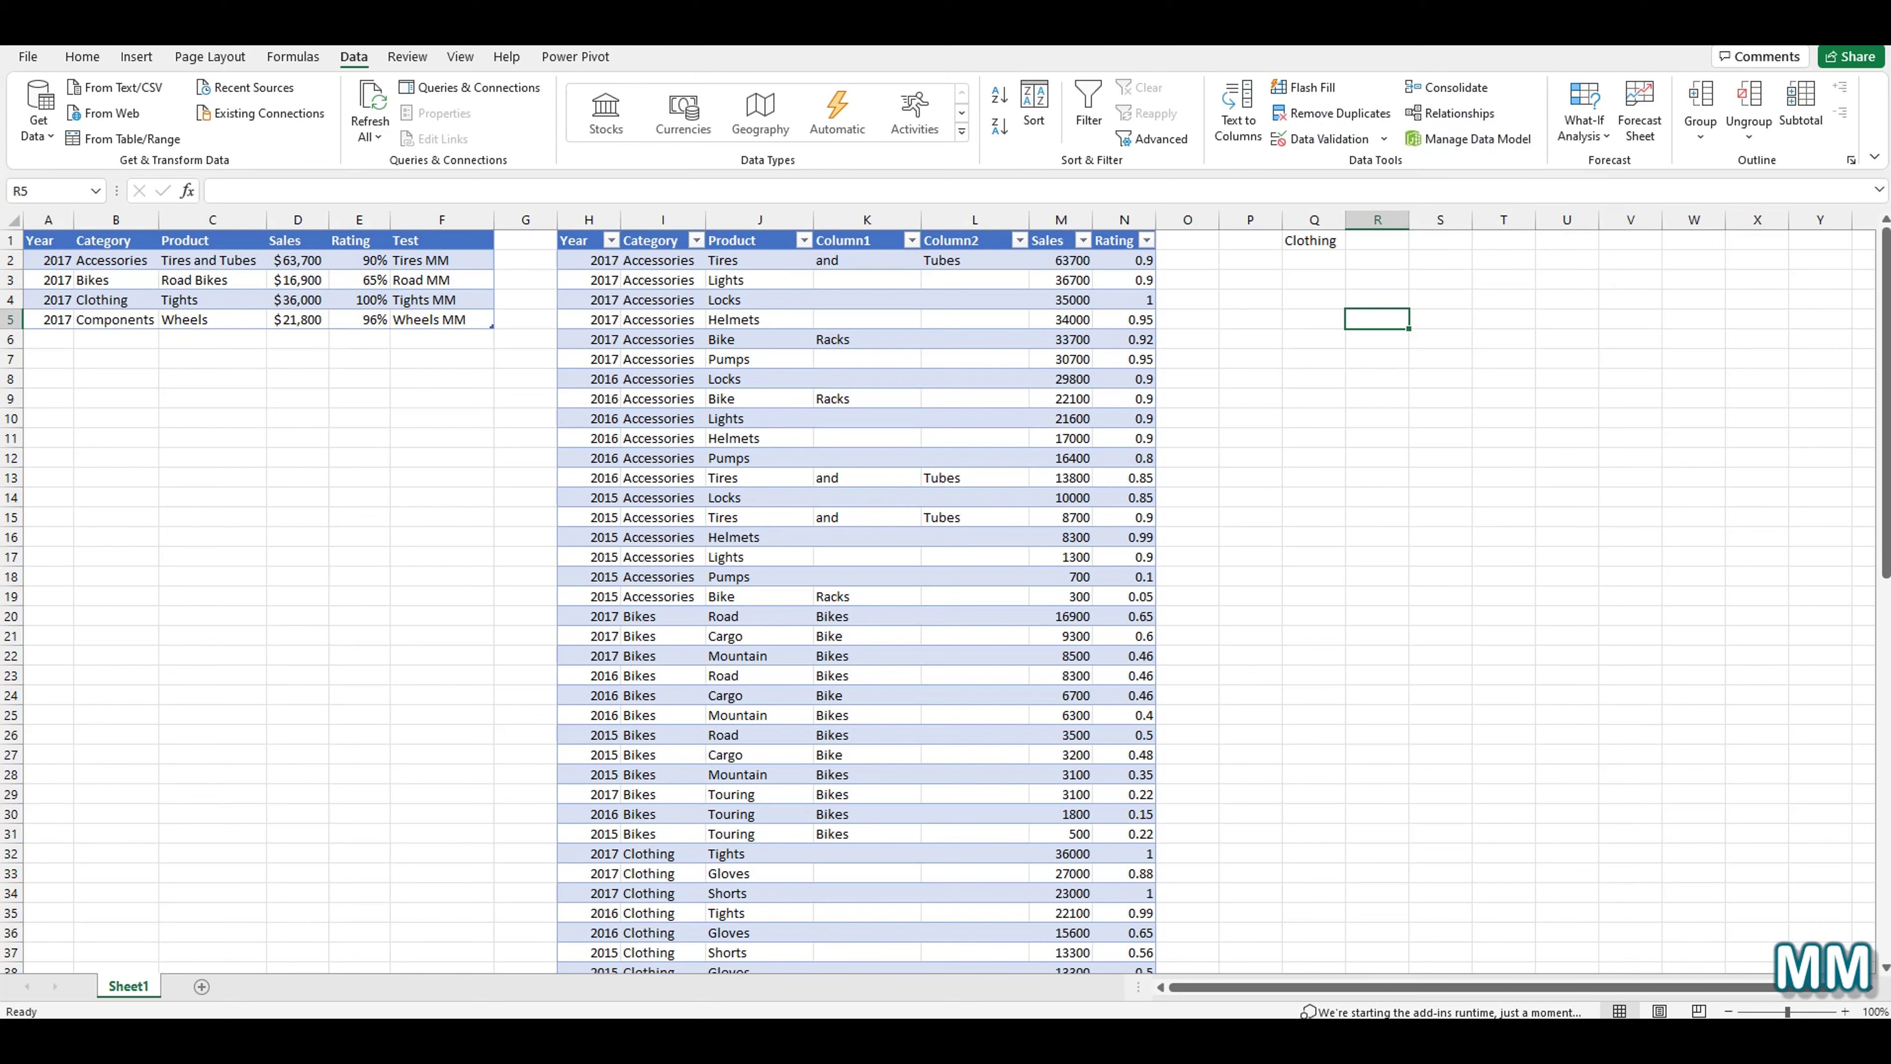
Switch the ribbon to the Power Pivot tab.
{"action": "left_click", "coordinate": [560, 58]}
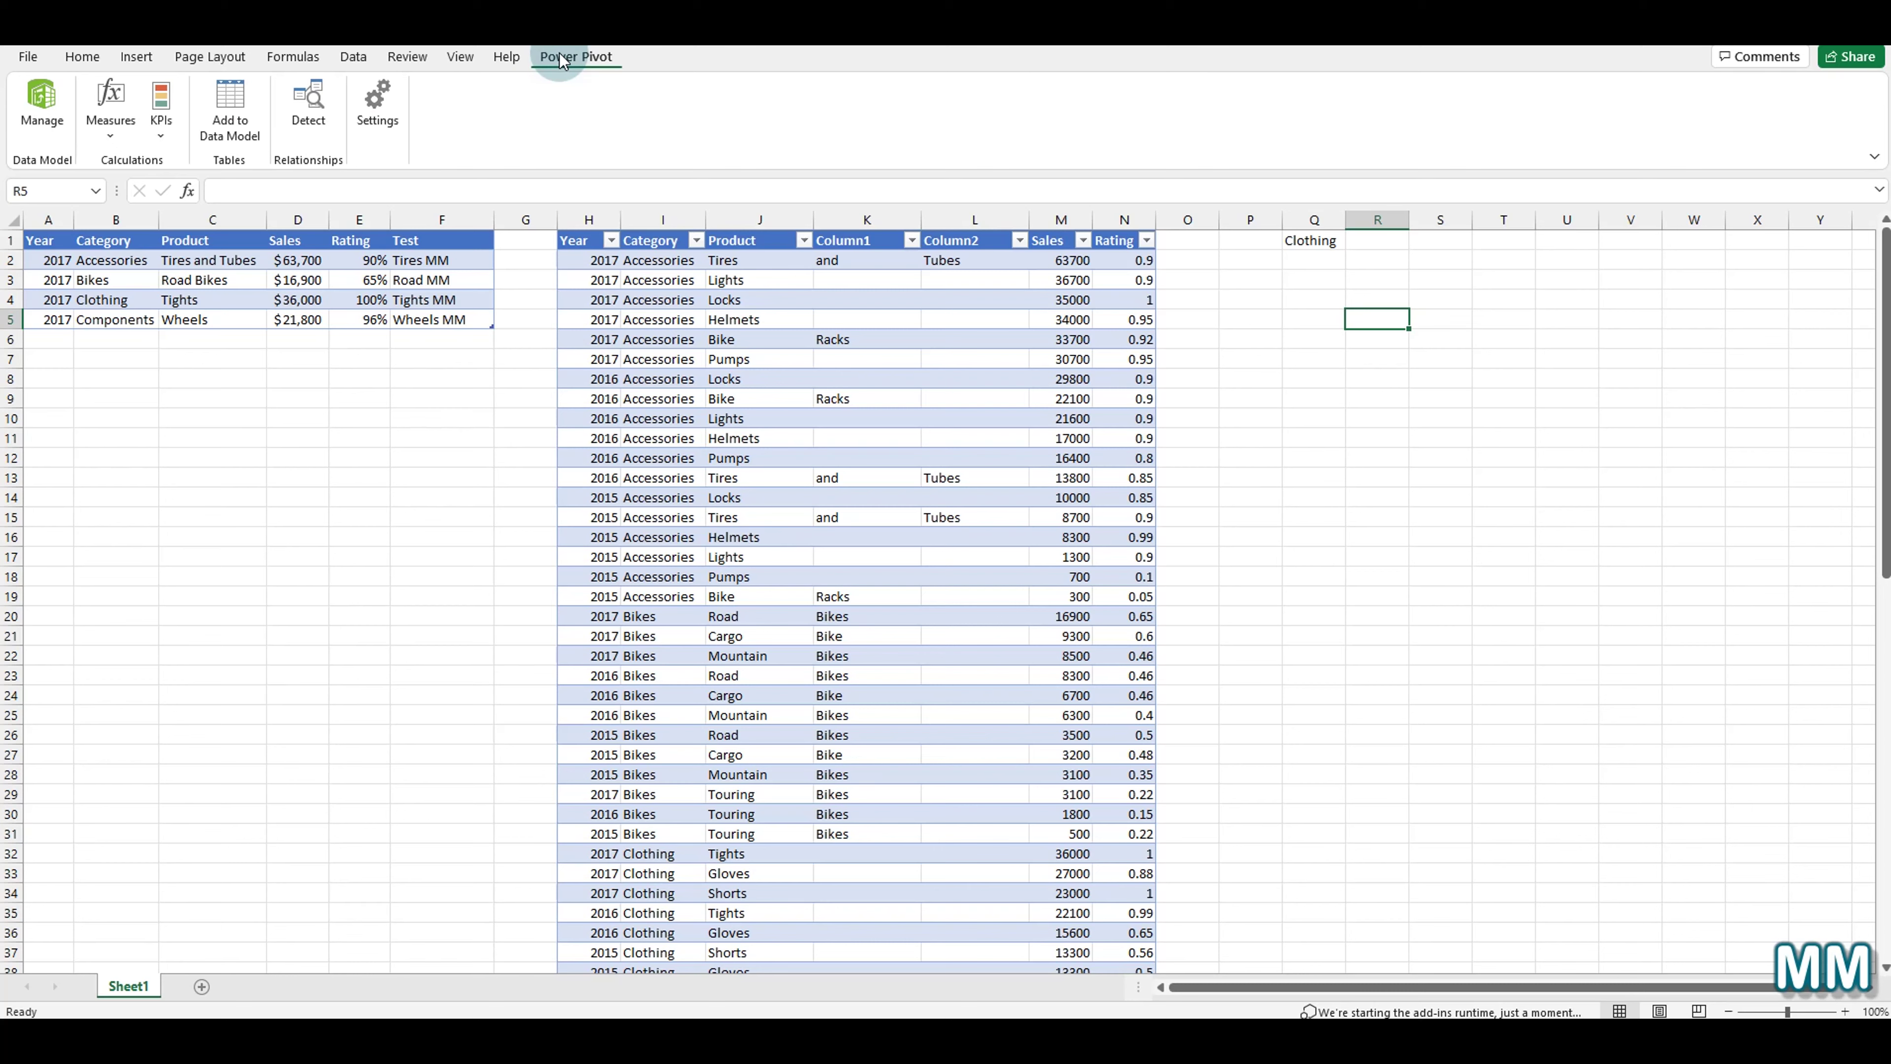
Switch the ribbon from Power Pivot back to the Data tab.
{"action": "left_click", "coordinate": [354, 56]}
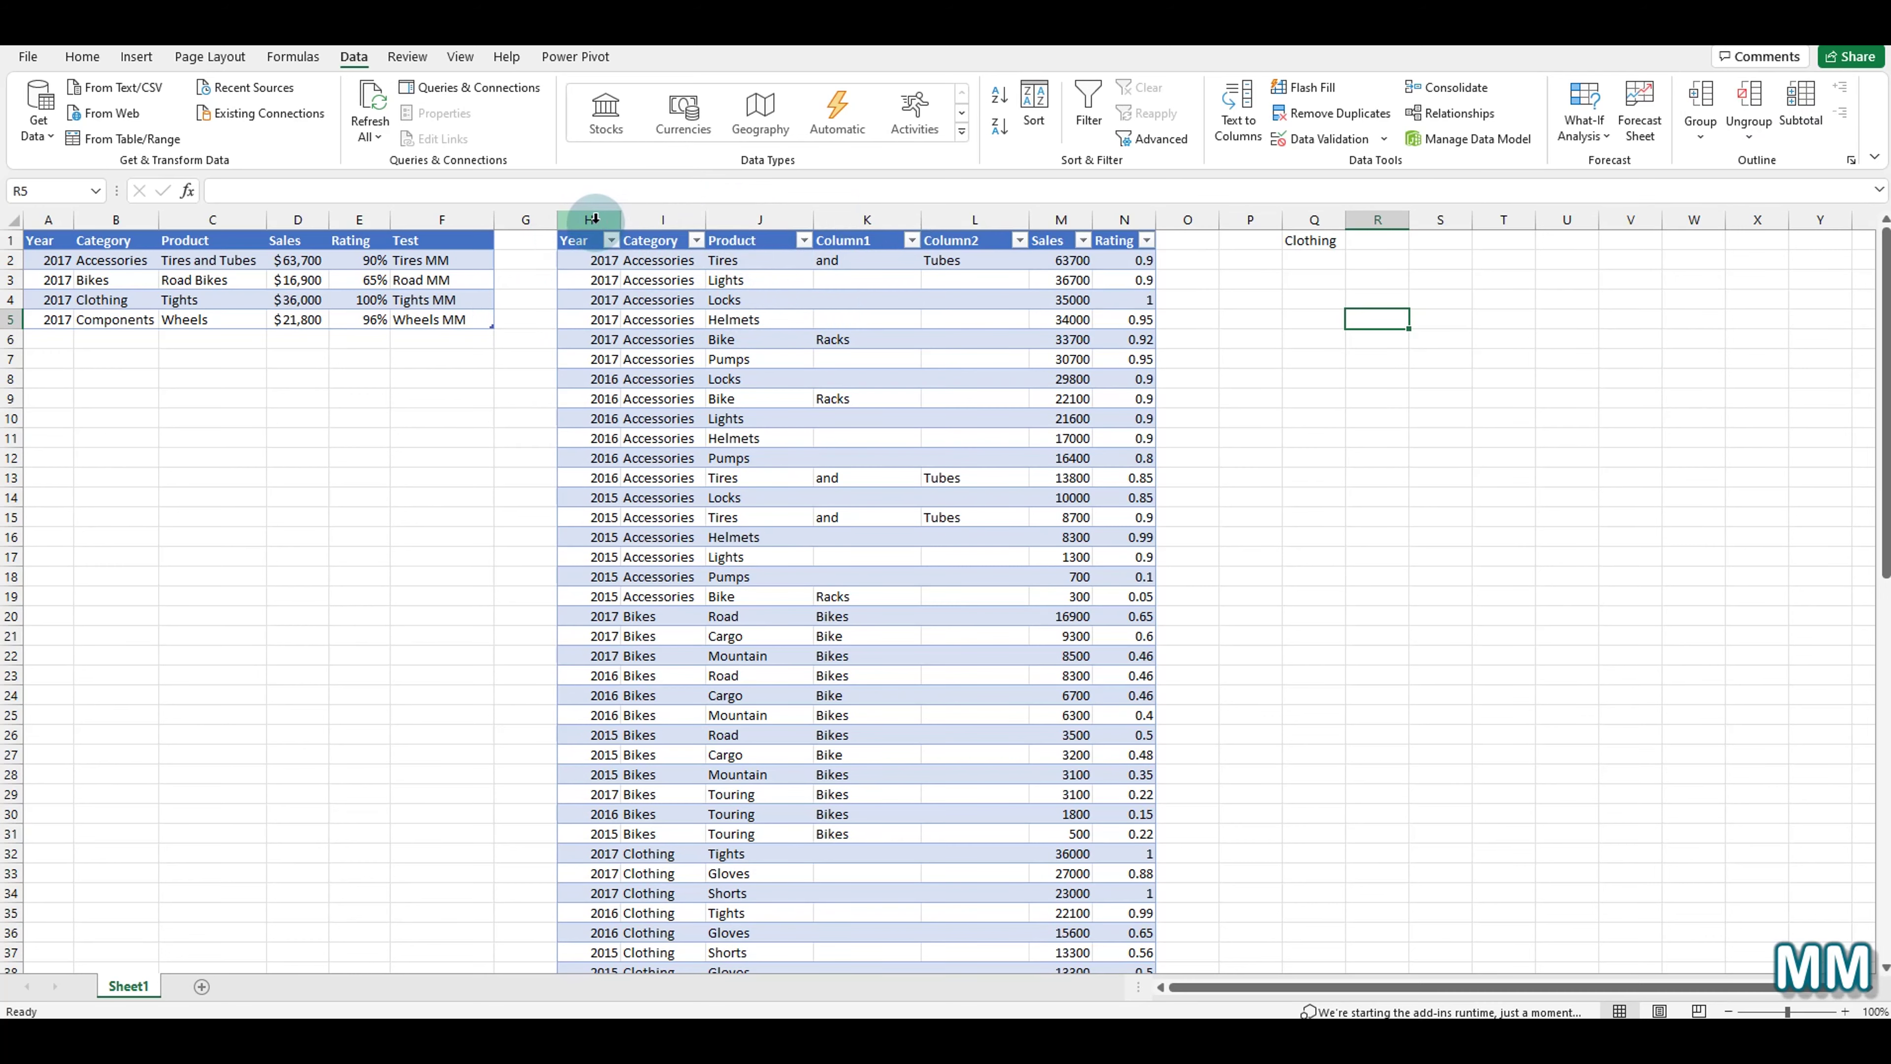
Hide columns H through N, undoing an accidental column widening.
{"action": "left_click_drag", "start_coordinate": [594, 218], "coordinate": [1132, 240]}
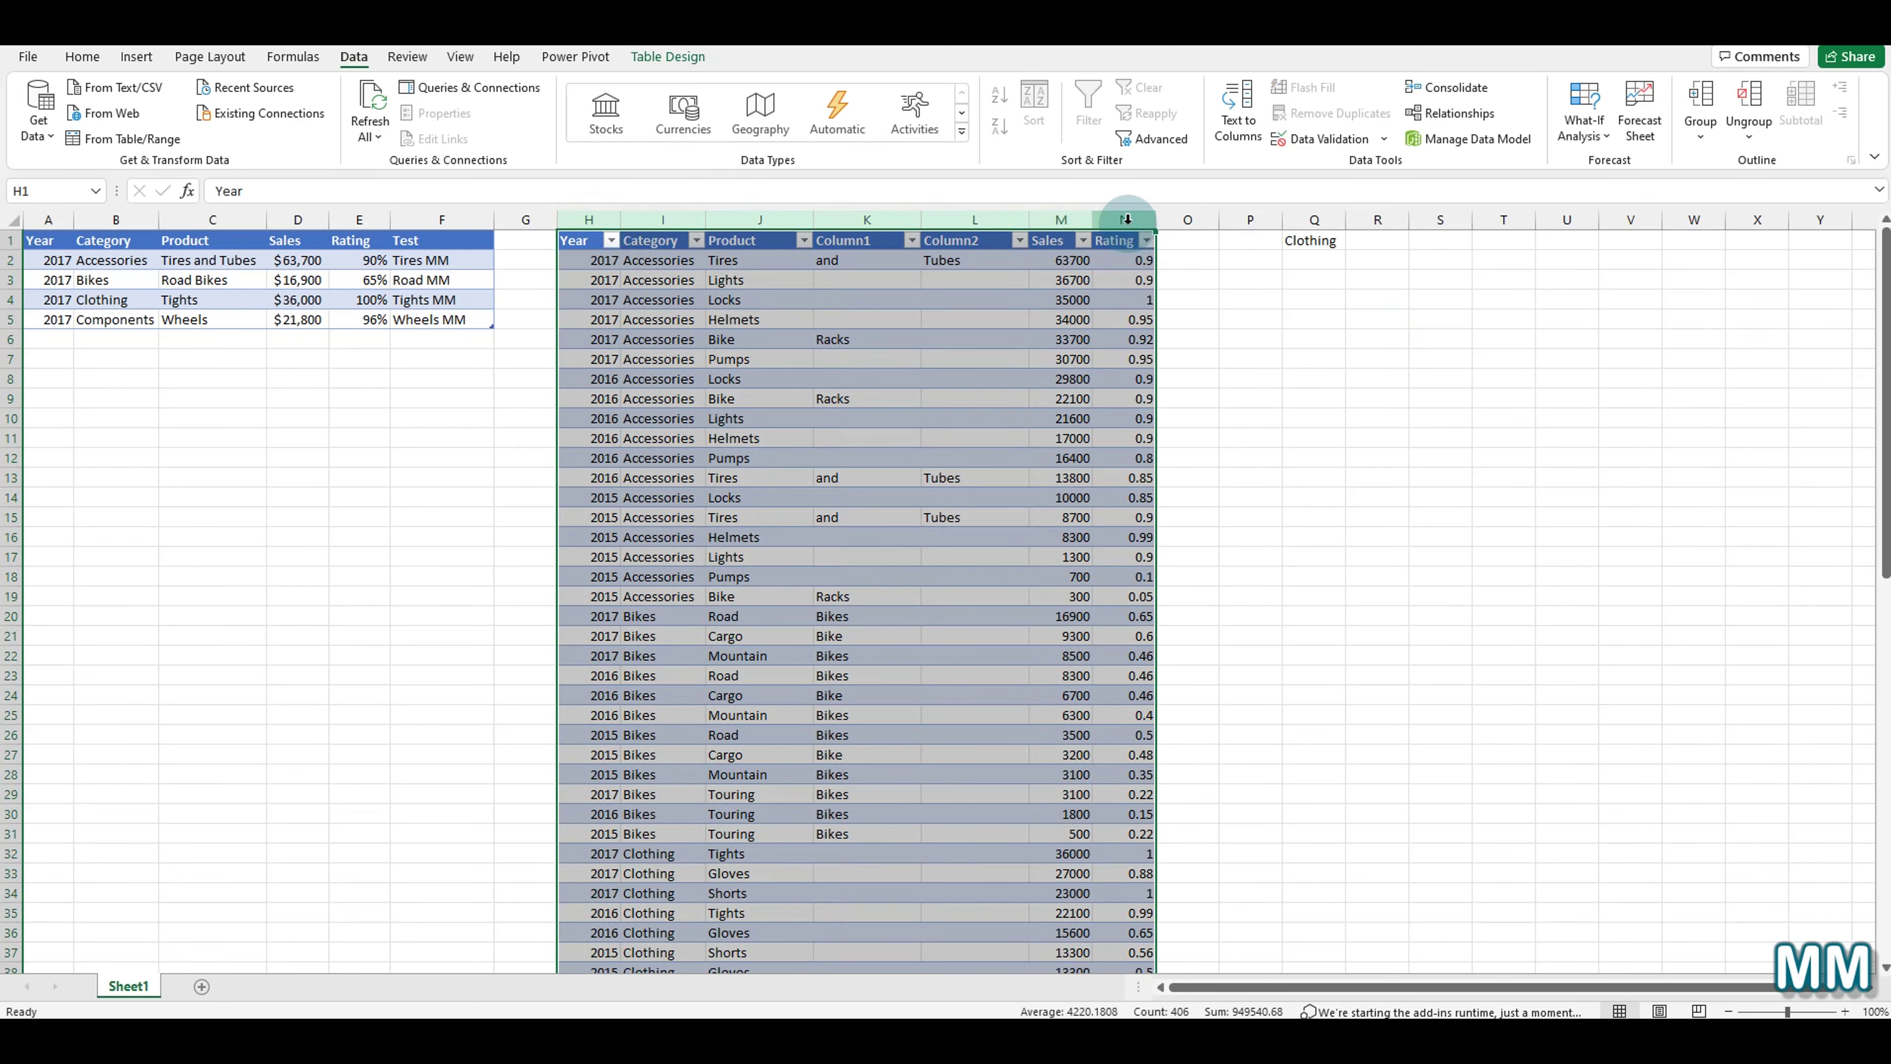
{"action": "right_click", "coordinate": [1128, 219]}
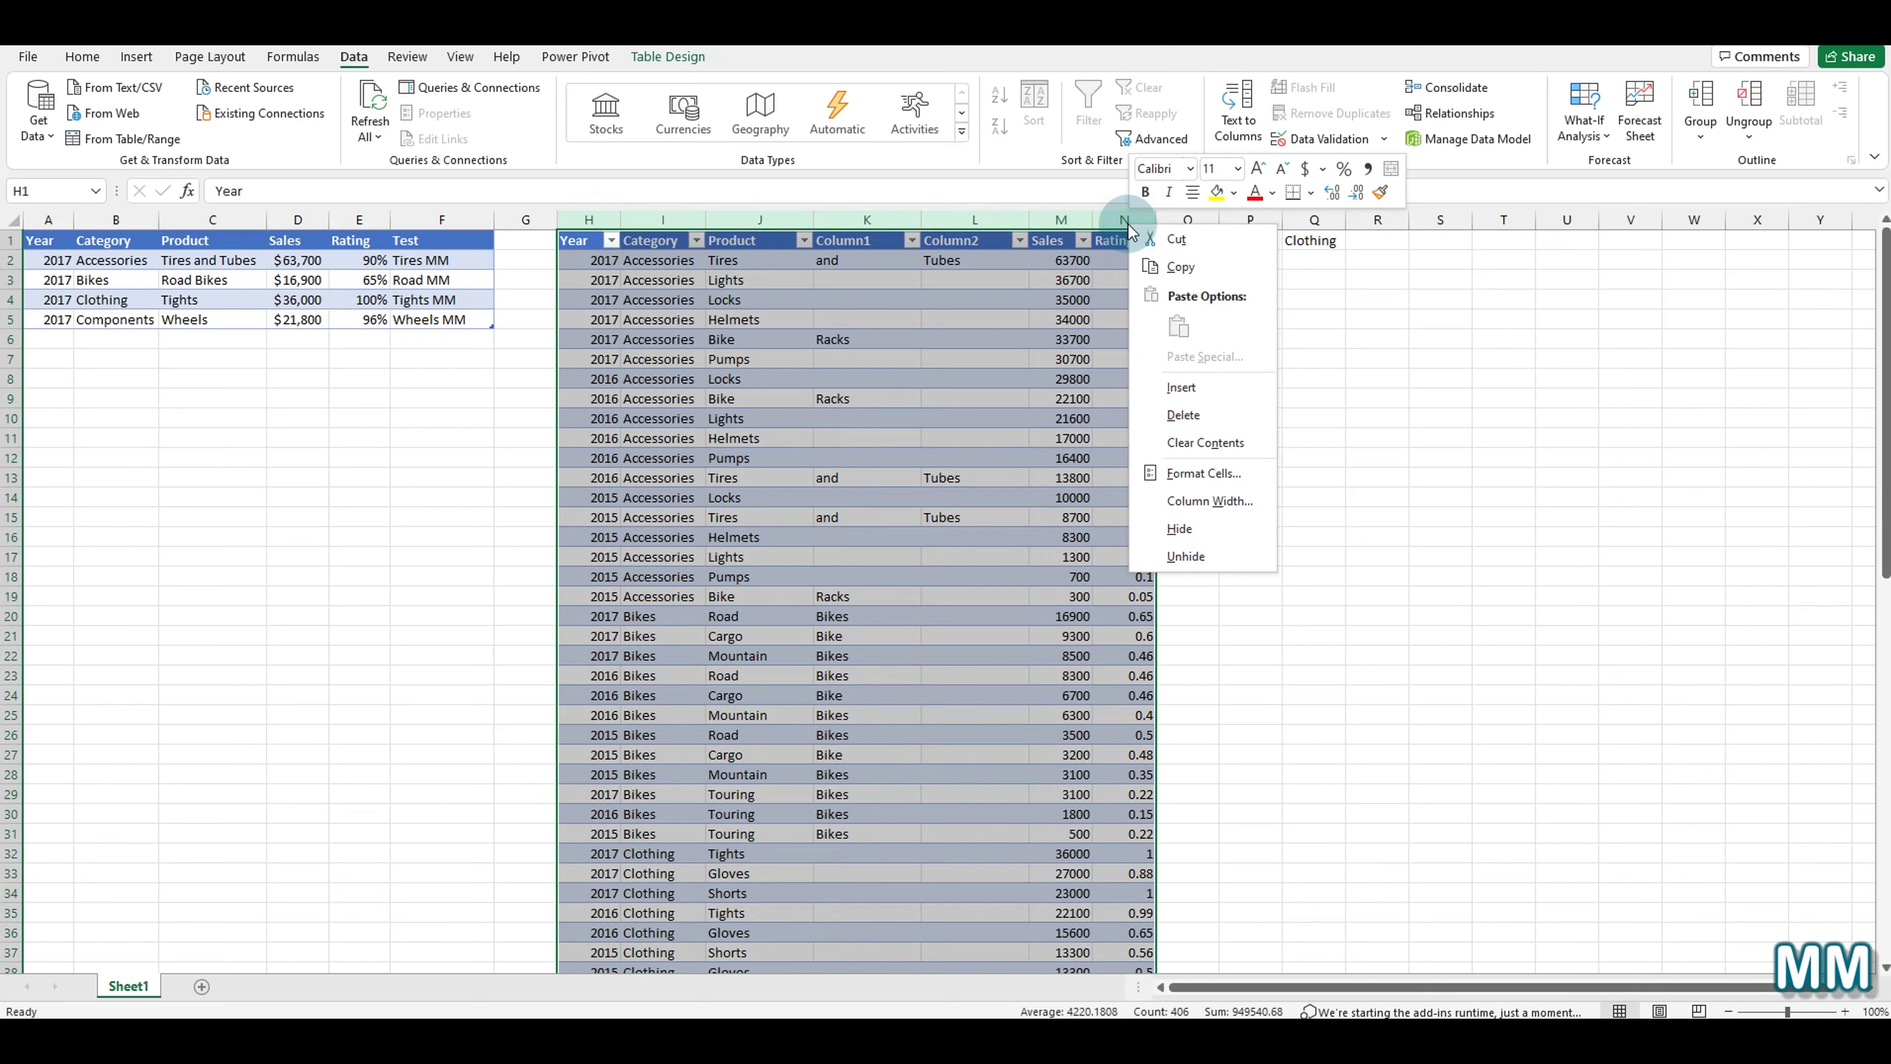
{"action": "left_click", "coordinate": [1204, 530]}
{"action": "left_click_drag", "start_coordinate": [548, 221], "coordinate": [824, 218]}
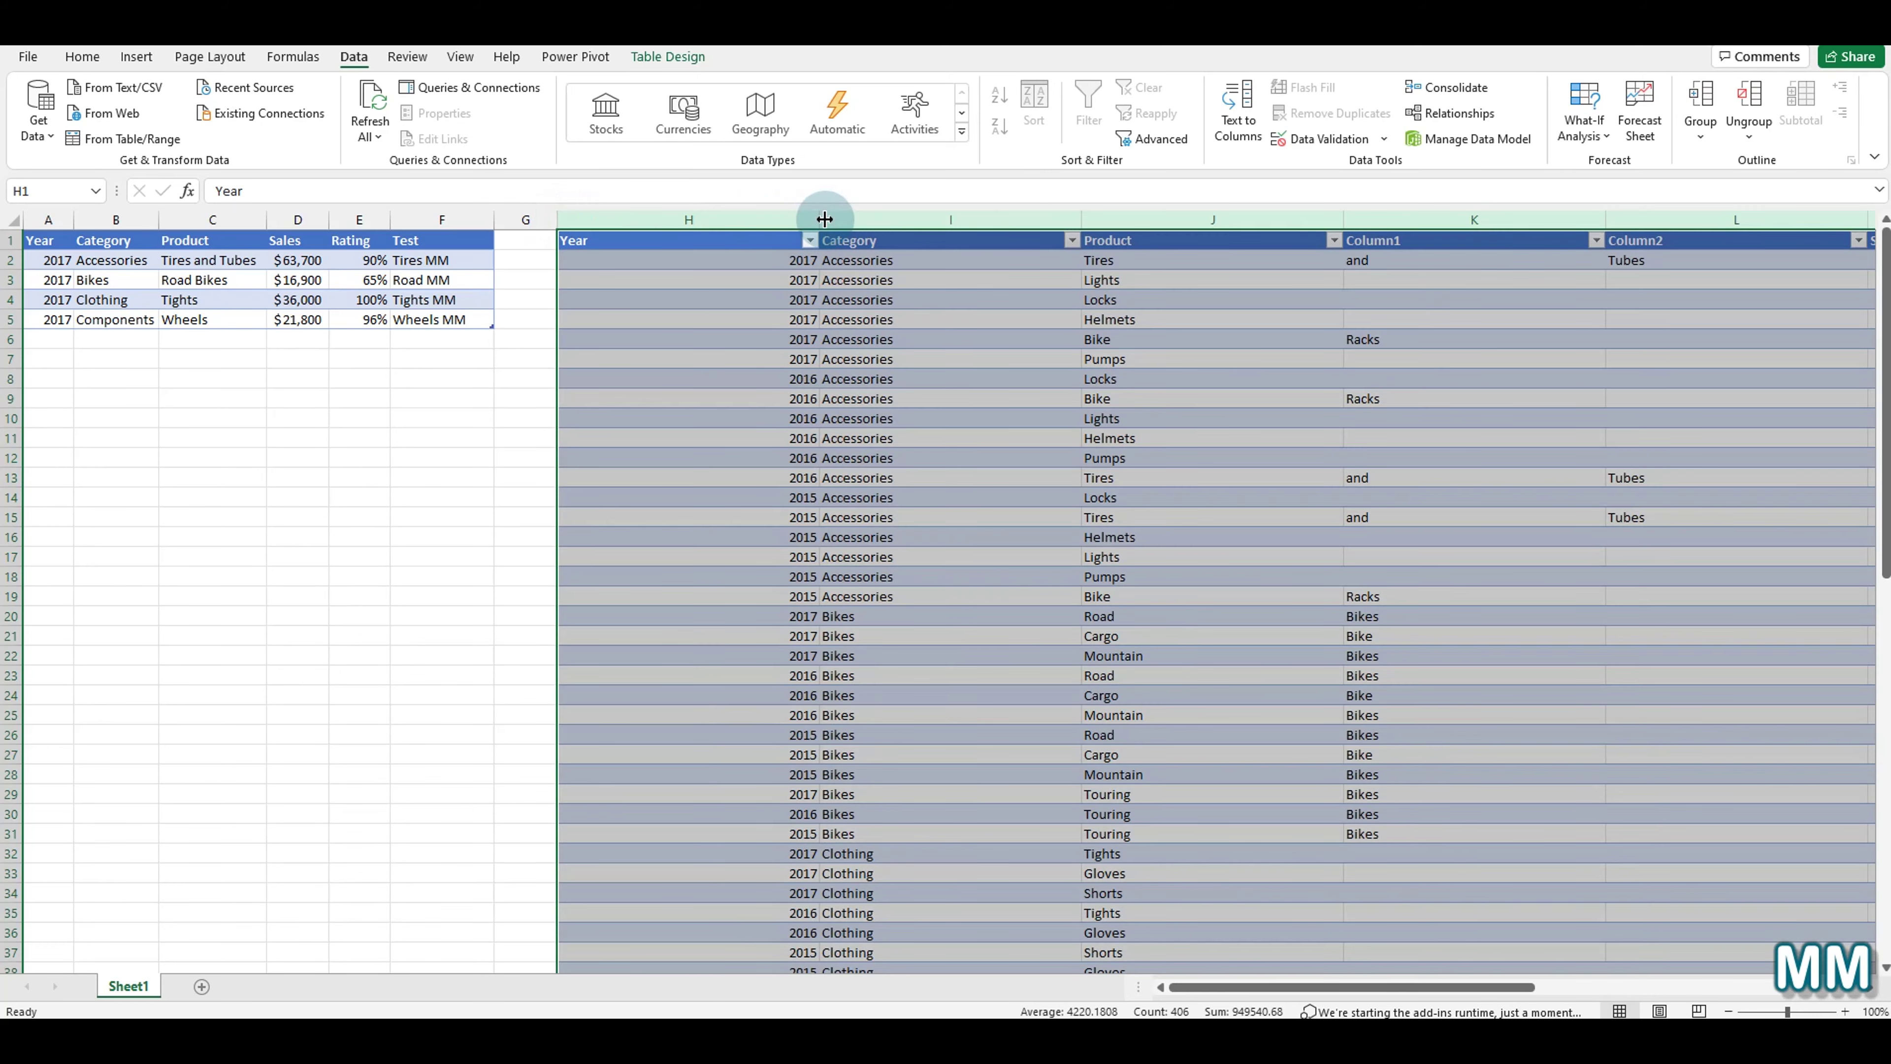
{"action": "key", "text": "ctrl+z"}
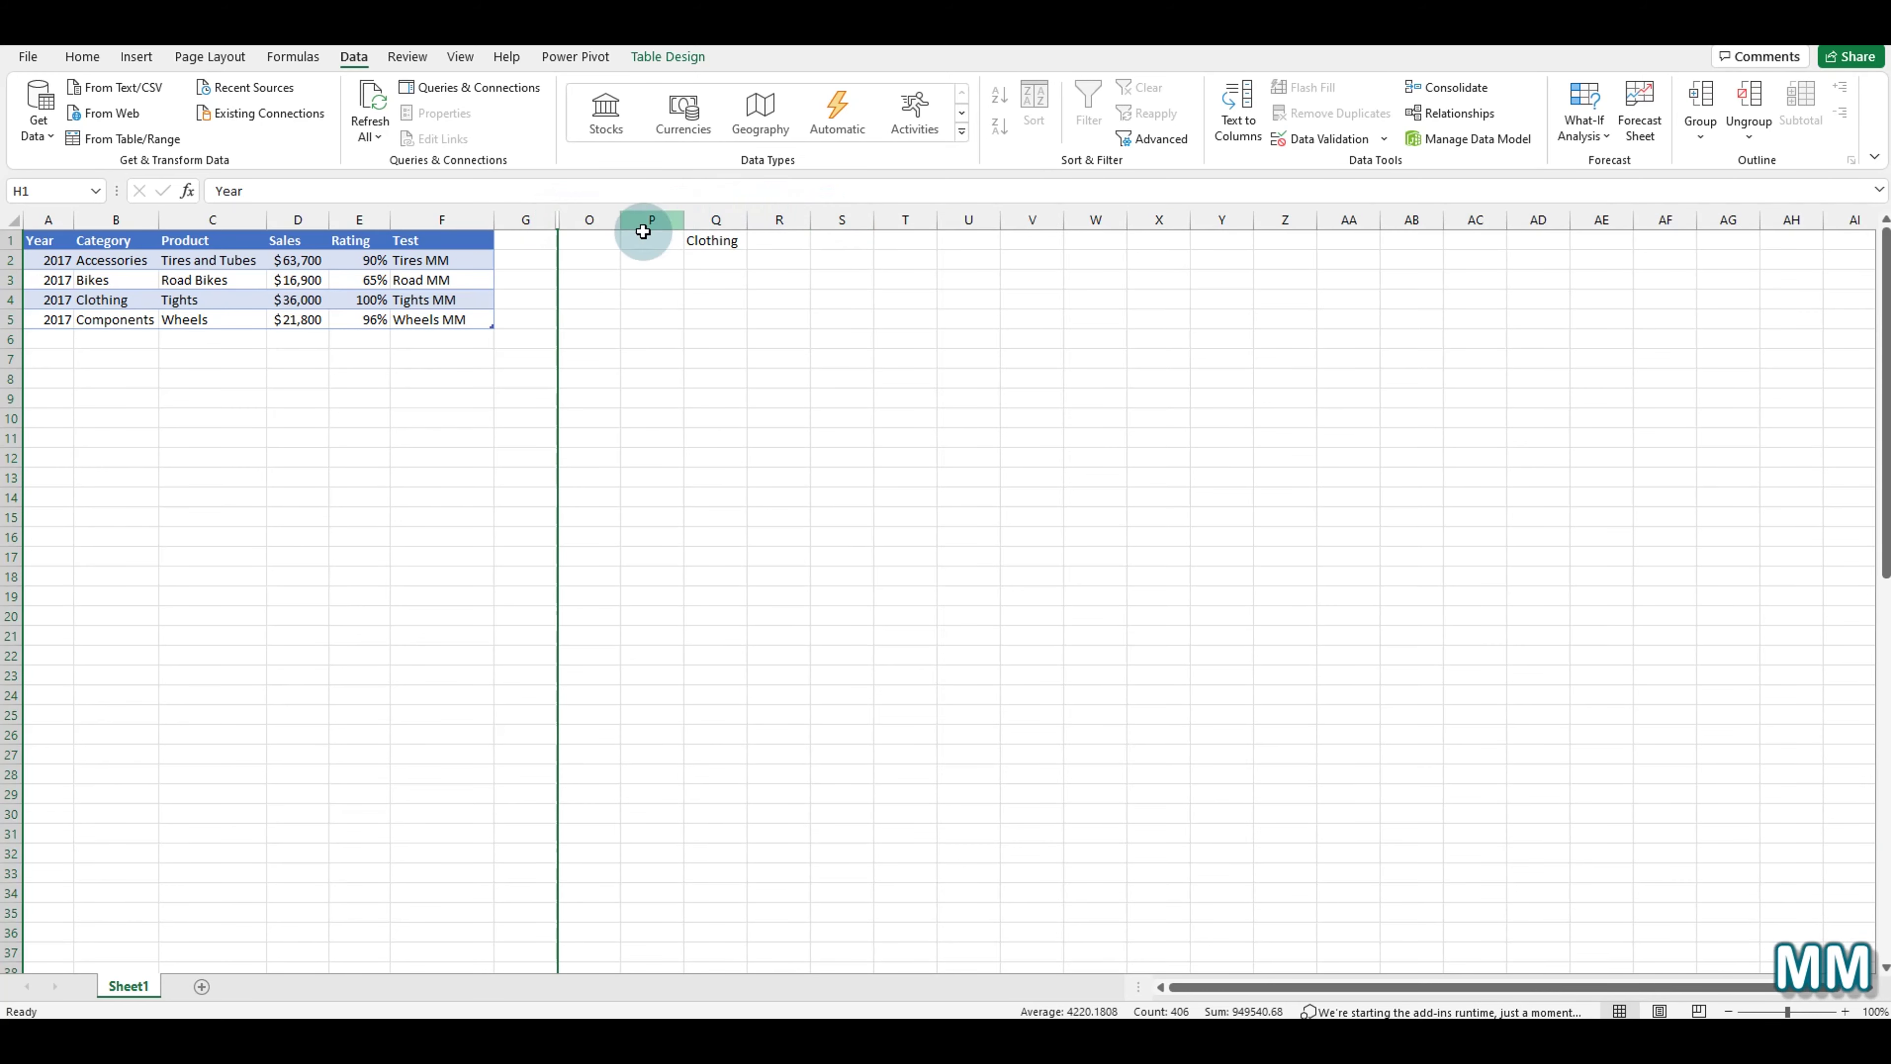
Select columns G through O and unhide H–N so the copied table reappears.
{"action": "left_click_drag", "start_coordinate": [535, 218], "coordinate": [592, 218]}
{"action": "right_click", "coordinate": [592, 217]}
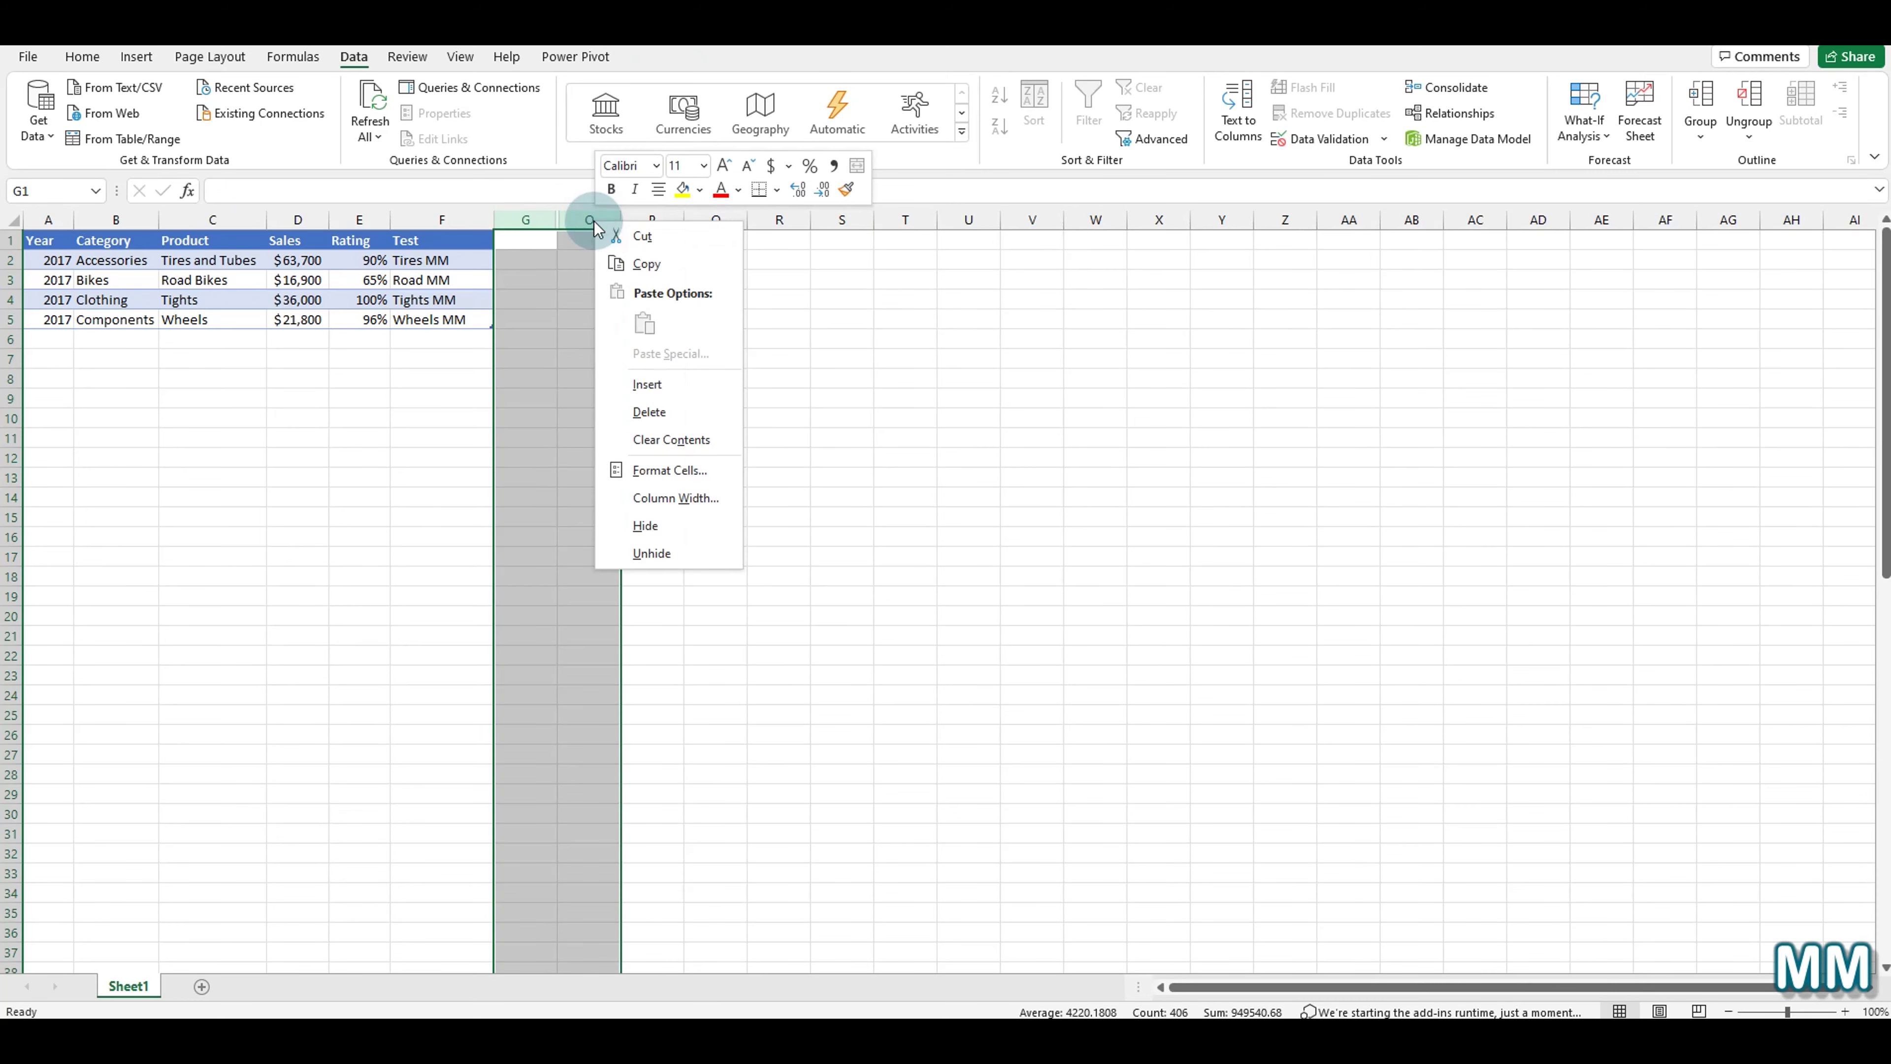
{"action": "left_click", "coordinate": [669, 555]}
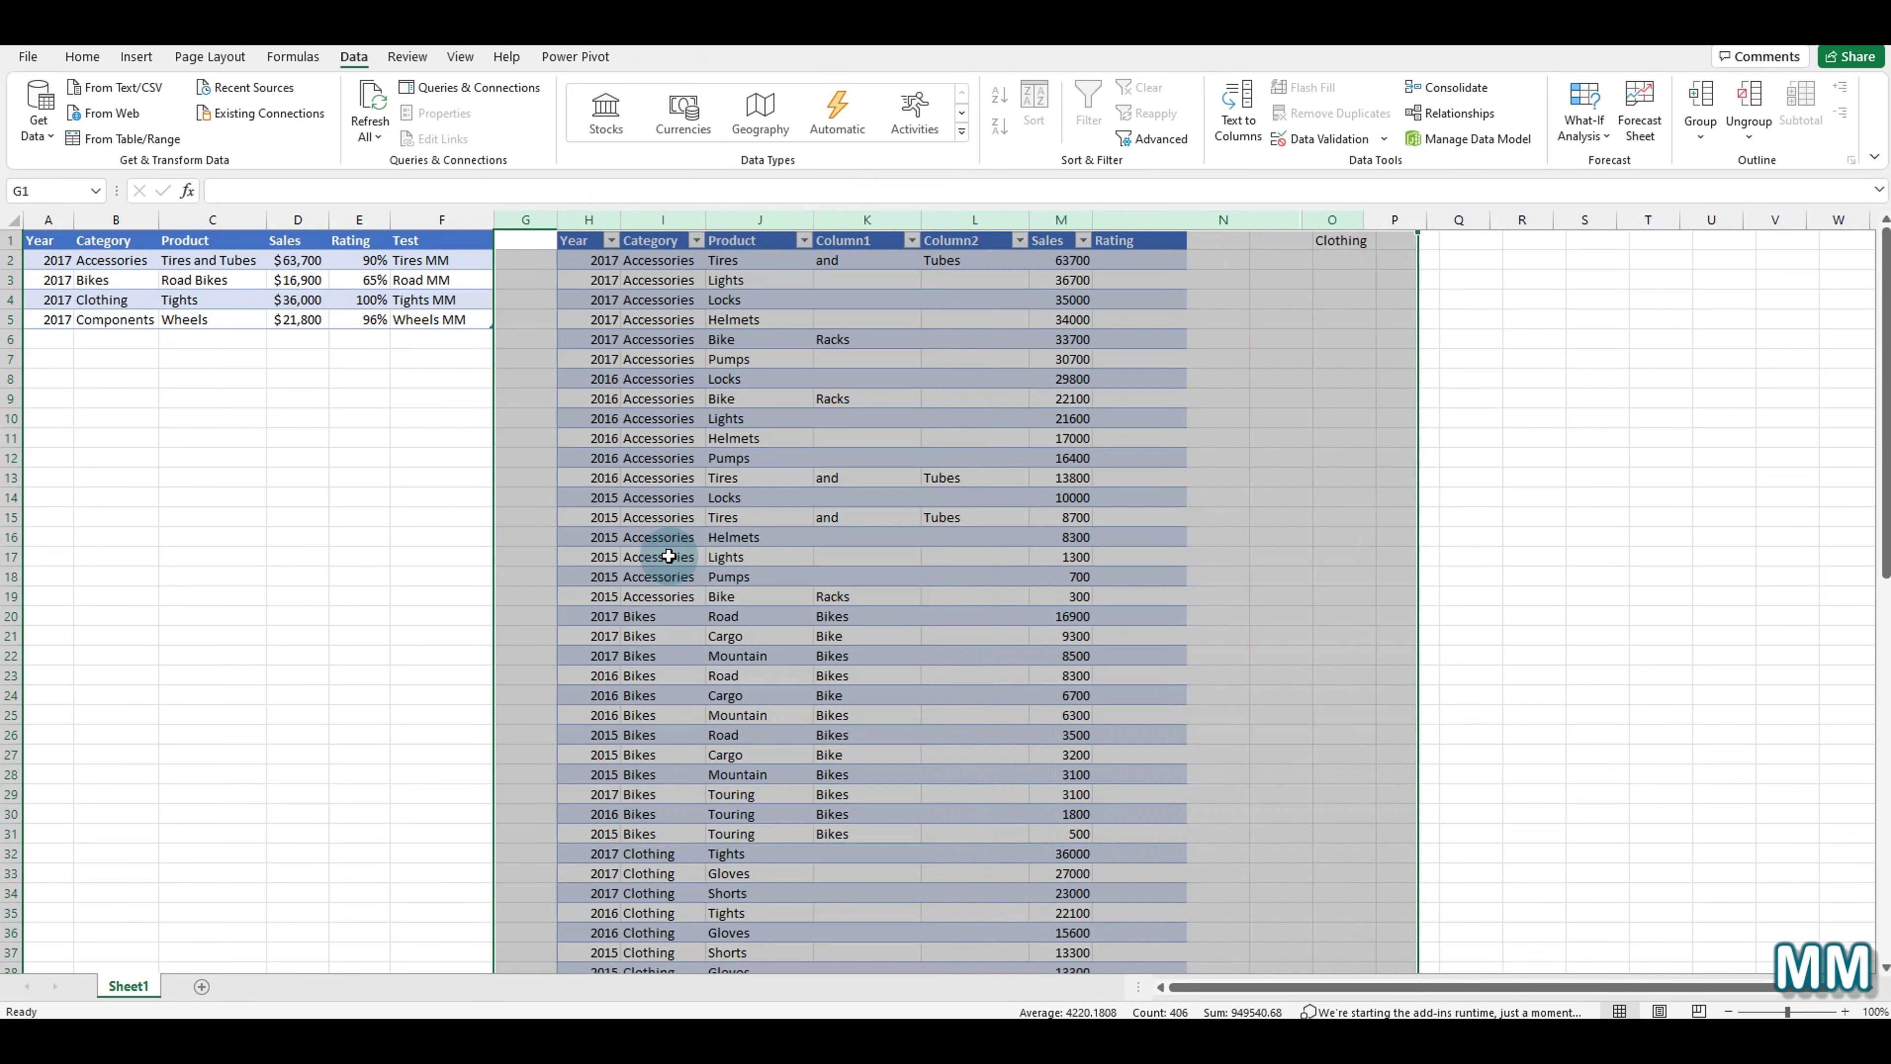
{"action": "left_click", "coordinate": [1090, 457]}
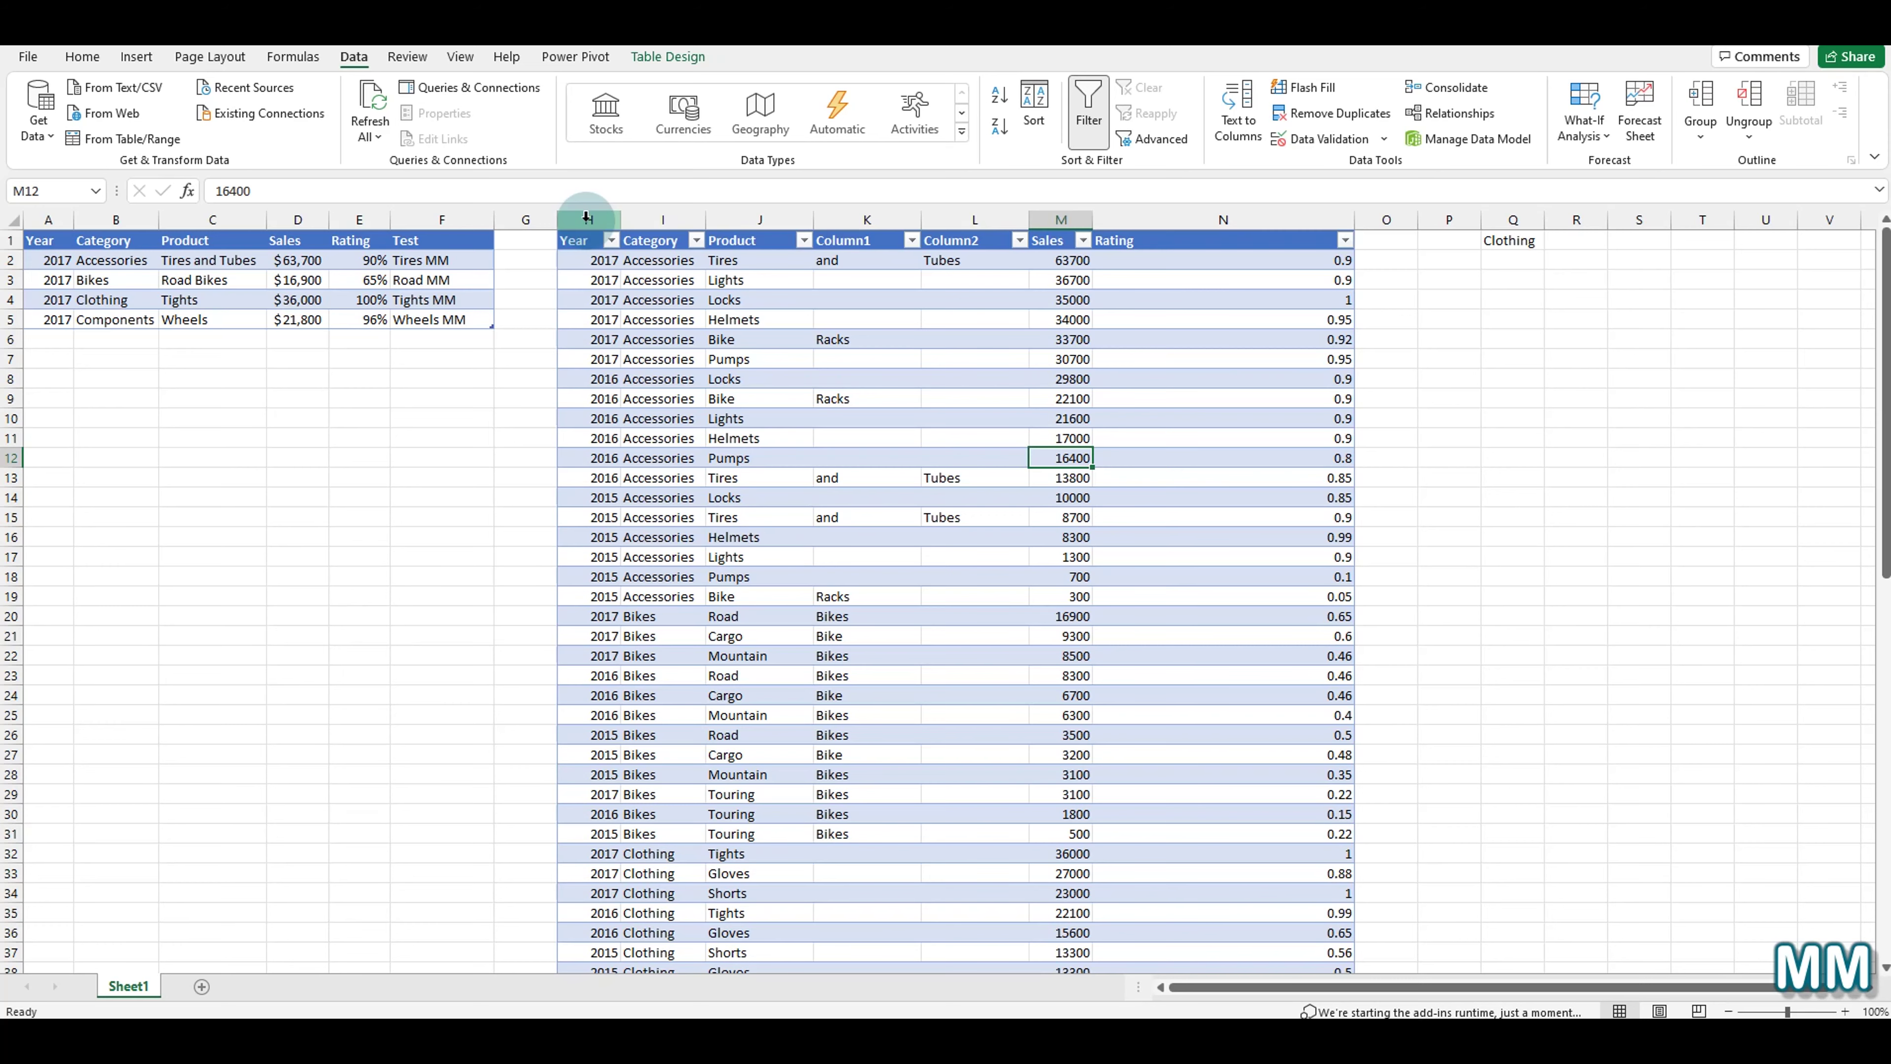
Group columns H through N into a column outline.
{"action": "left_click_drag", "start_coordinate": [586, 217], "coordinate": [1359, 193]}
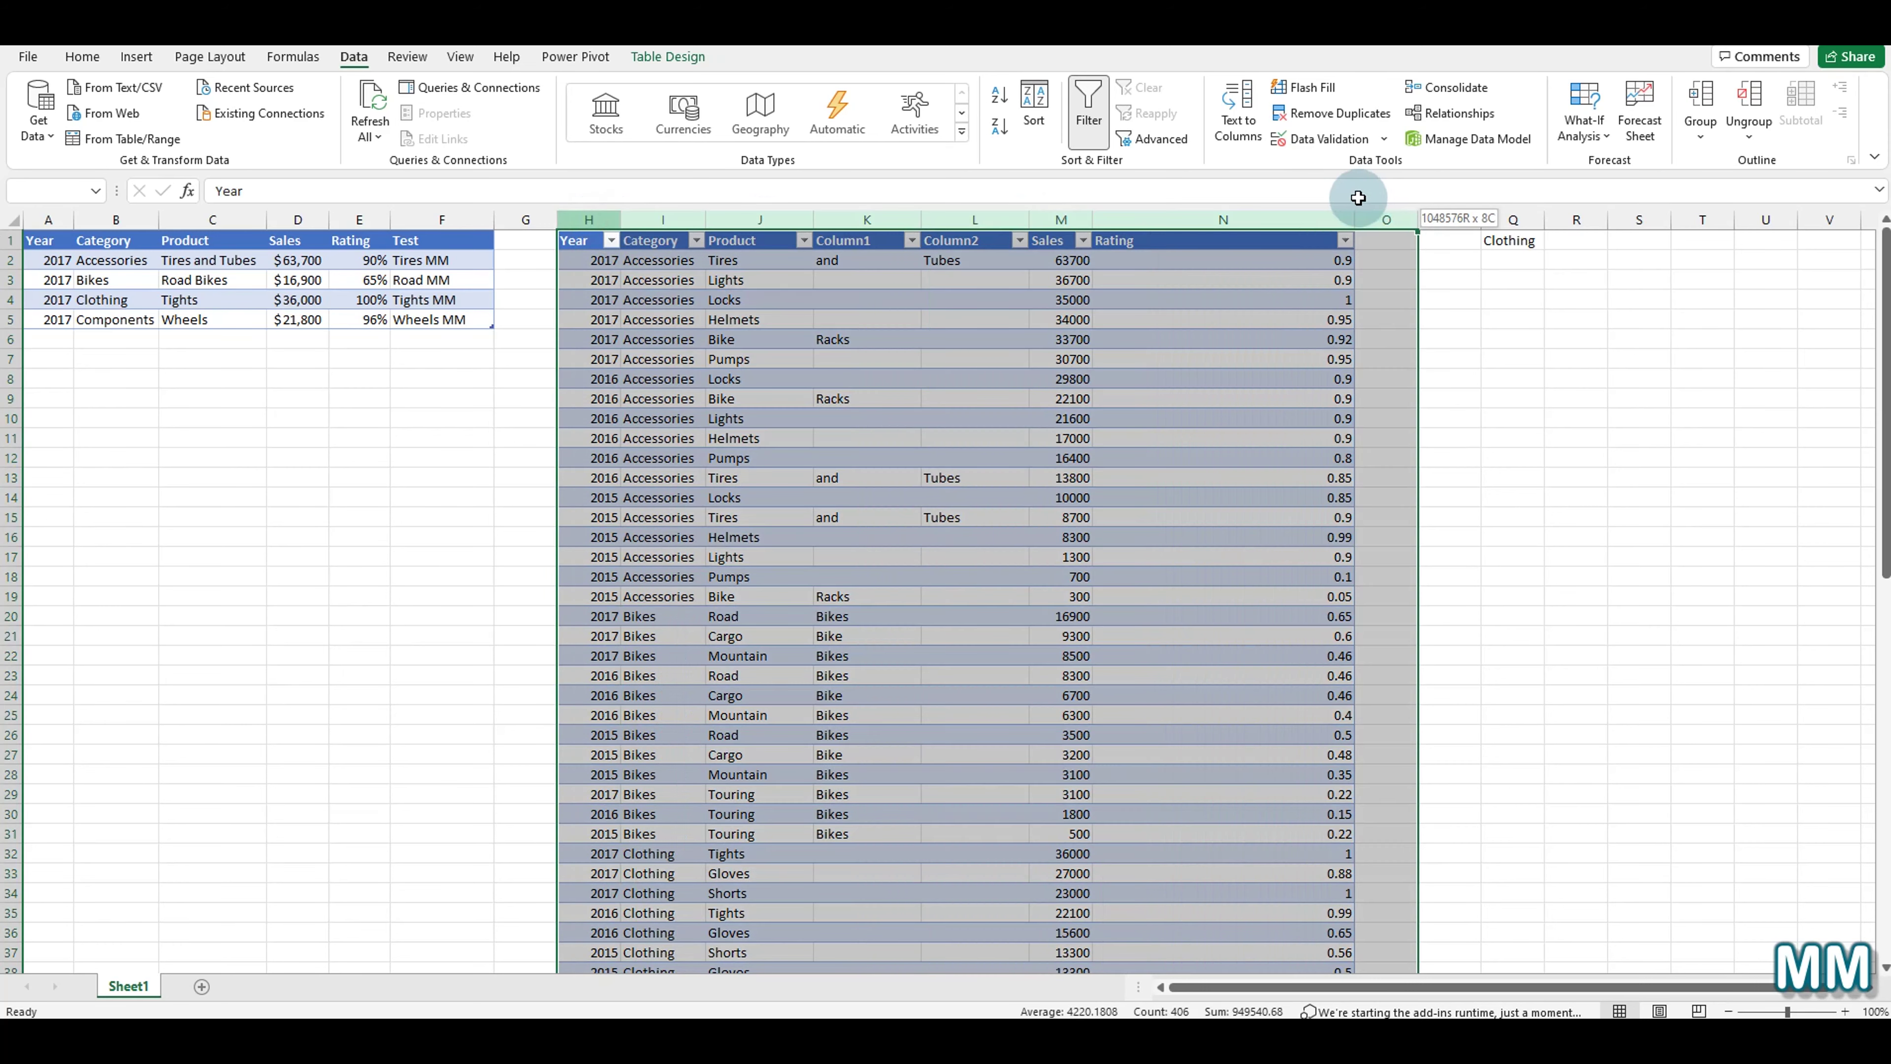
{"action": "left_click", "coordinate": [1700, 123]}
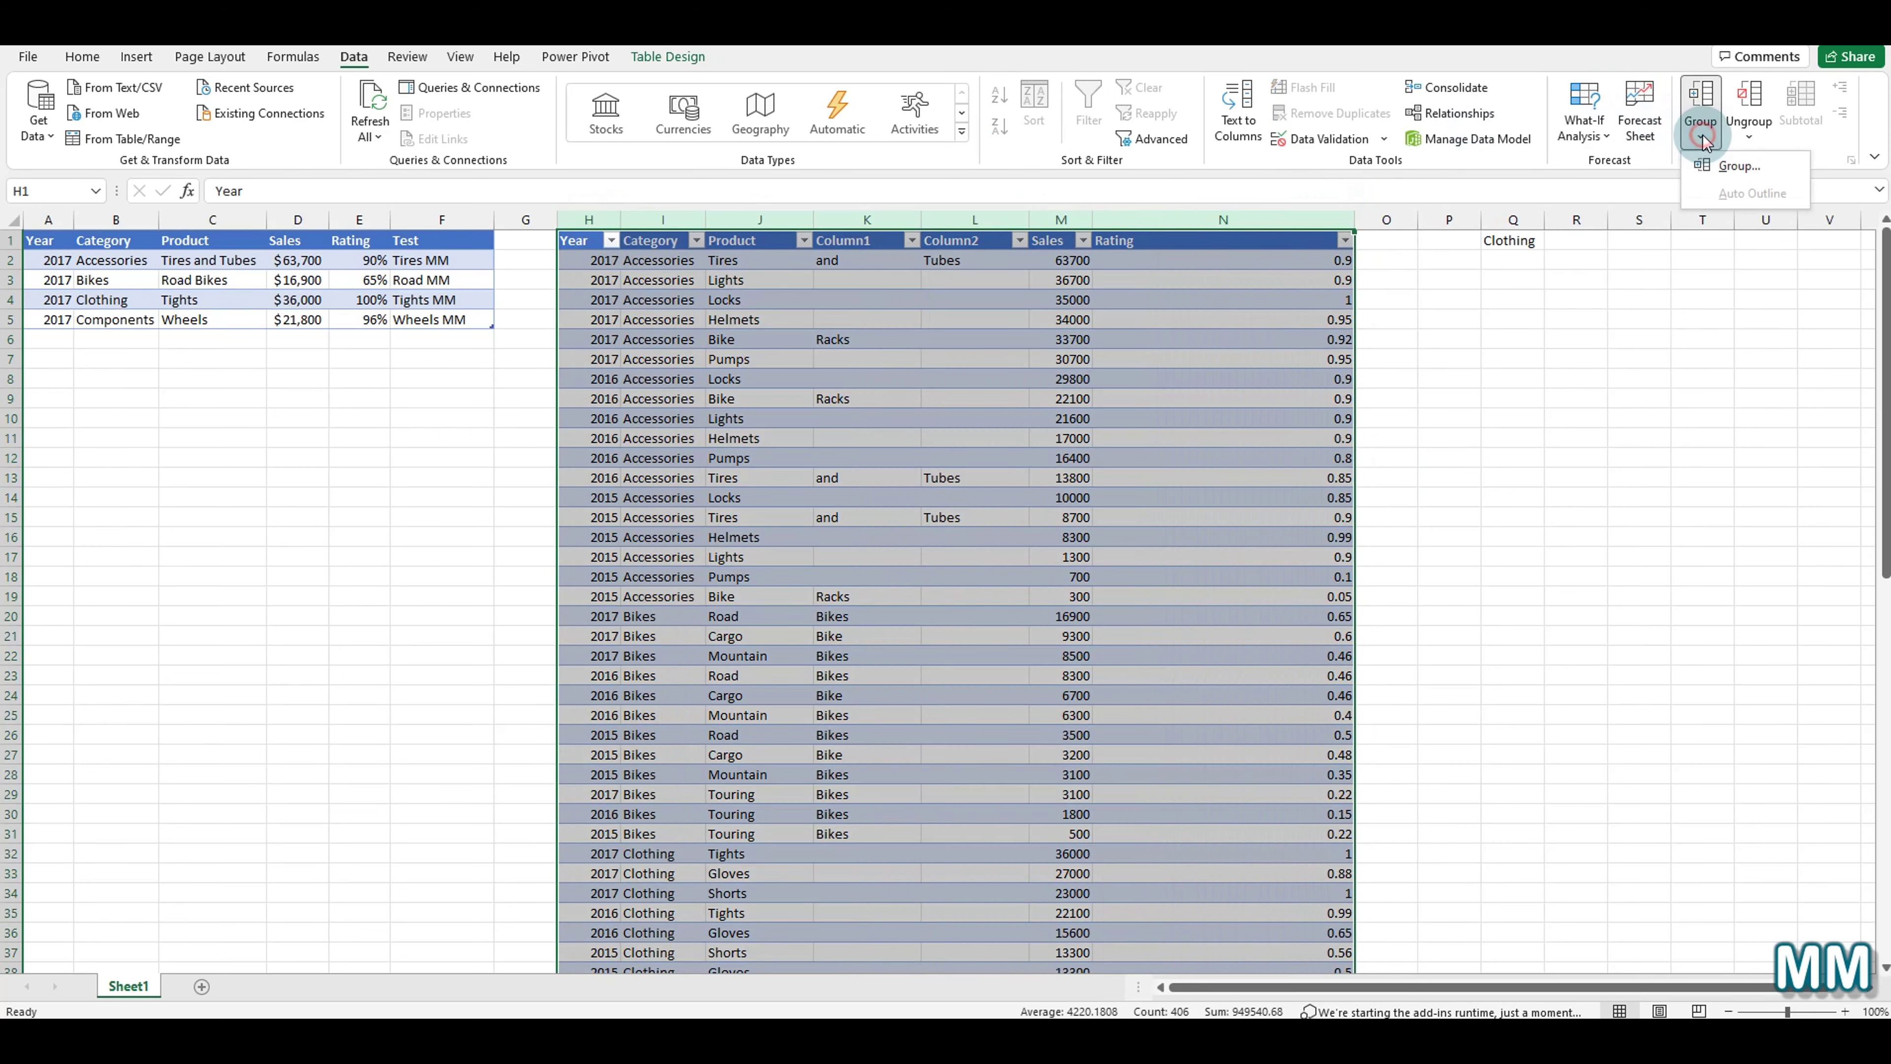
{"action": "left_click", "coordinate": [1745, 175]}
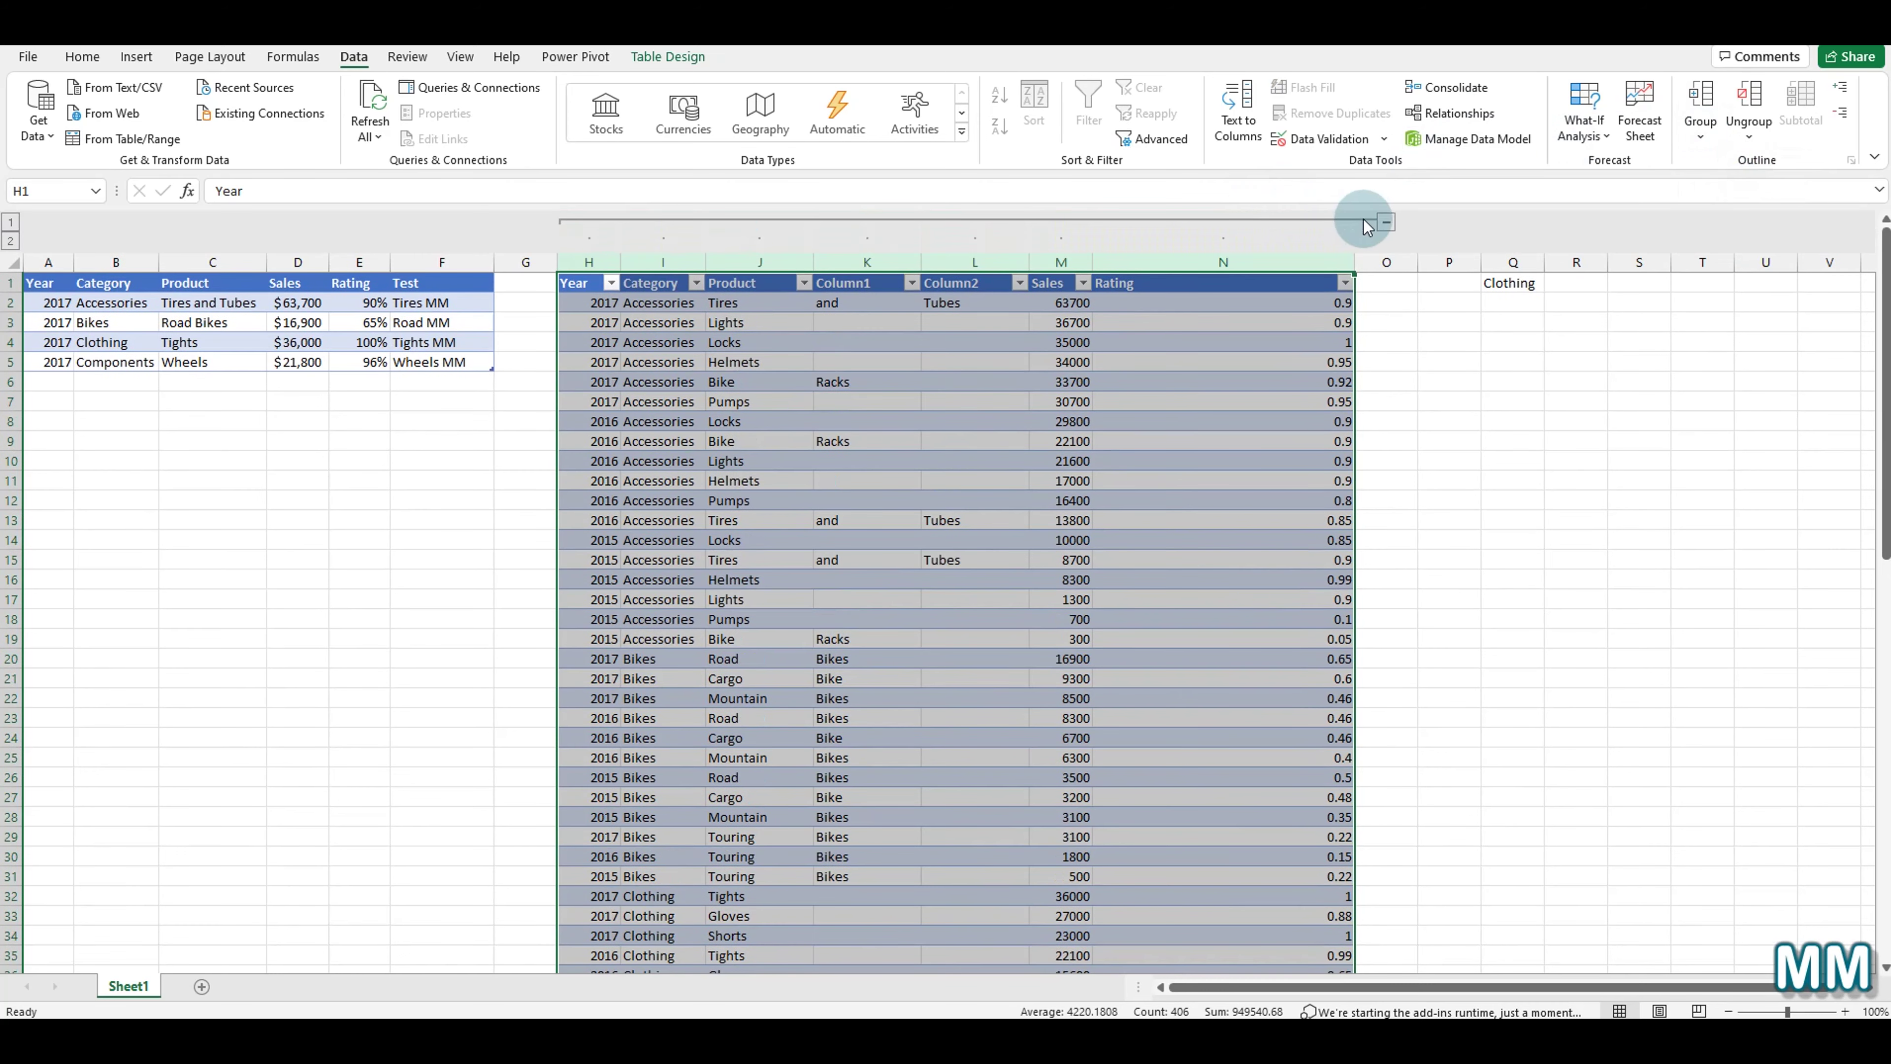
Collapse and expand the H–N outline three times, leaving it expanded.
{"action": "left_click", "coordinate": [1390, 222]}
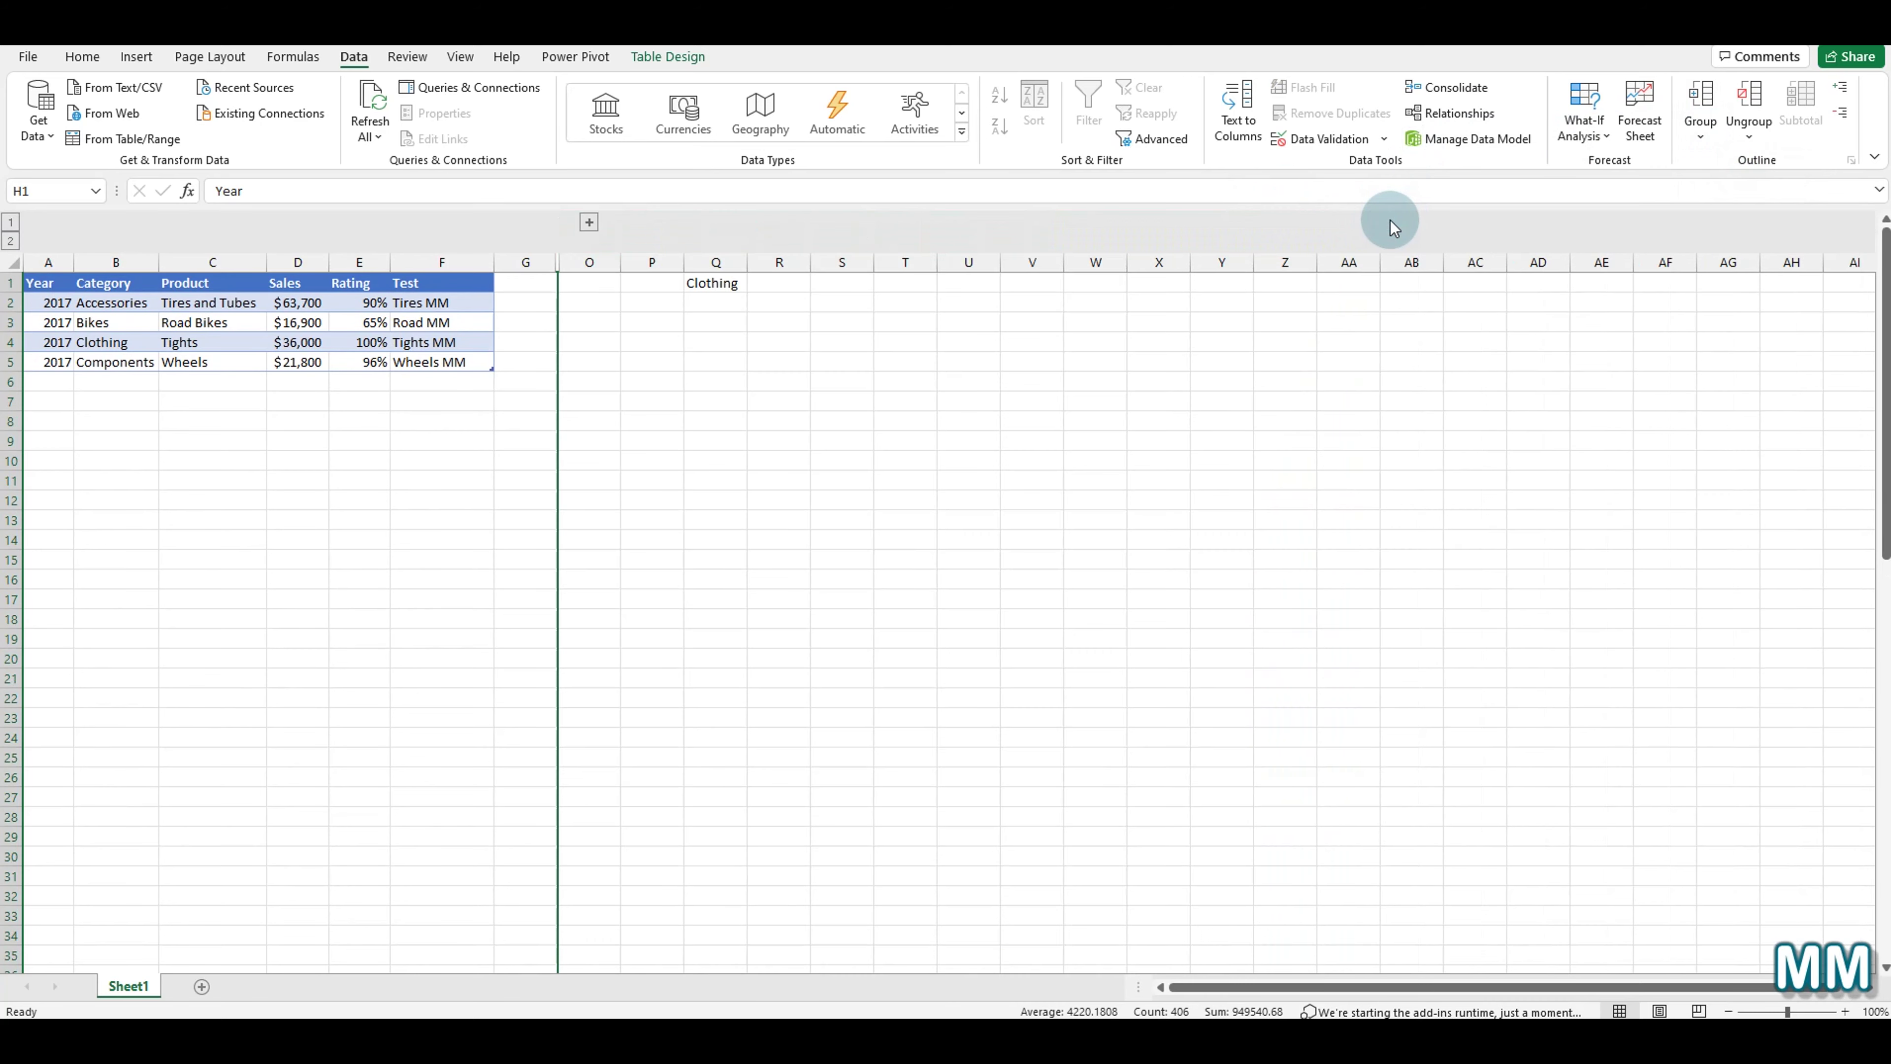
{"action": "left_click", "coordinate": [595, 222]}
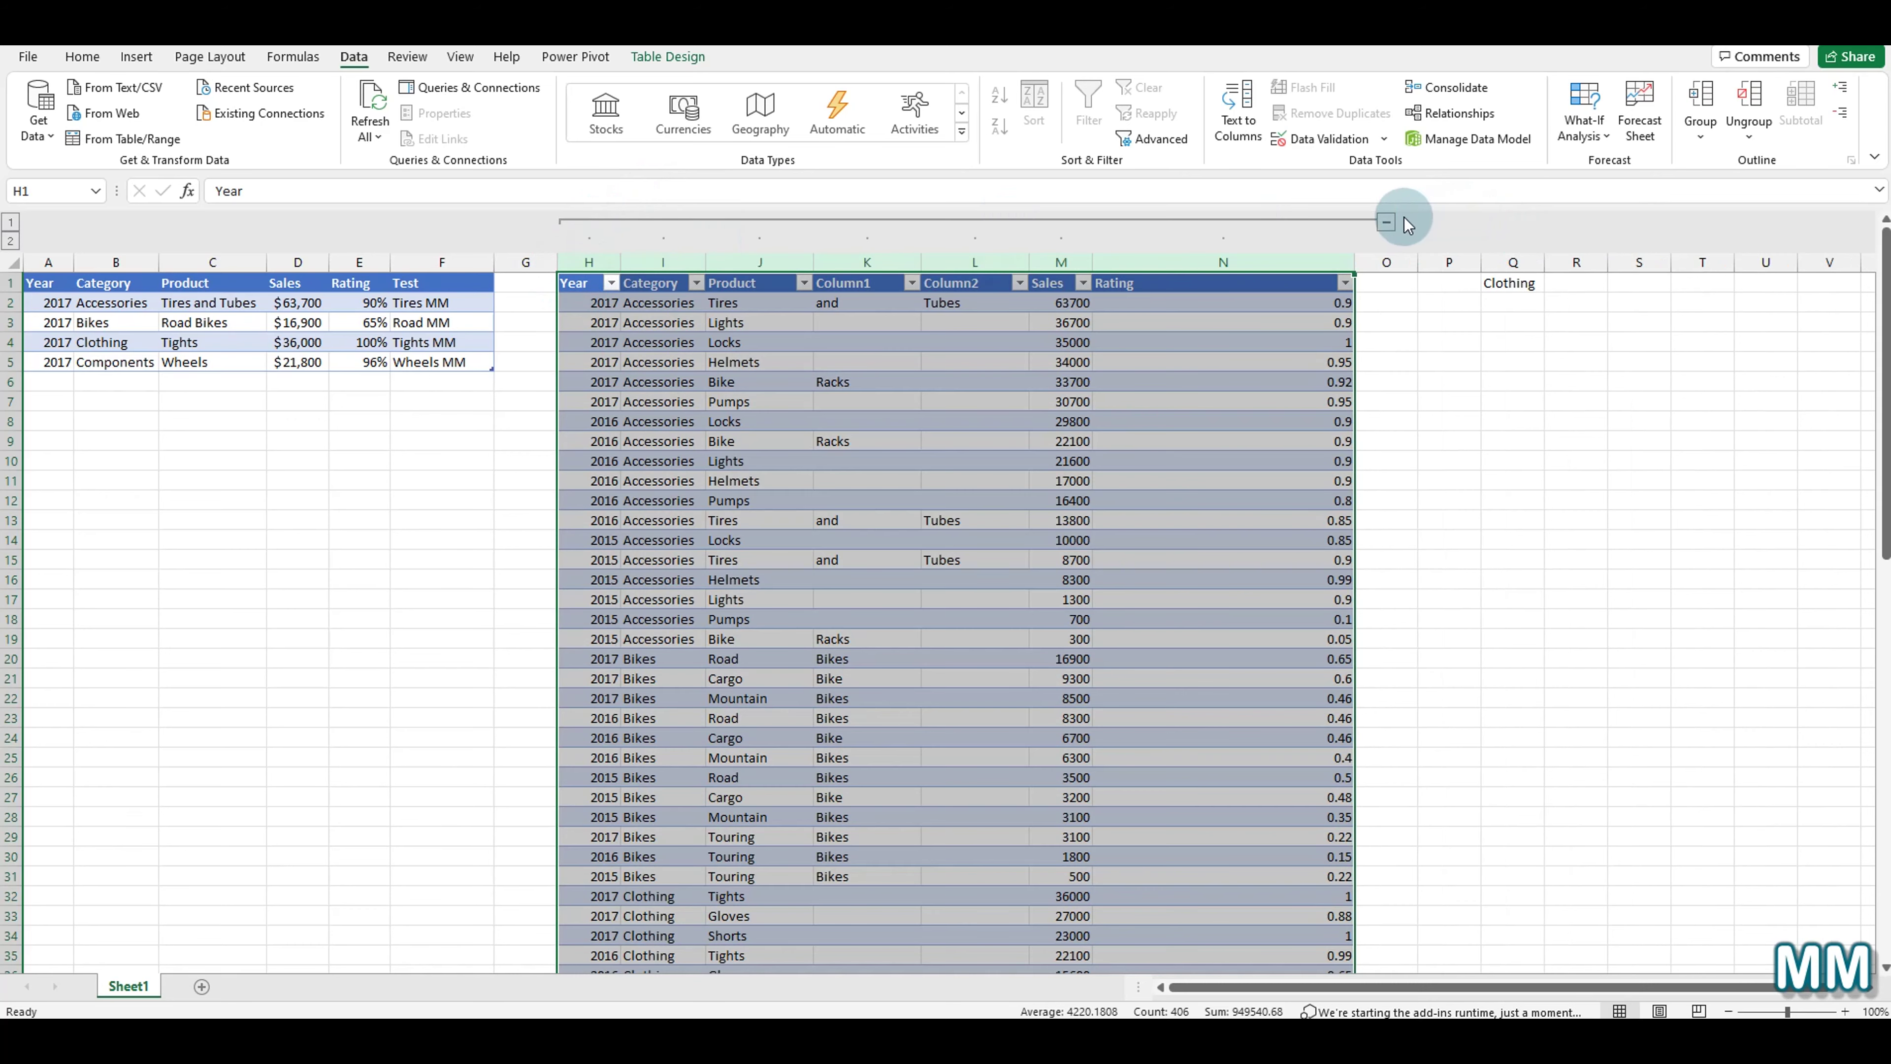
{"action": "left_click", "coordinate": [1382, 227]}
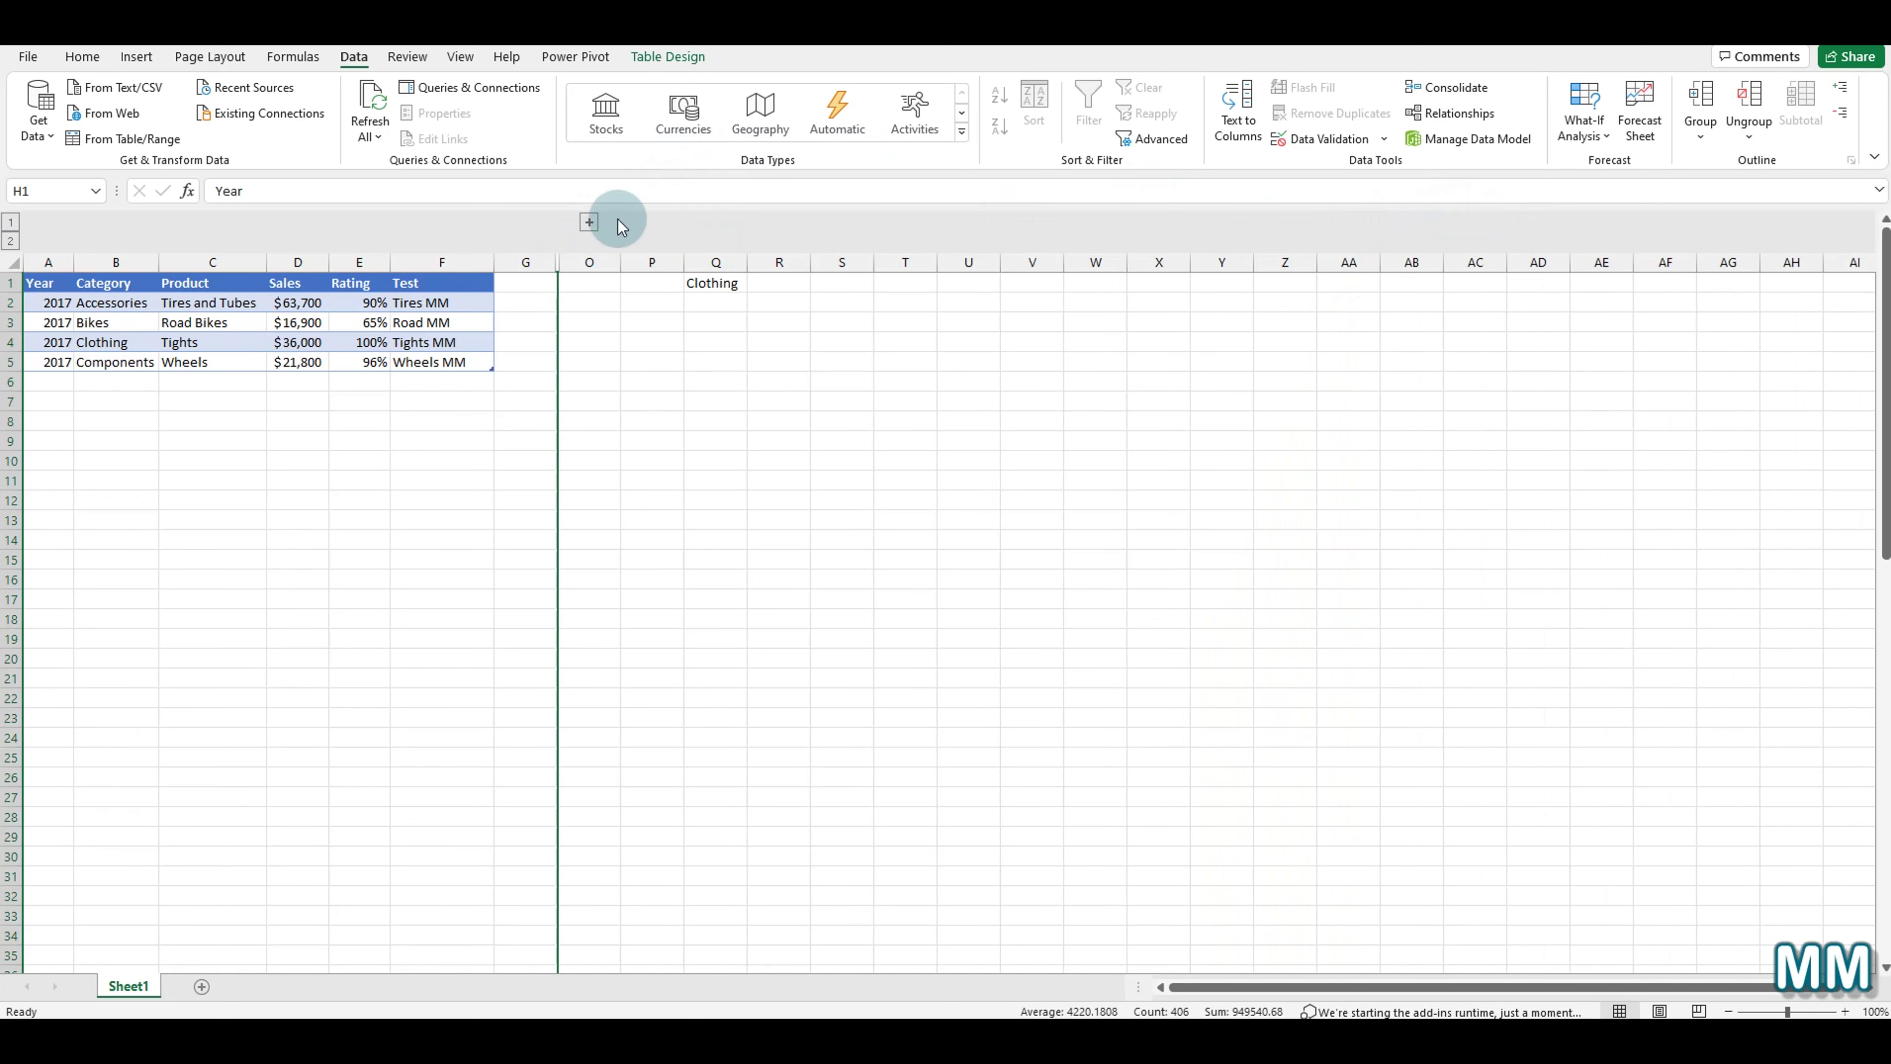
{"action": "left_click", "coordinate": [591, 222]}
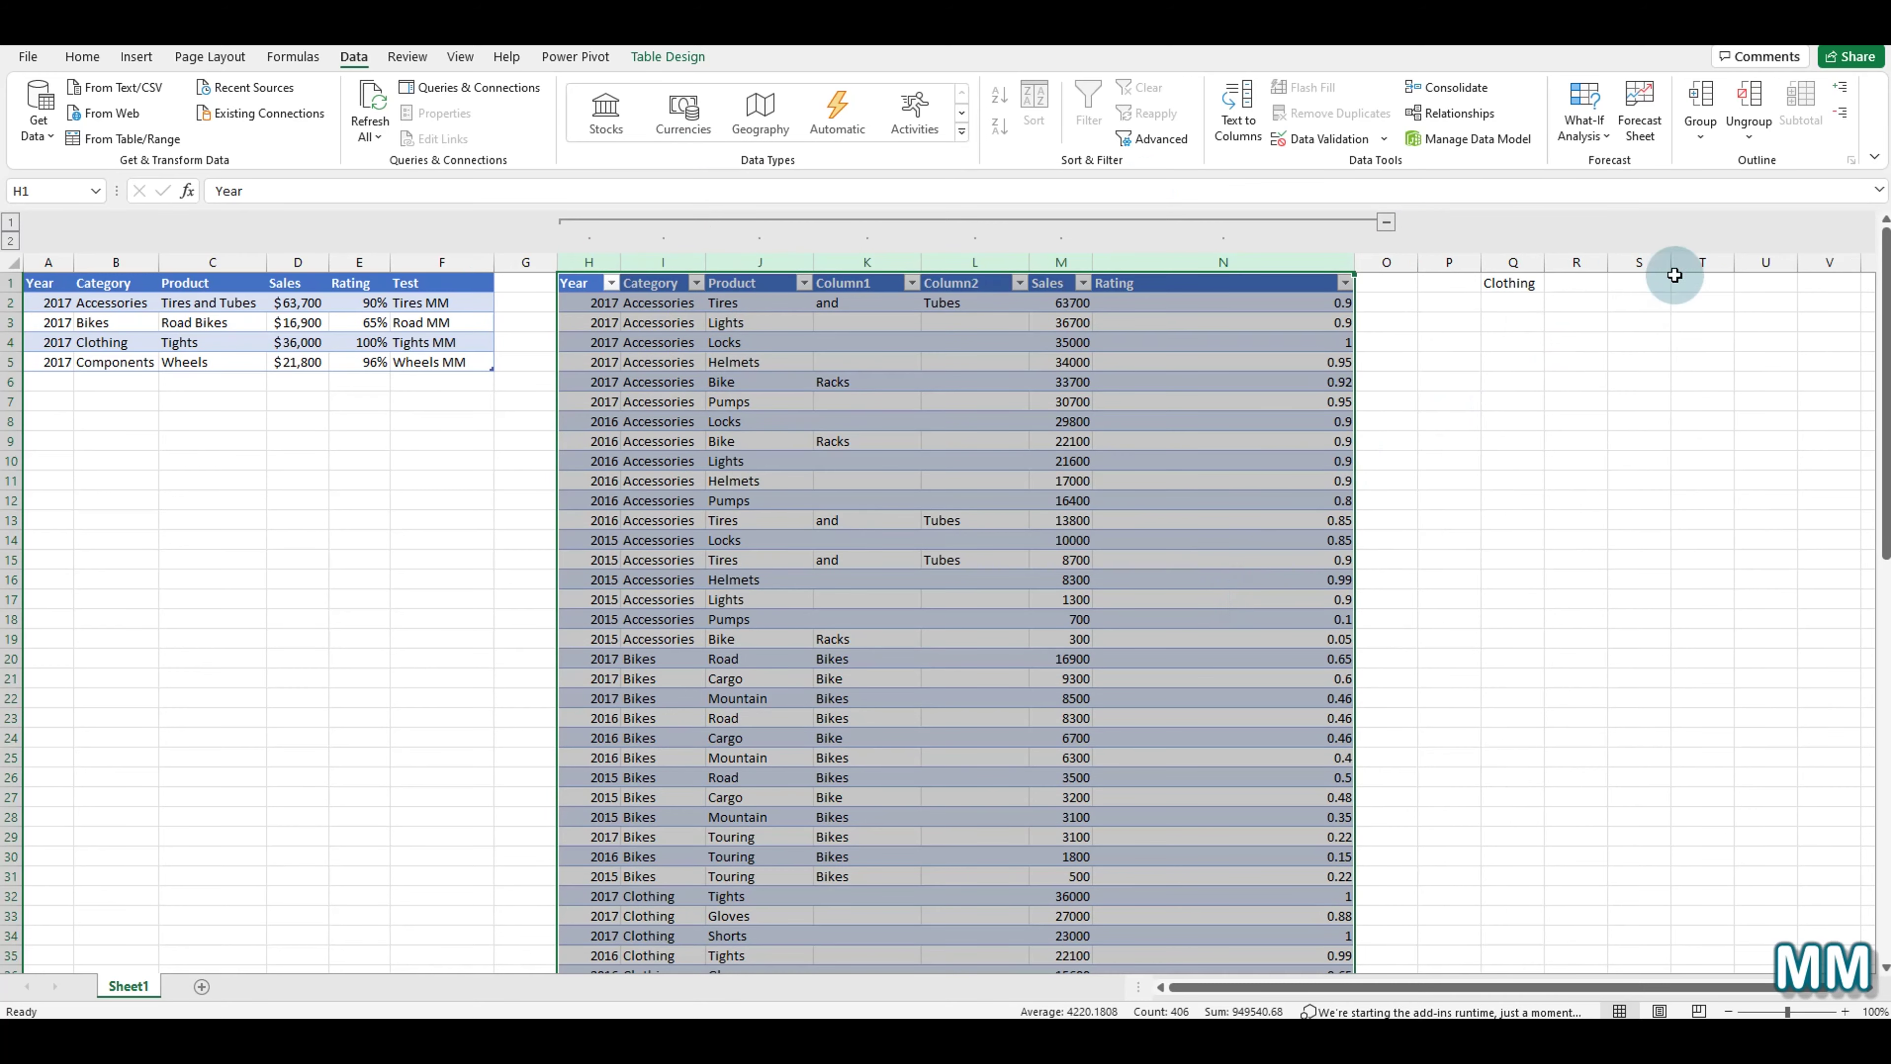
{"action": "left_click", "coordinate": [1387, 223]}
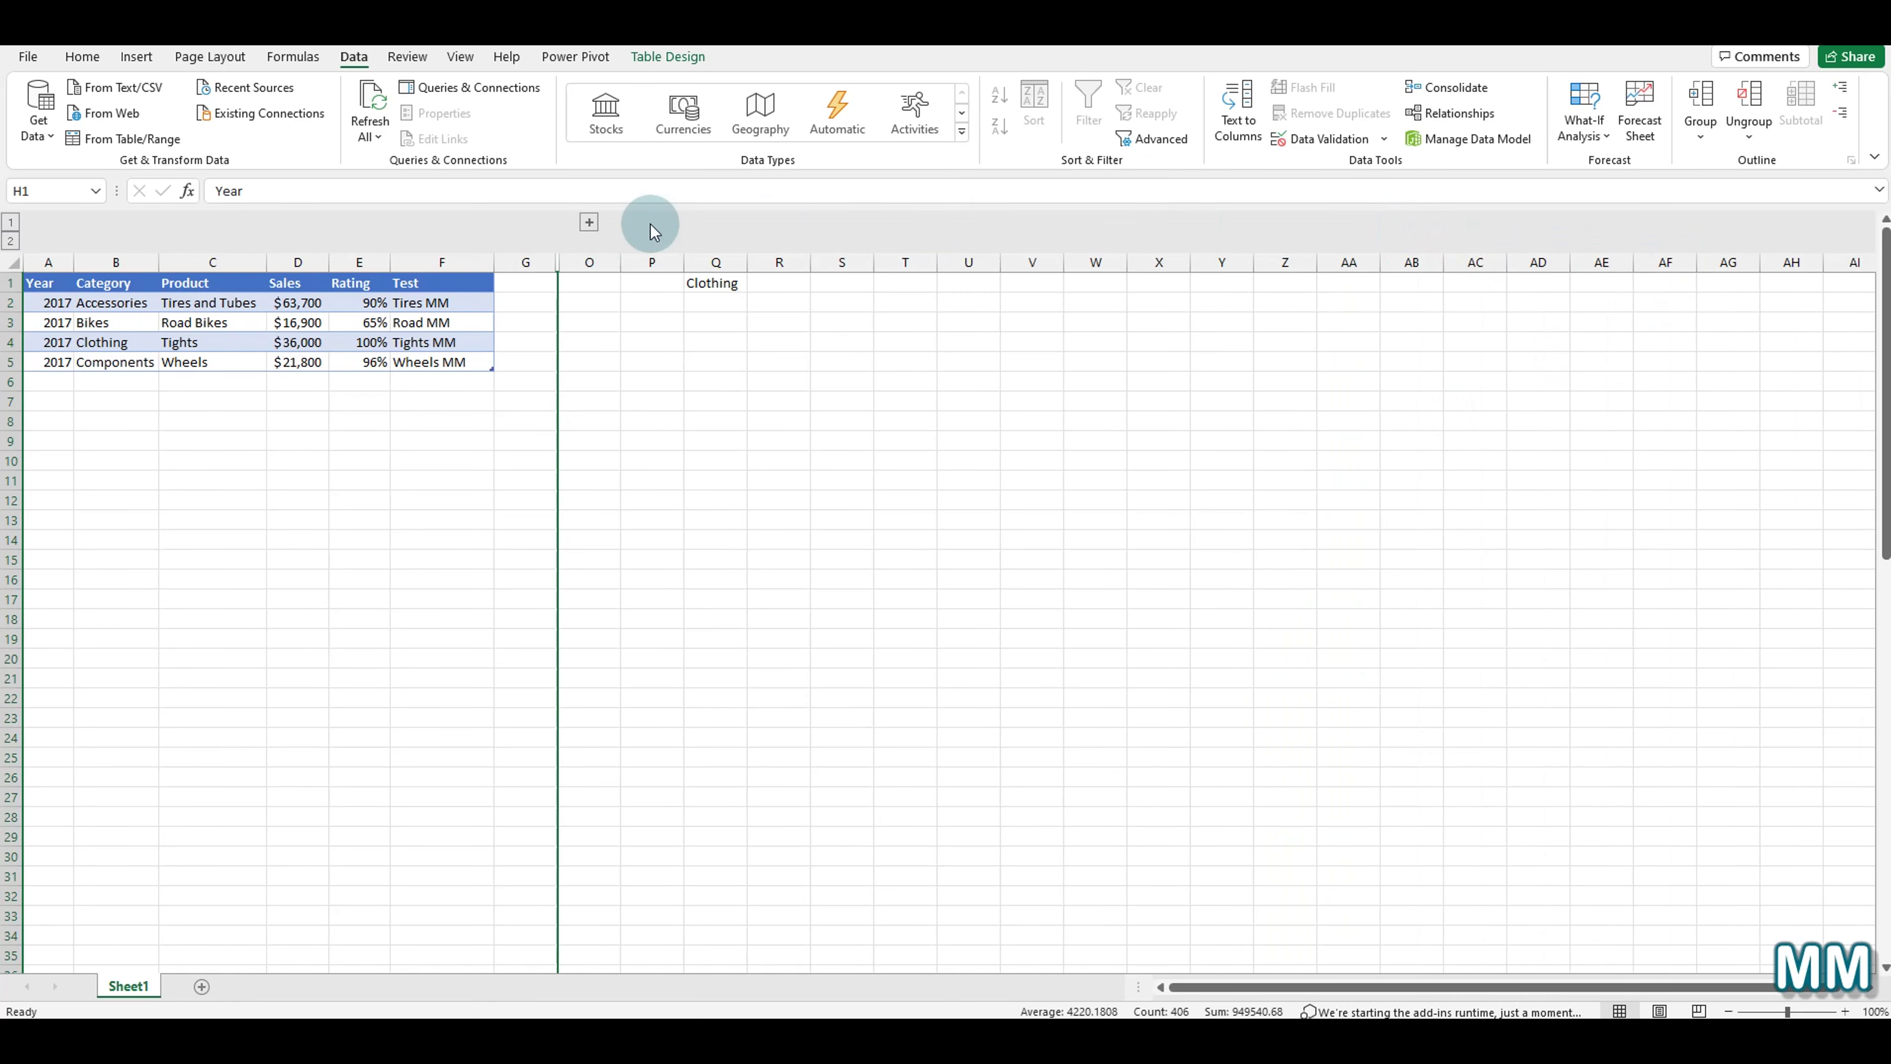
{"action": "left_click", "coordinate": [591, 222]}
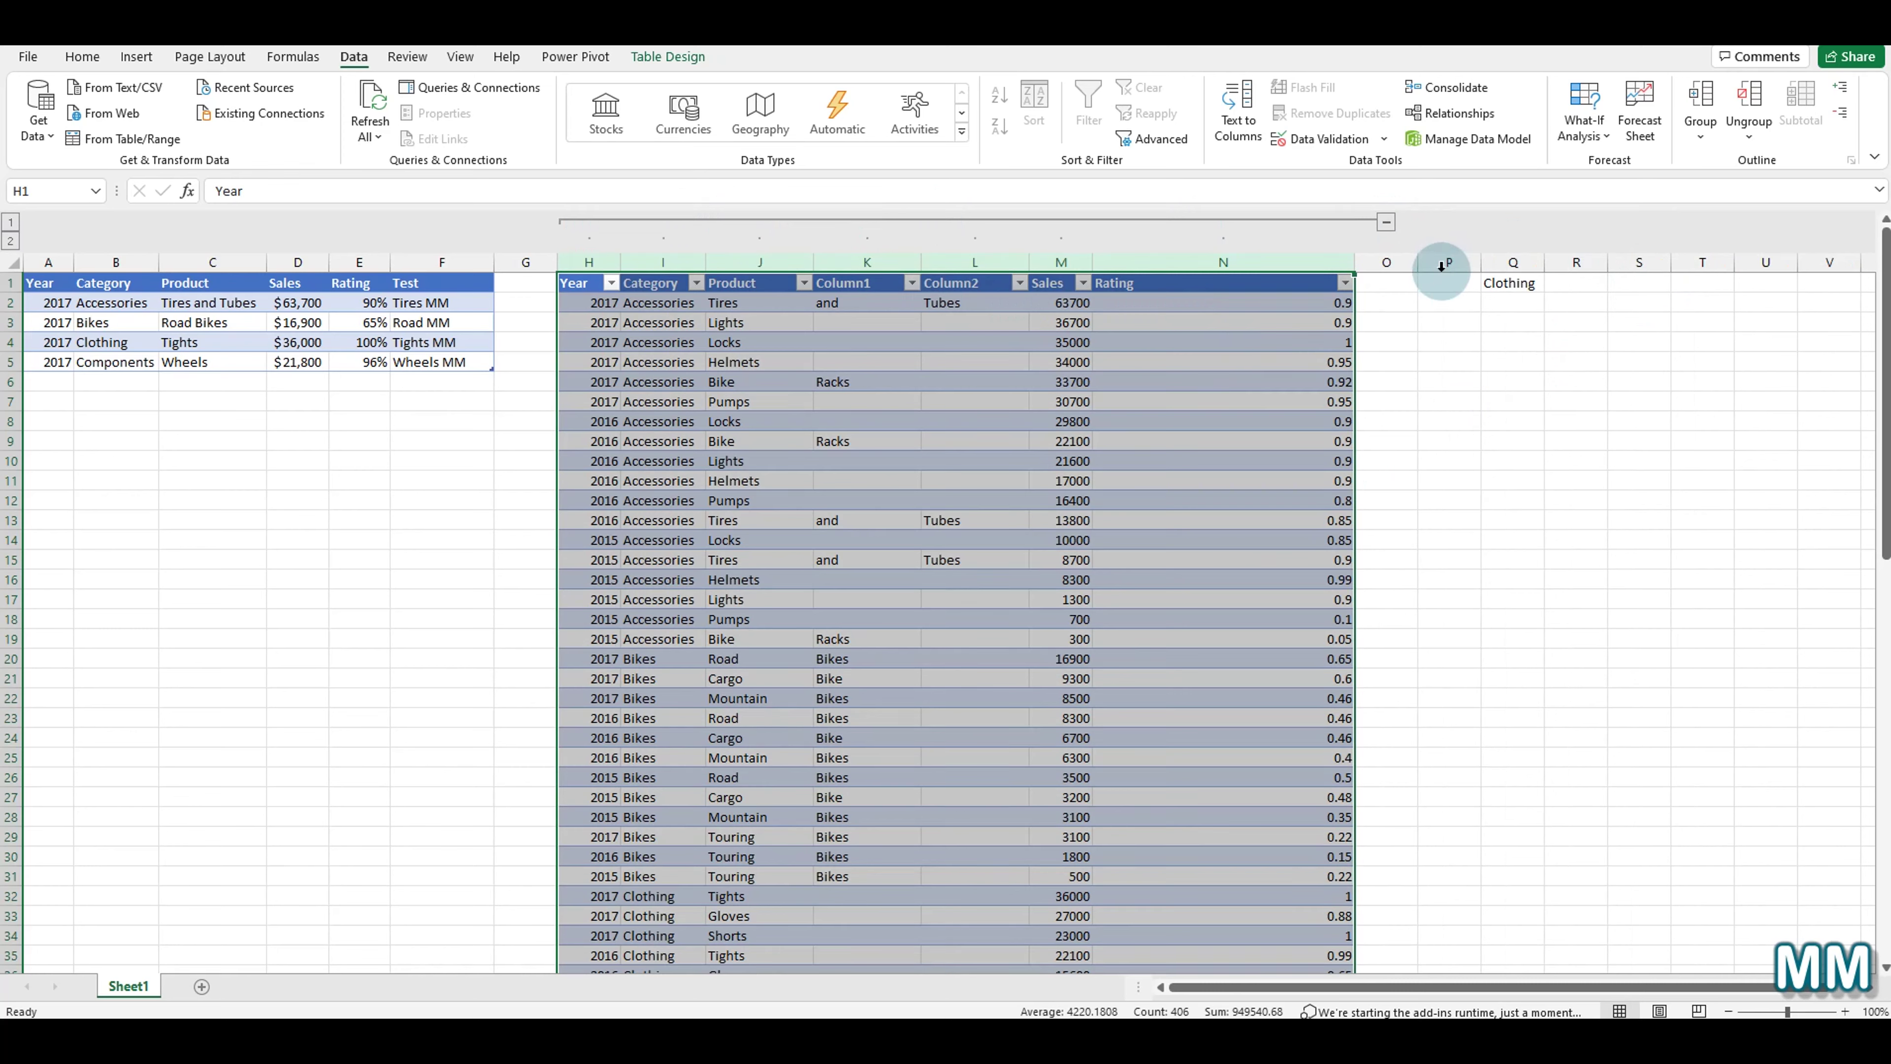
{"action": "left_click", "coordinate": [1384, 260]}
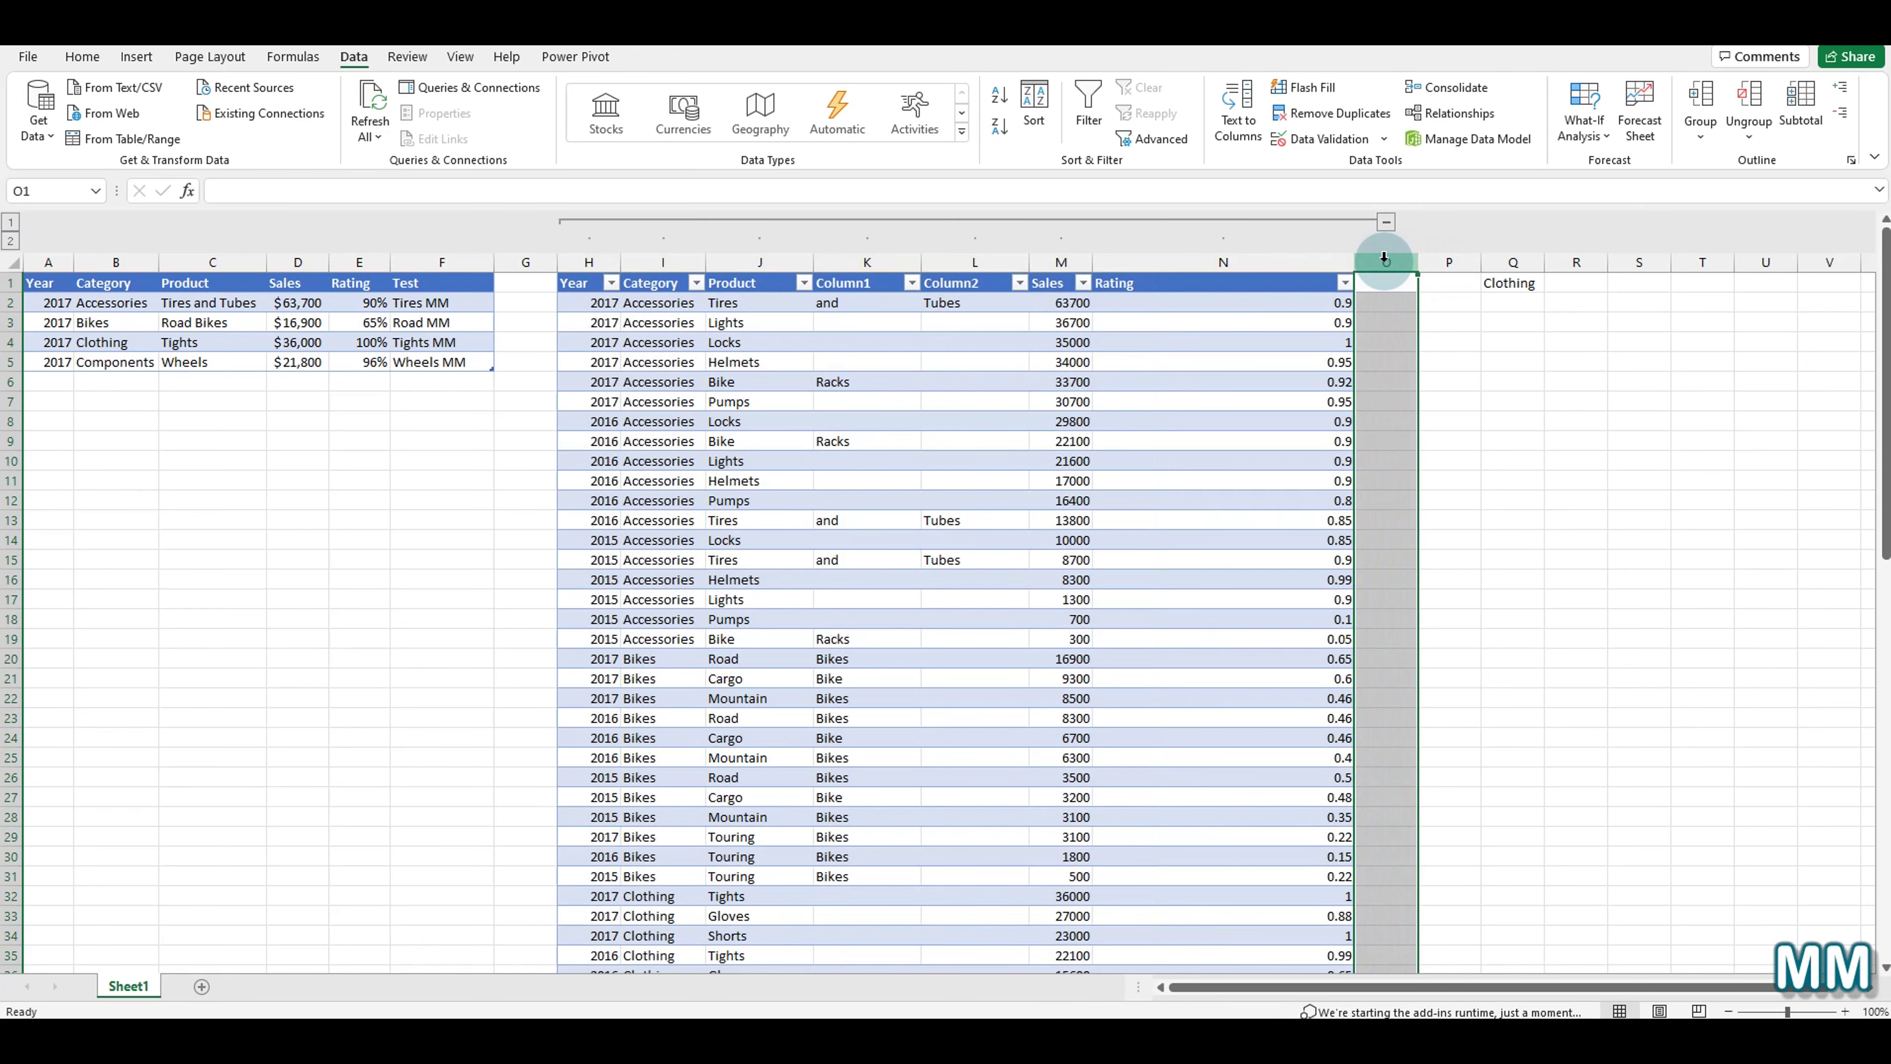
Extend the column outline to H–O, group column Q separately, then collapse both groups.
{"action": "left_click", "coordinate": [1701, 129]}
{"action": "left_click", "coordinate": [1724, 164]}
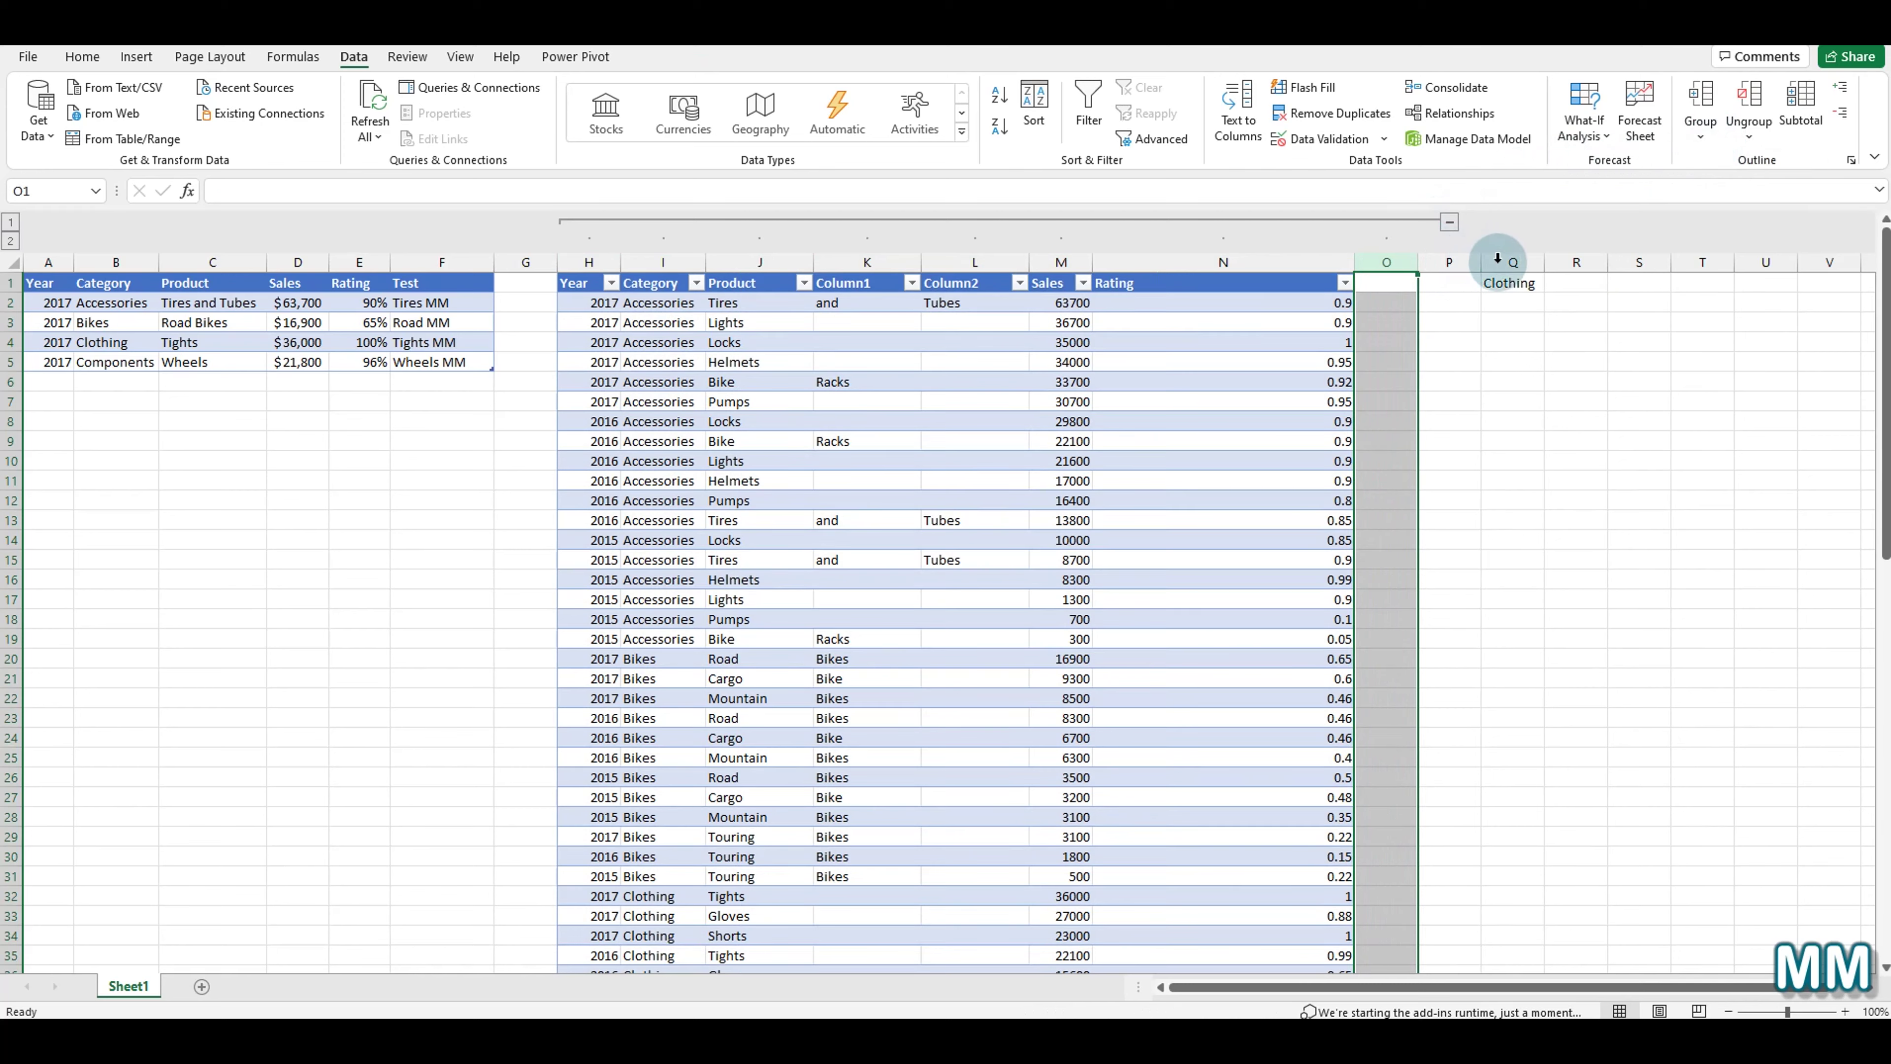
{"action": "left_click", "coordinate": [1449, 262]}
{"action": "left_click", "coordinate": [1502, 261]}
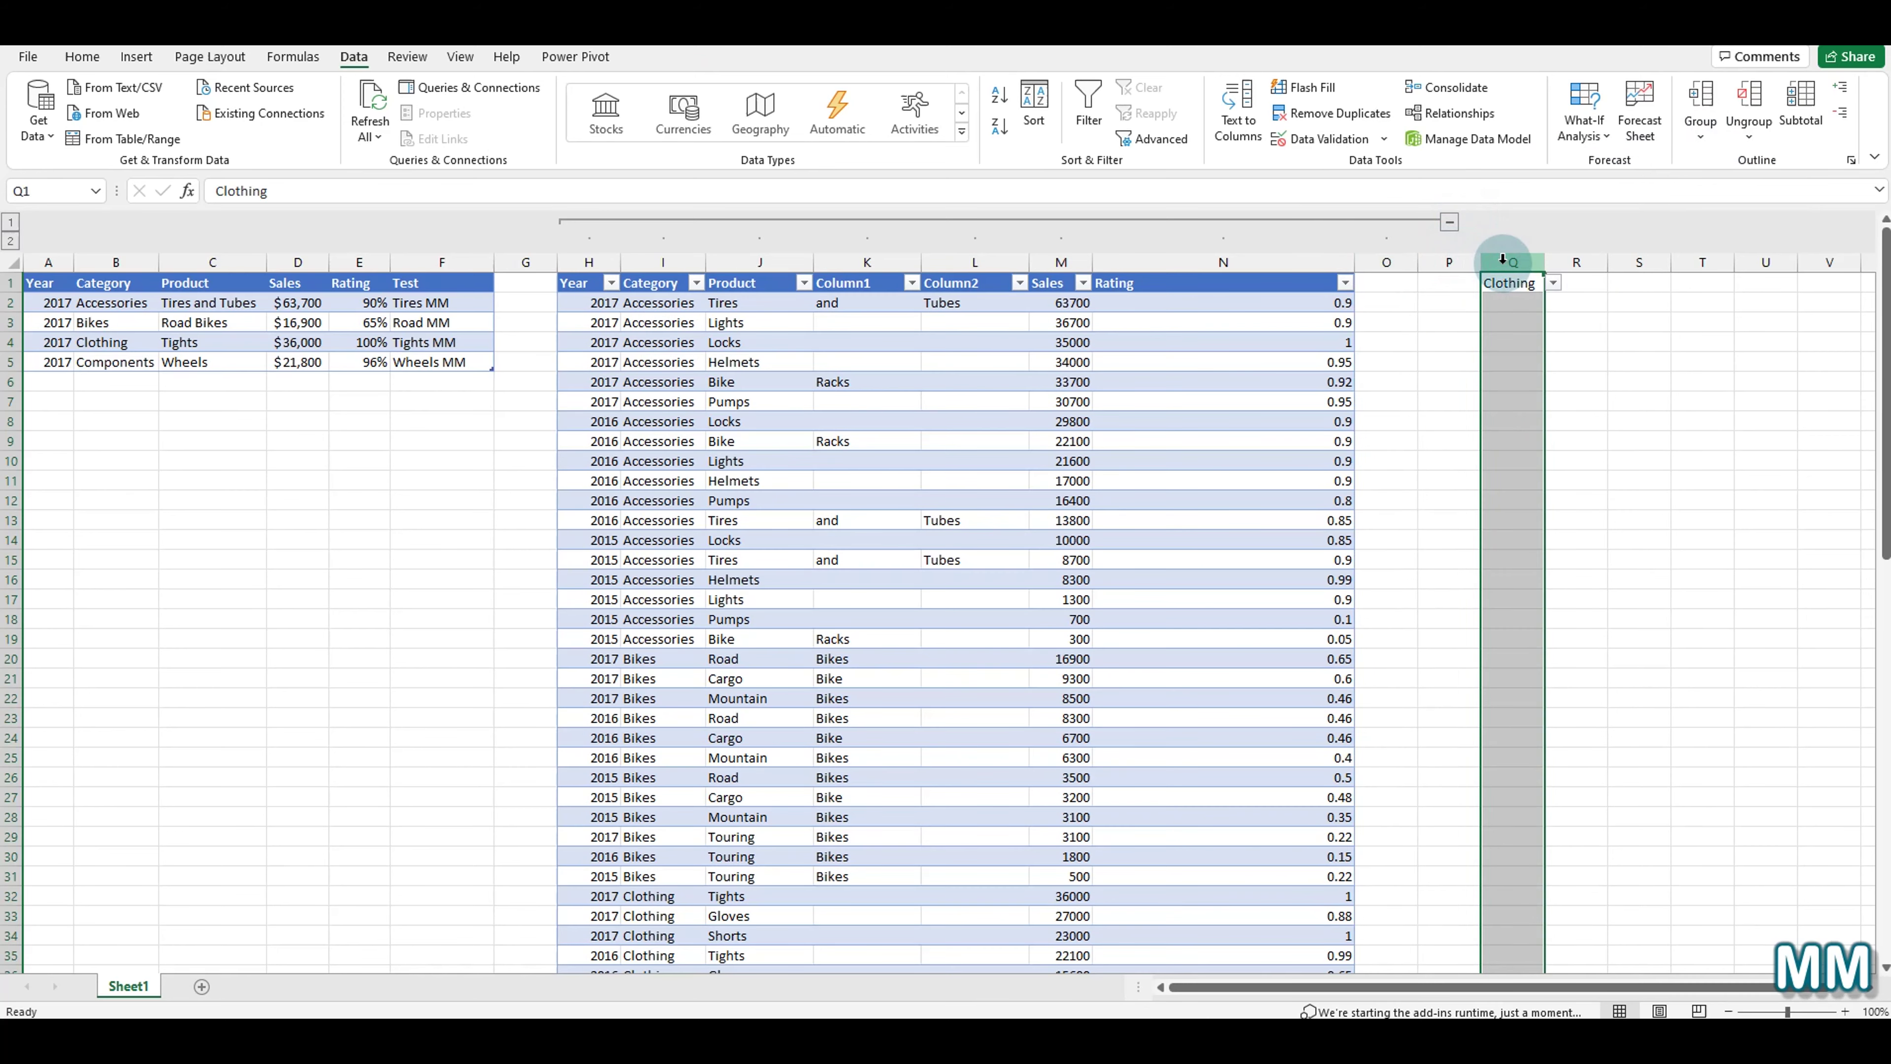
{"action": "left_click", "coordinate": [1700, 132]}
{"action": "left_click", "coordinate": [1710, 164]}
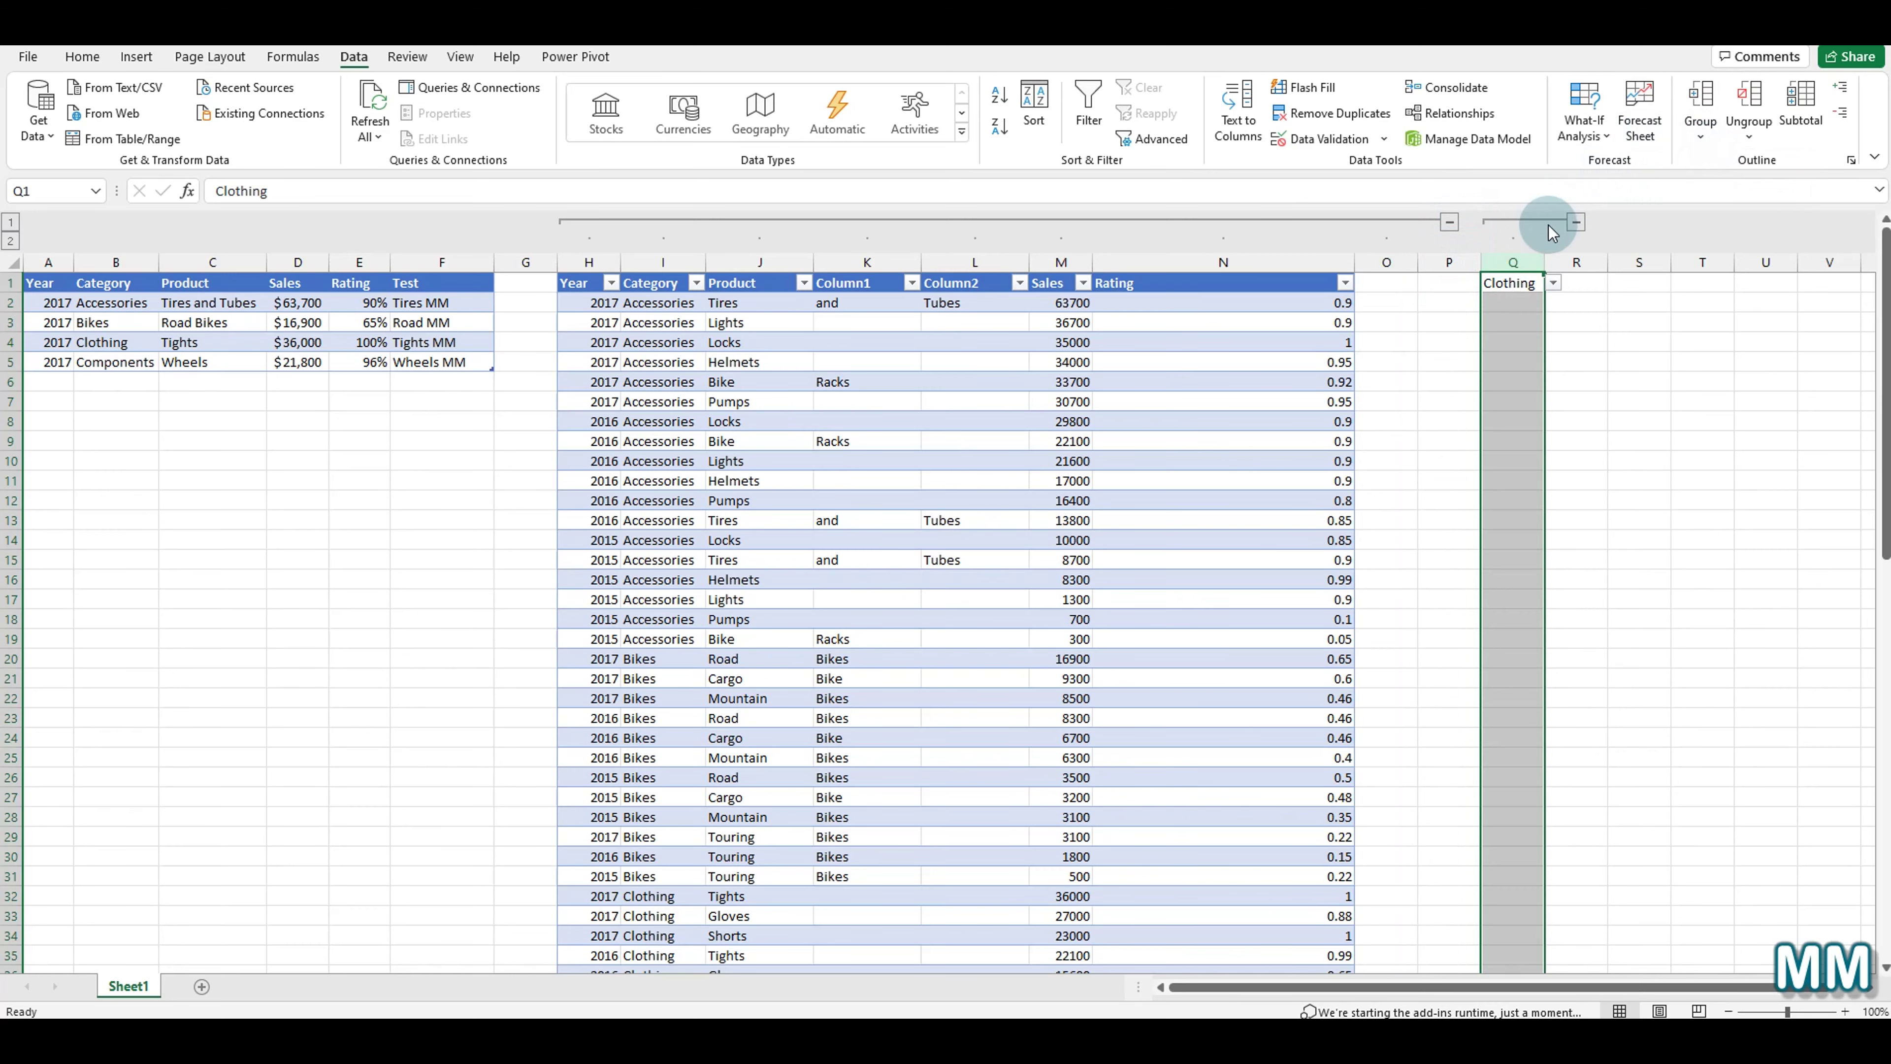
{"action": "left_click", "coordinate": [1580, 220]}
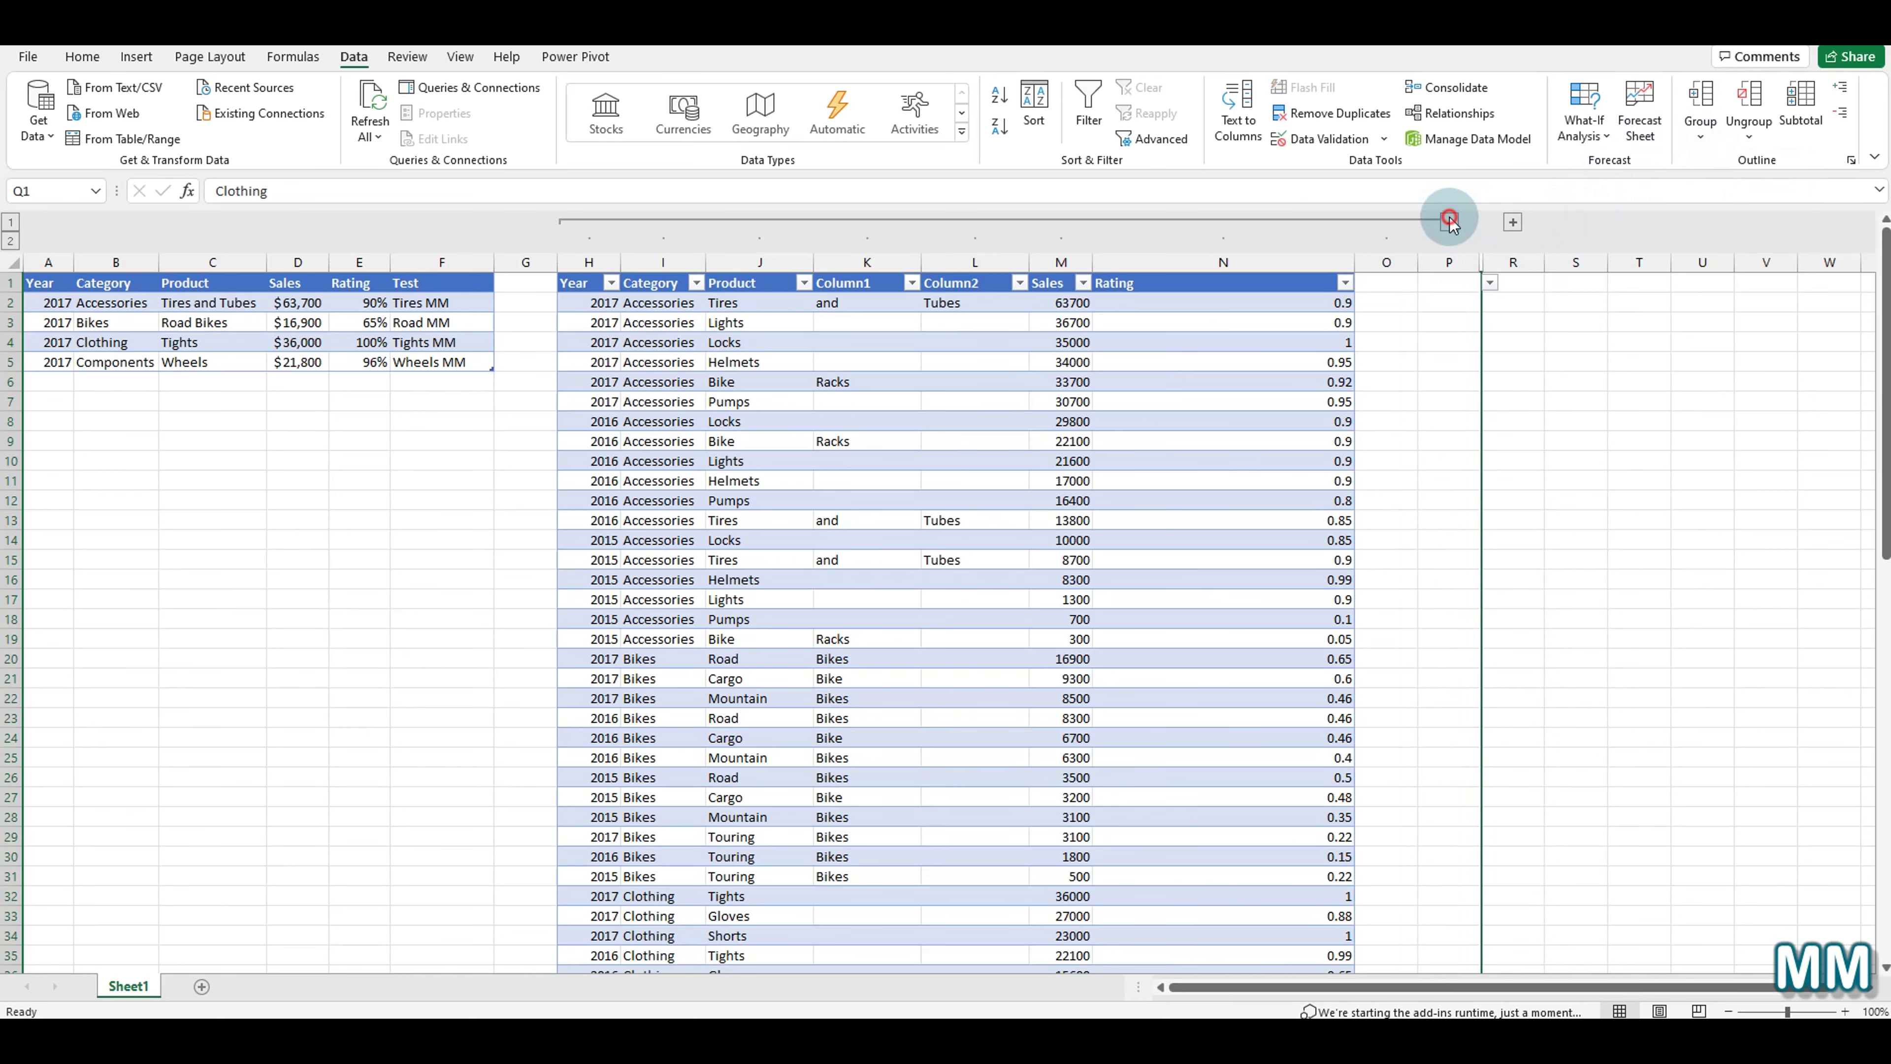
{"action": "left_click", "coordinate": [1449, 221]}
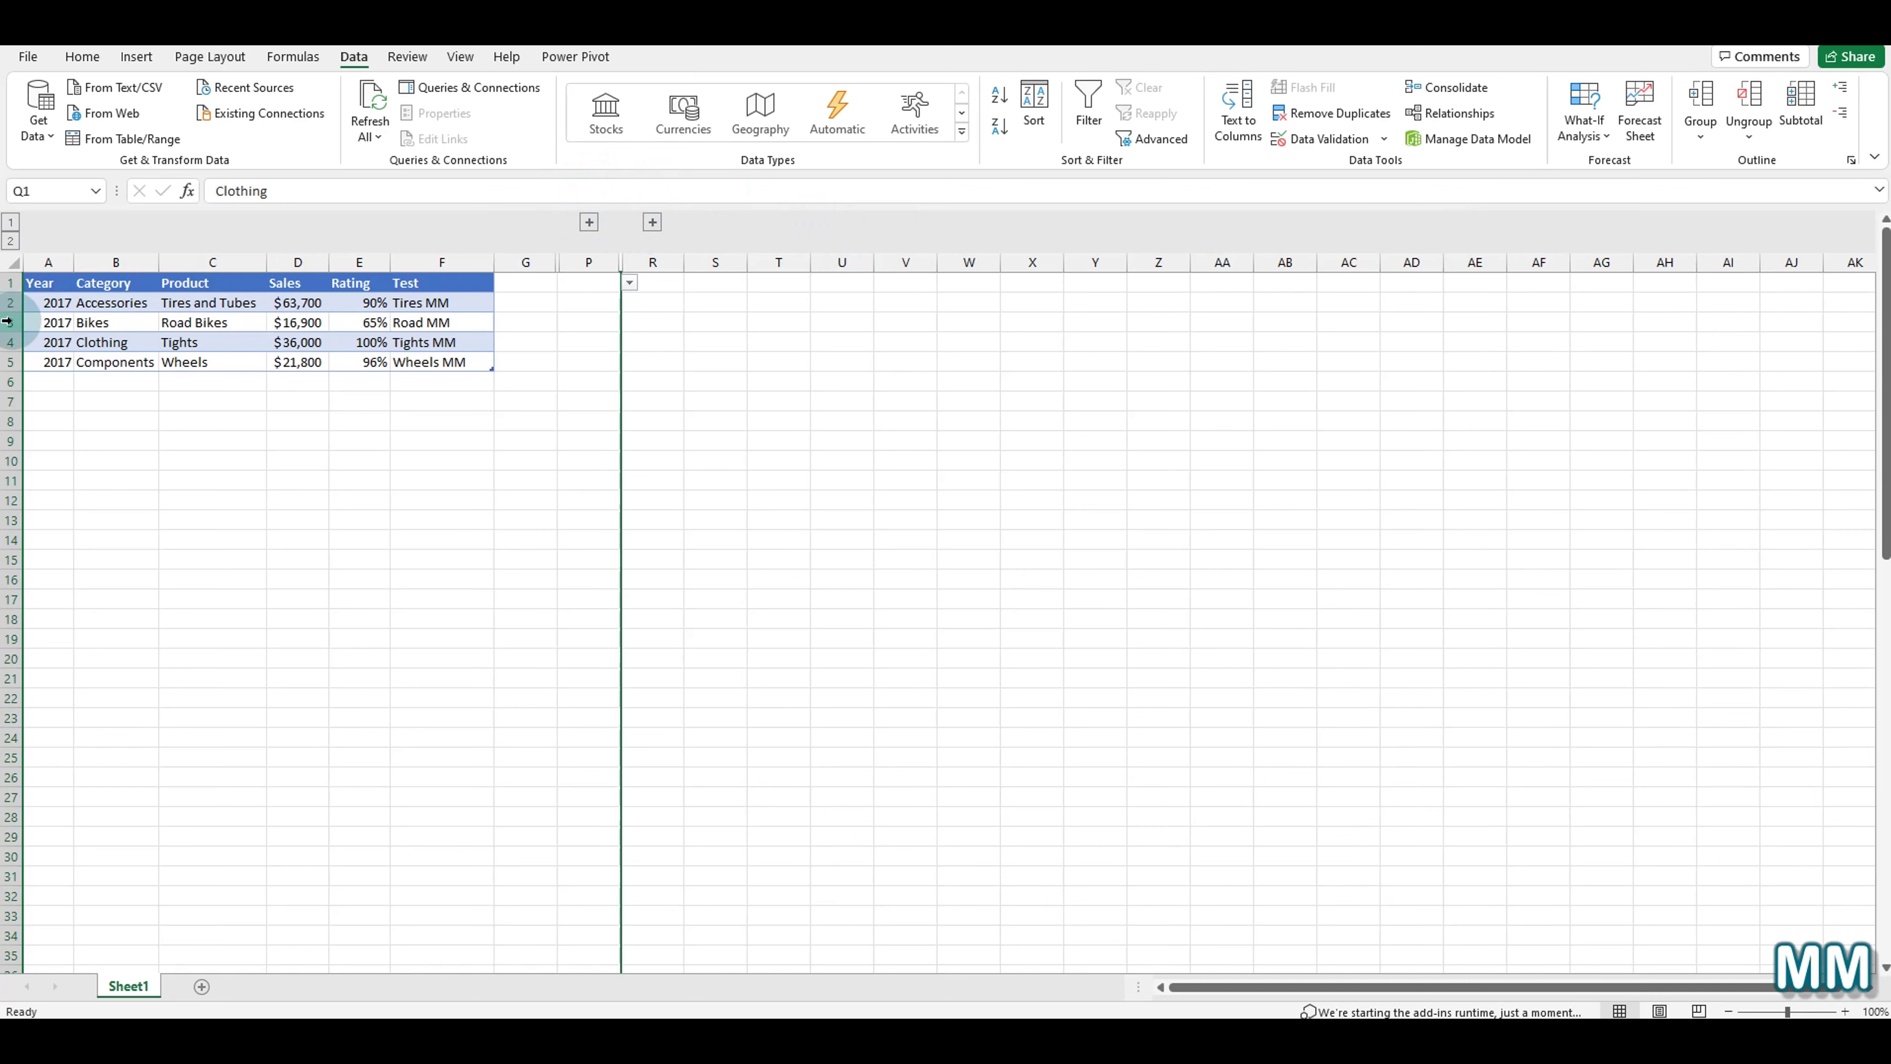
Group rows 3–5 into a row outline, then collapse and re-expand it.
{"action": "left_click_drag", "start_coordinate": [9, 321], "coordinate": [9, 362]}
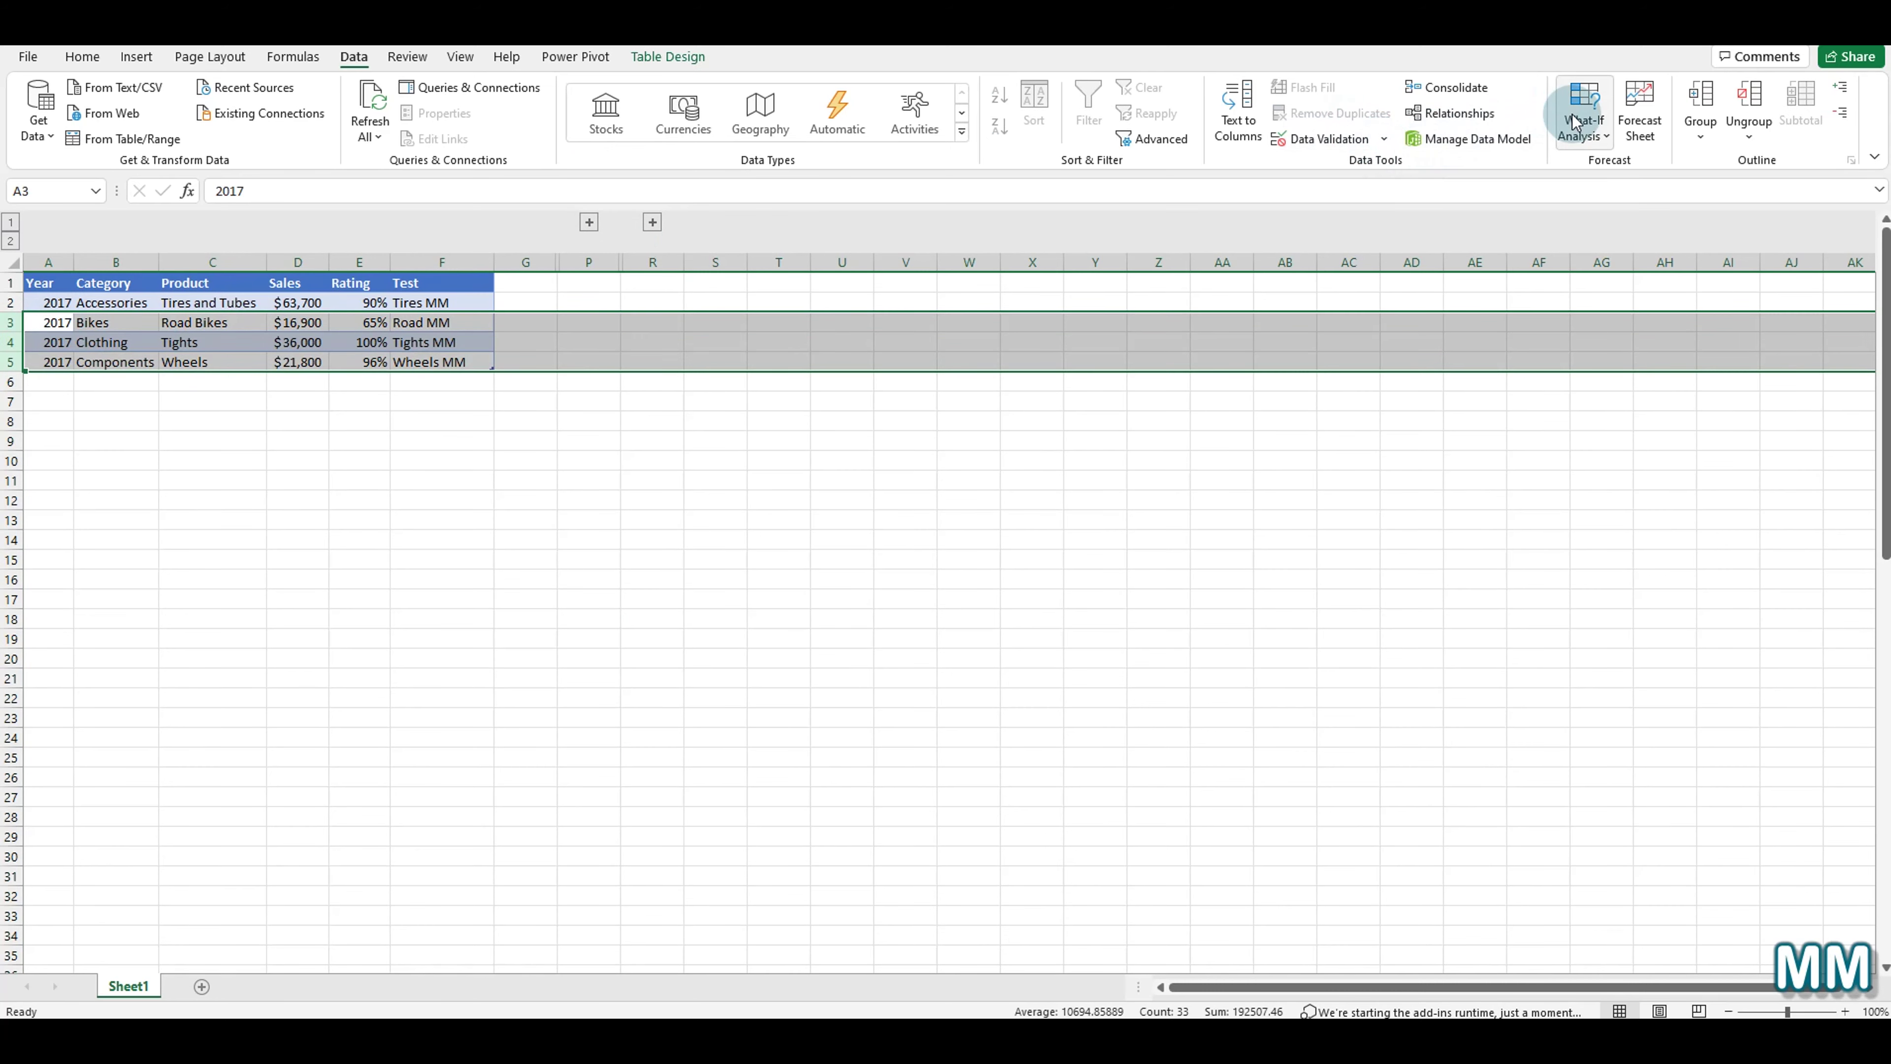
{"action": "left_click", "coordinate": [1699, 140]}
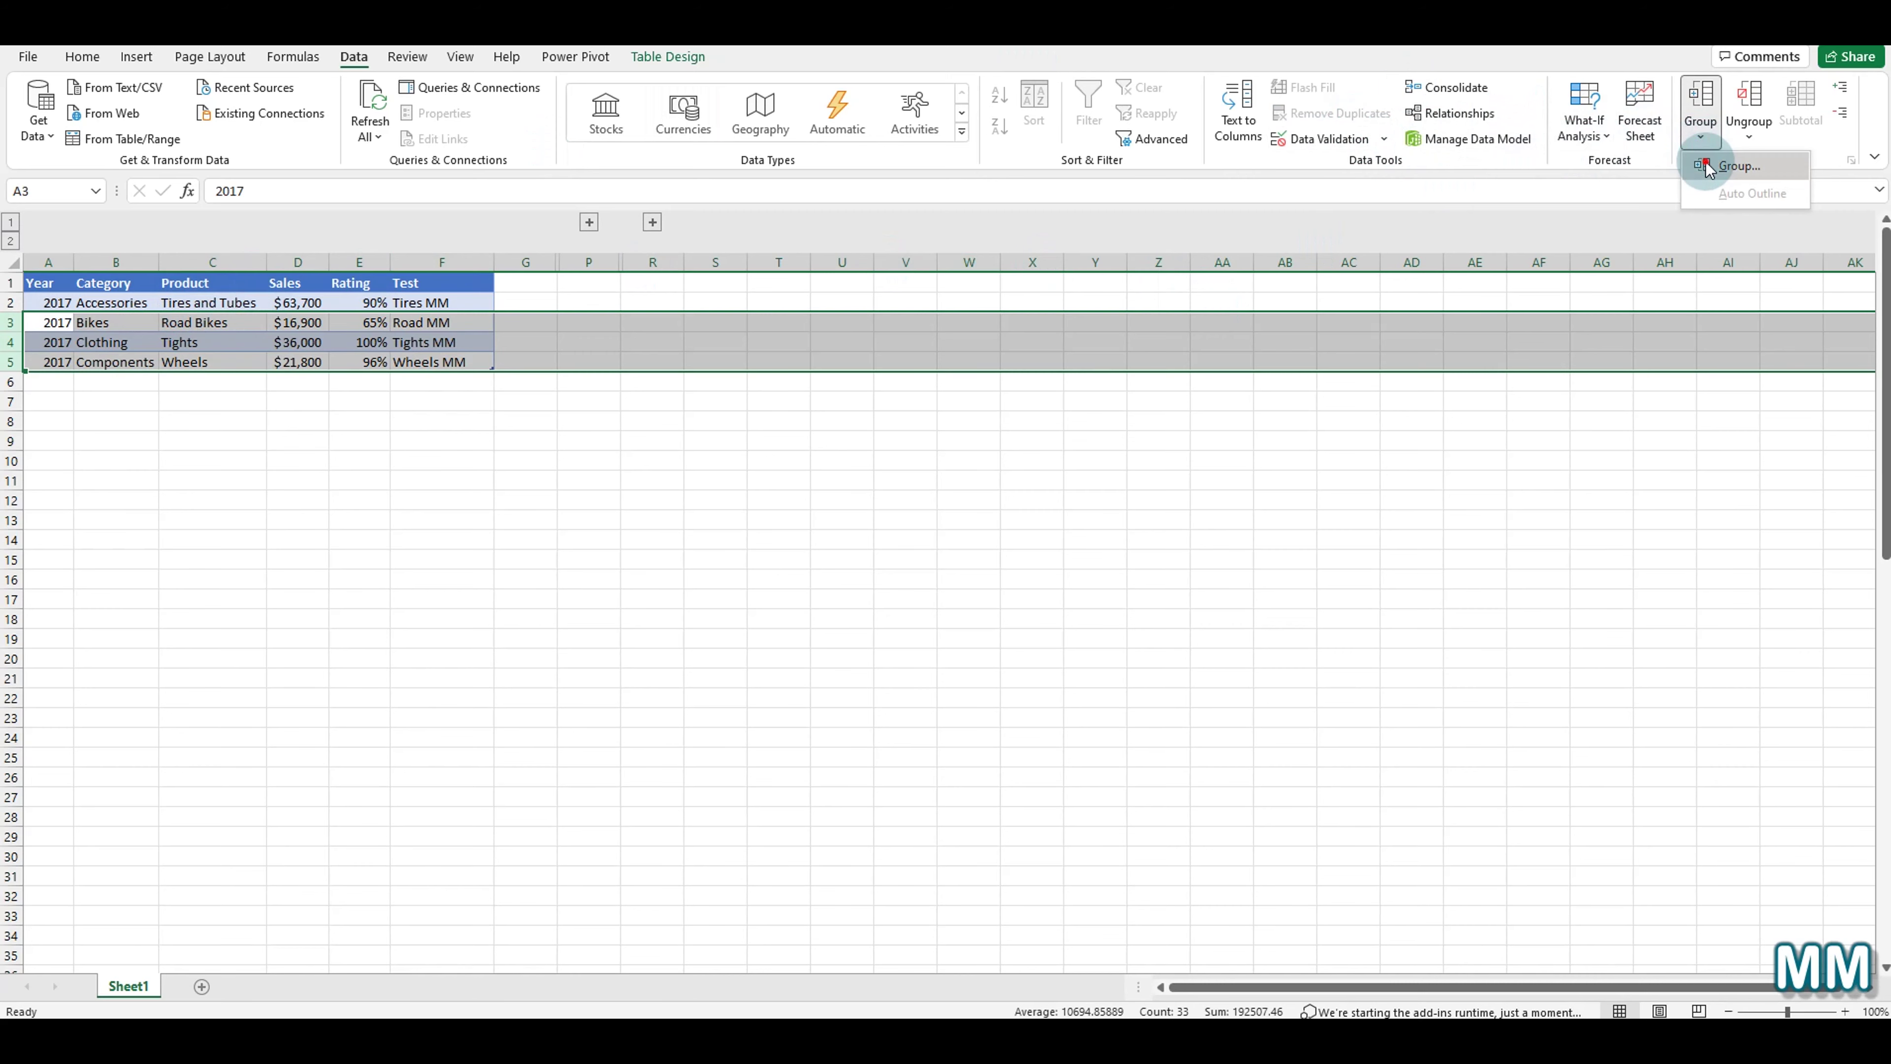
{"action": "left_click", "coordinate": [1731, 165]}
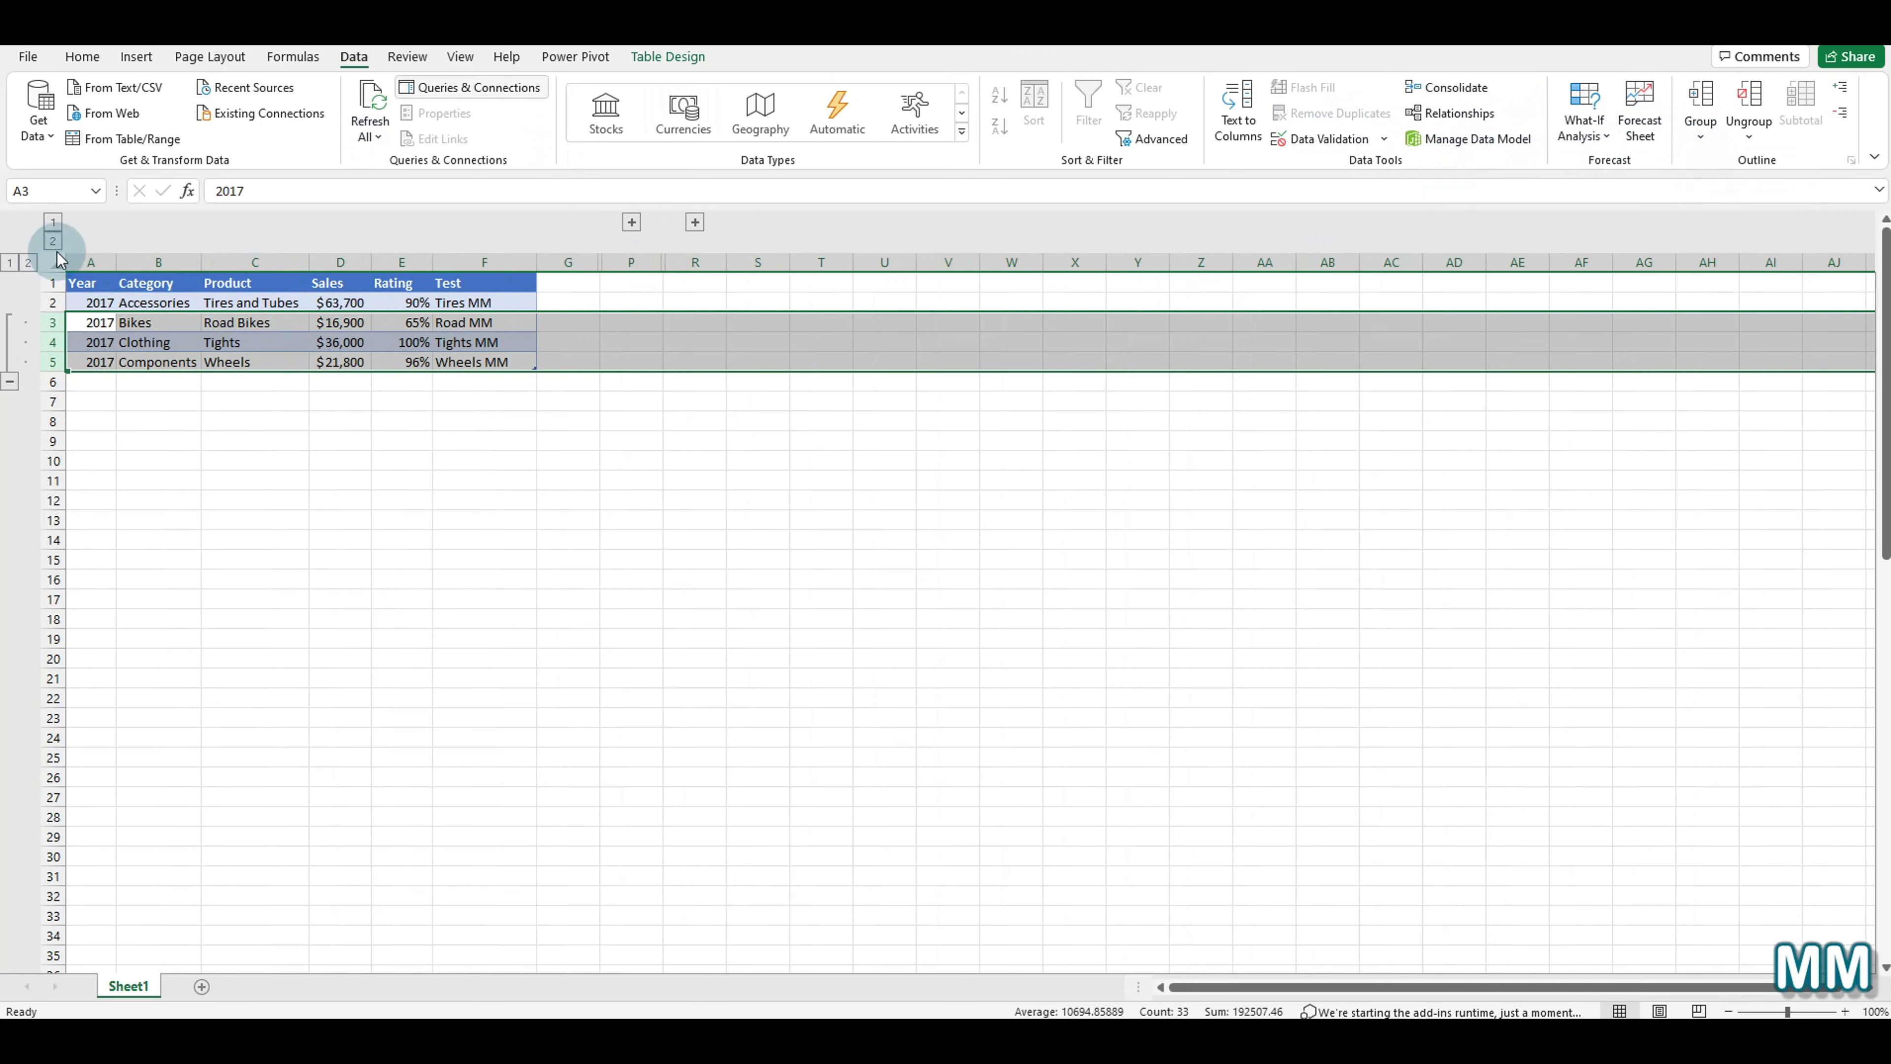
{"action": "left_click", "coordinate": [11, 381]}
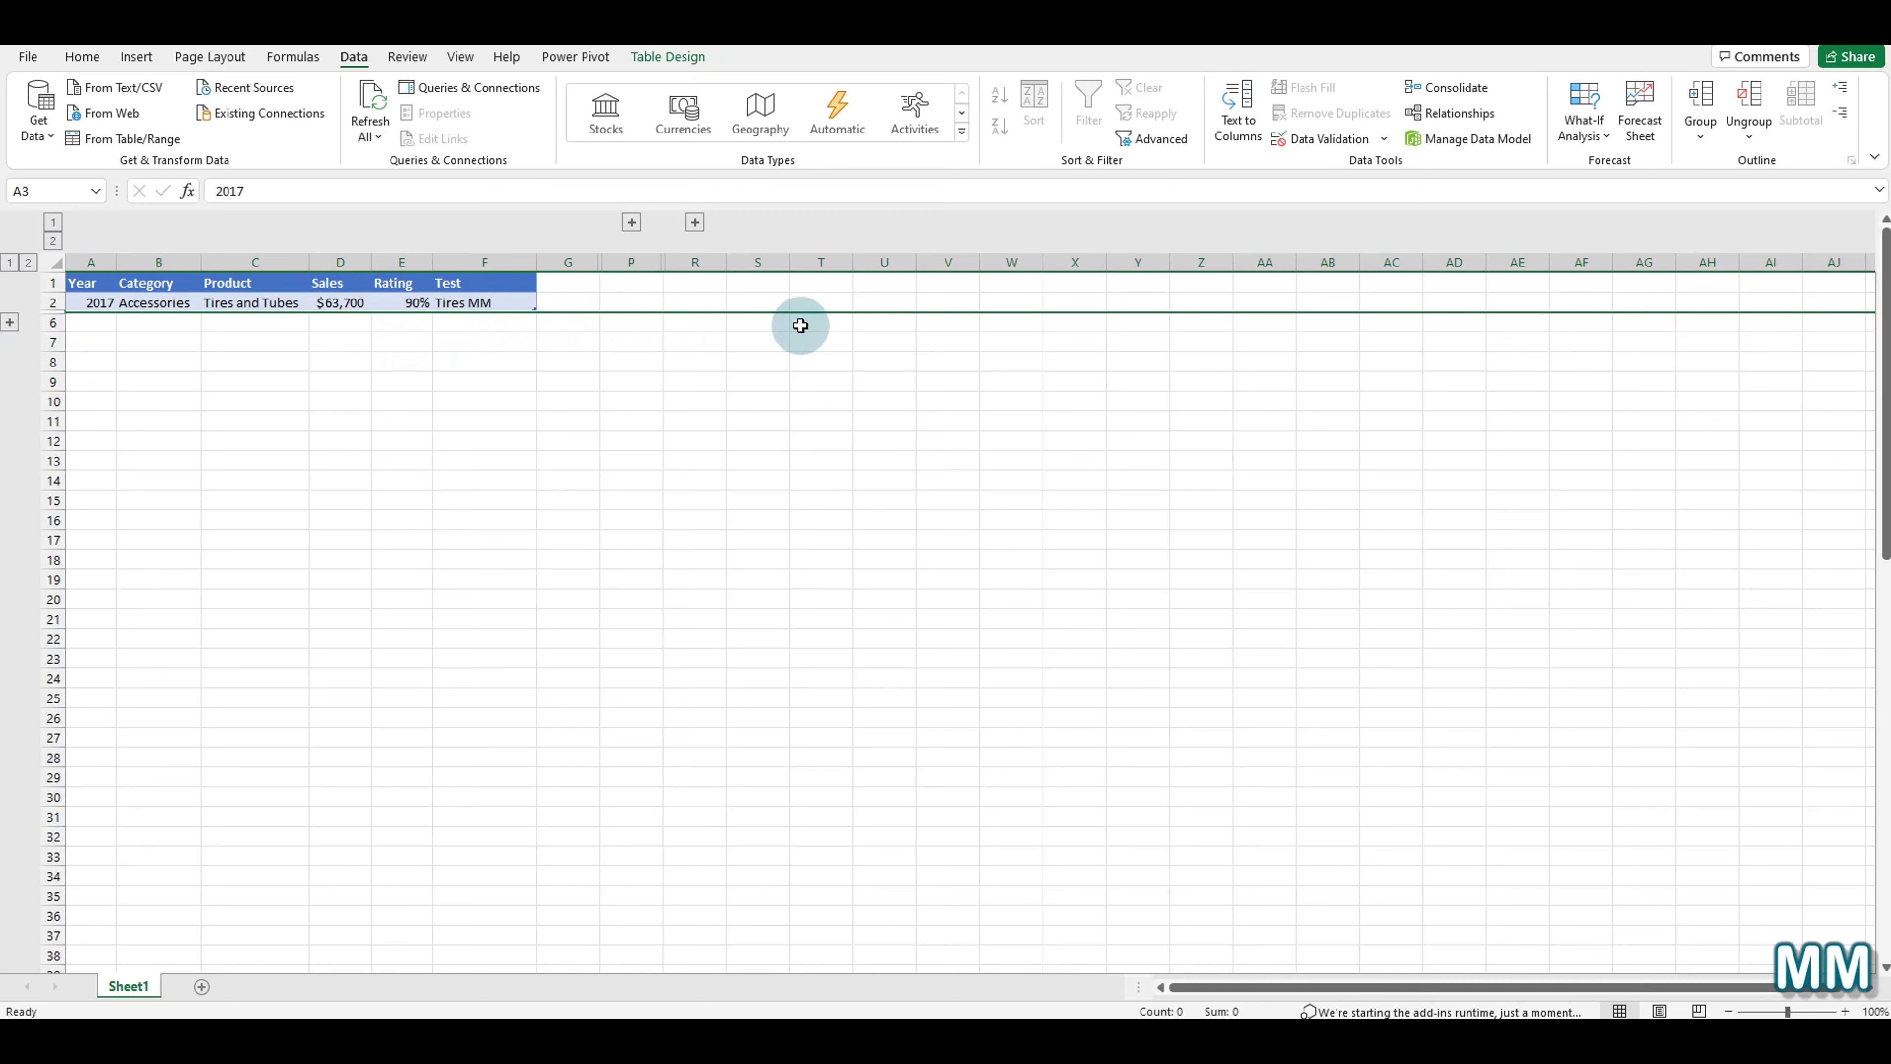
{"action": "left_click", "coordinate": [10, 323]}
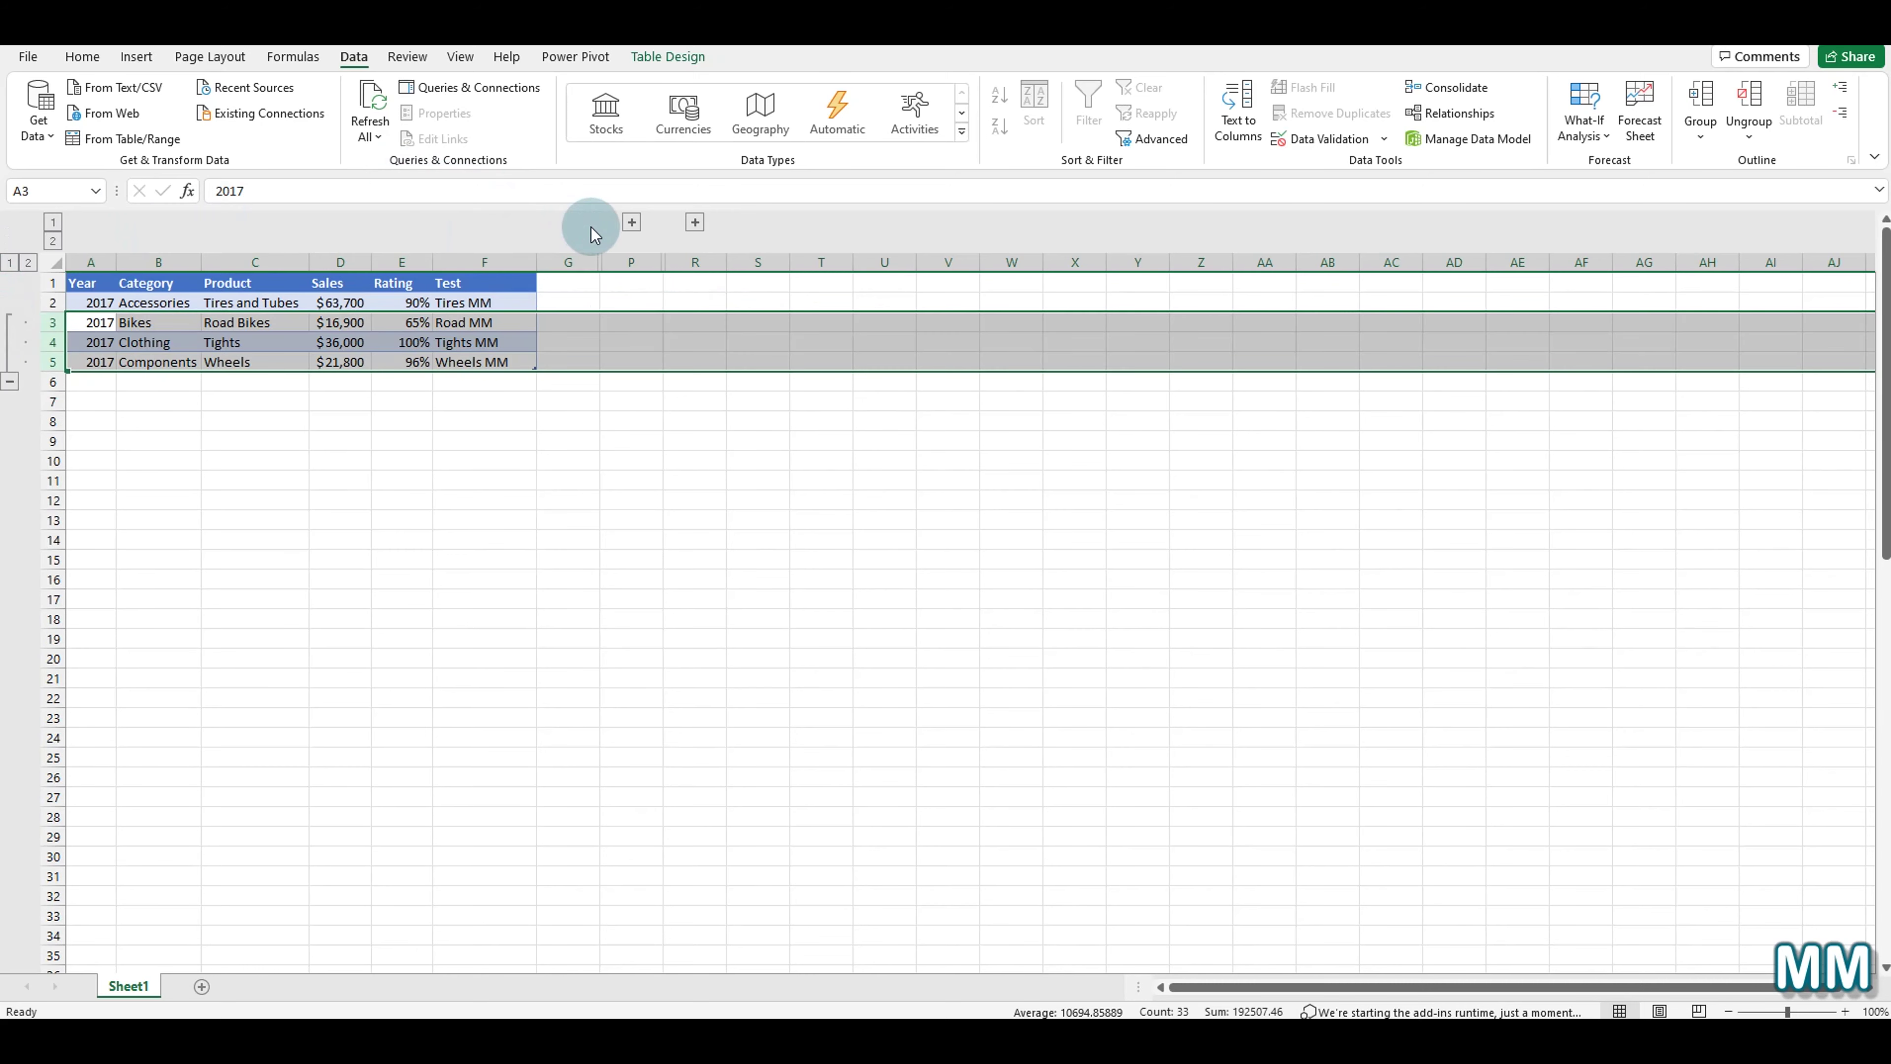
Expand the H–O and Q column groups again to show the split table and Clothing.
{"action": "left_click", "coordinate": [632, 223]}
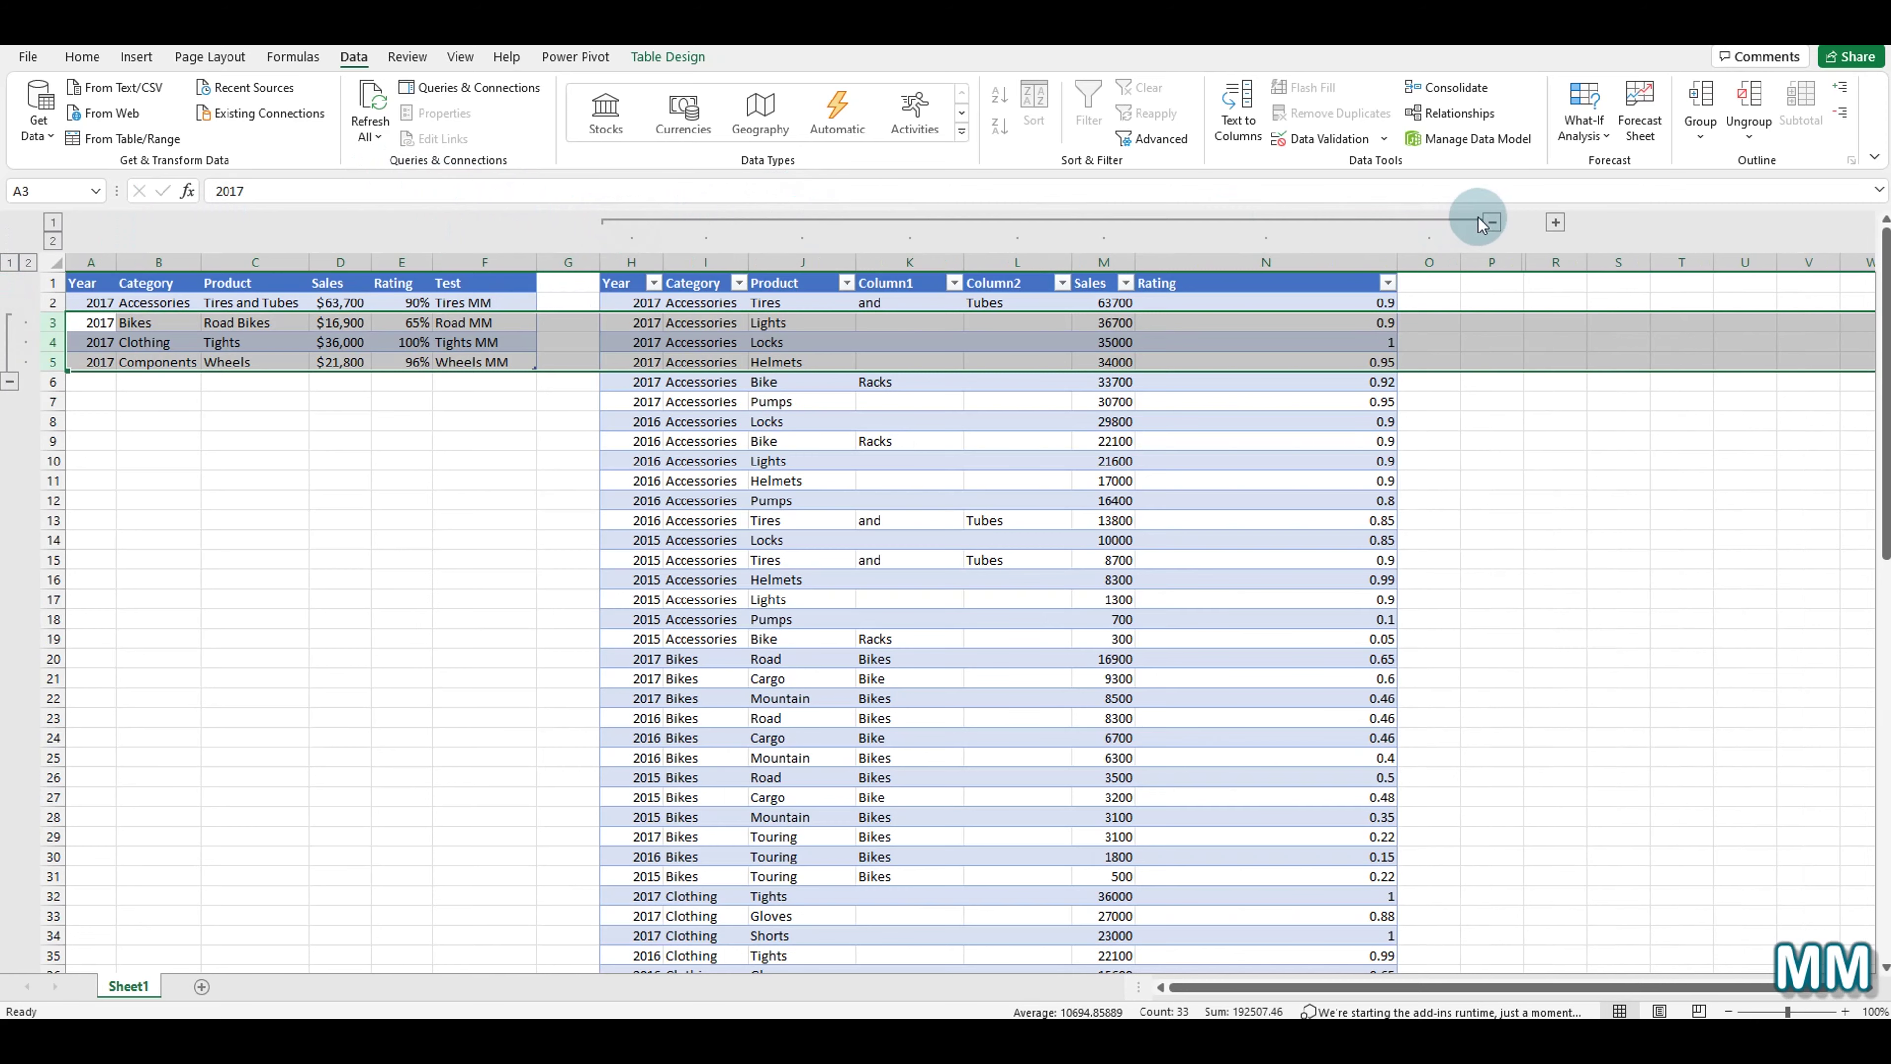
{"action": "left_click", "coordinate": [1556, 221]}
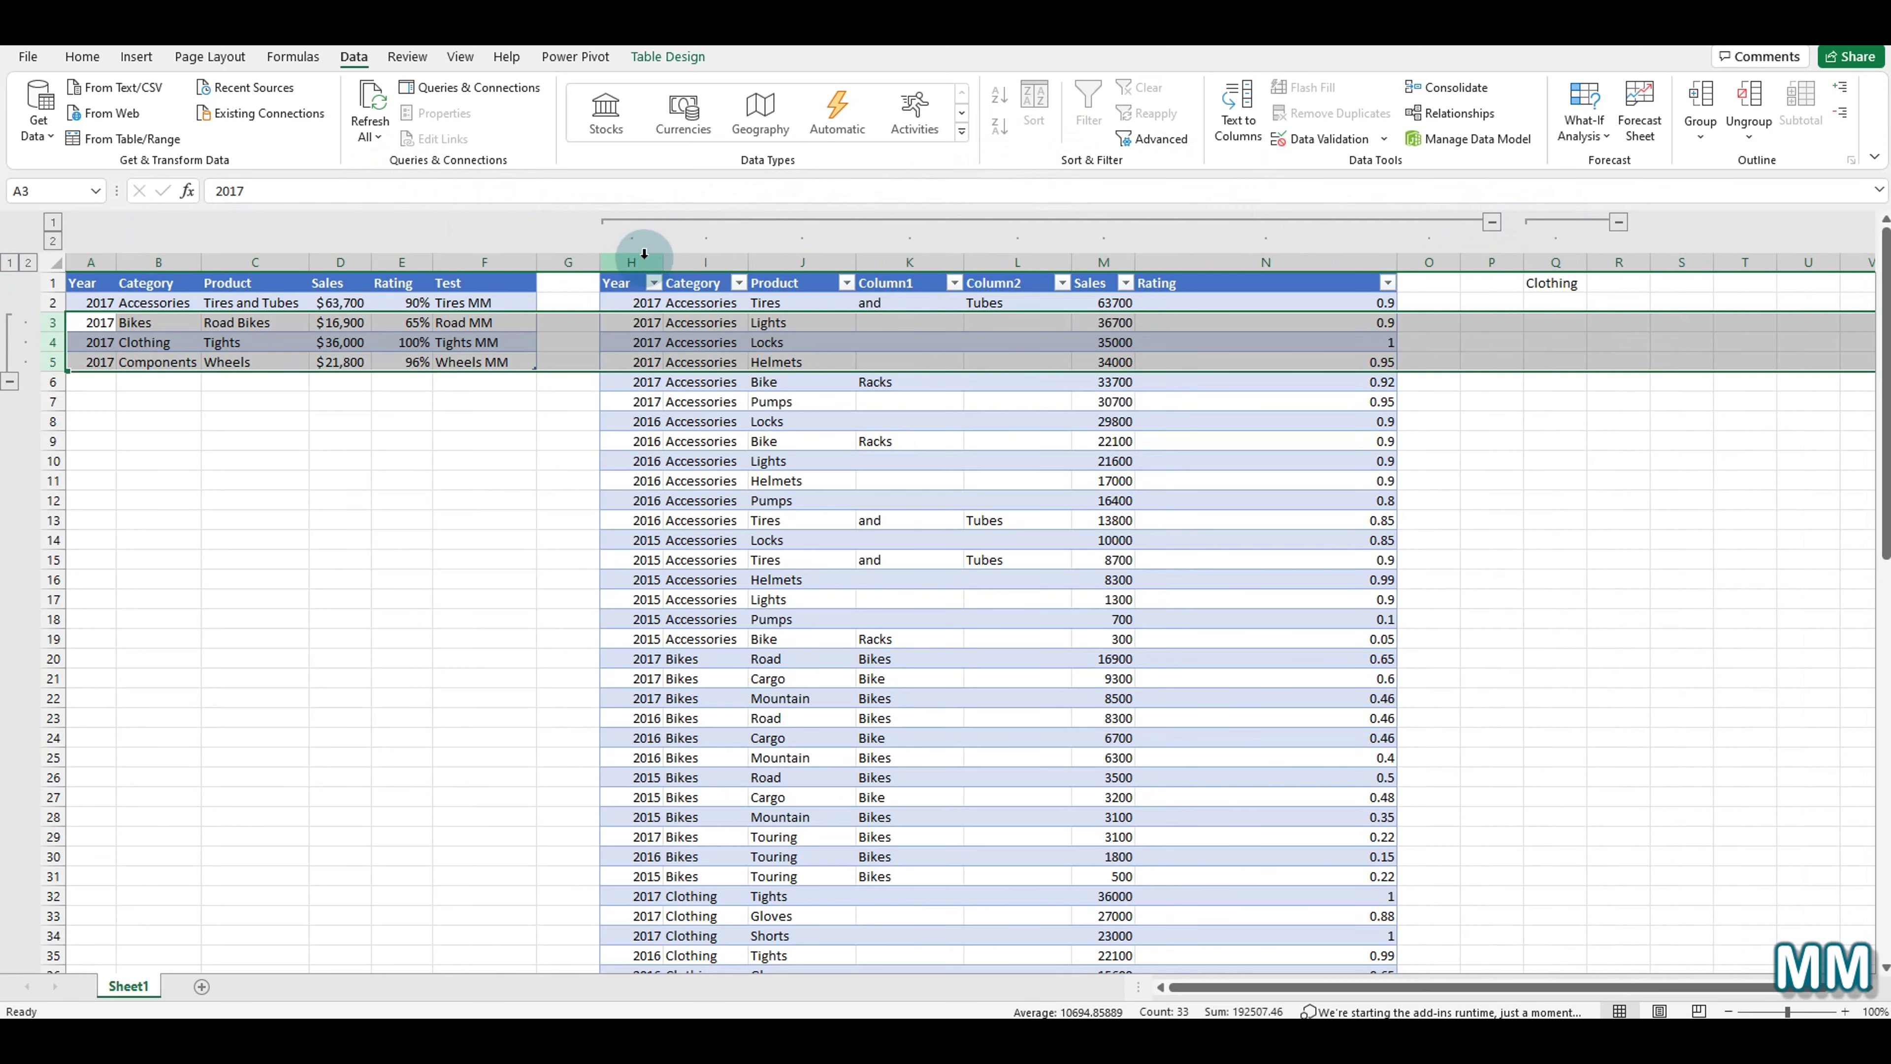
{"action": "left_click_drag", "start_coordinate": [635, 257], "coordinate": [1637, 250]}
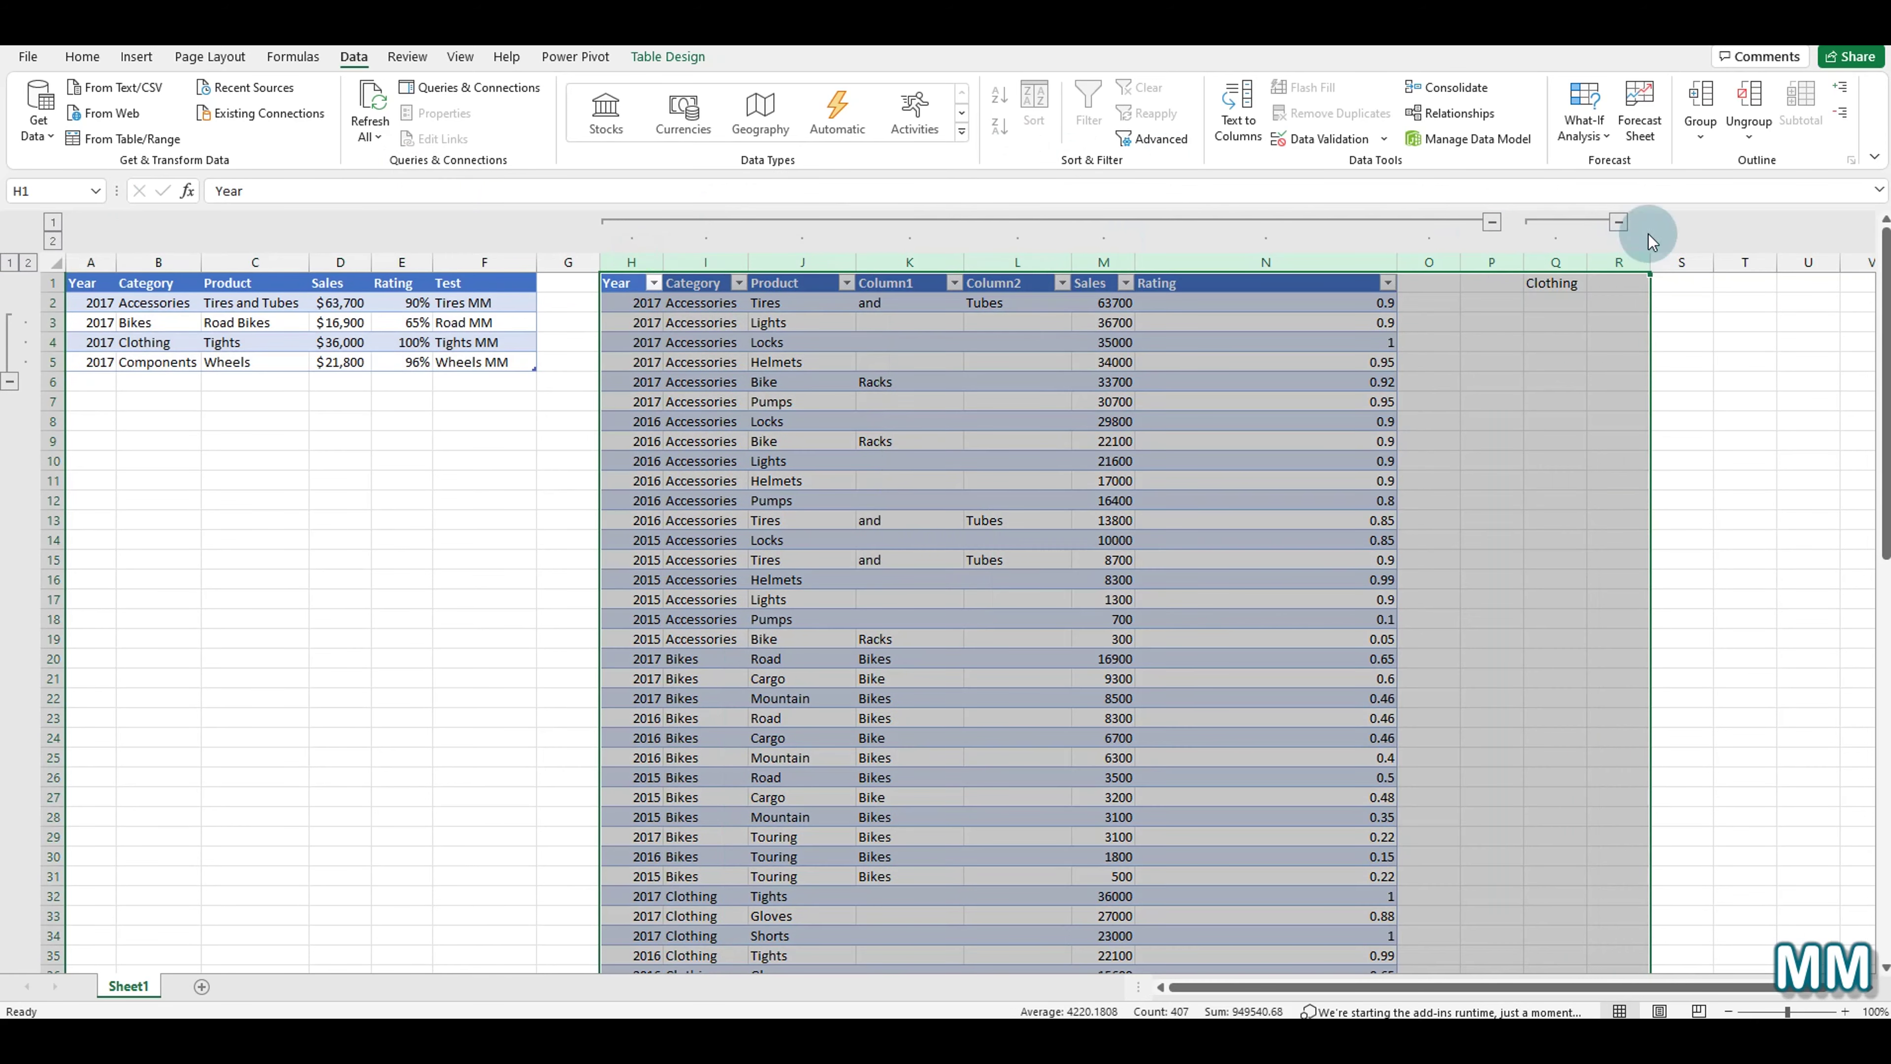
Ungroup columns H through R.
{"action": "left_click", "coordinate": [1759, 138]}
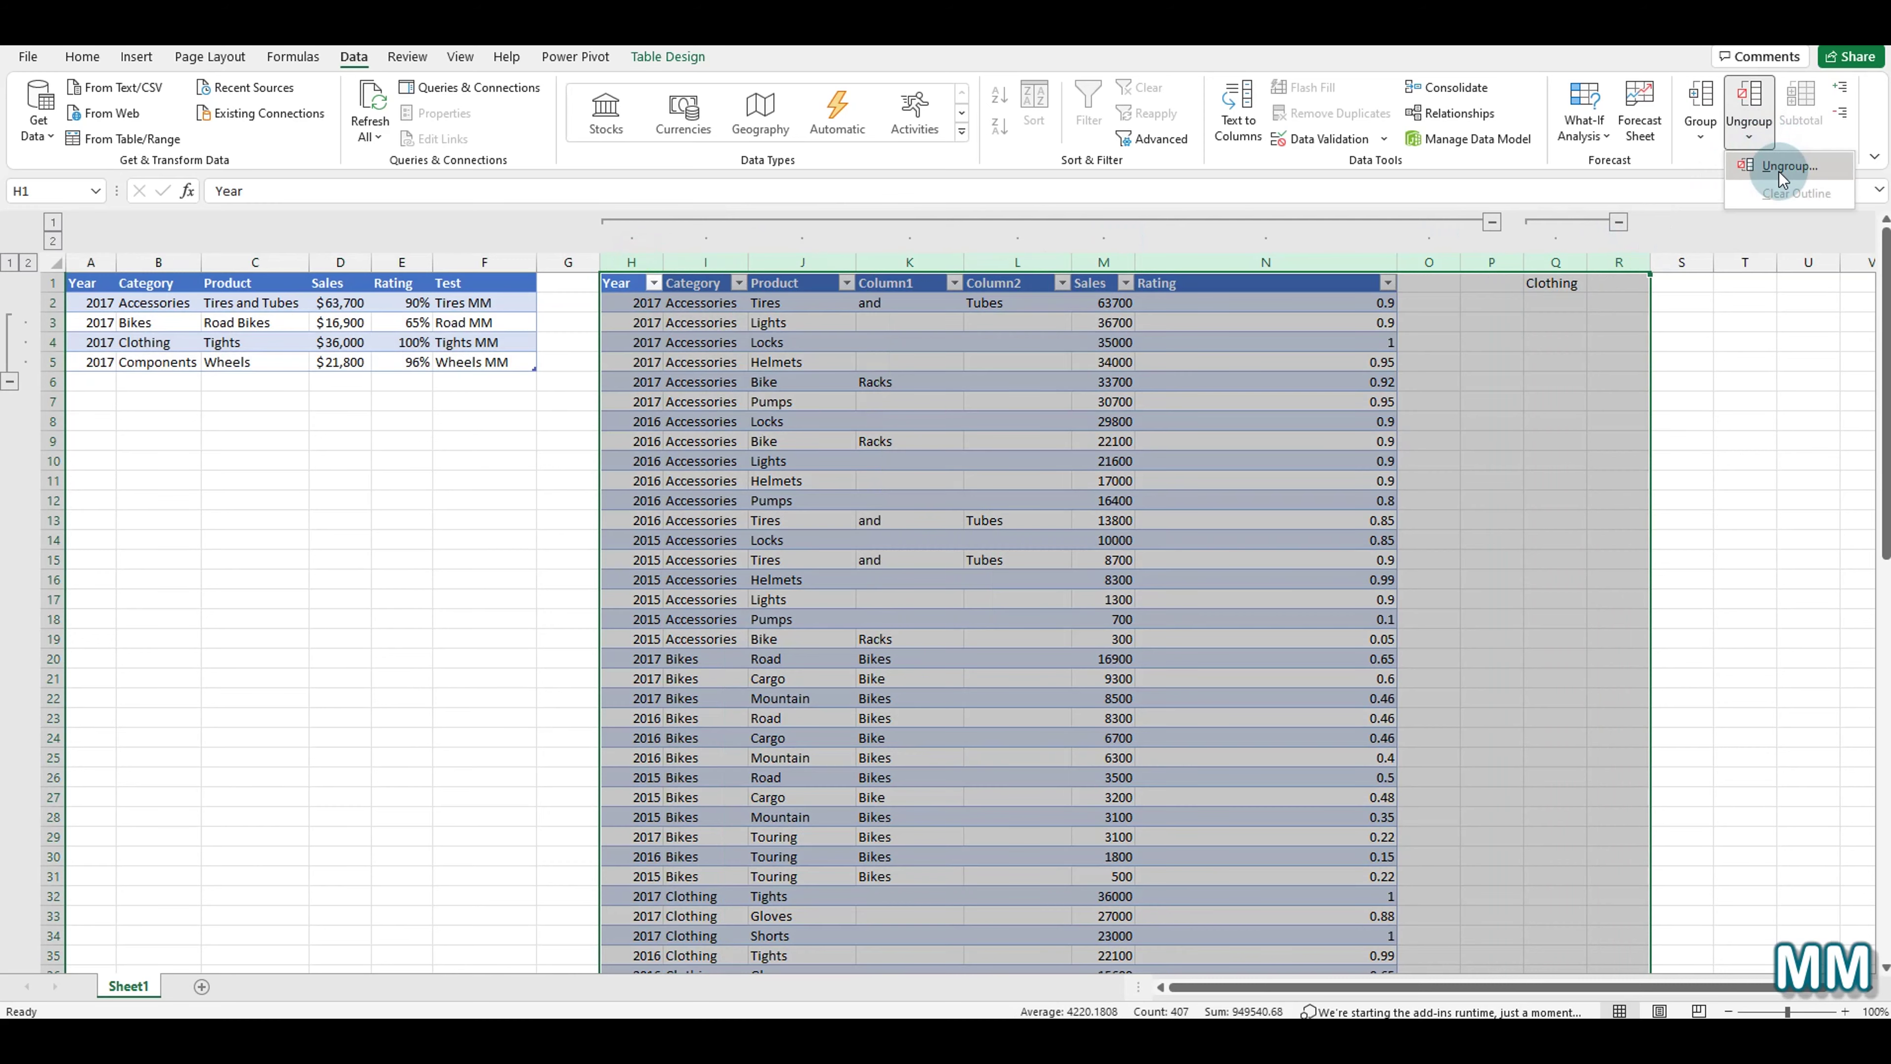
{"action": "left_click", "coordinate": [1779, 171]}
{"action": "left_click", "coordinate": [1150, 278]}
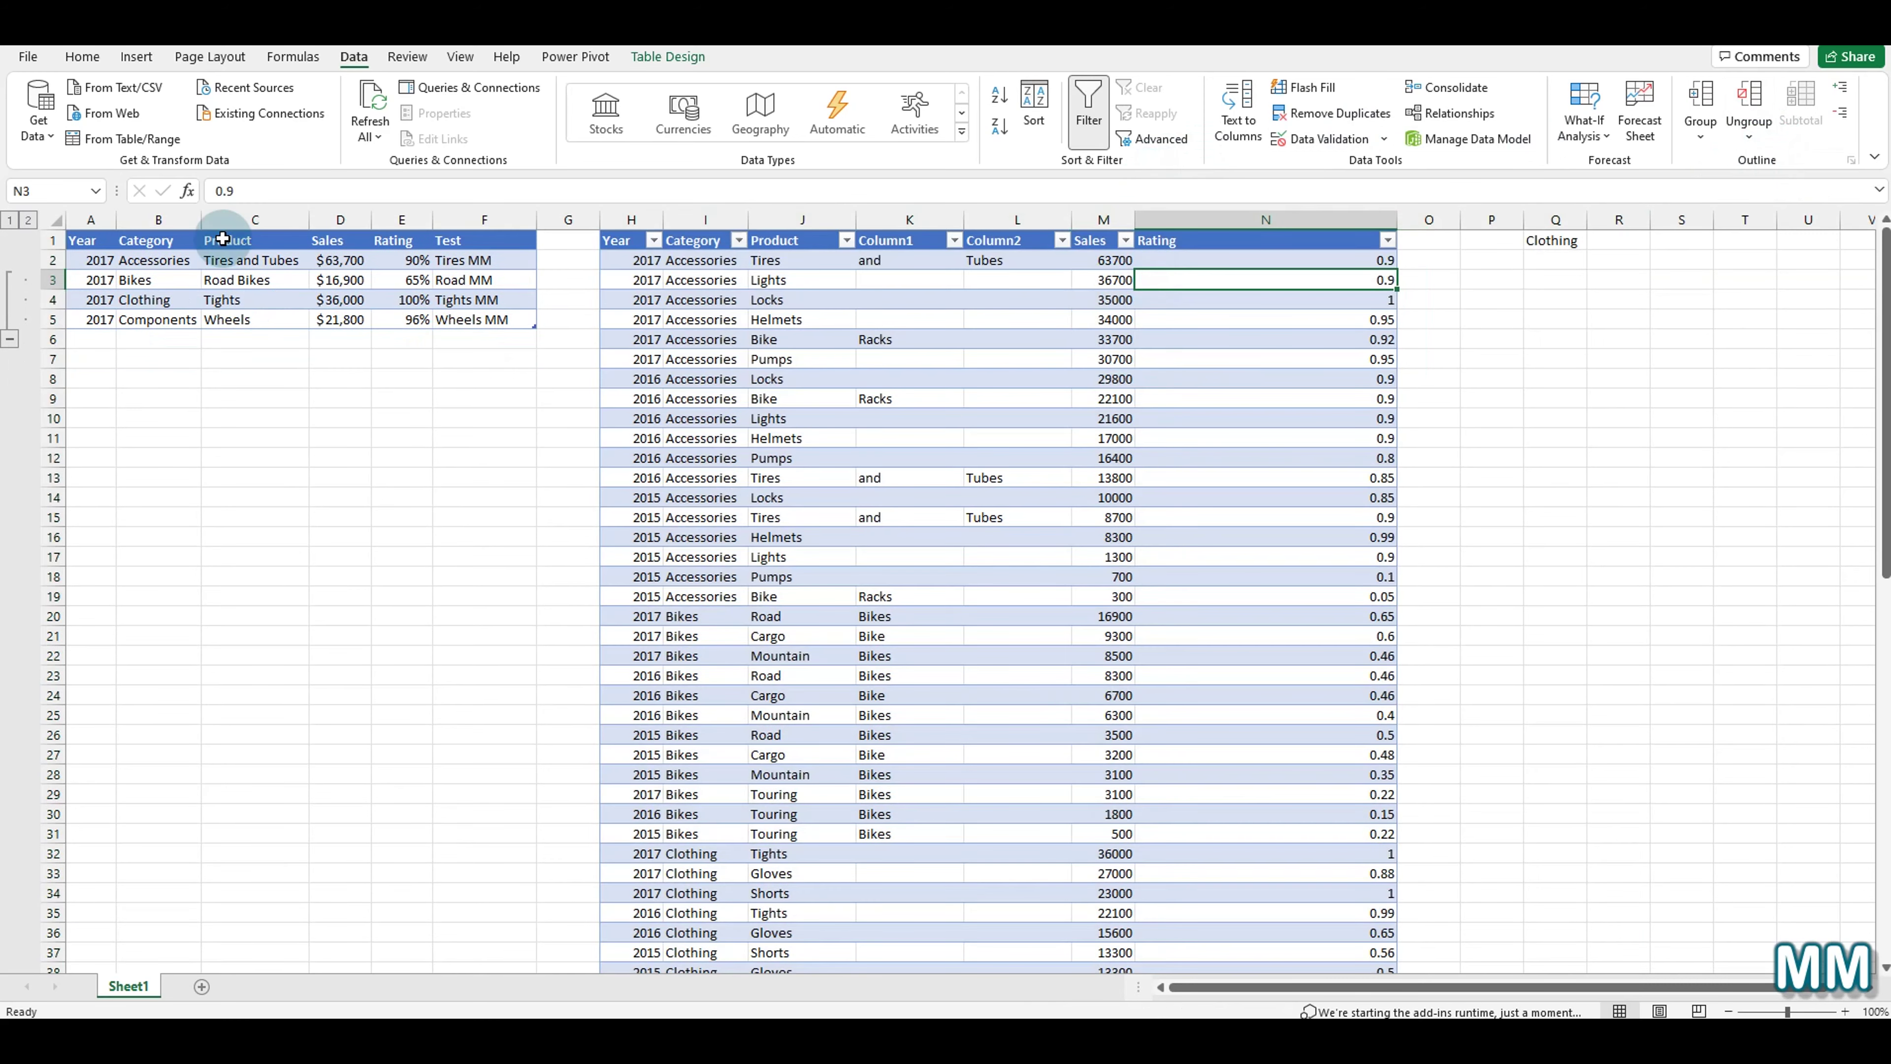
Ungroup rows 3 through 8 to remove the row outline.
{"action": "left_click", "coordinate": [43, 281]}
{"action": "left_click_drag", "start_coordinate": [41, 280], "coordinate": [46, 378]}
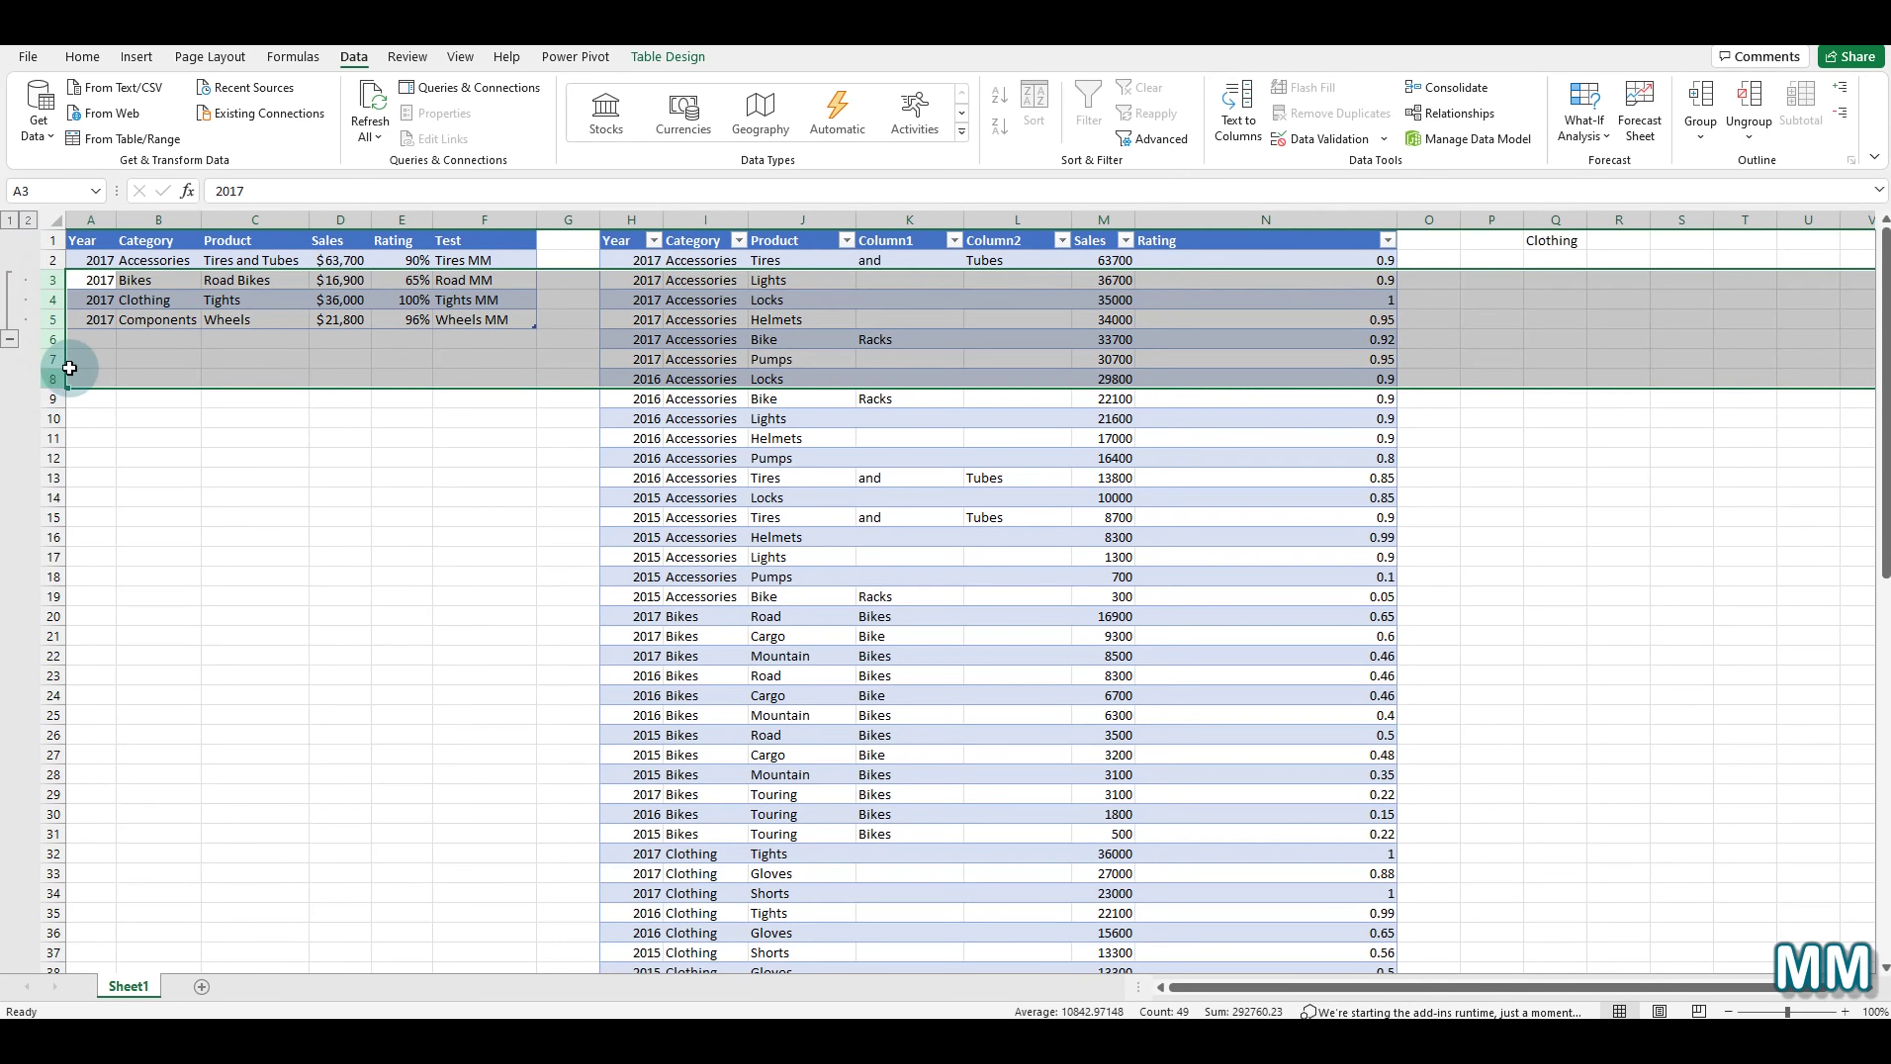
{"action": "left_click", "coordinate": [1746, 153]}
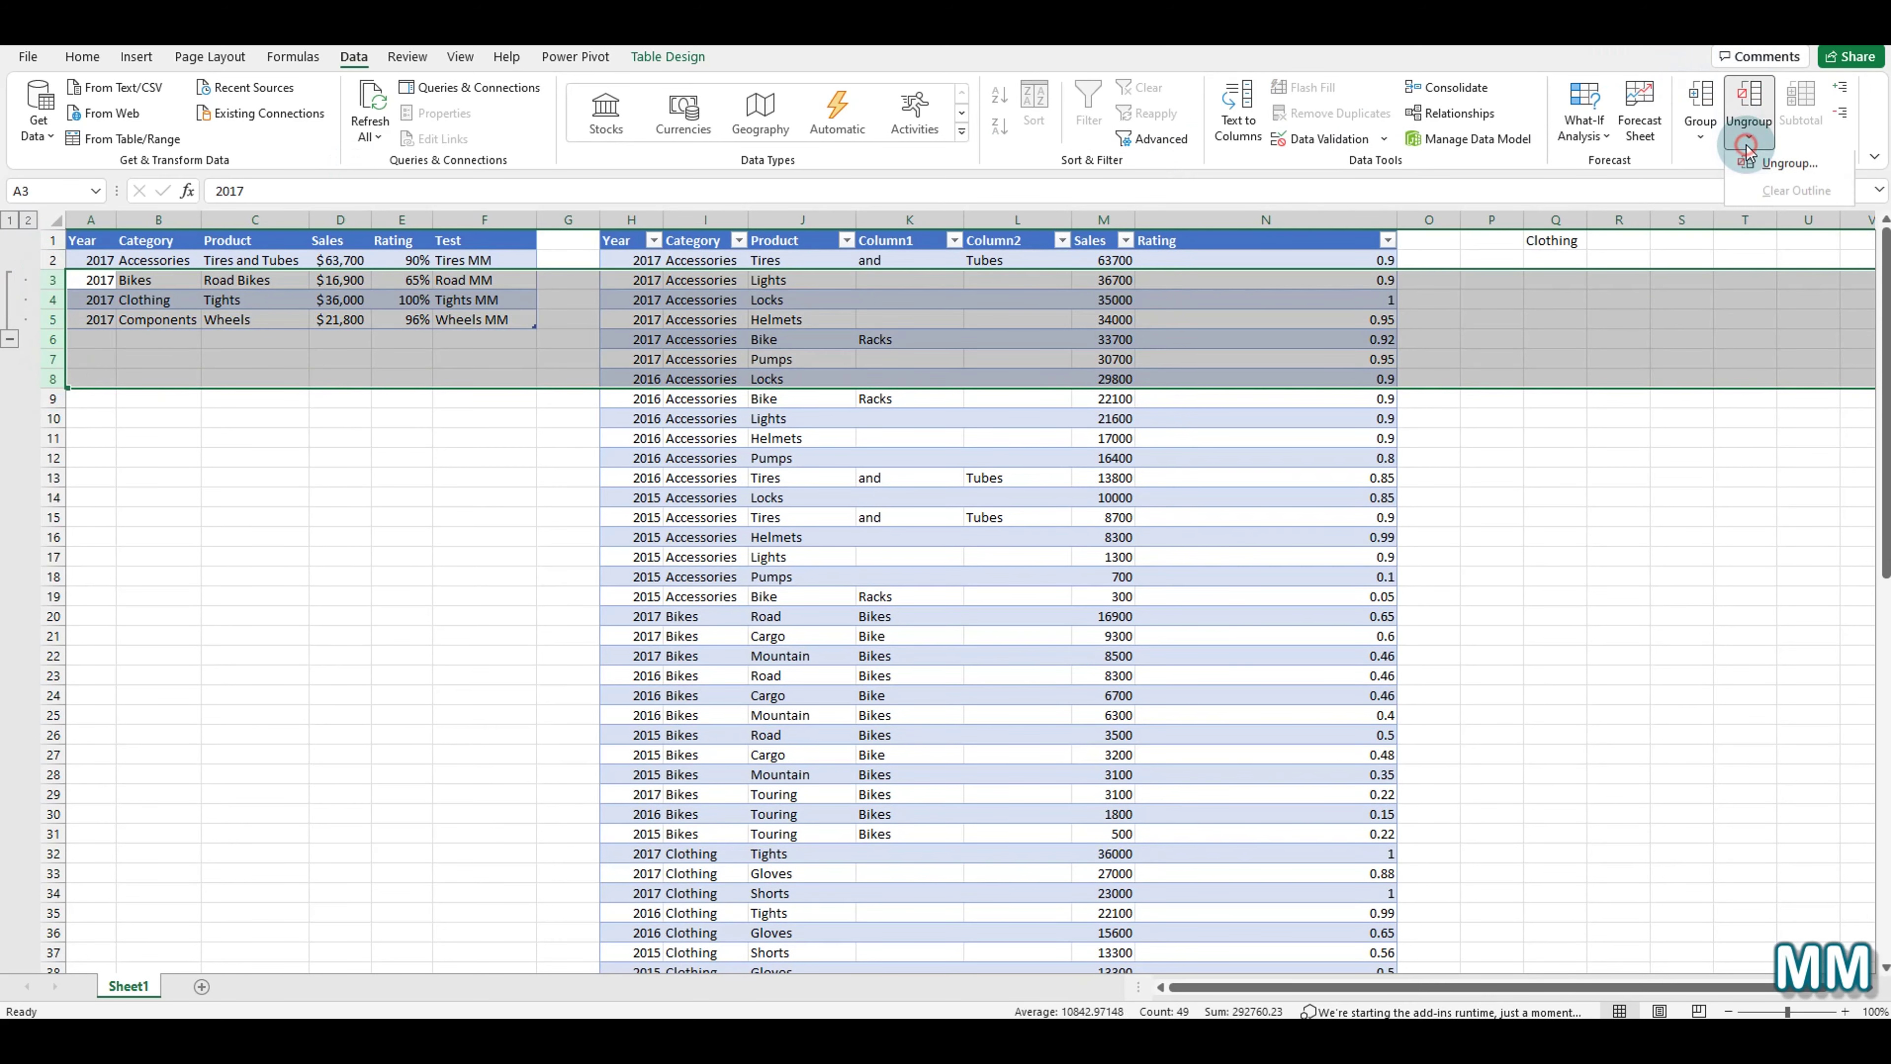
{"action": "left_click", "coordinate": [1787, 166]}
{"action": "left_click", "coordinate": [829, 339]}
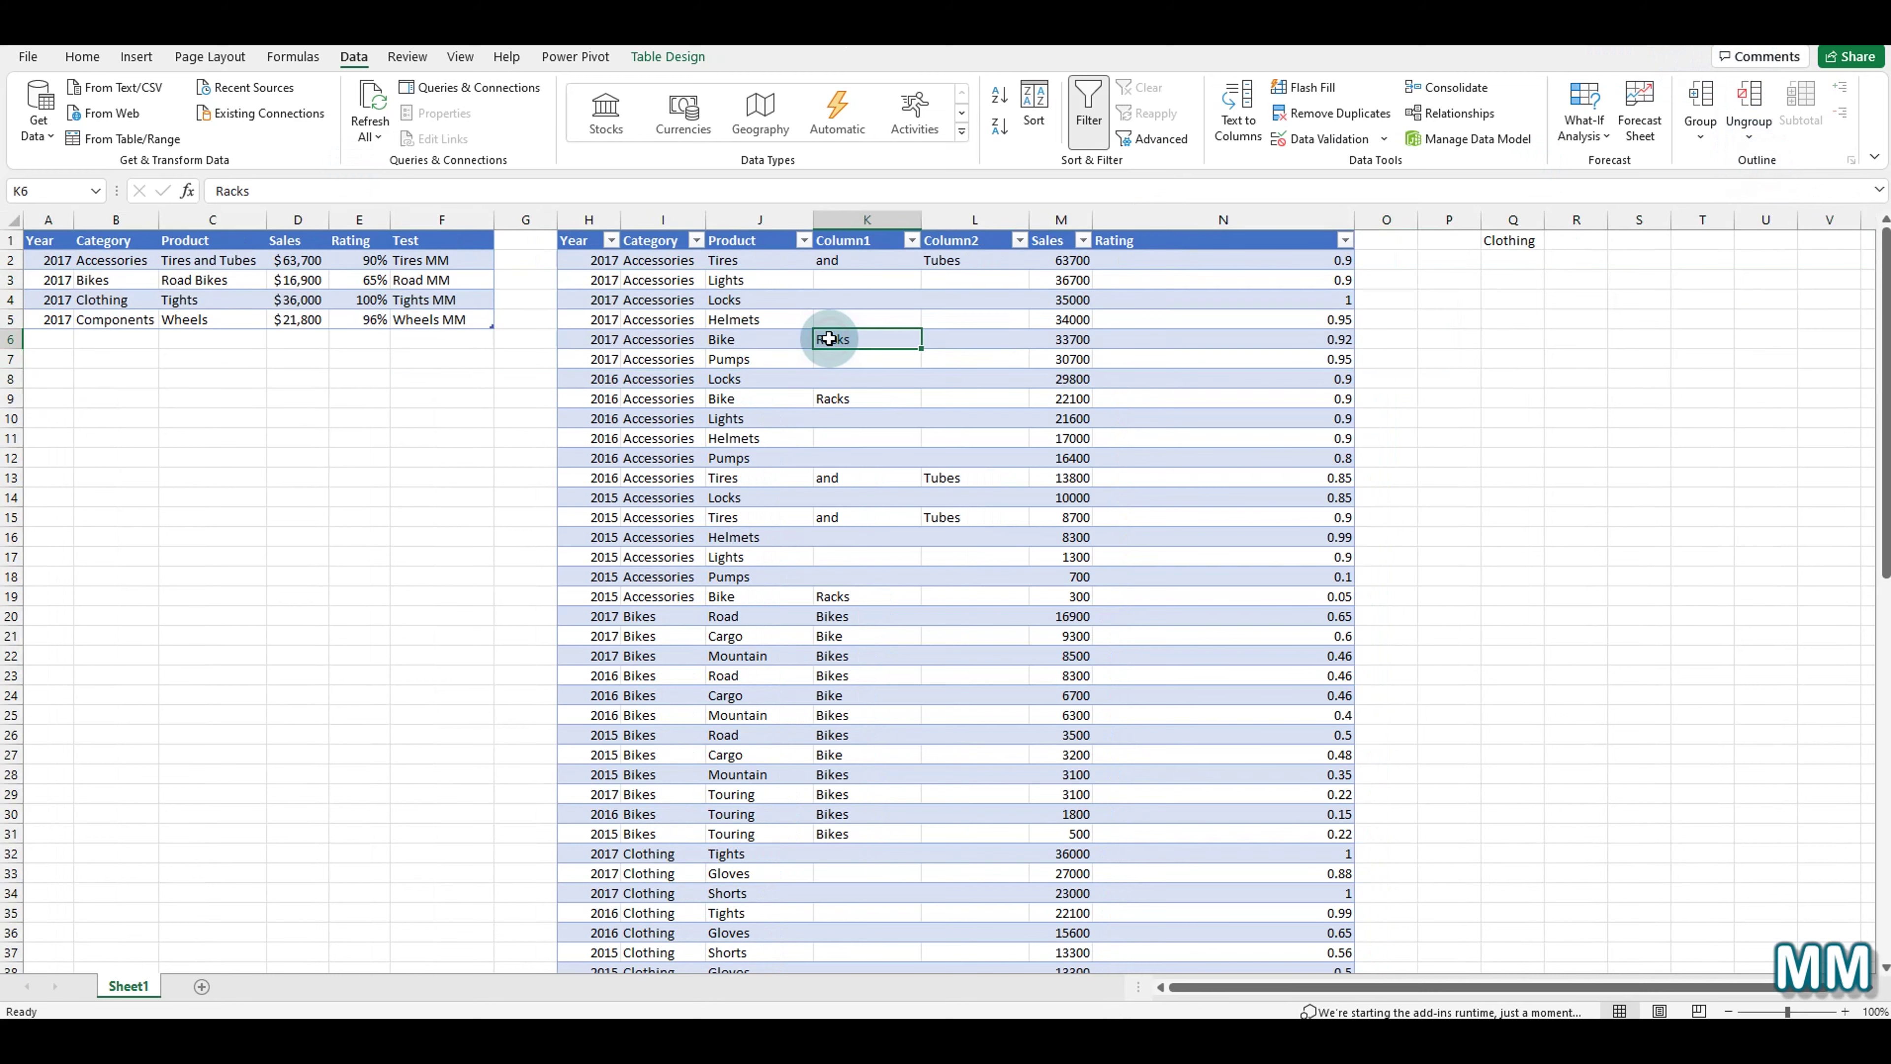